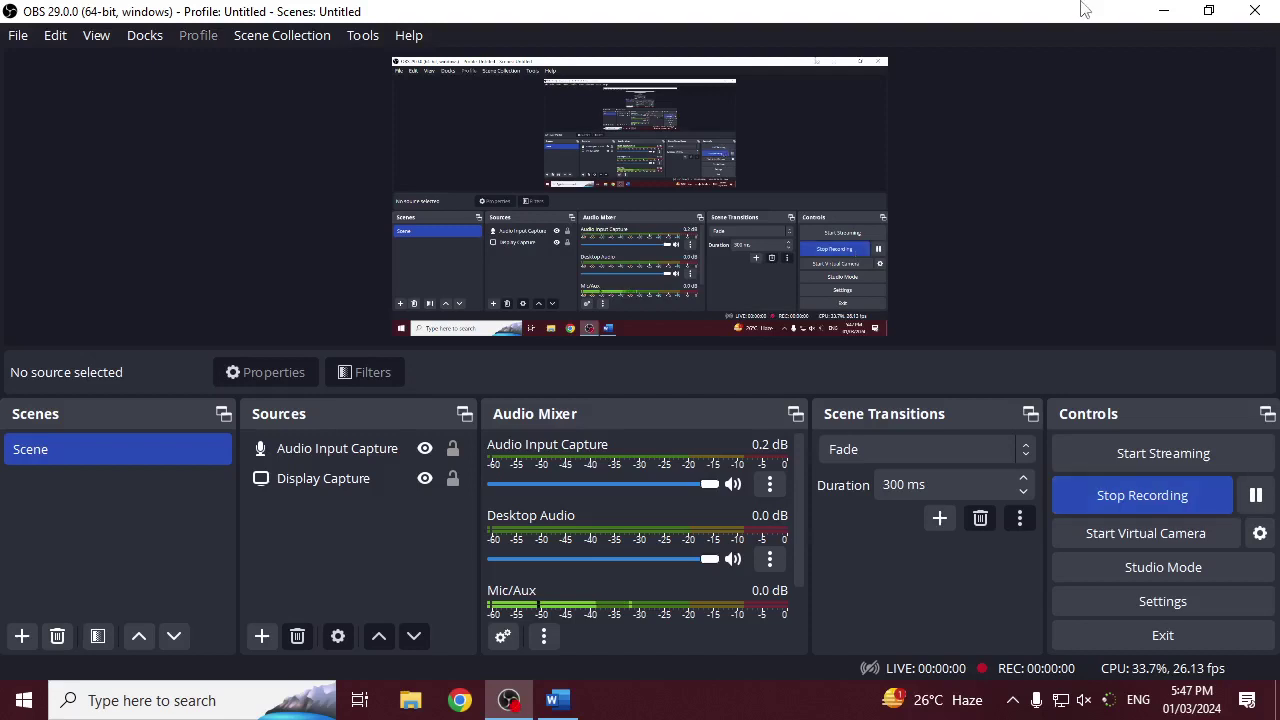
- Start the OBS Studio screen recording
click(1163, 11)
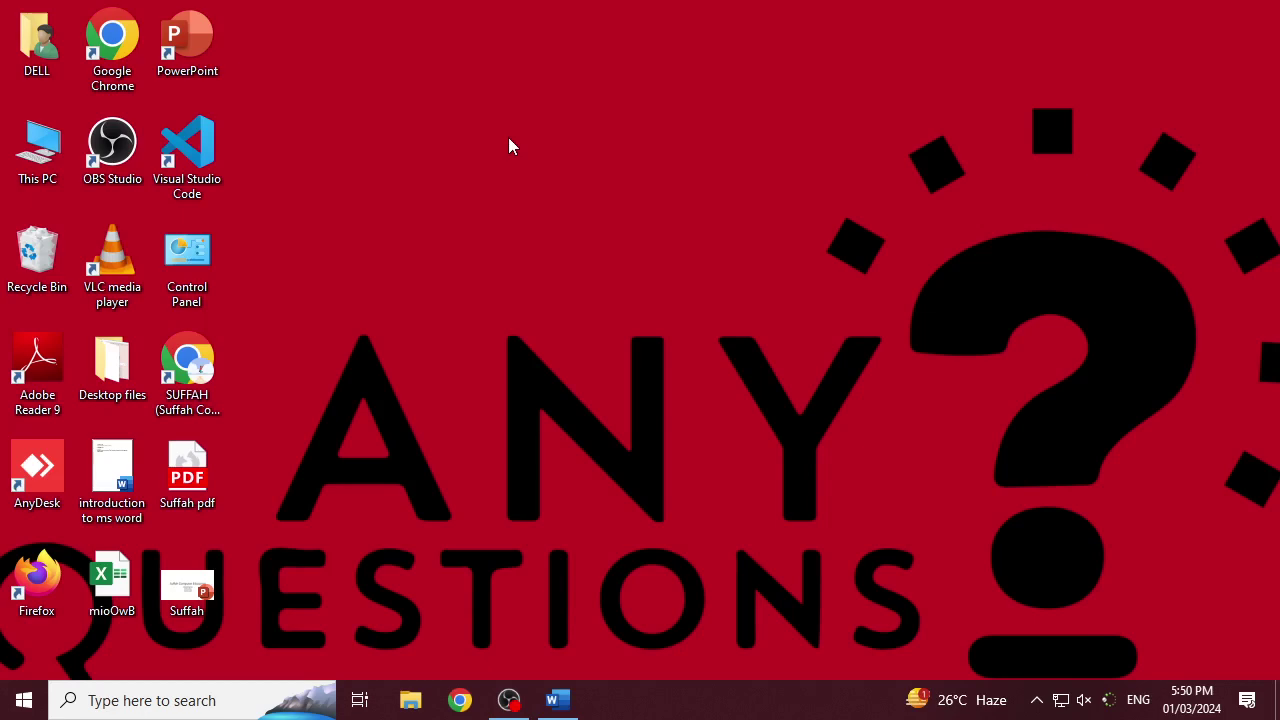
key(super)
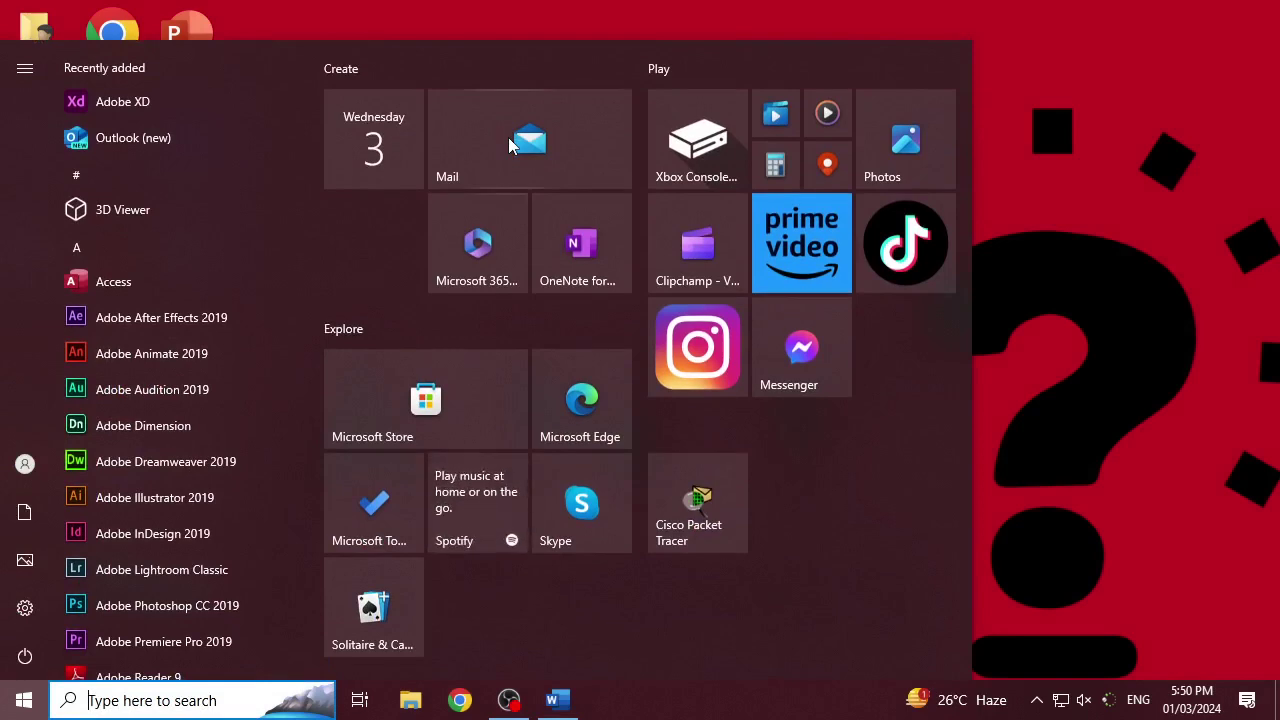
text(wo)
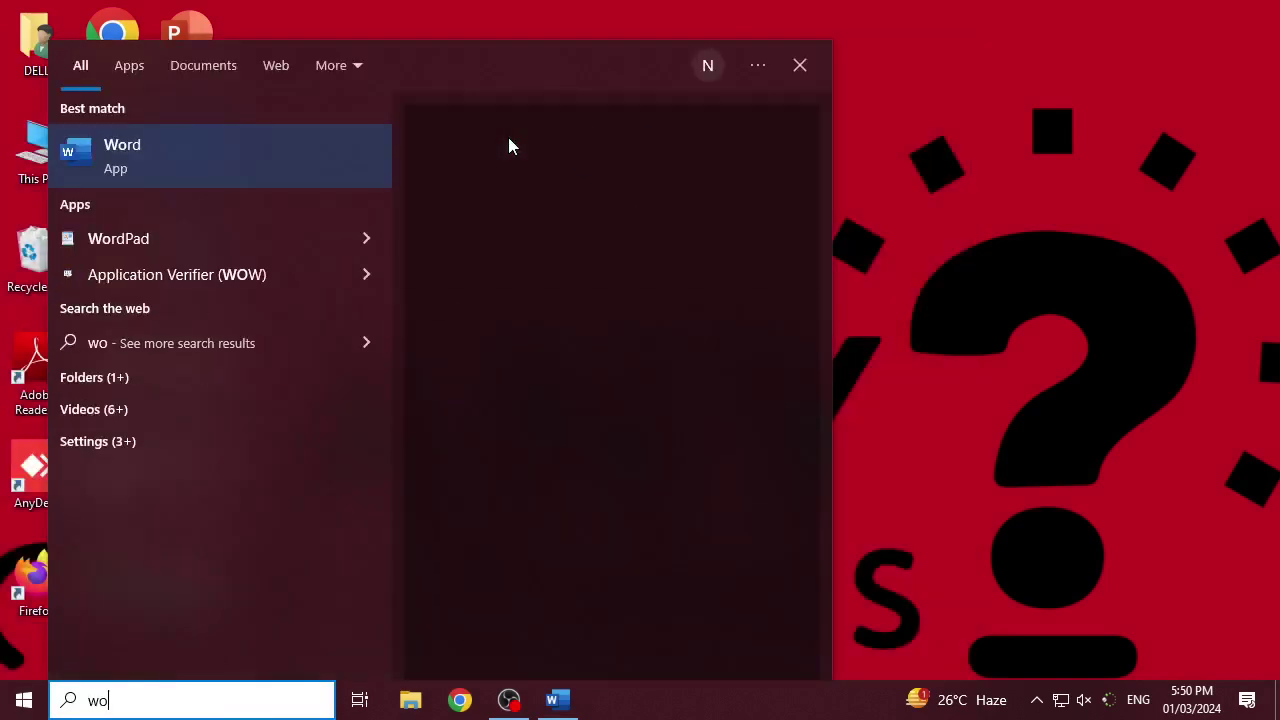
text(r)
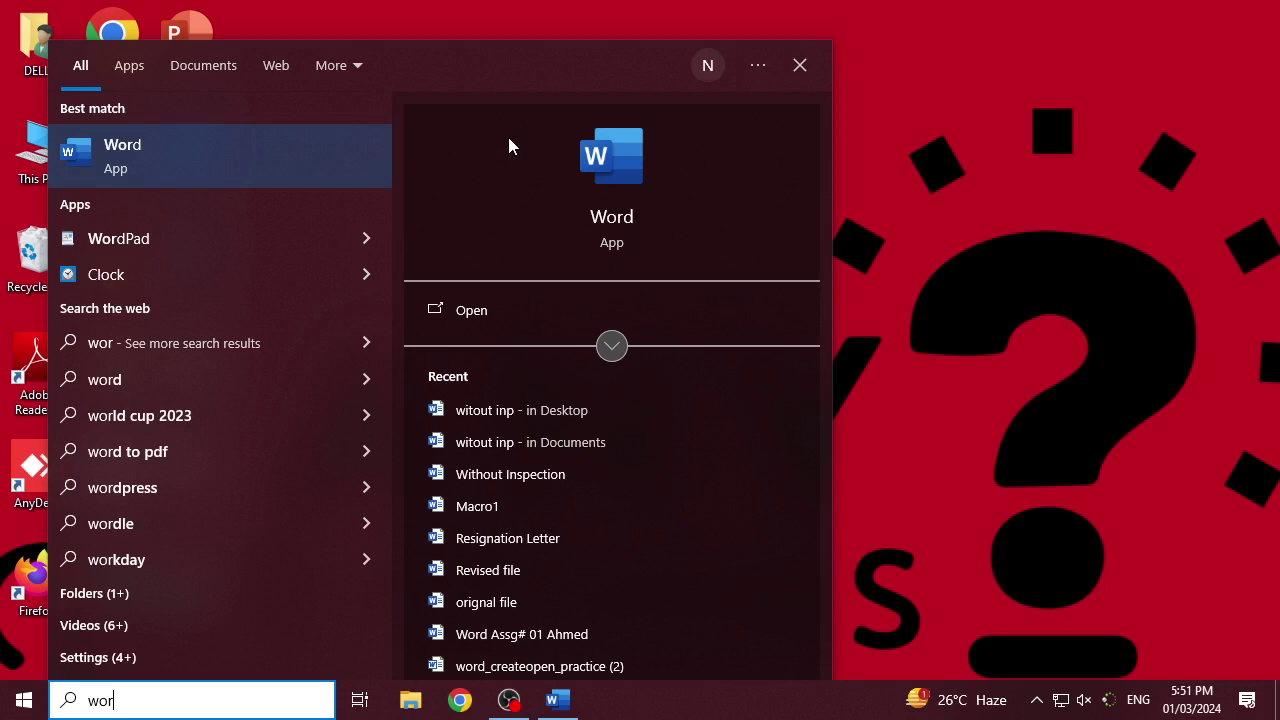
click(607, 200)
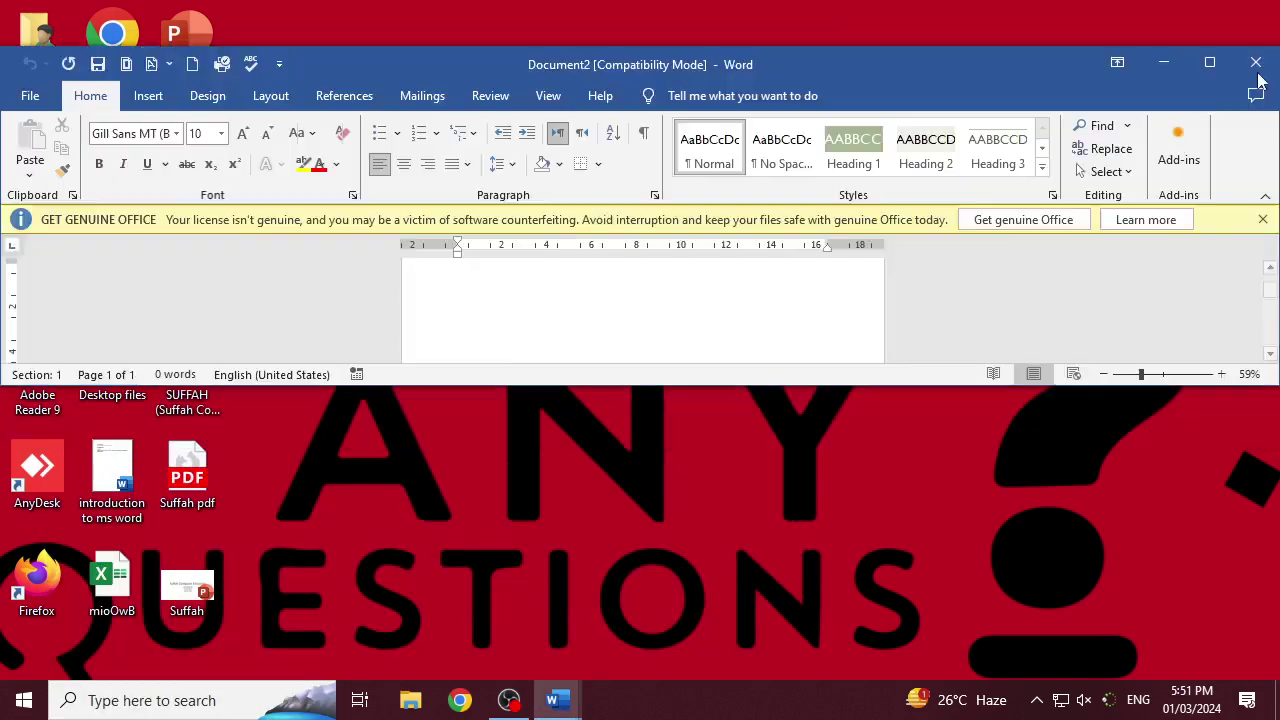
click(1256, 64)
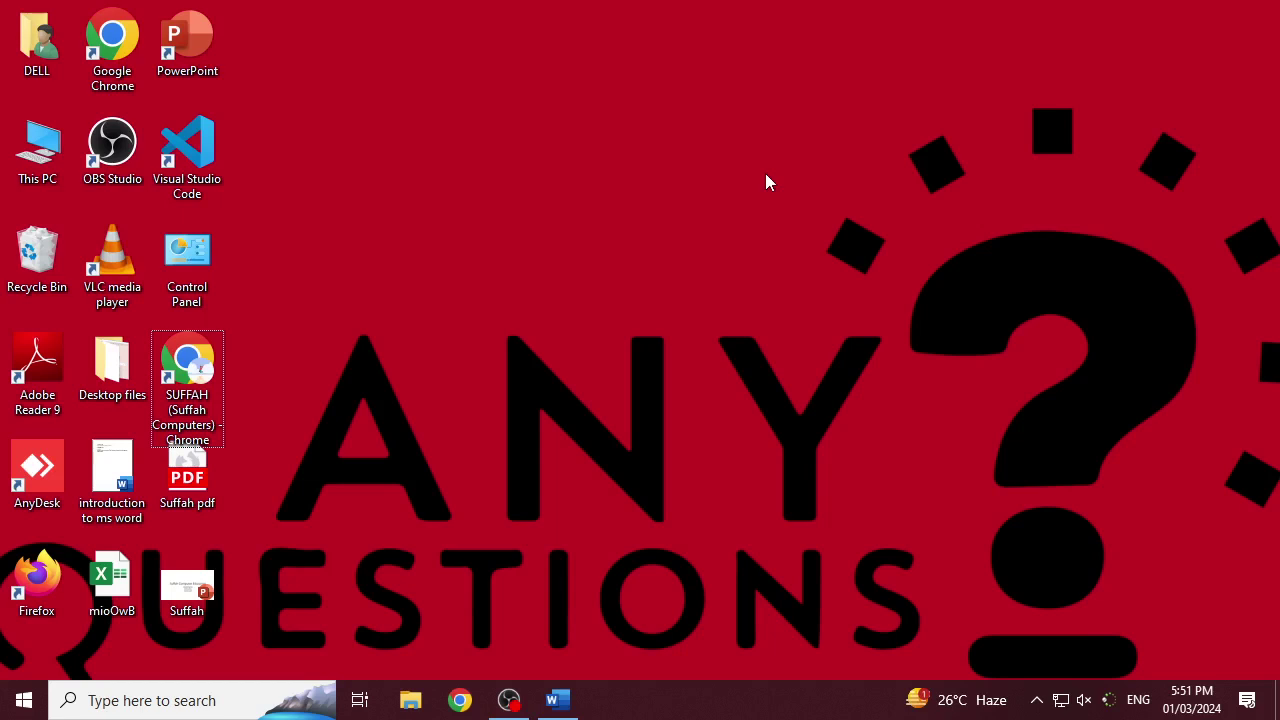
key(super+r)
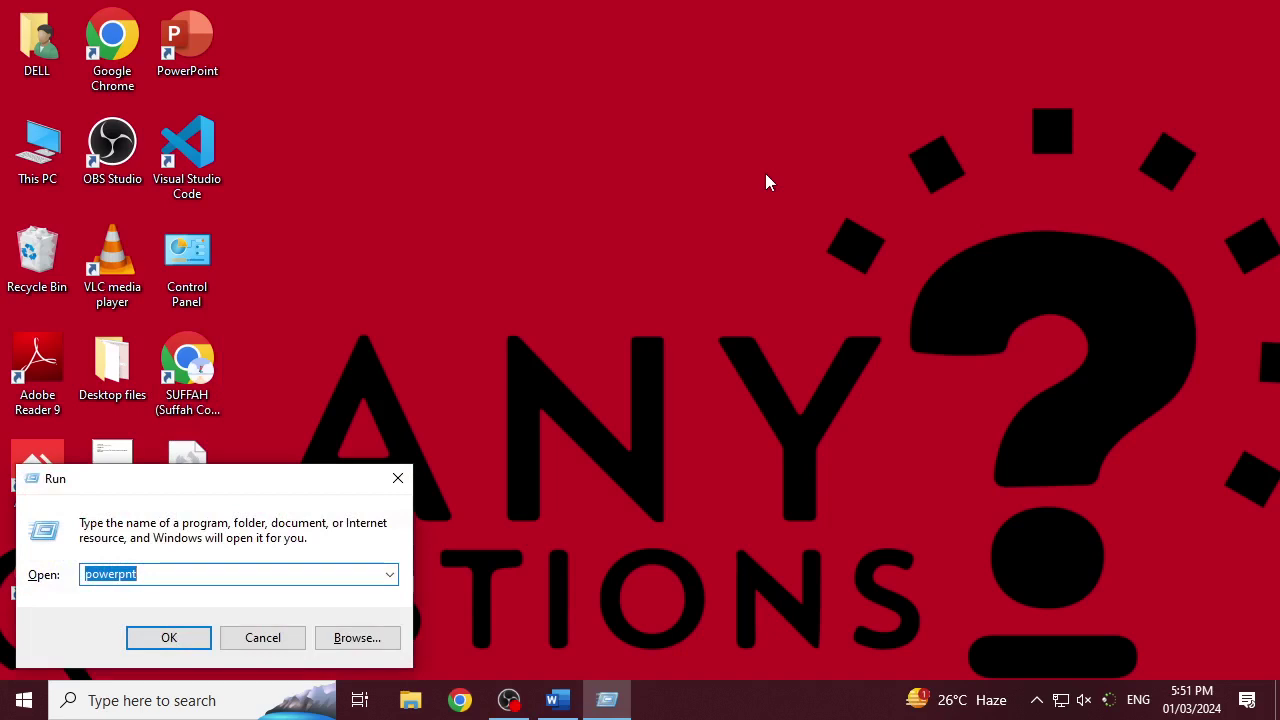
text(wi)
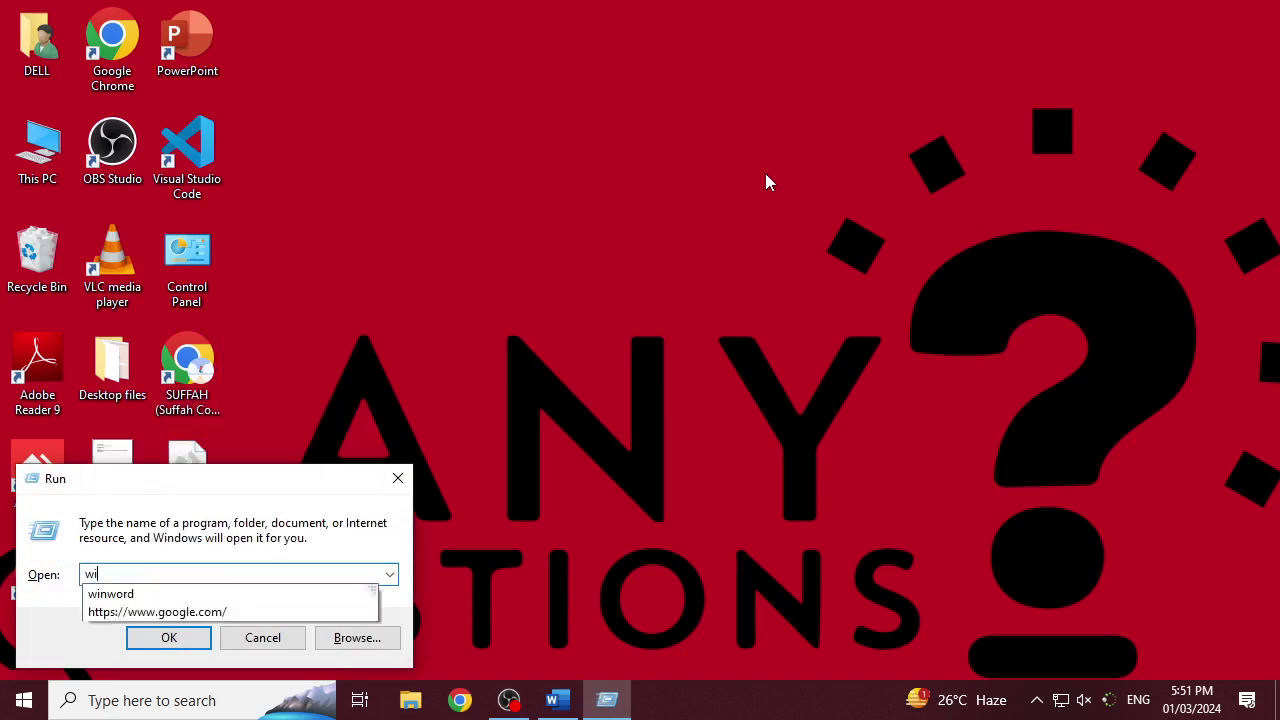
text(nword)
key(Return)
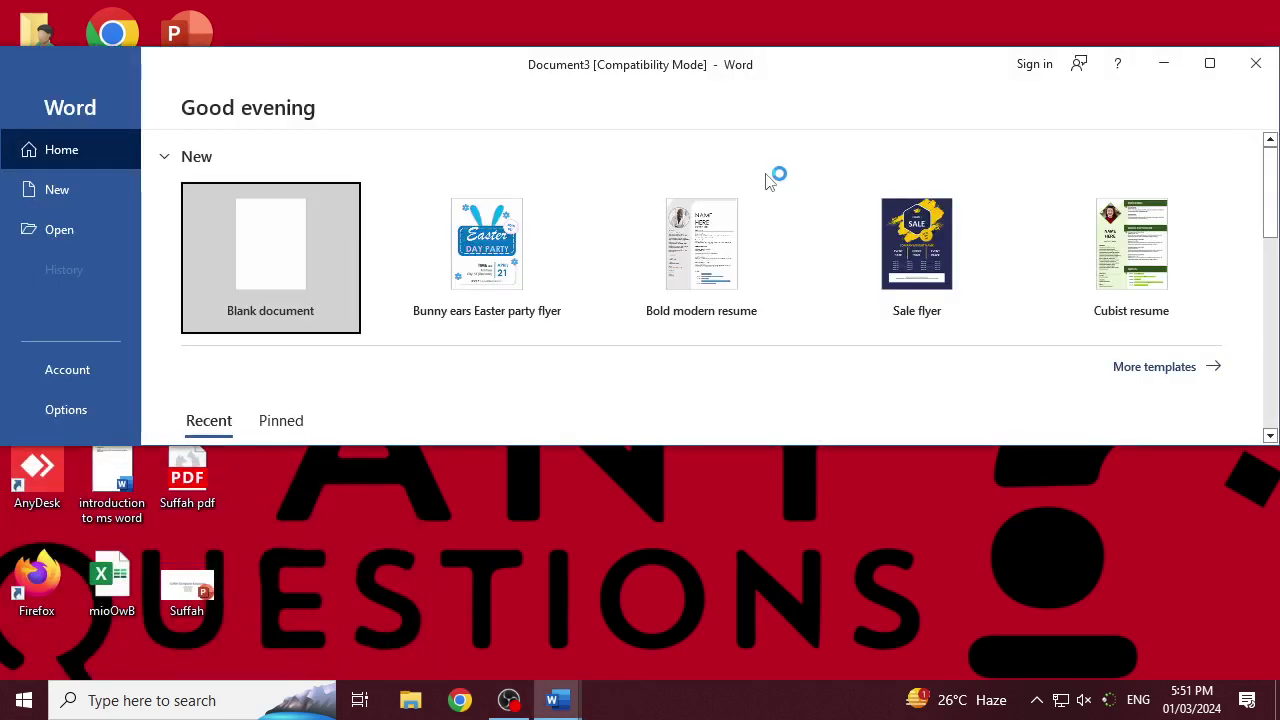
click(1252, 64)
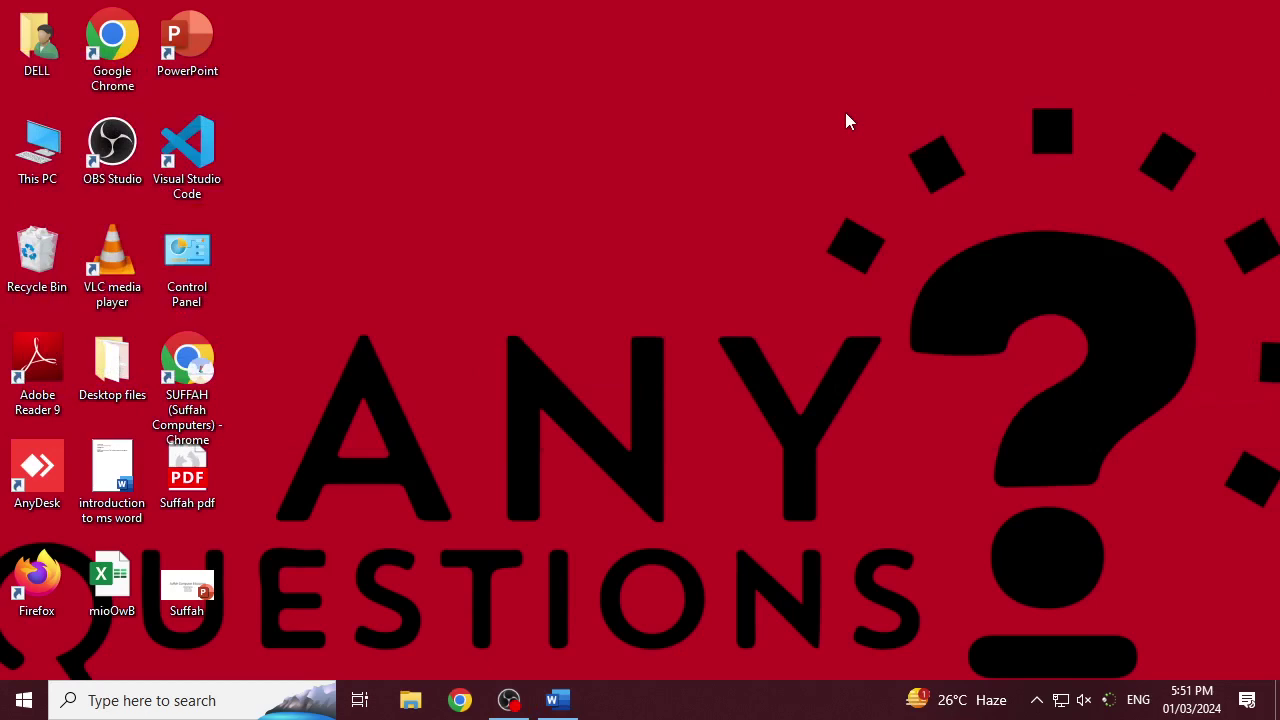
key(super)
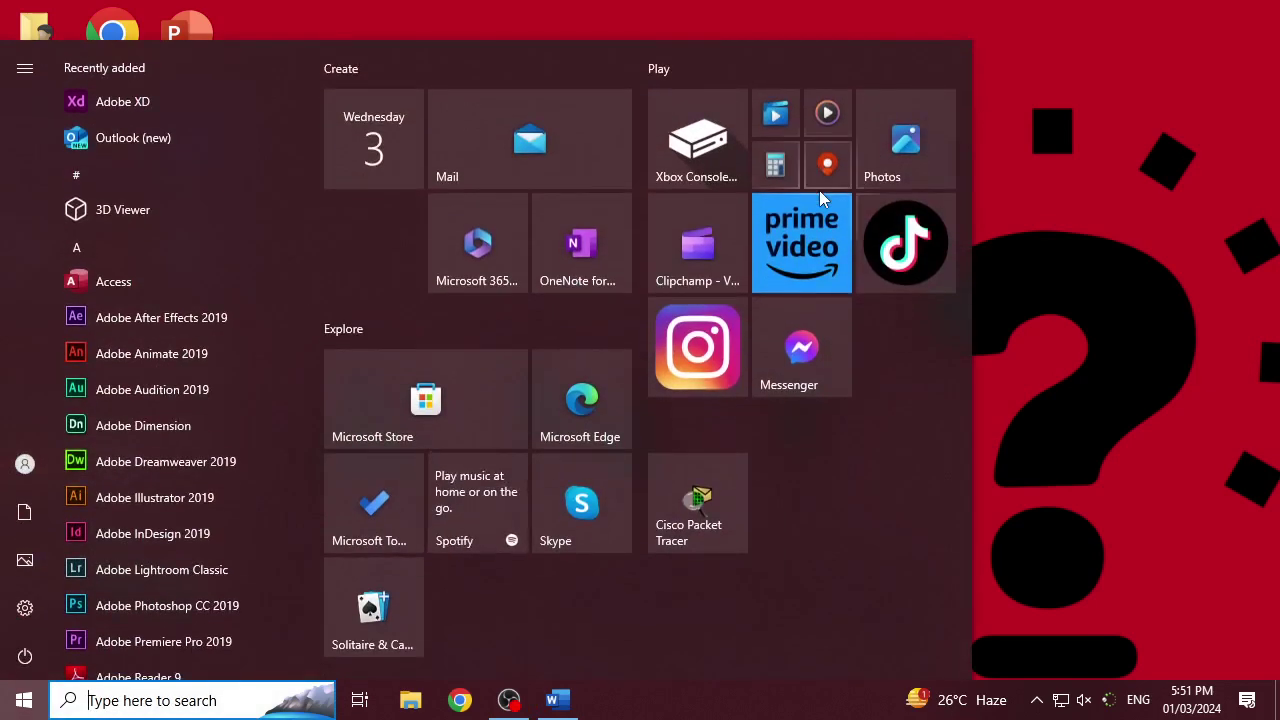
text(p)
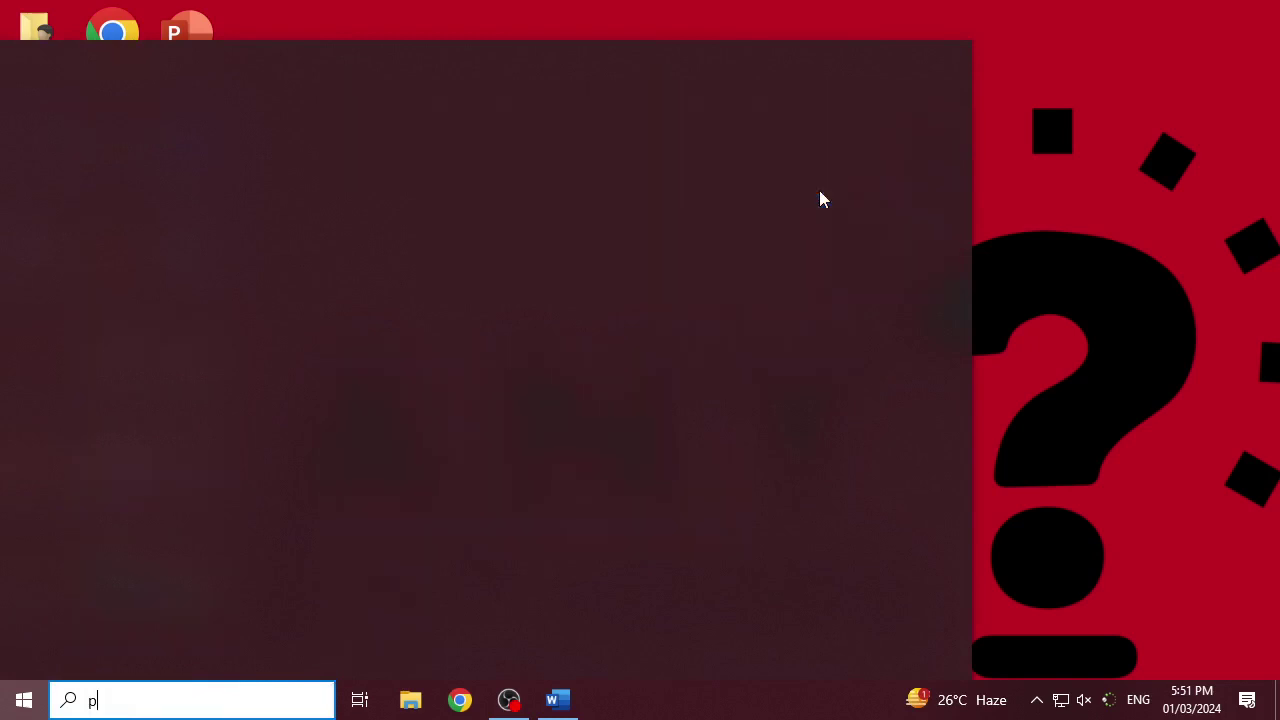
text(ow)
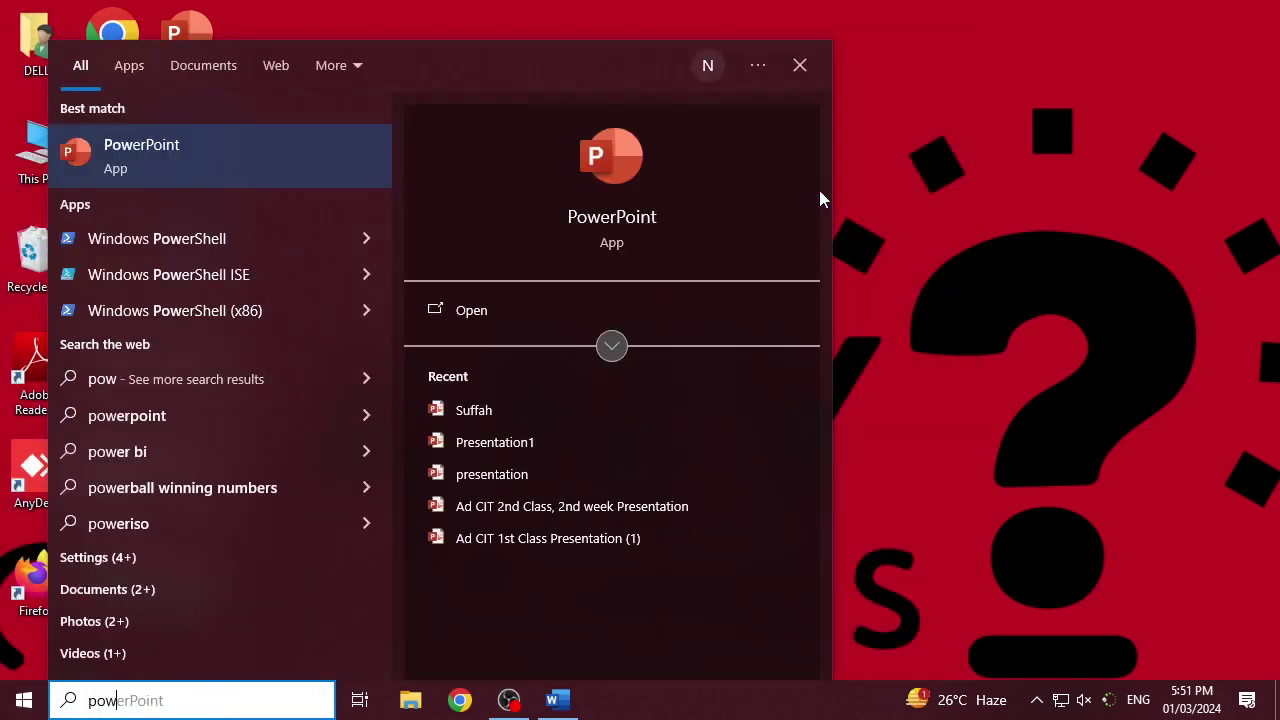
click(610, 218)
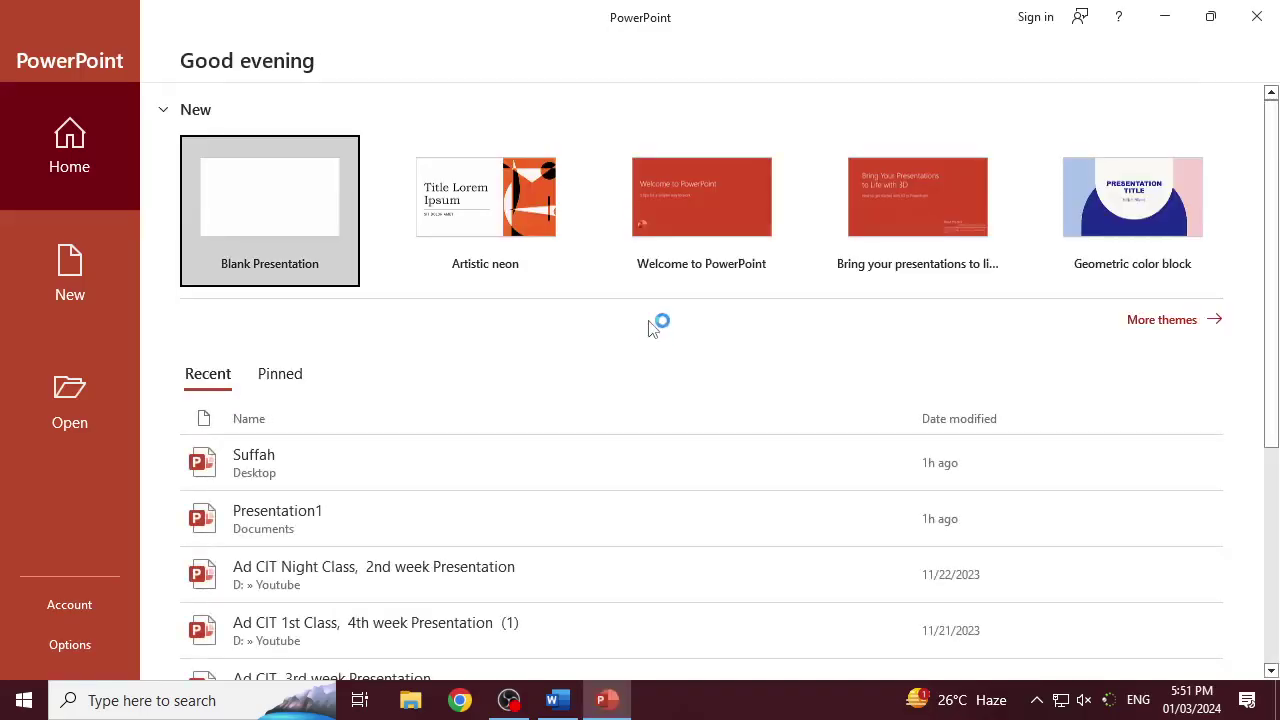
click(1257, 16)
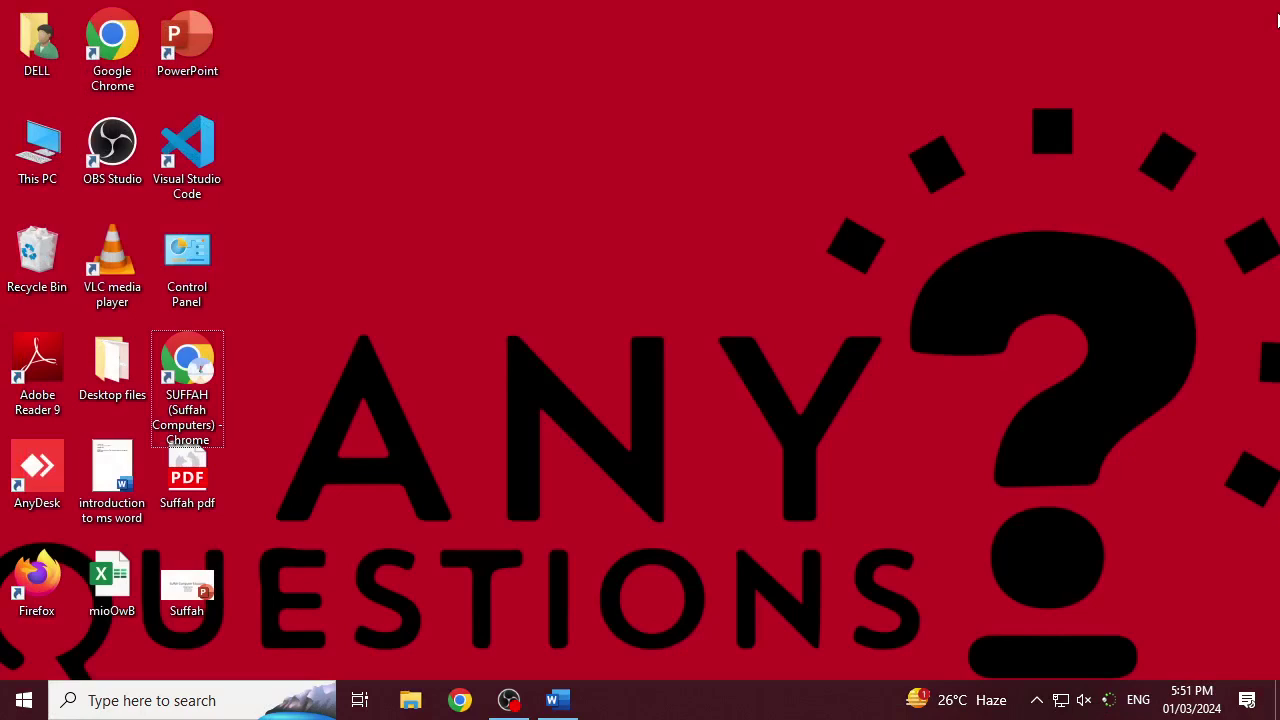
key(super+r)
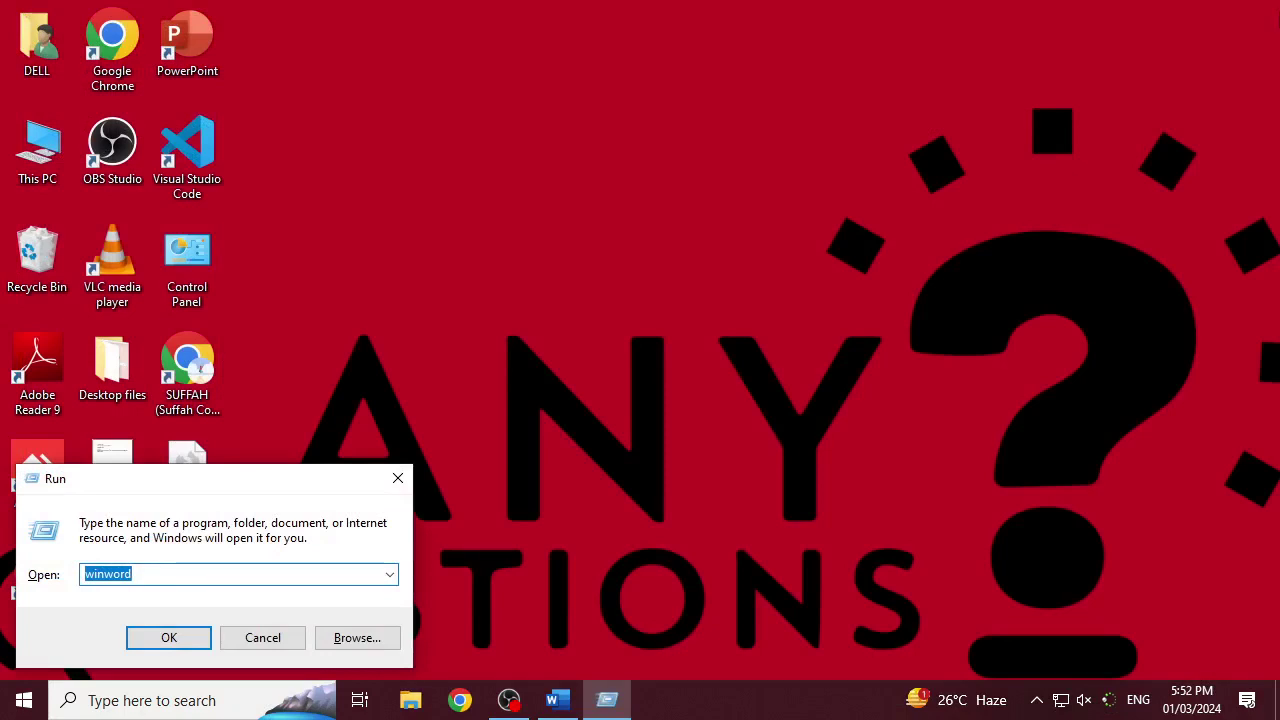
text(pow)
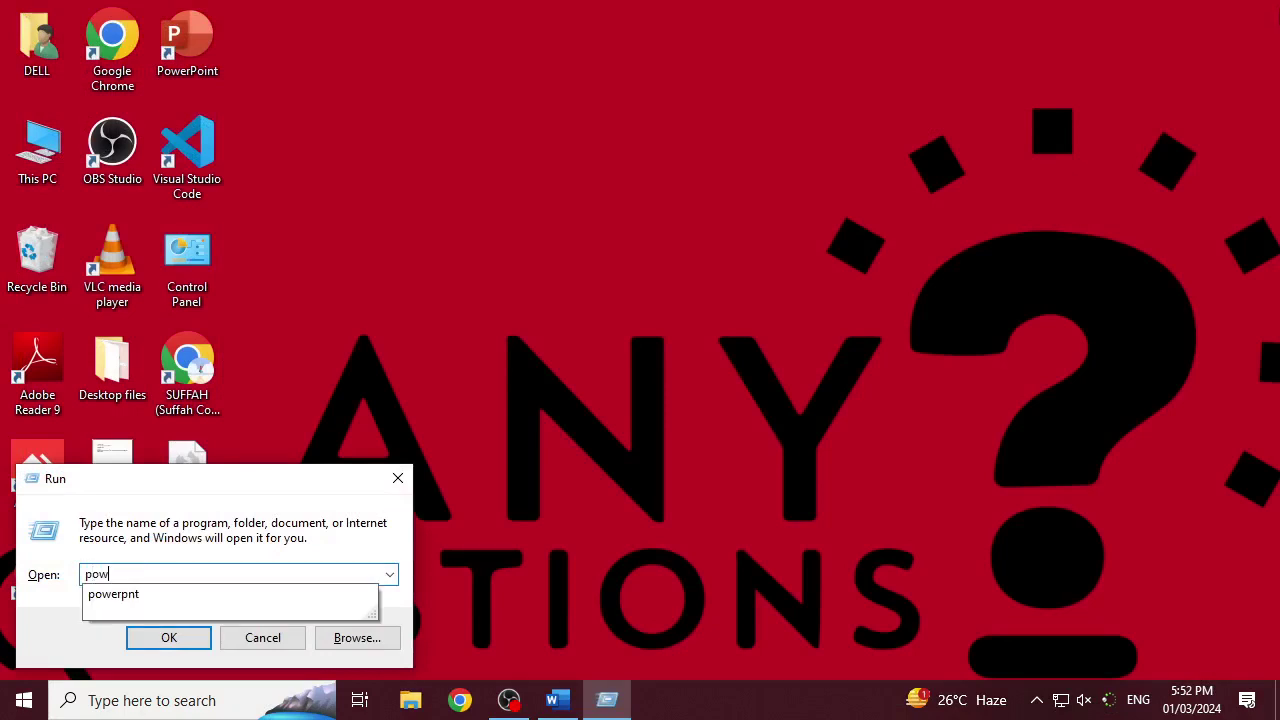
text(erpoin)
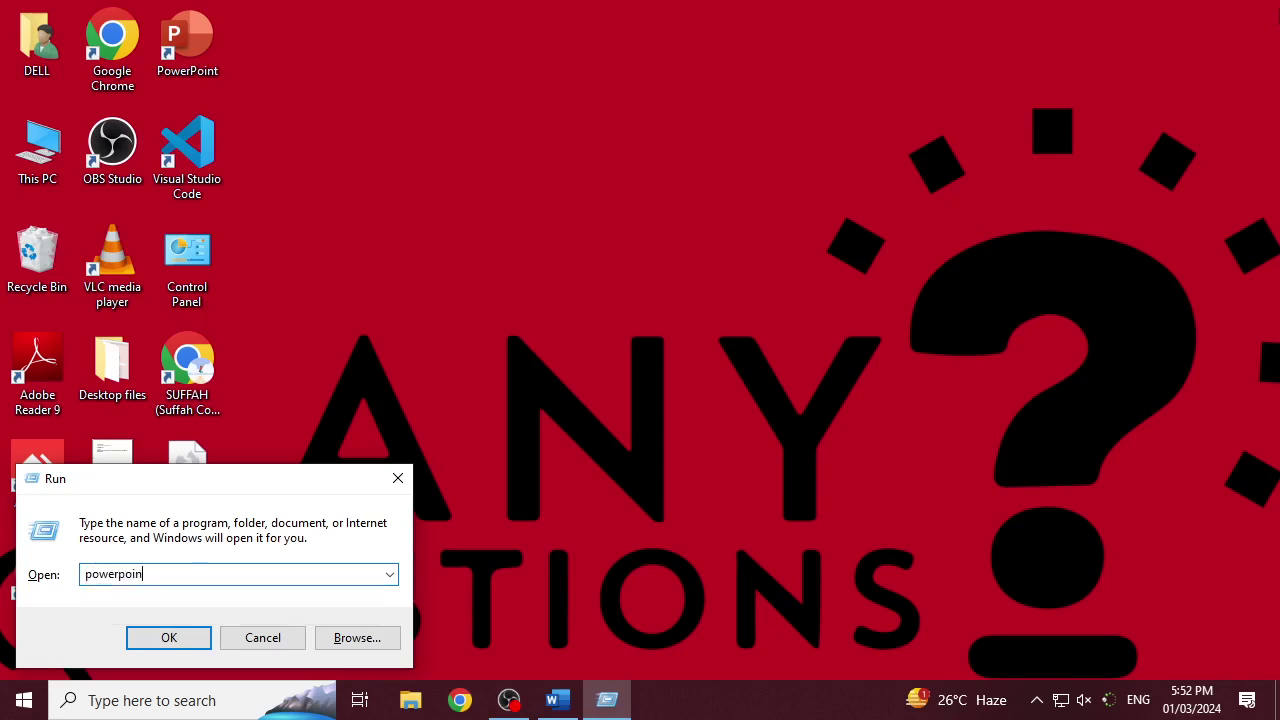
text(t)
key(Return)
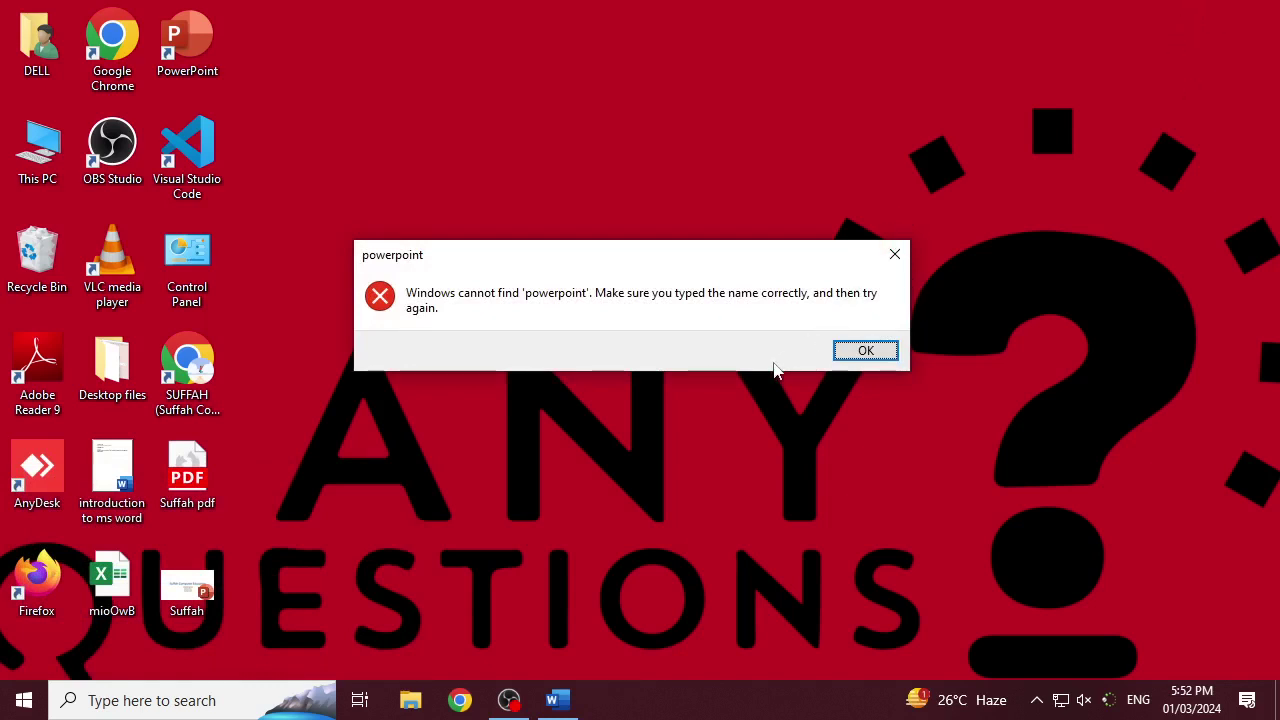
click(884, 353)
text(po)
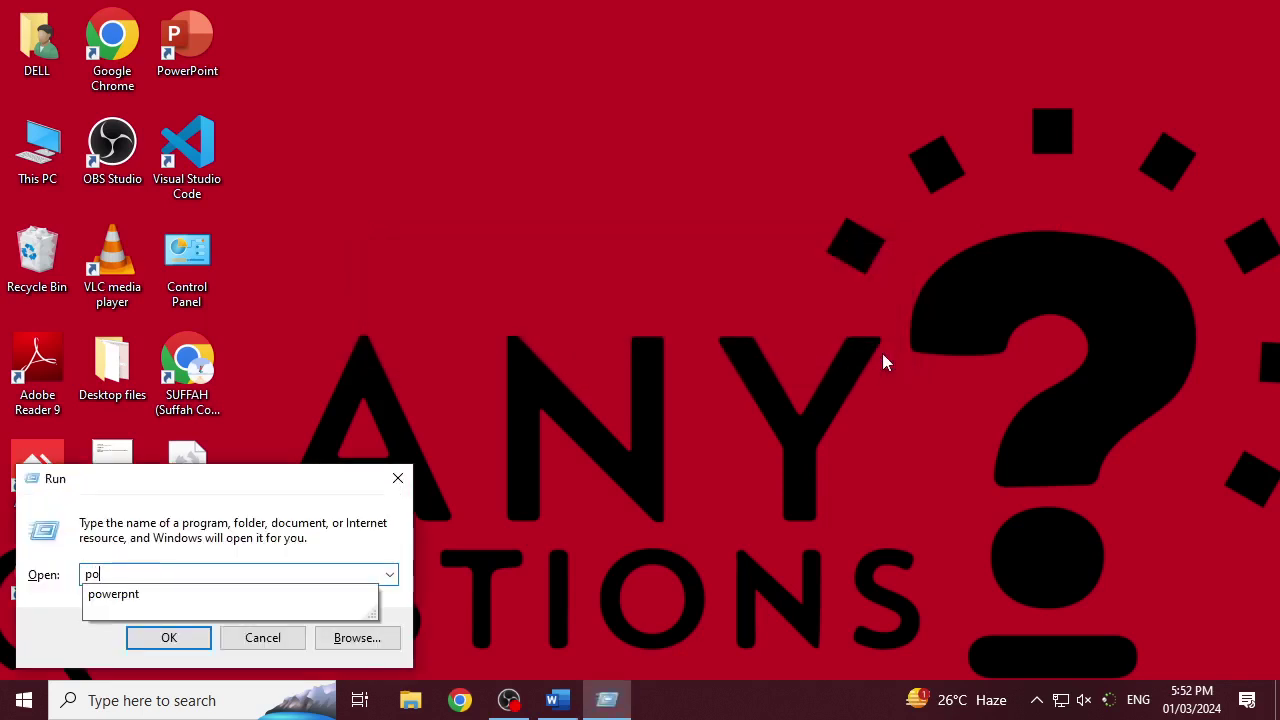
text(werp)
text(nt)
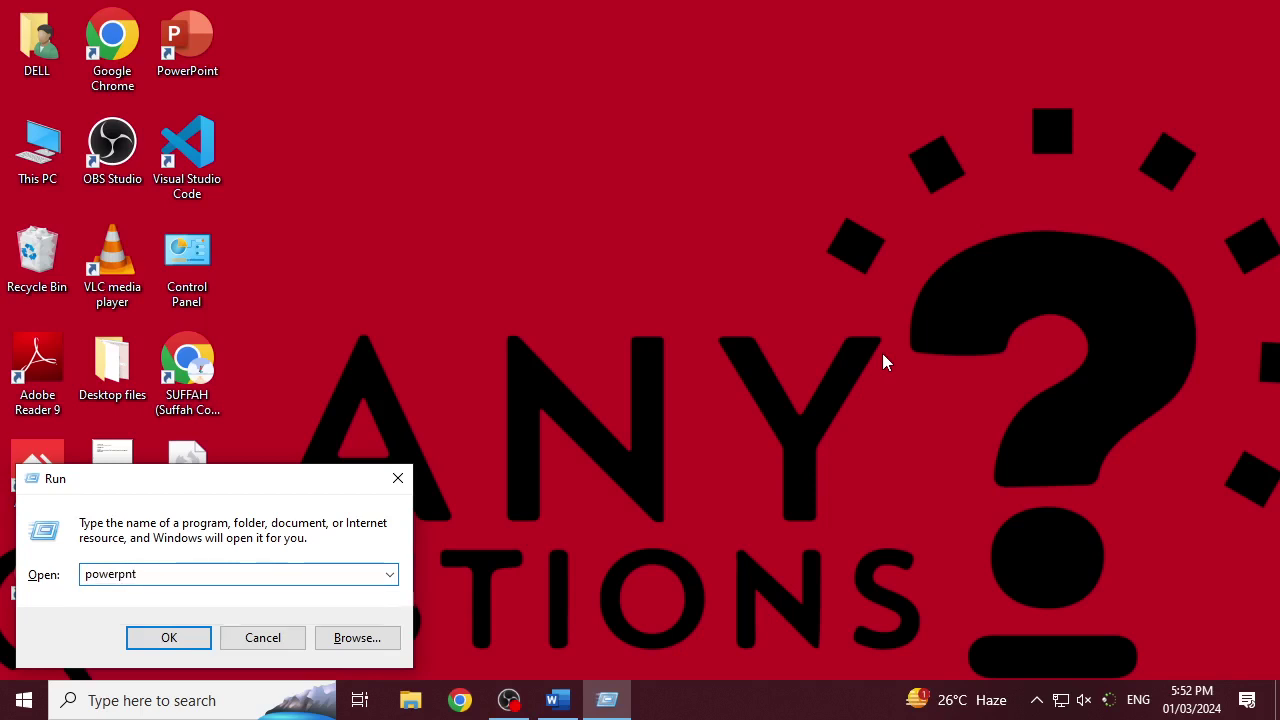
key(Return)
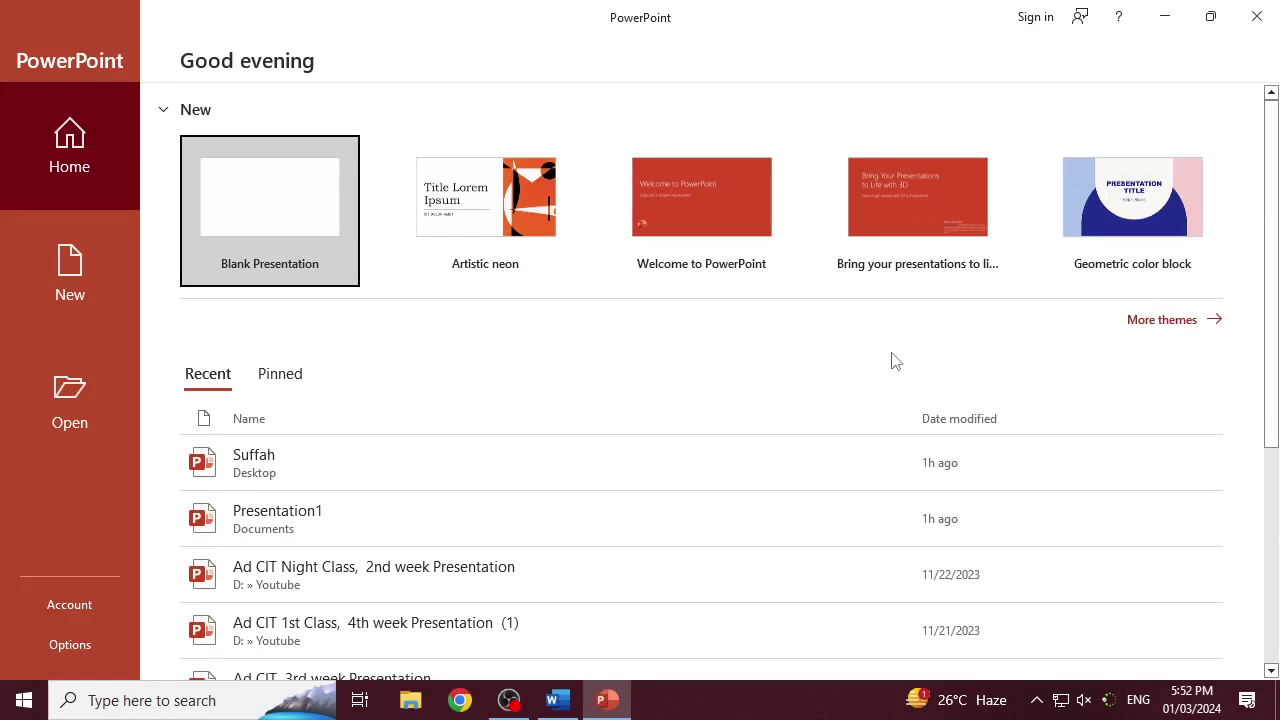
click(1258, 14)
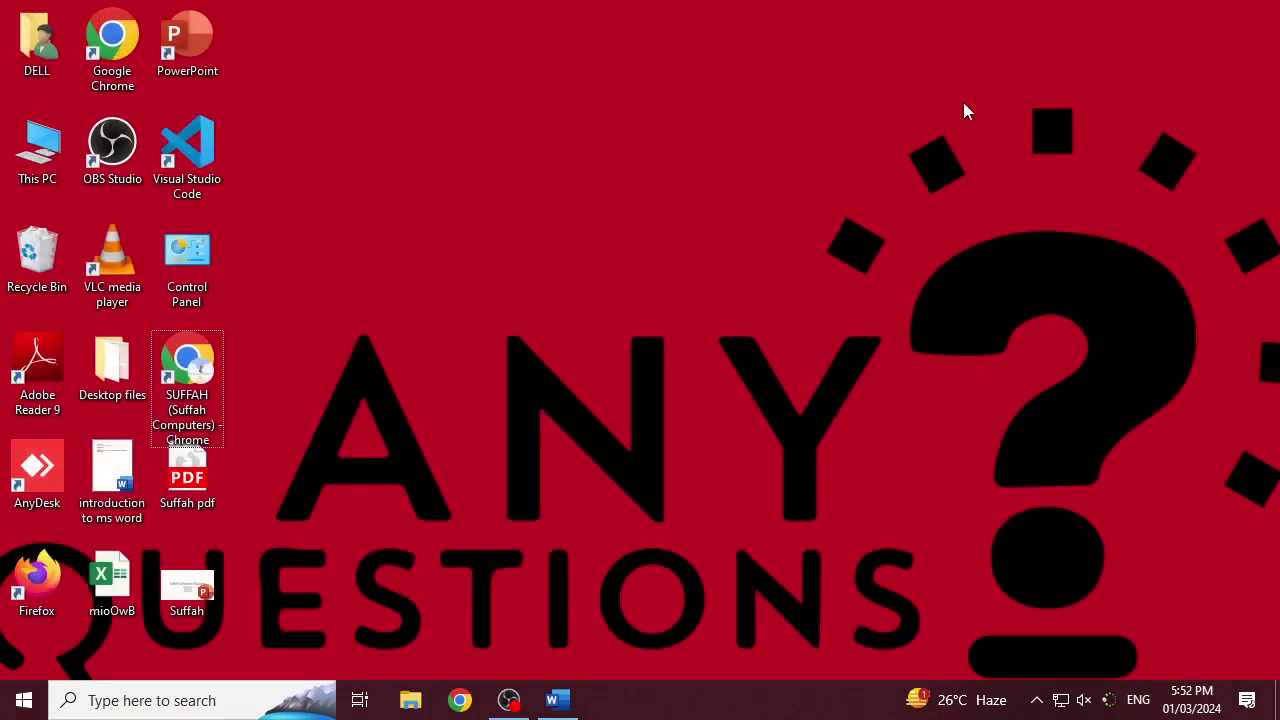
- Search for PowerPoint and open its file location in the Start Menu Programs folder
key(super)
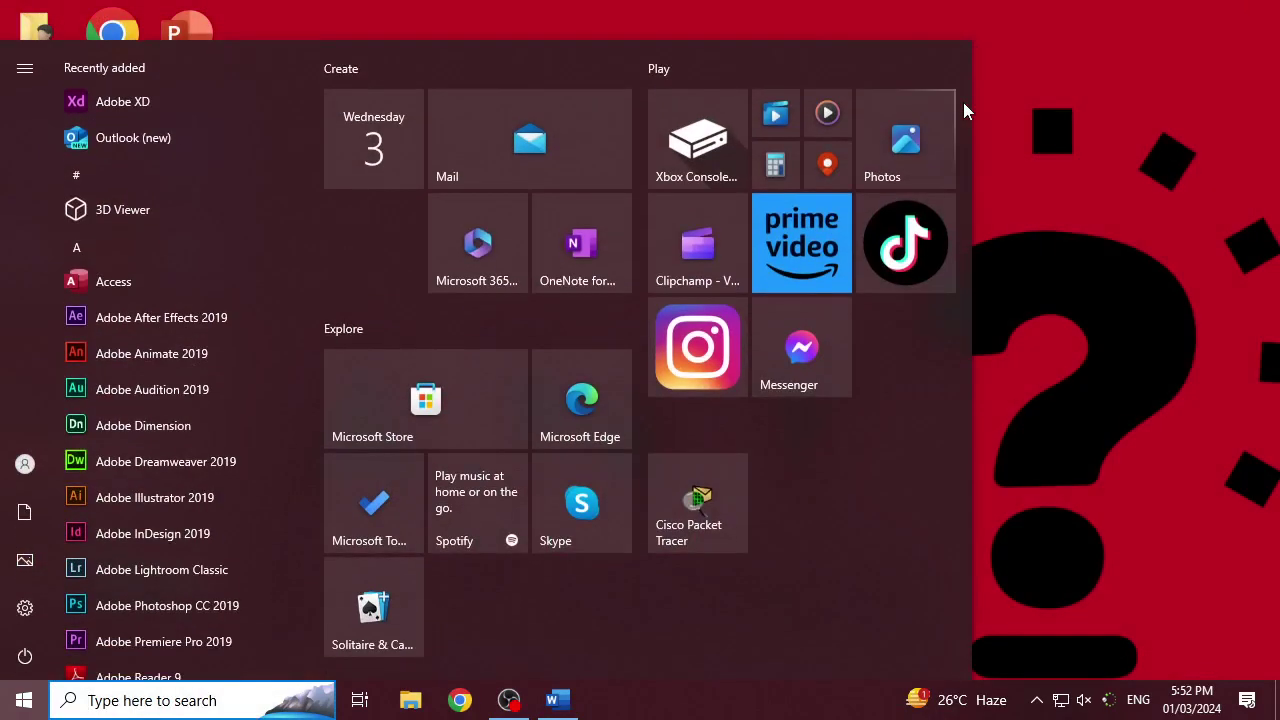
text(p)
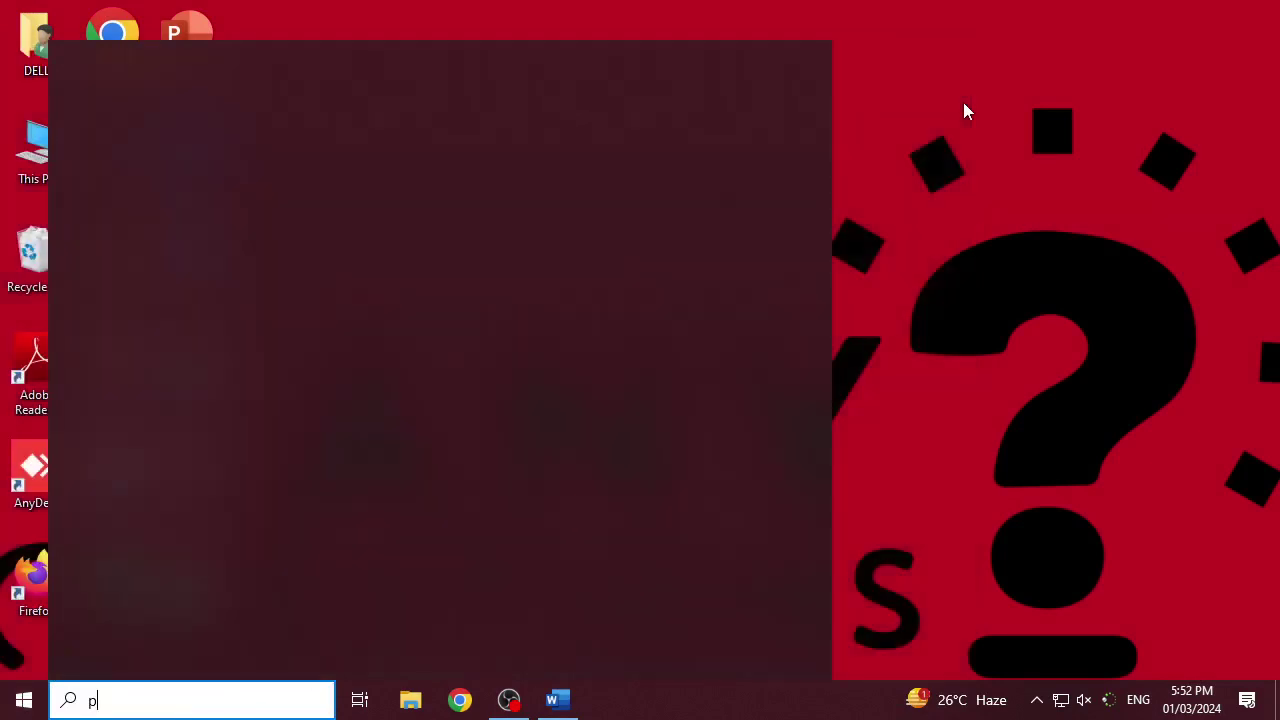
text(oe)
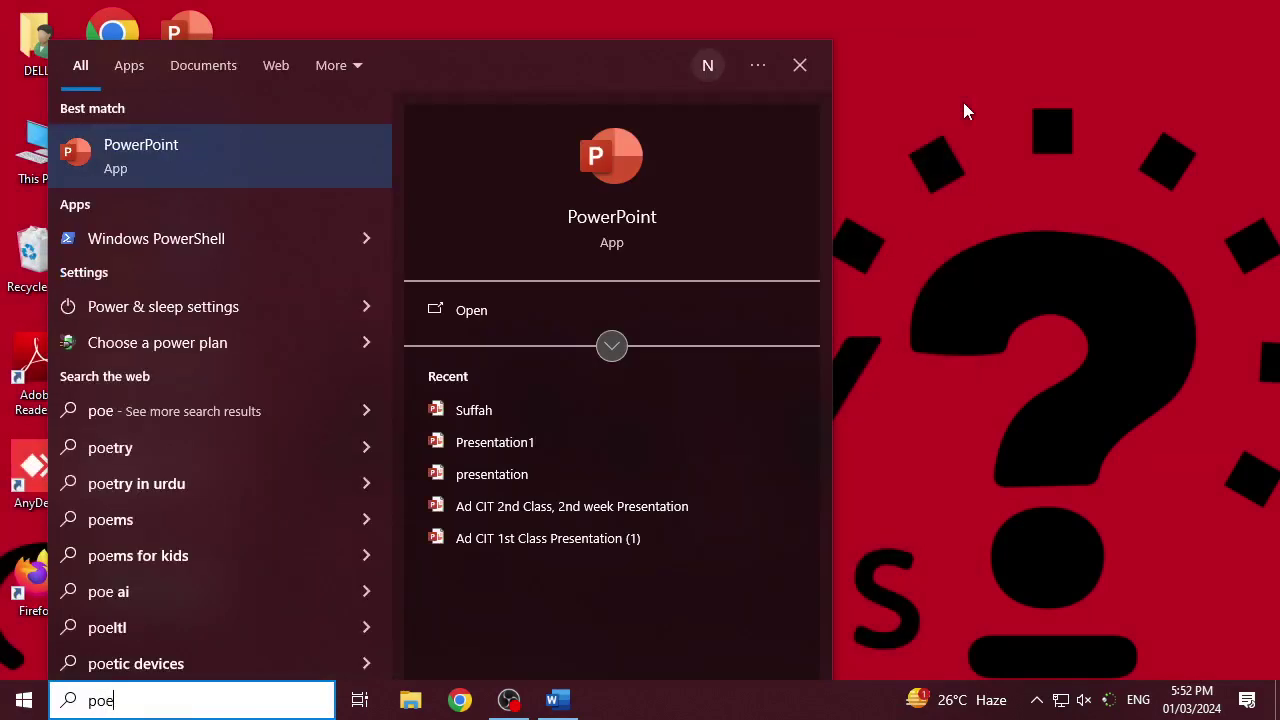
right_click(633, 224)
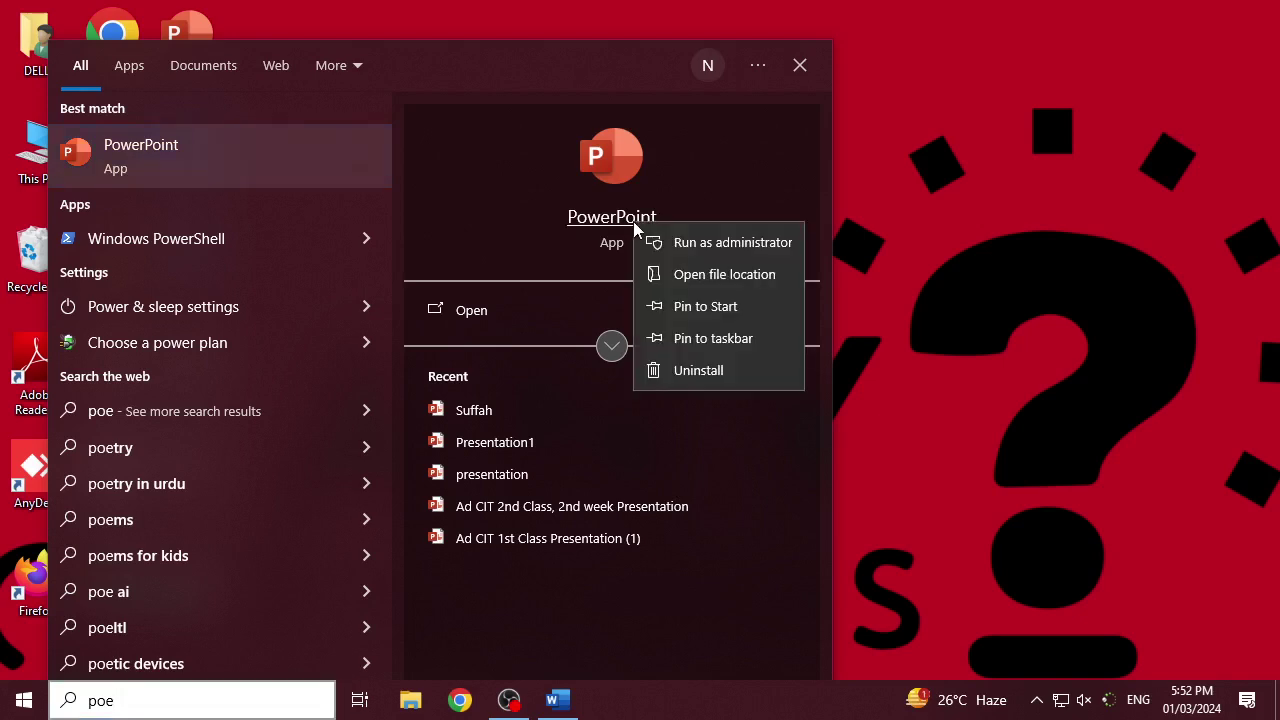
click(701, 275)
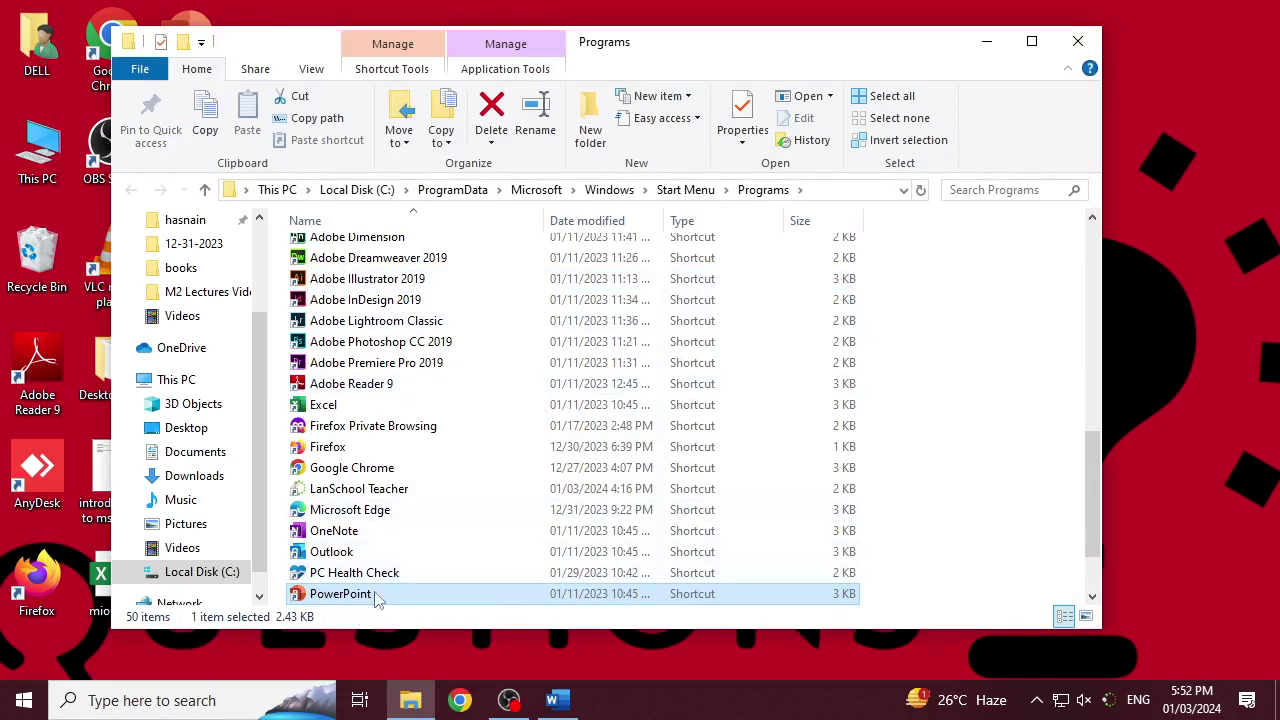
- Send the PowerPoint shortcut to the desktop and select the resulting PowerPoint (2) duplicate
right_click(377, 594)
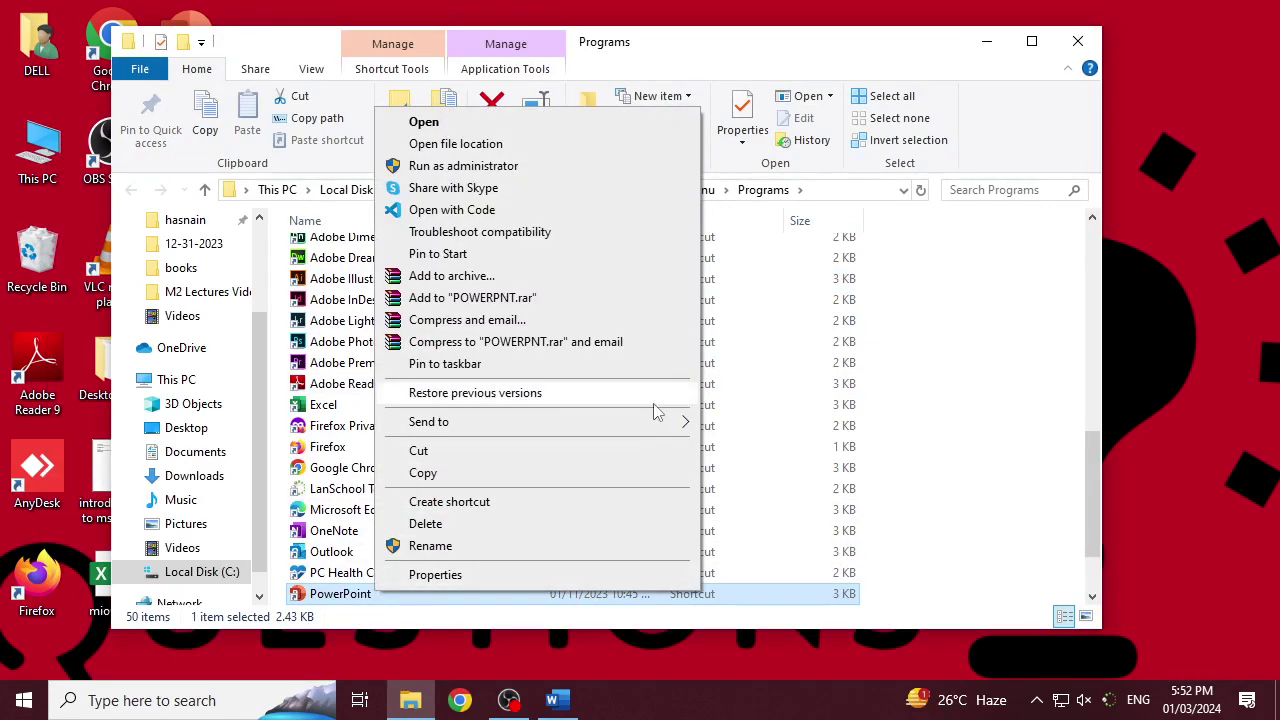
mouse_move(660, 421)
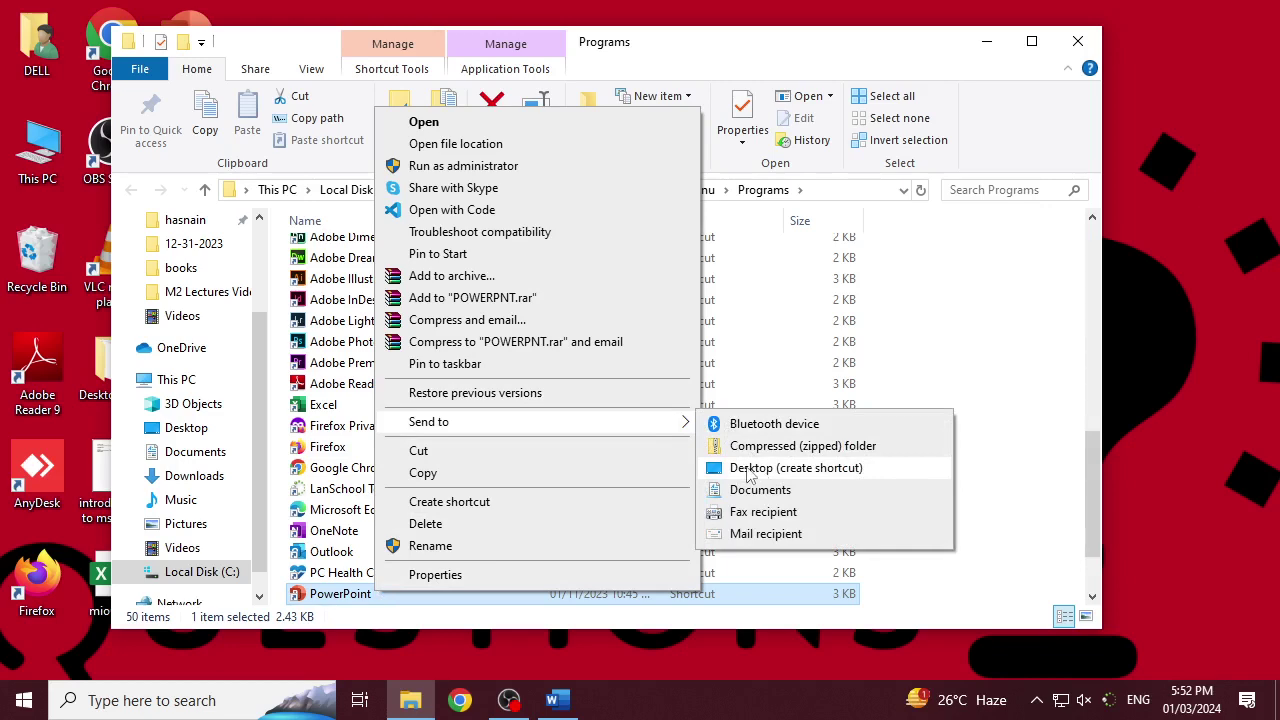
click(749, 468)
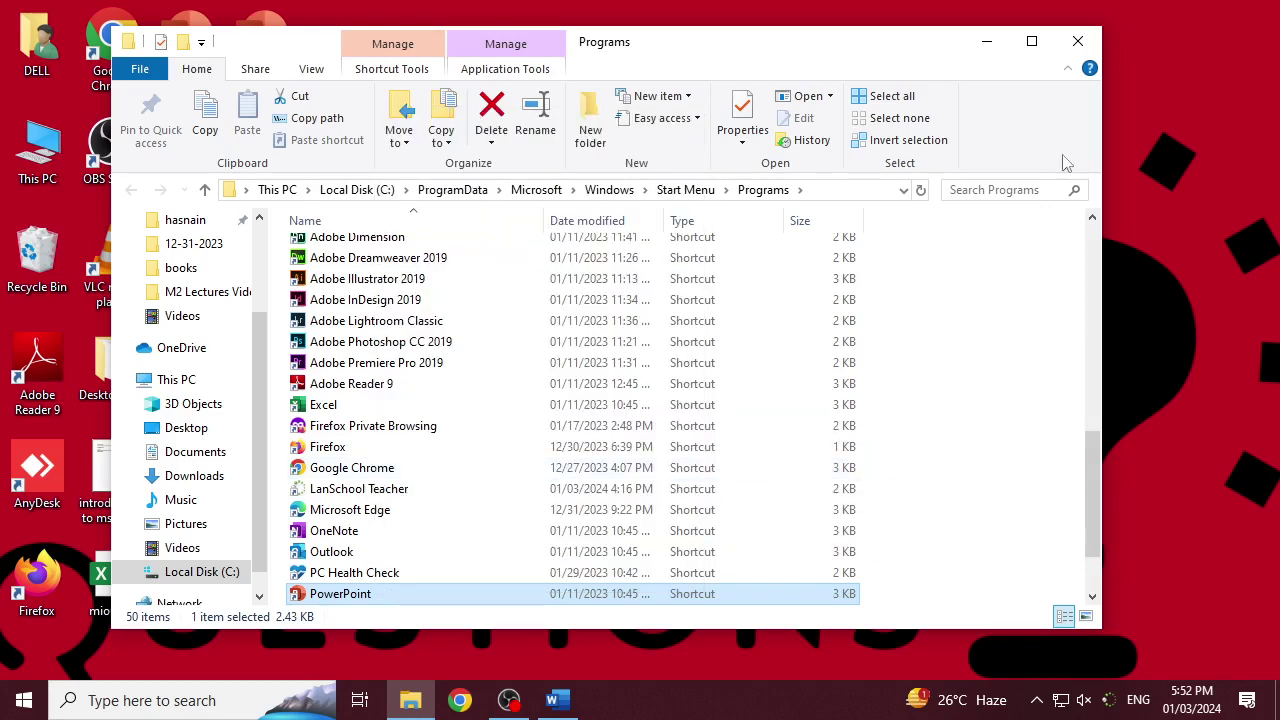
click(987, 41)
click(256, 77)
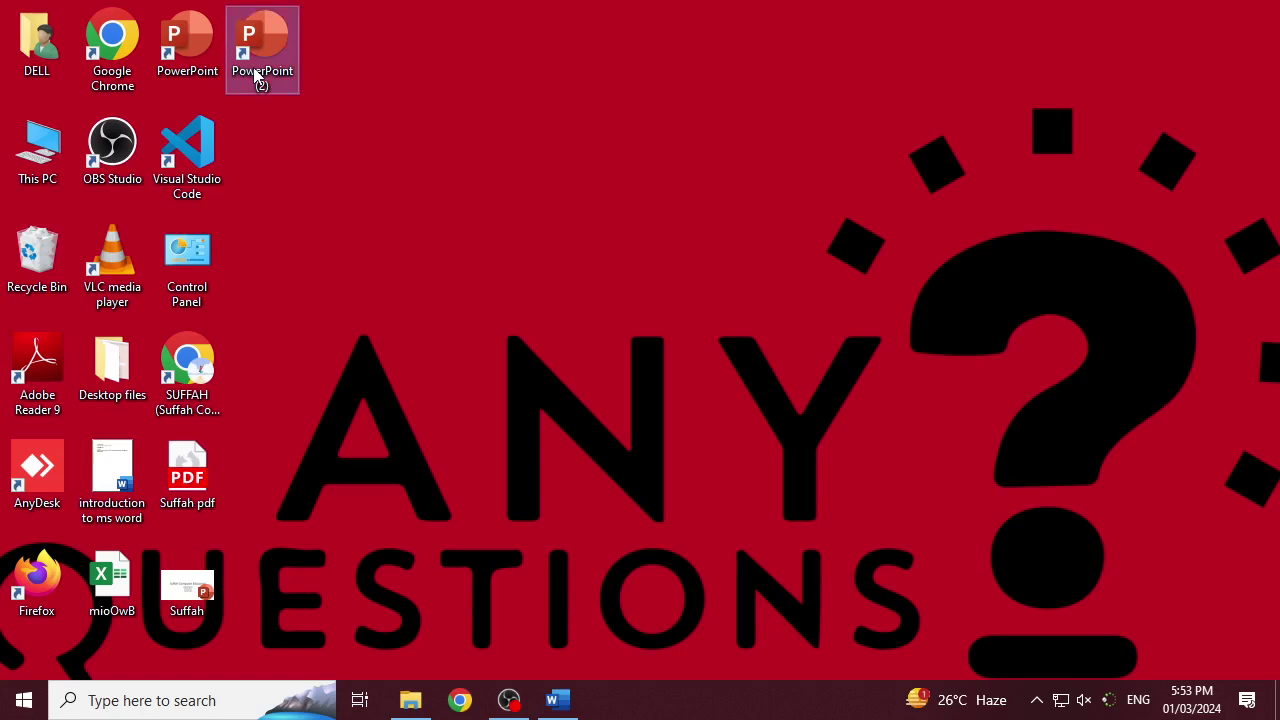
- Delete the PowerPoint (2) duplicate shortcut, then launch PowerPoint once and close it
key(Delete)
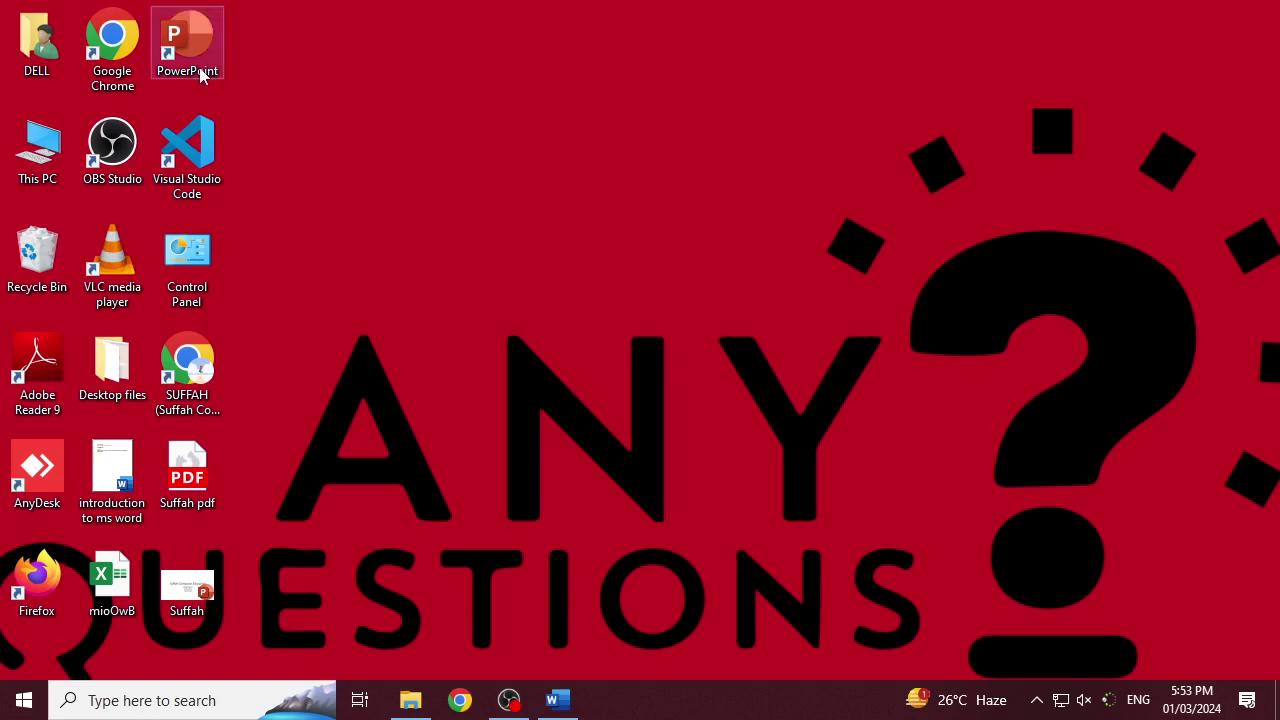
double_click(200, 77)
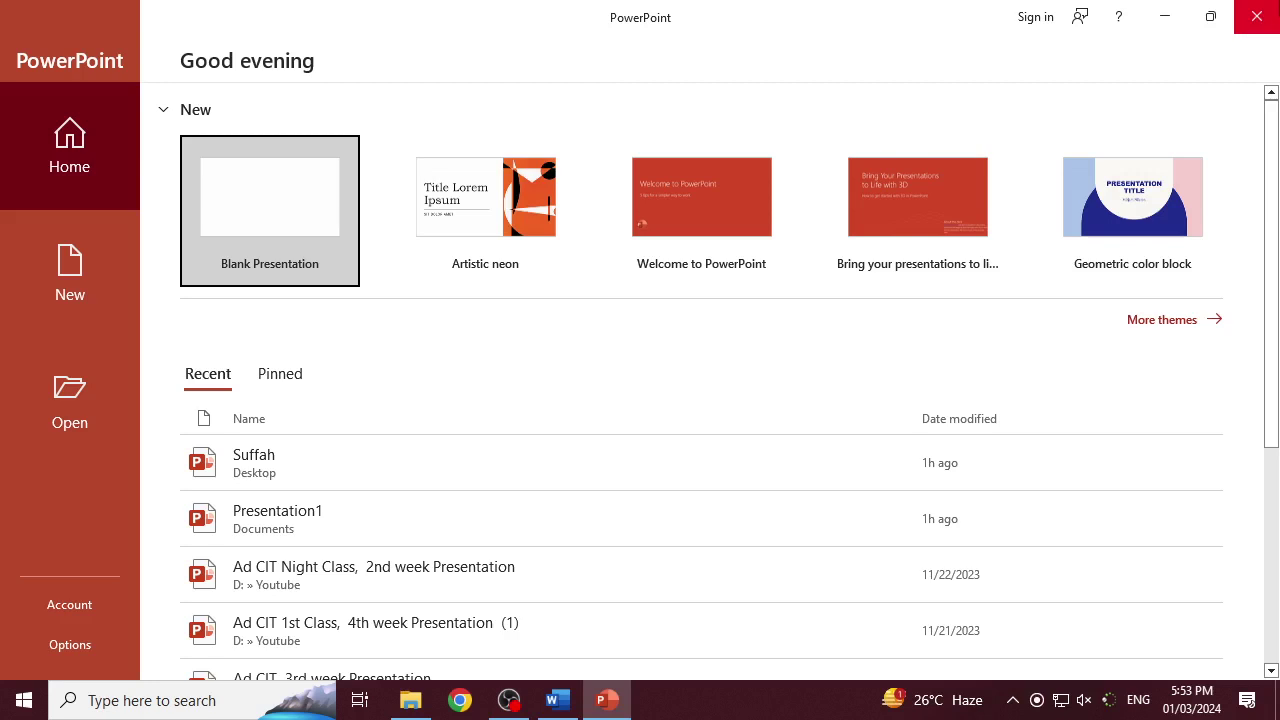
click(1256, 16)
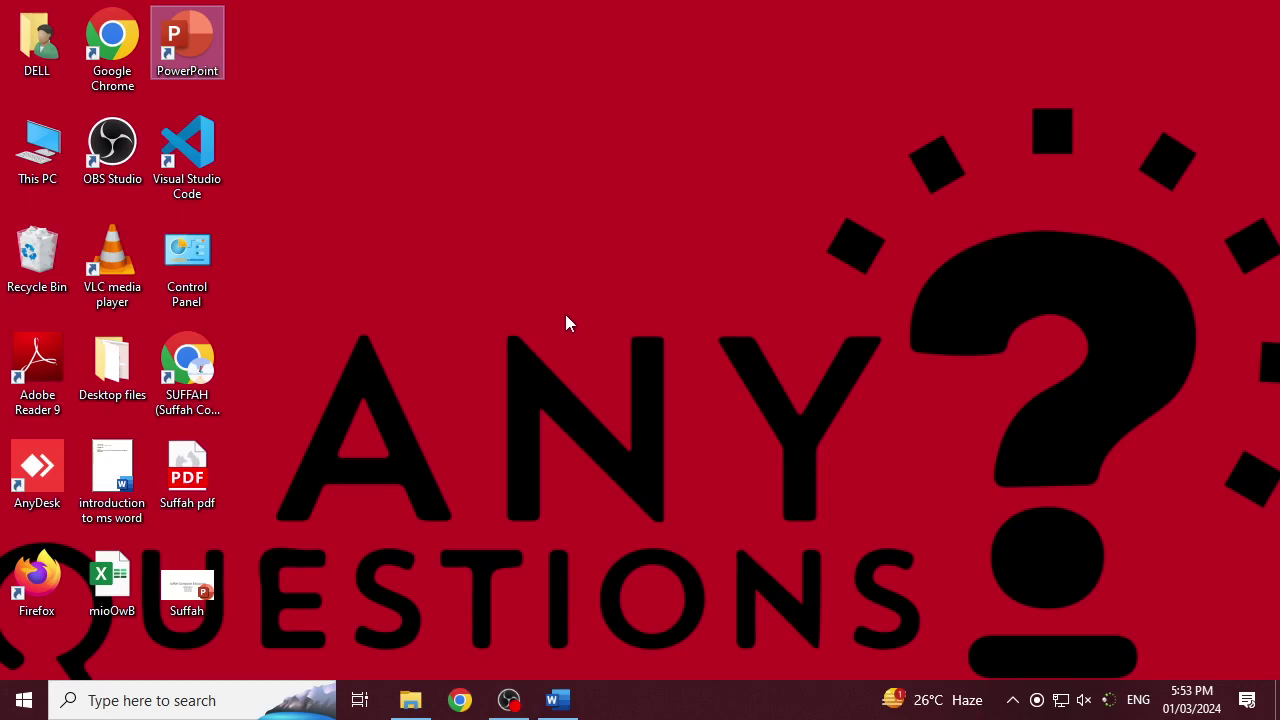
- Search for Word and open its file location in the Start Menu Programs folder
key(super)
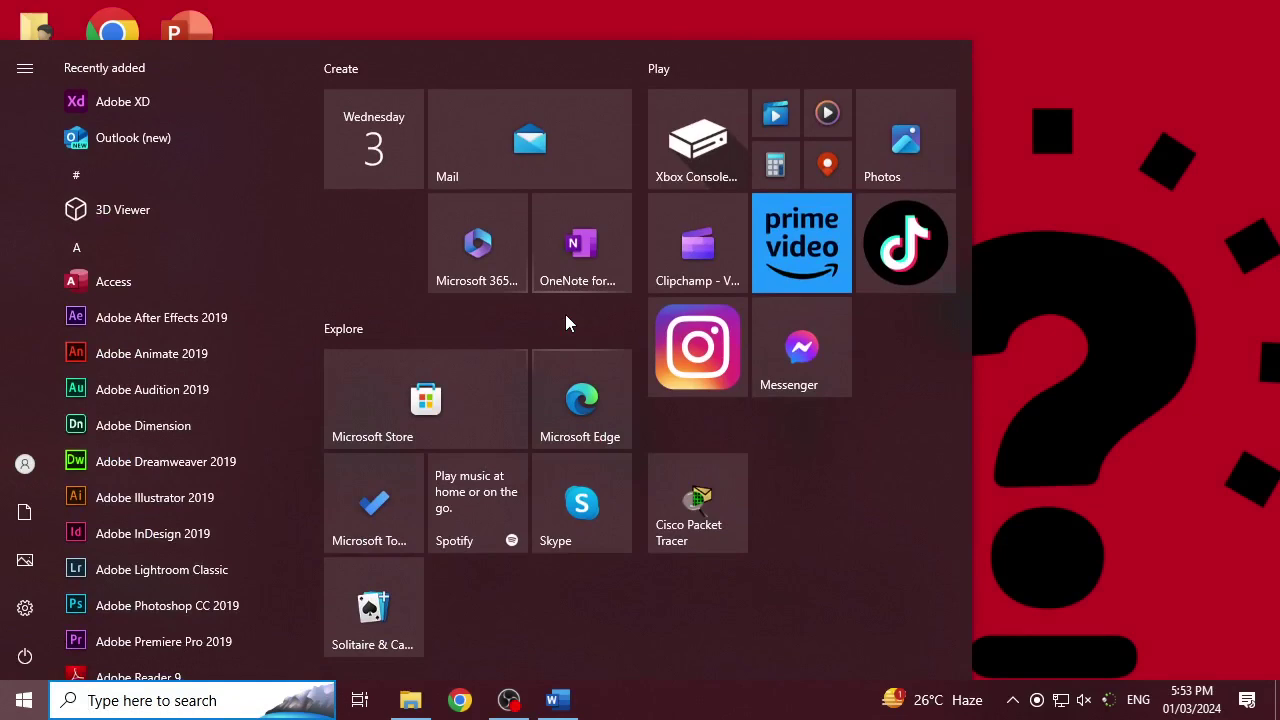
text(wo)
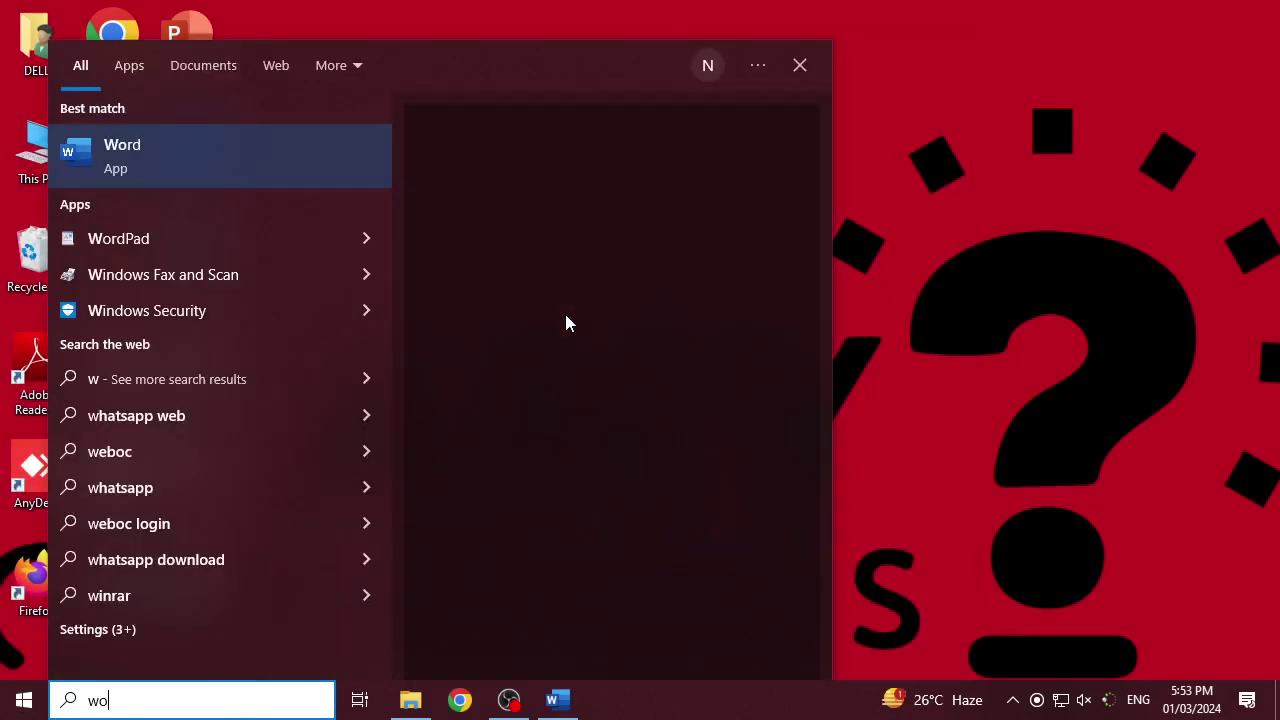
text(rd)
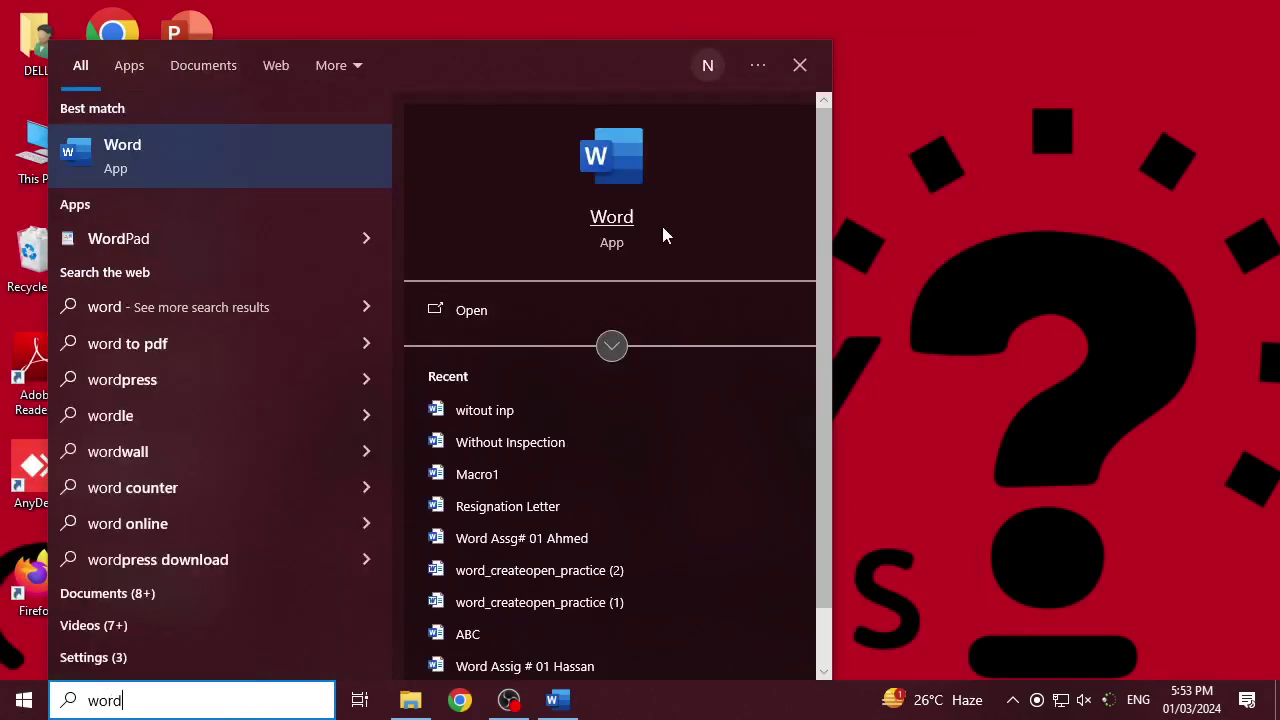
right_click(621, 172)
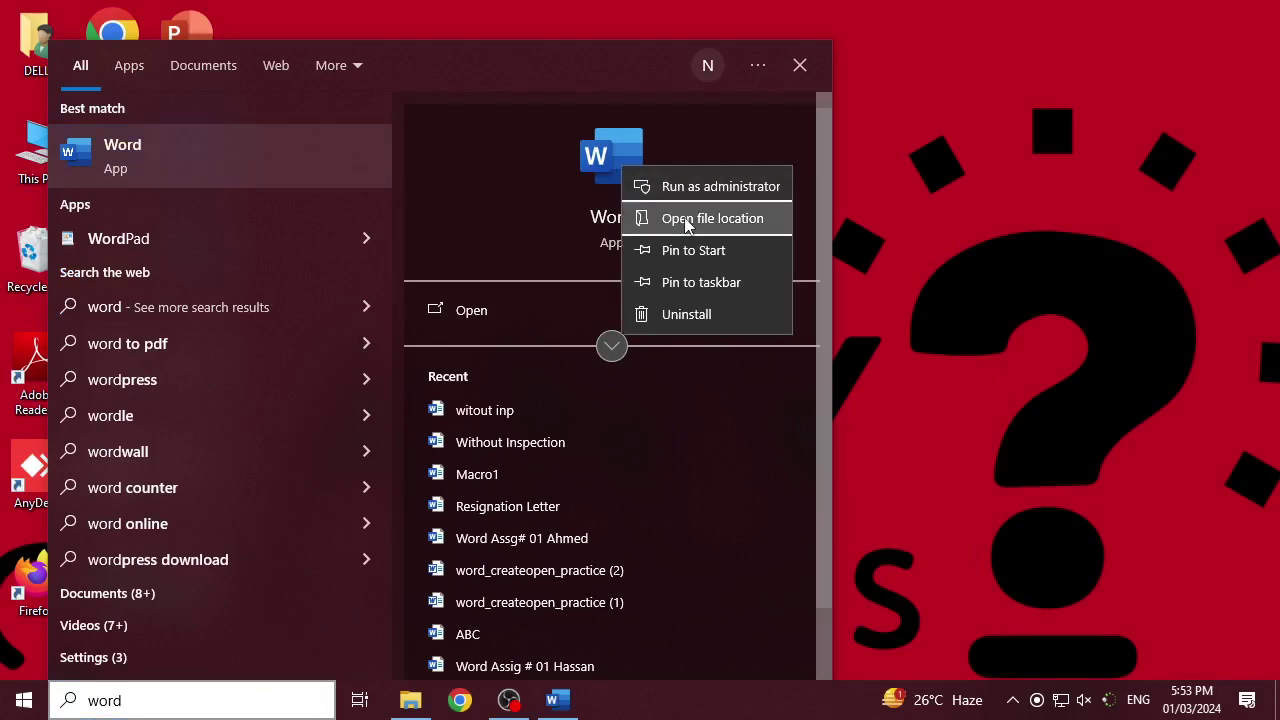
click(685, 220)
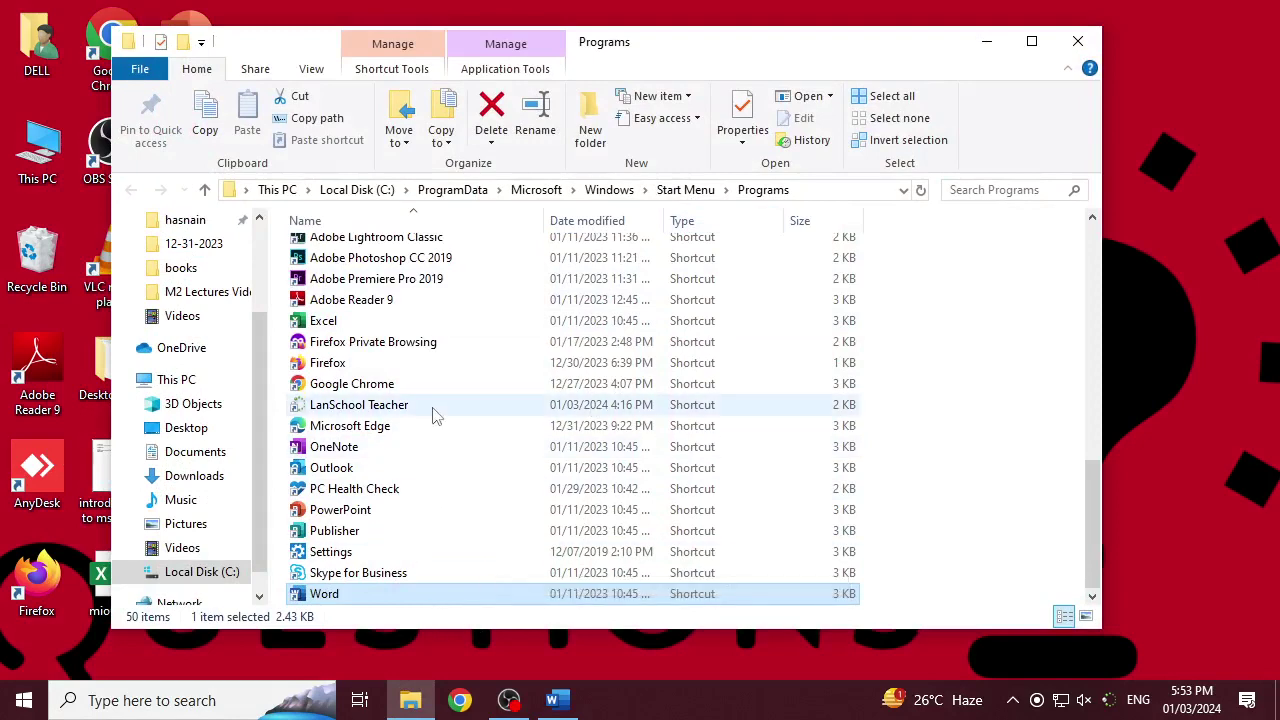
- Send the Word shortcut to the desktop and close the folder window
right_click(330, 598)
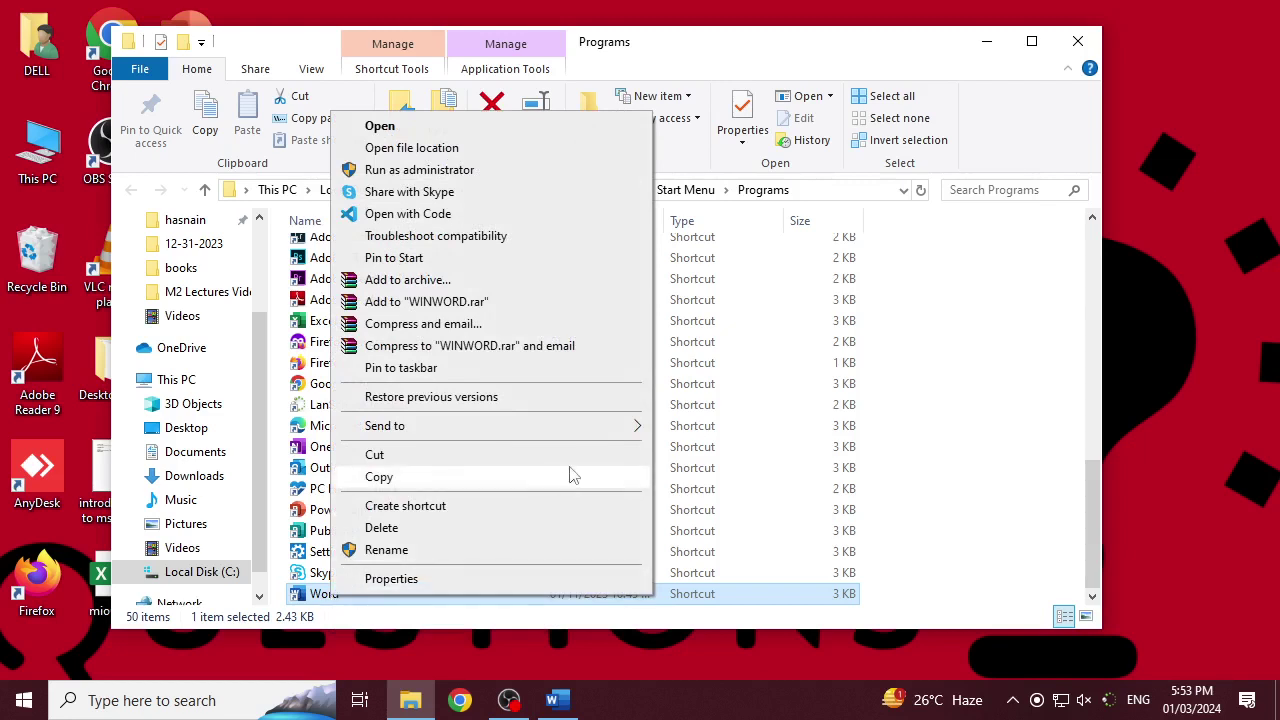
mouse_move(636, 432)
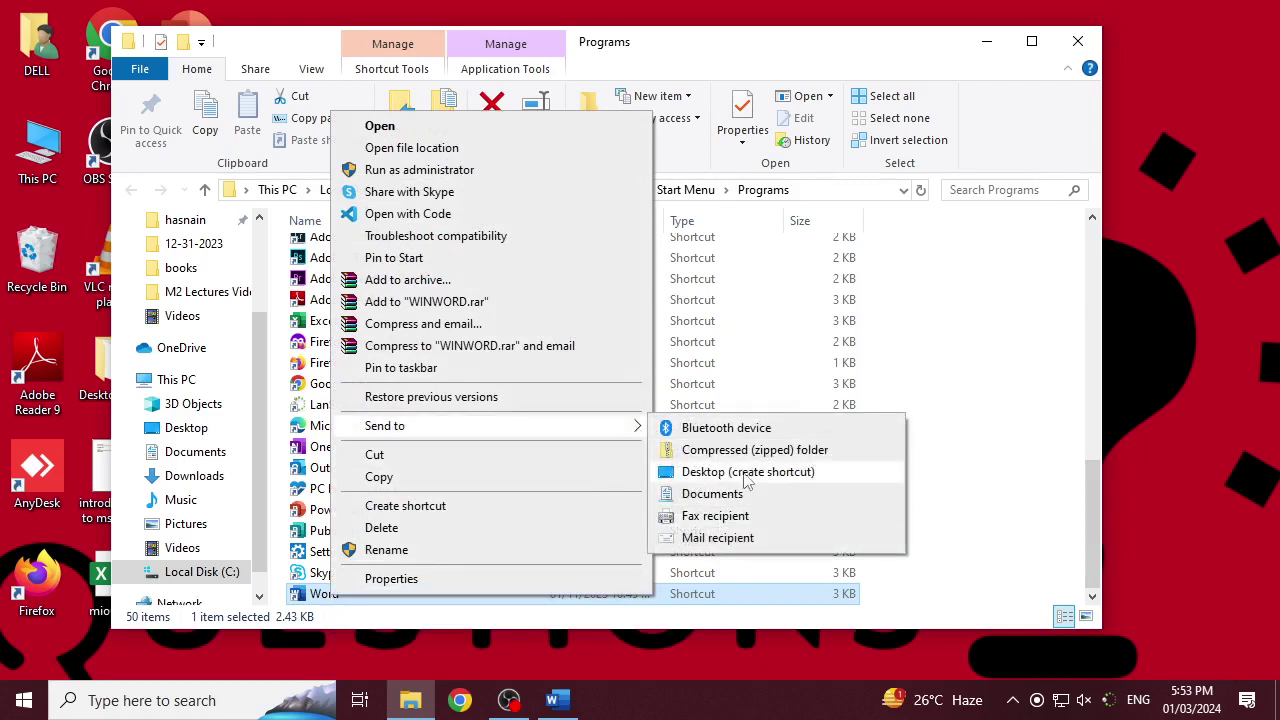
click(745, 472)
click(1077, 41)
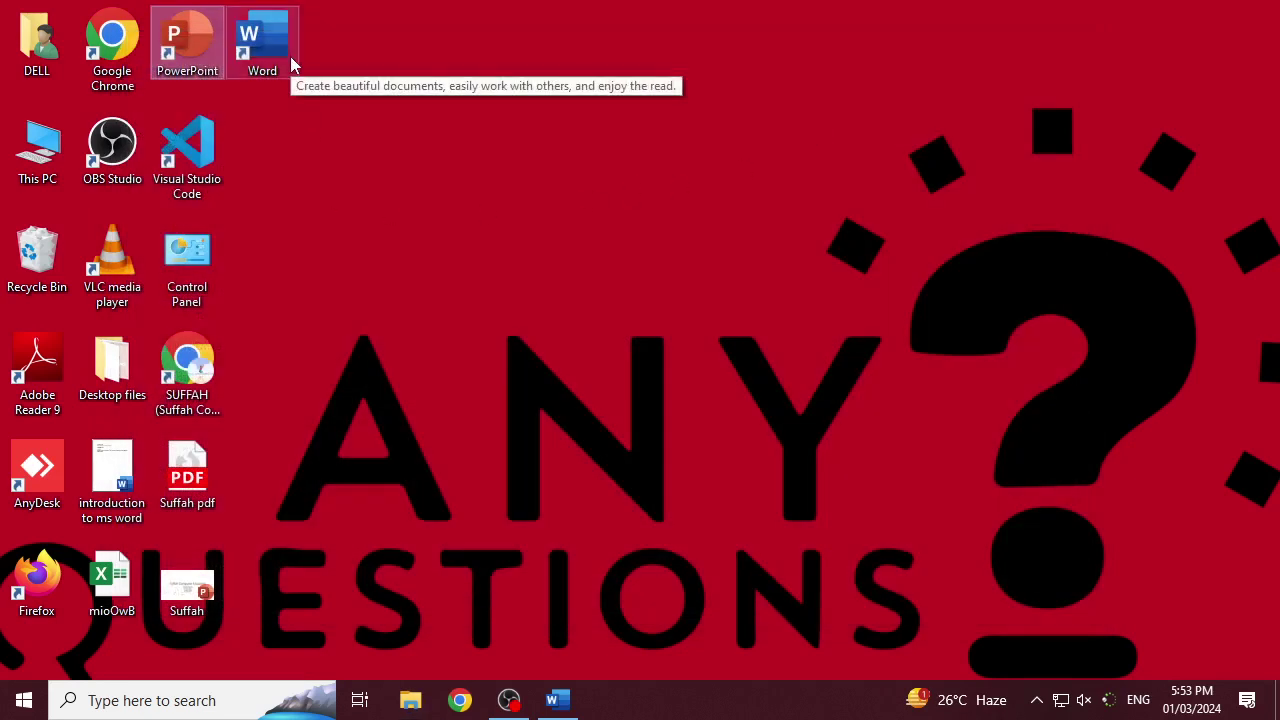
- Launch Word from its new desktop shortcut, close it, and close LanSchool Teacher
double_click(292, 62)
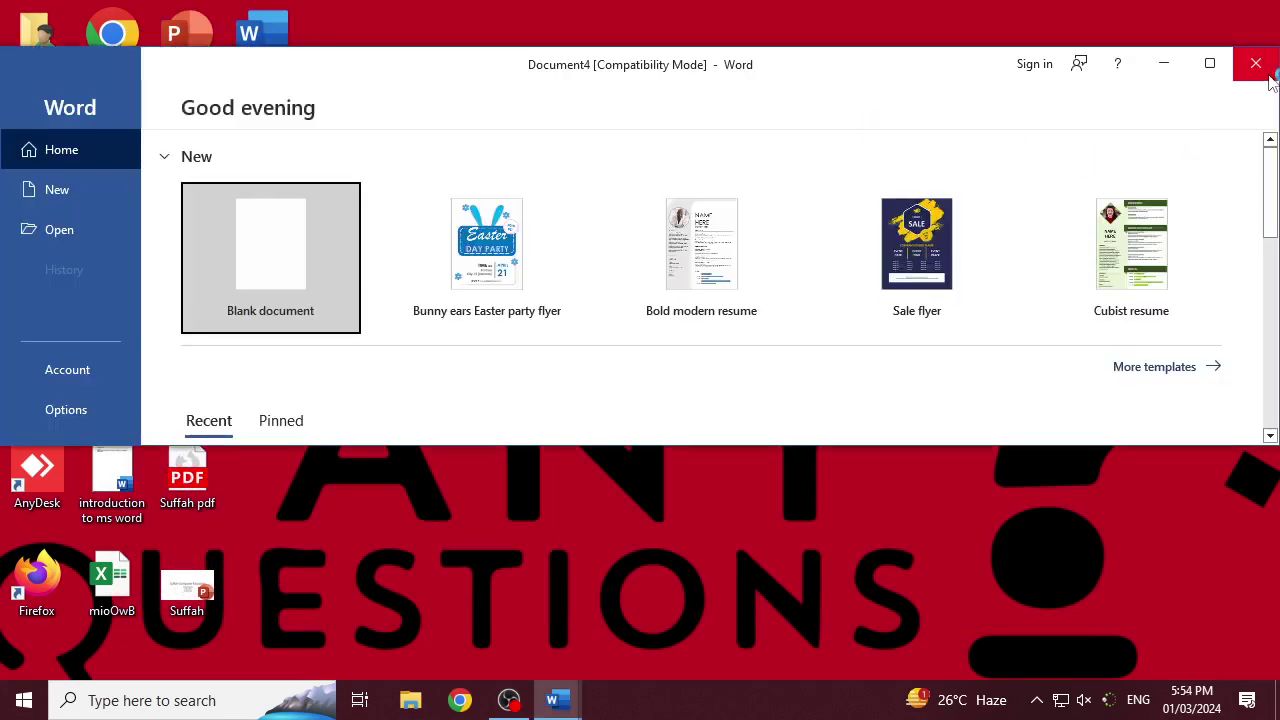
click(1274, 76)
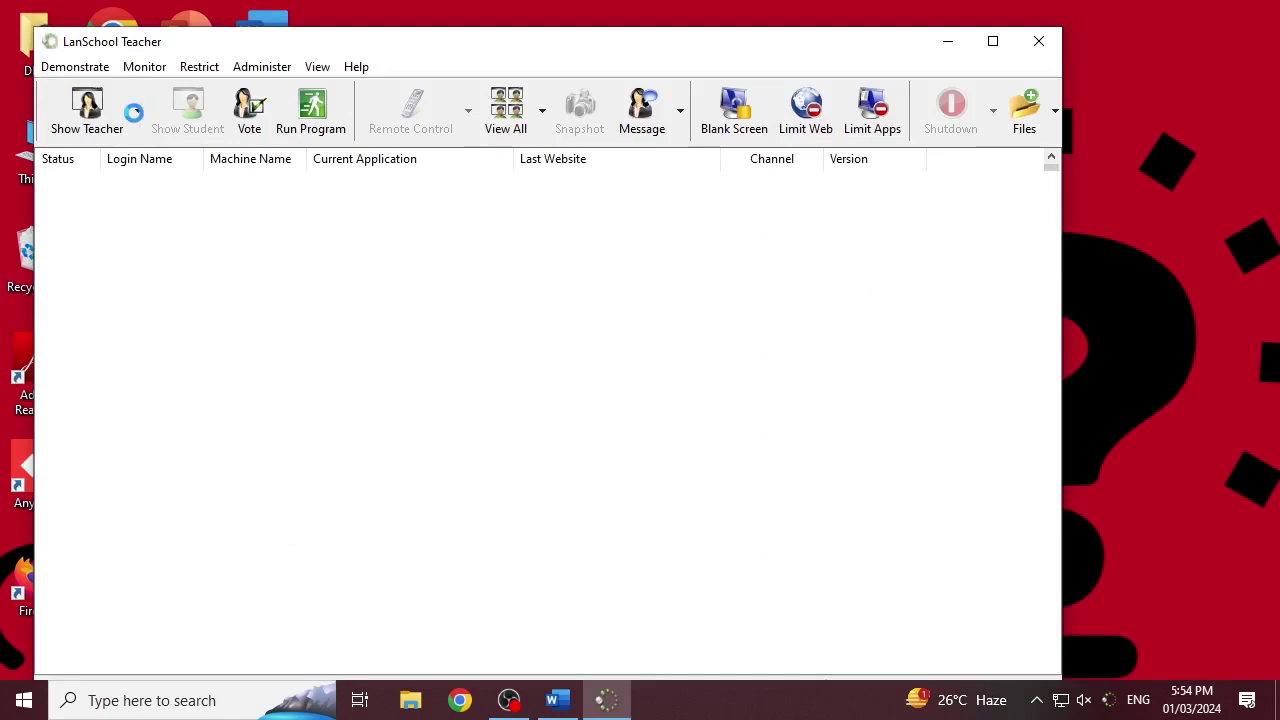
click(947, 41)
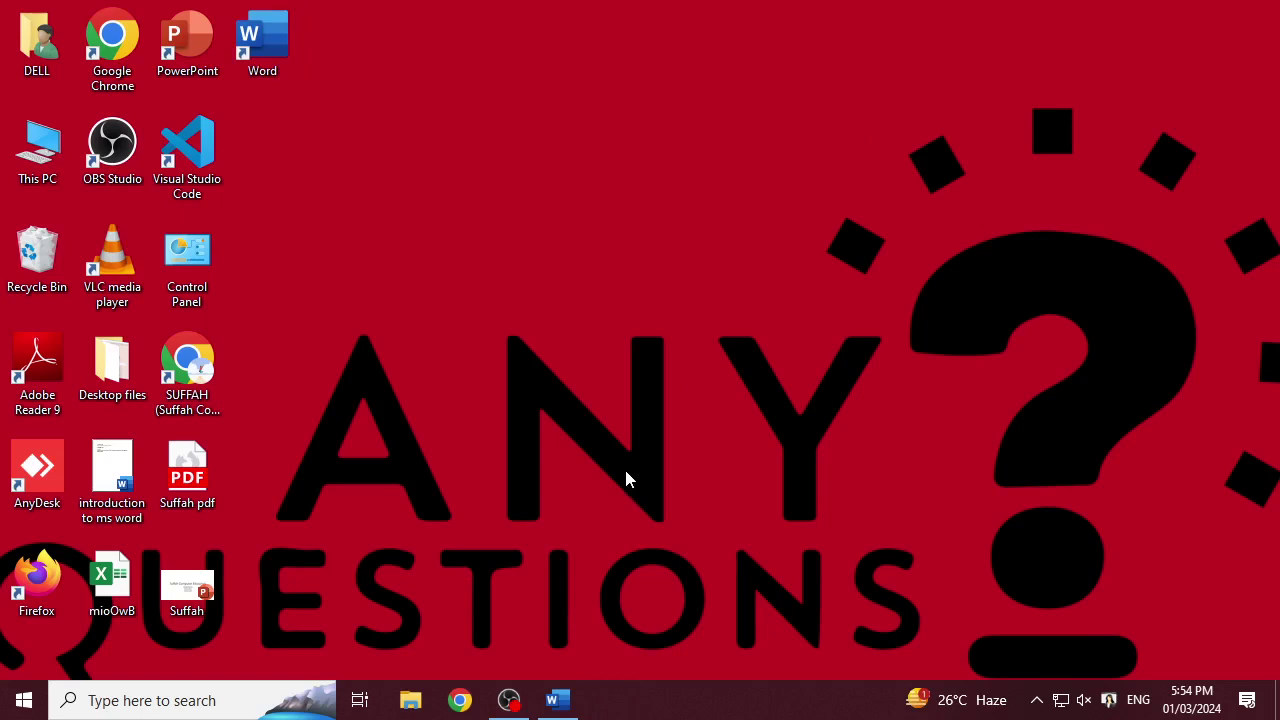
- Run powerpnt from the Run dialog to launch PowerPoint
key(super+r)
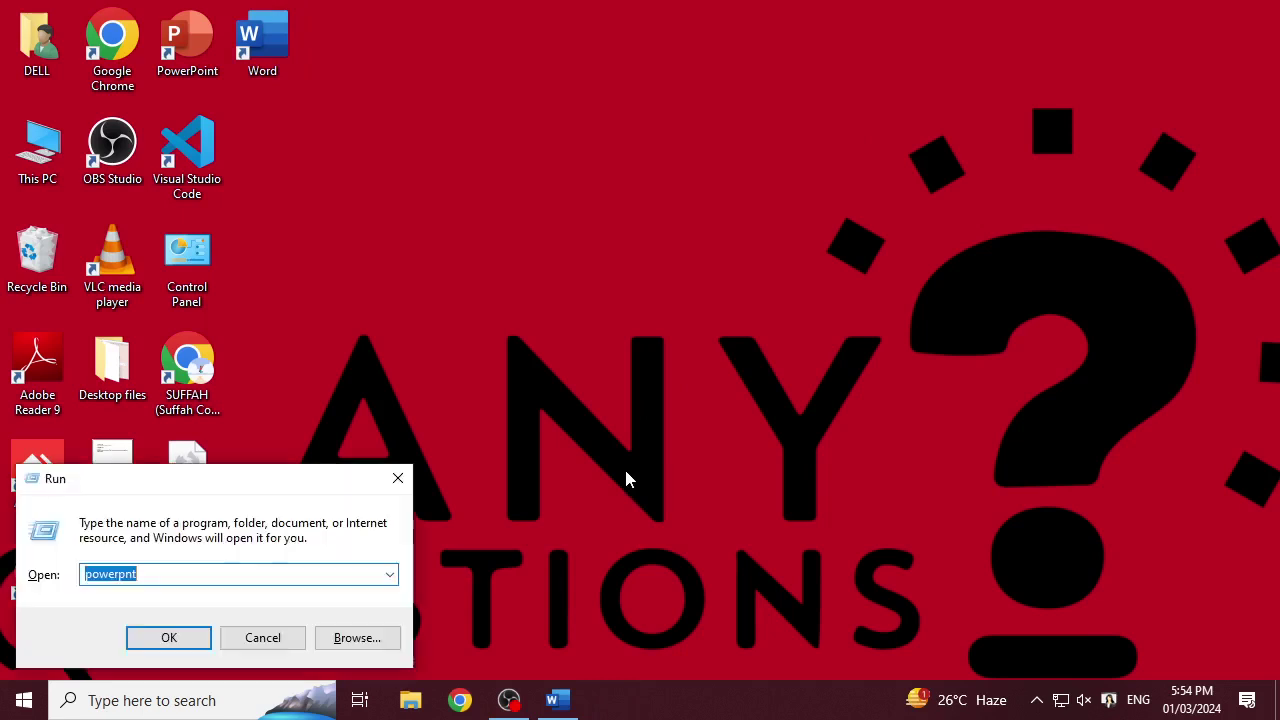
key(Return)
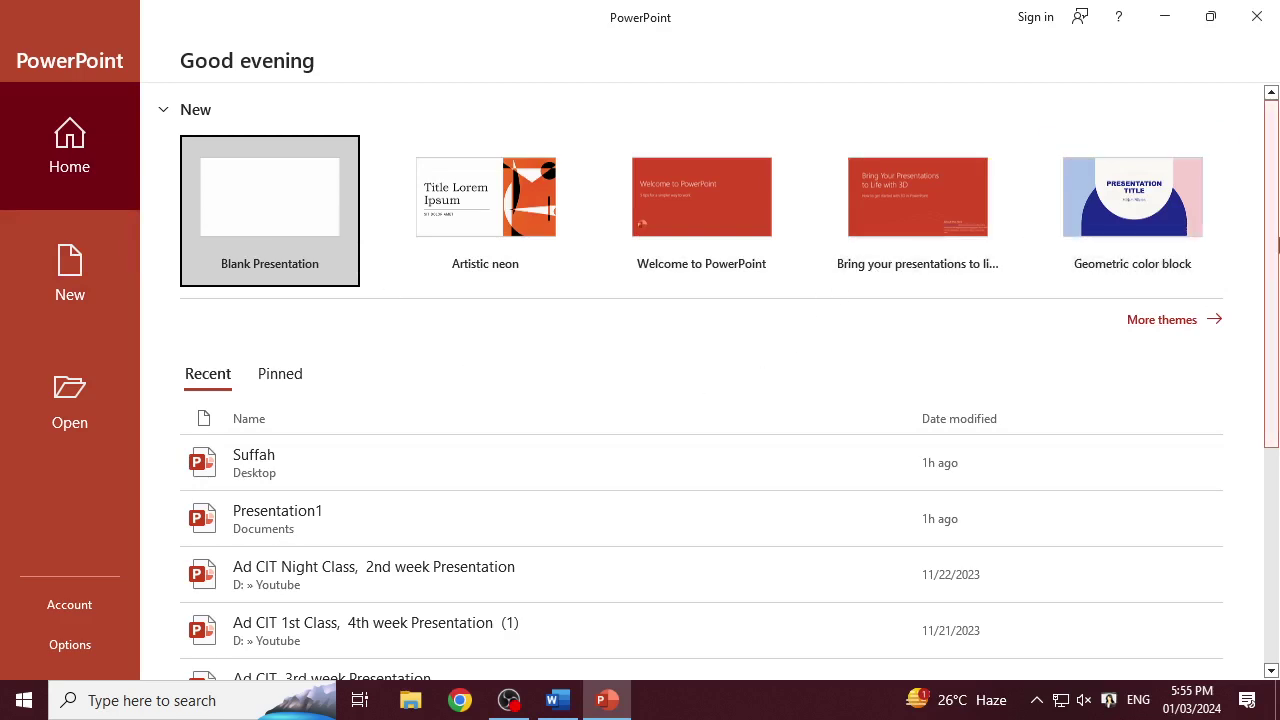
- Browse More themes and scroll through the New page templates like Blank Presentation and Artistic neon
click(1214, 320)
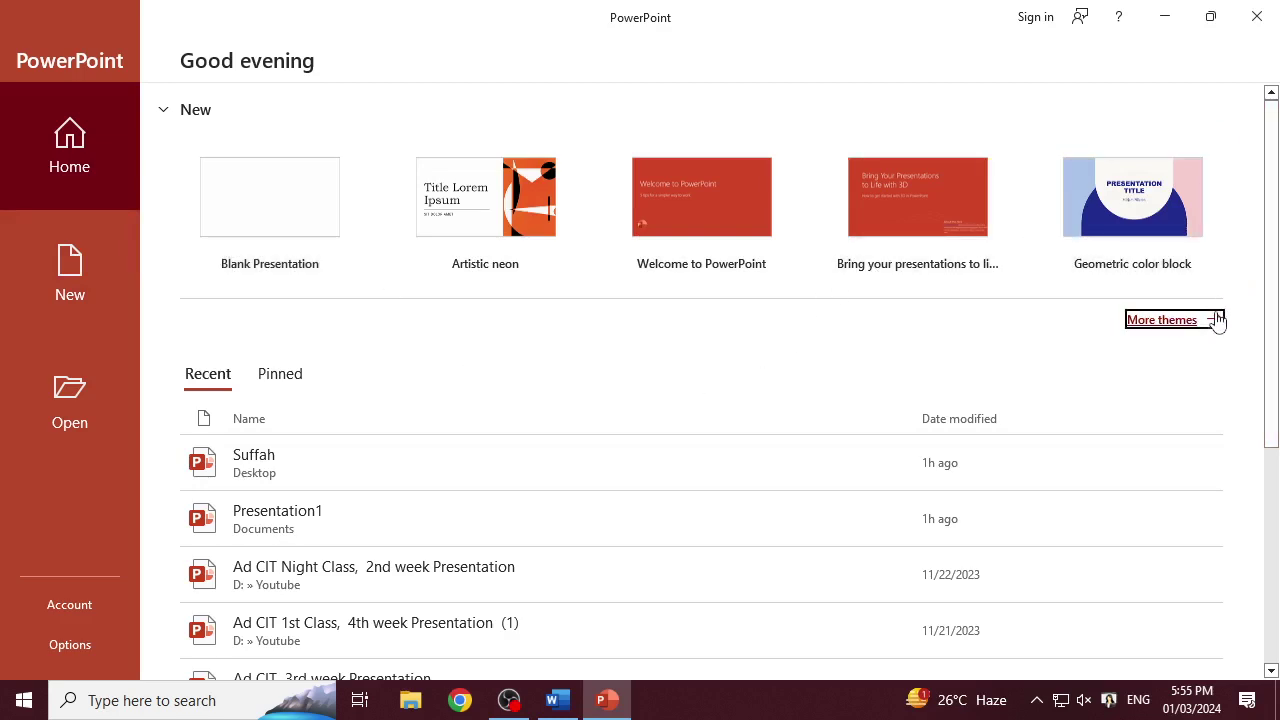
scroll(790, 515, down, 4)
scroll(780, 508, down, 3)
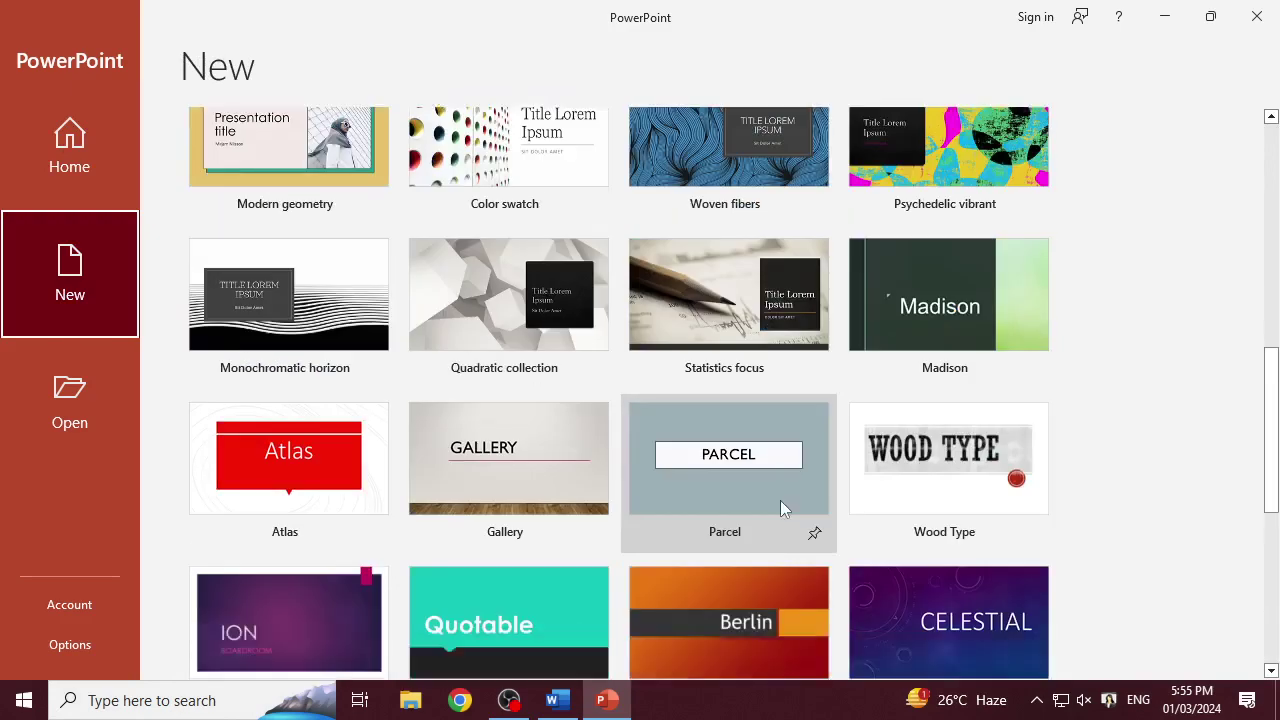
scroll(780, 508, down, 4)
scroll(781, 510, up, 1)
scroll(779, 512, up, 4)
scroll(779, 512, up, 3)
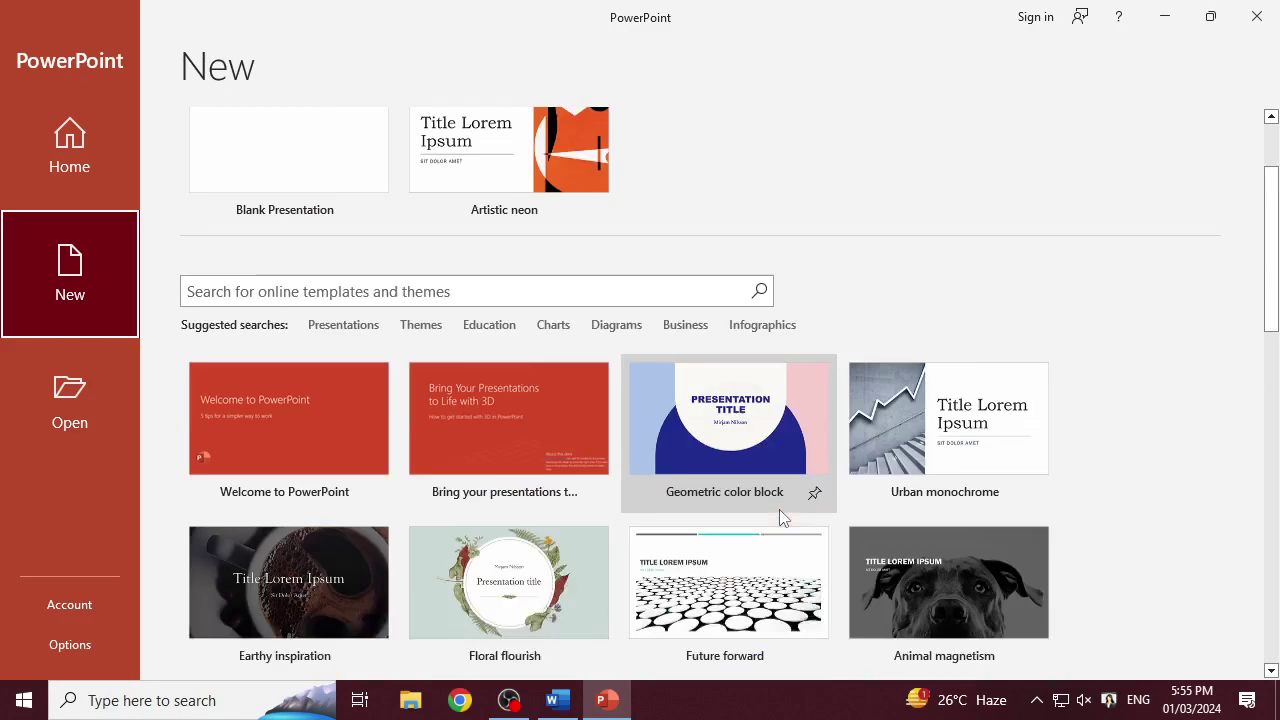
scroll(781, 515, up, 2)
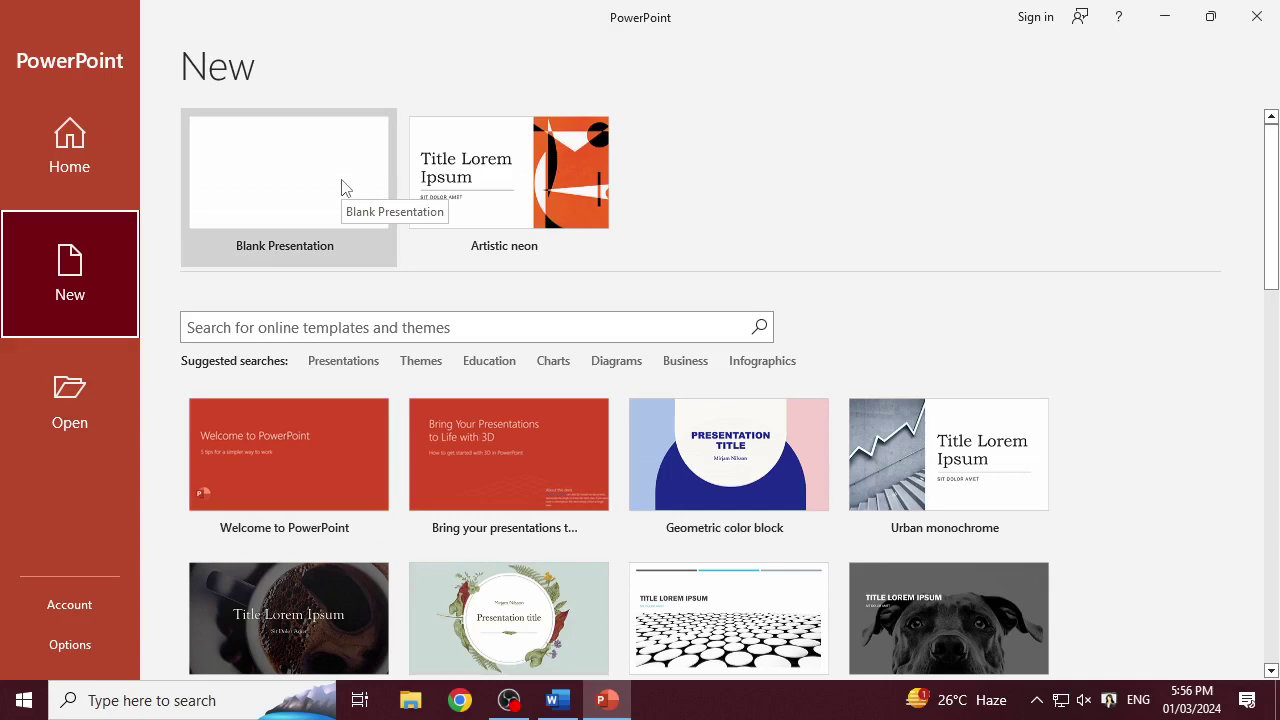
- Create Presentation1 from Blank Presentation, then pause and resume the OBS recording
click(341, 188)
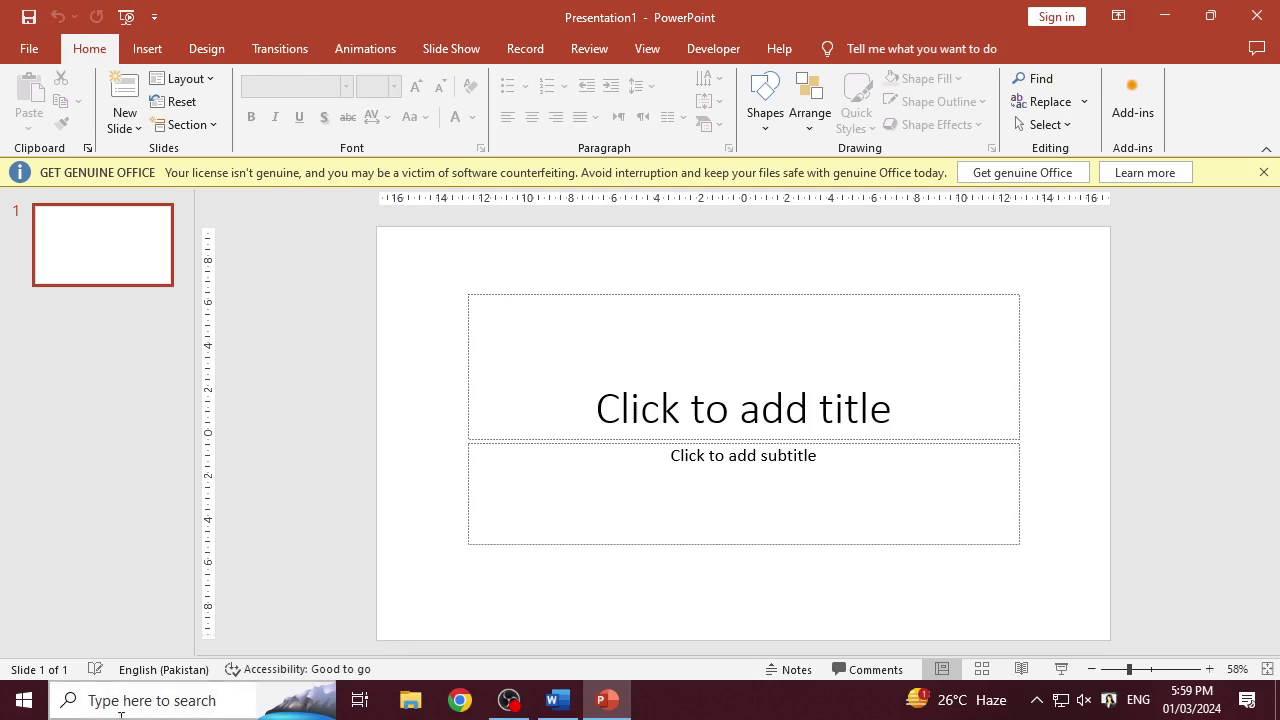
click(509, 700)
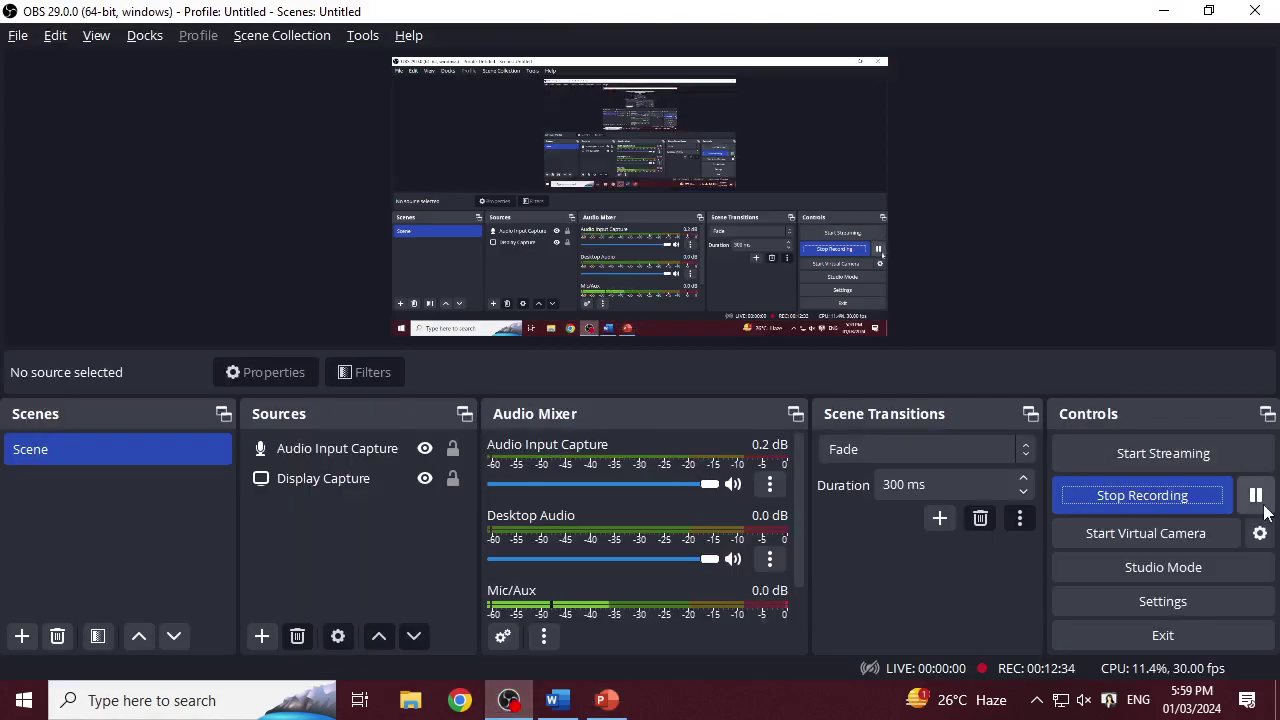
click(1256, 495)
click(1256, 495)
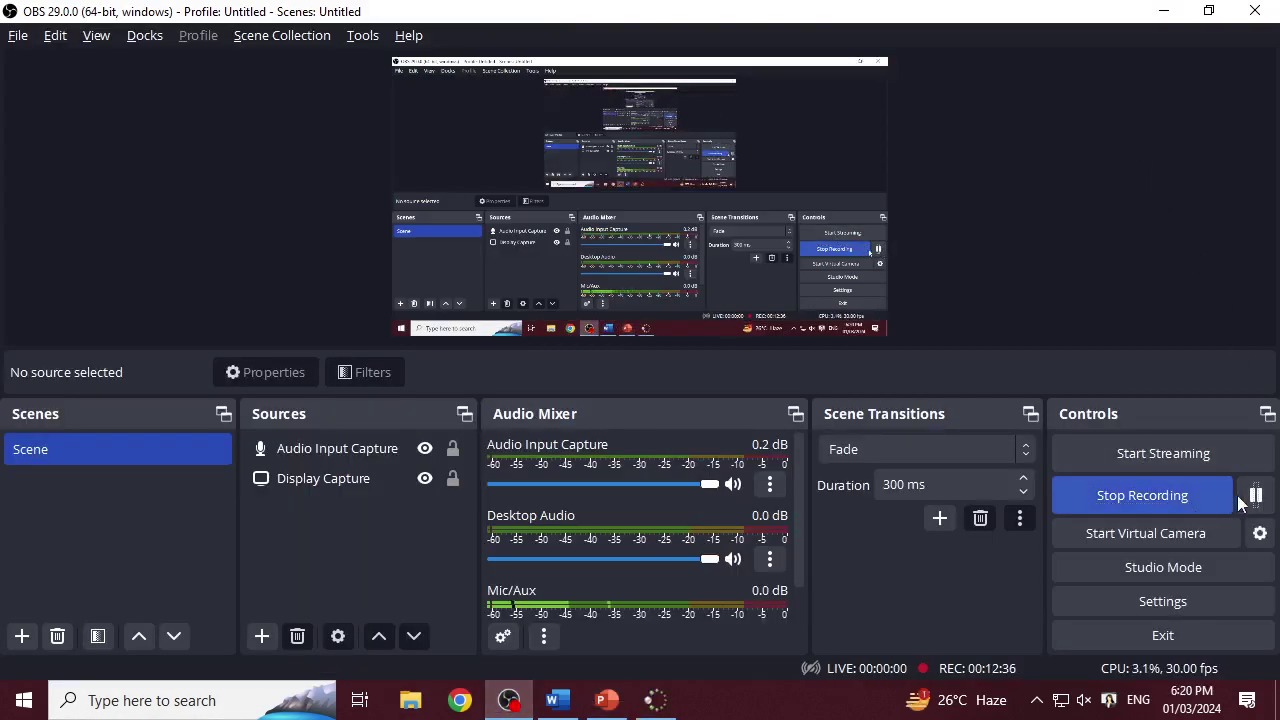
click(1163, 11)
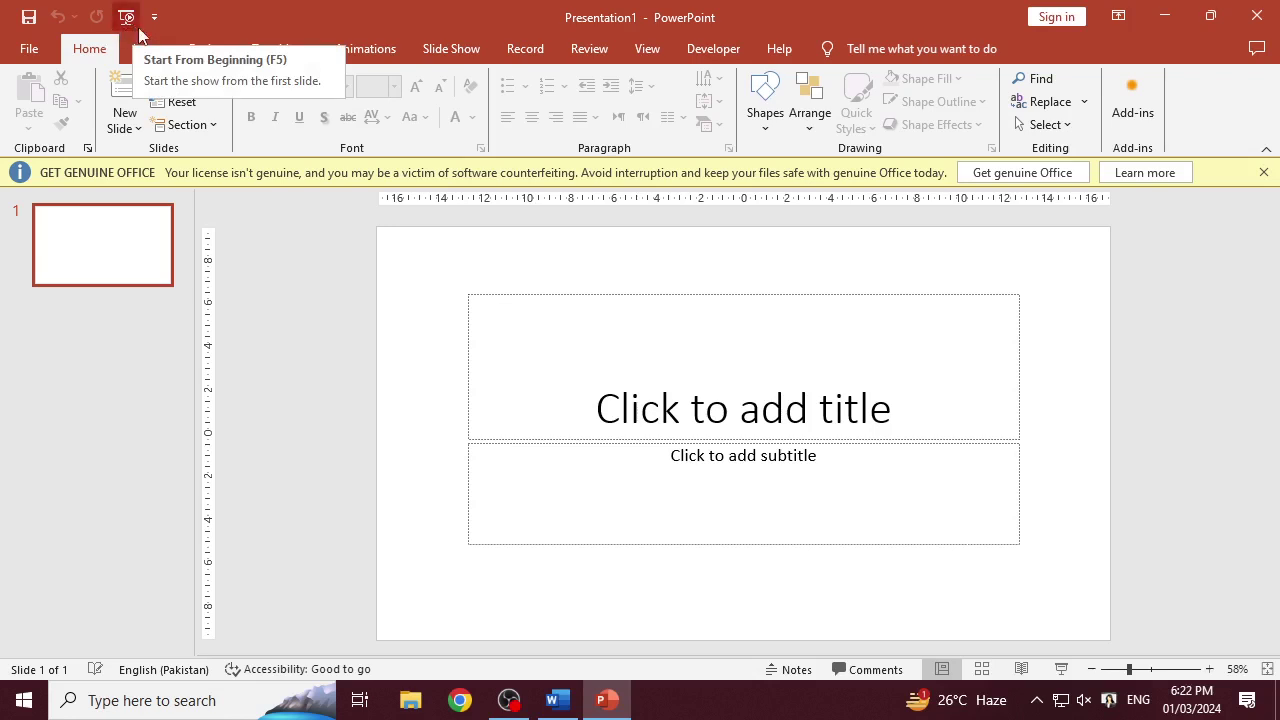
- Add the Add Table command to the Quick Access Toolbar through More Commands
click(157, 22)
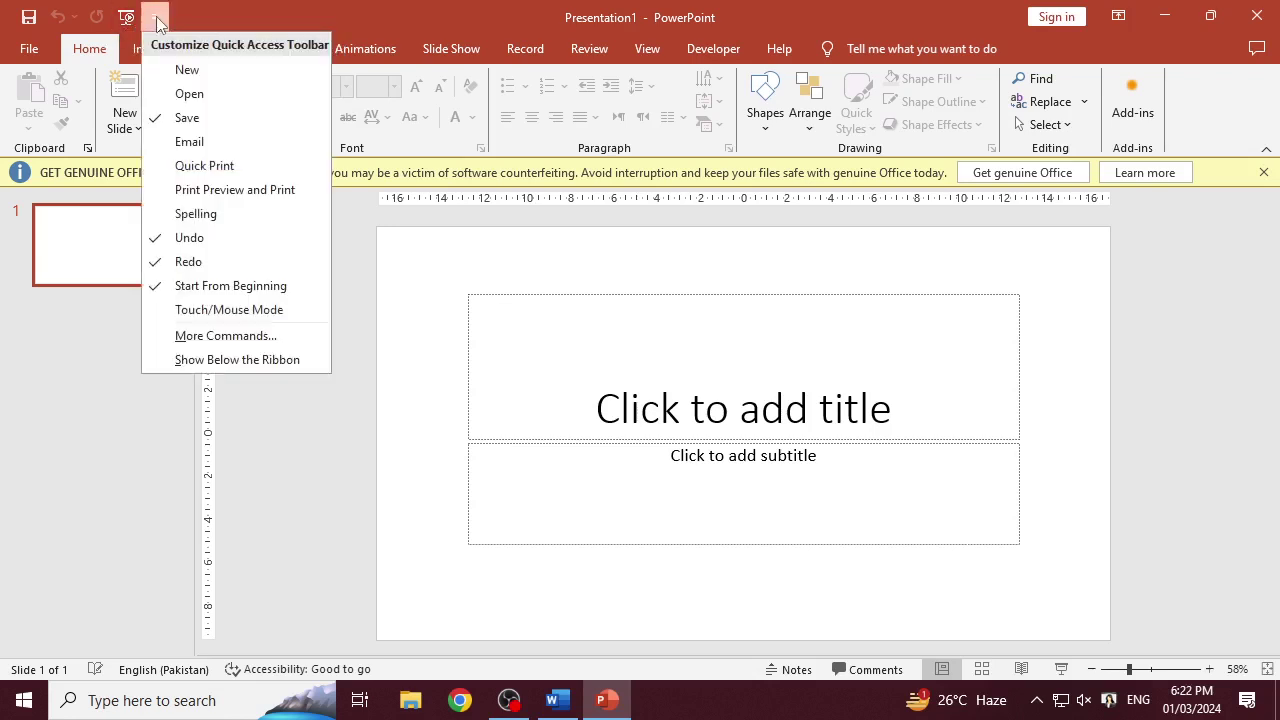
click(226, 336)
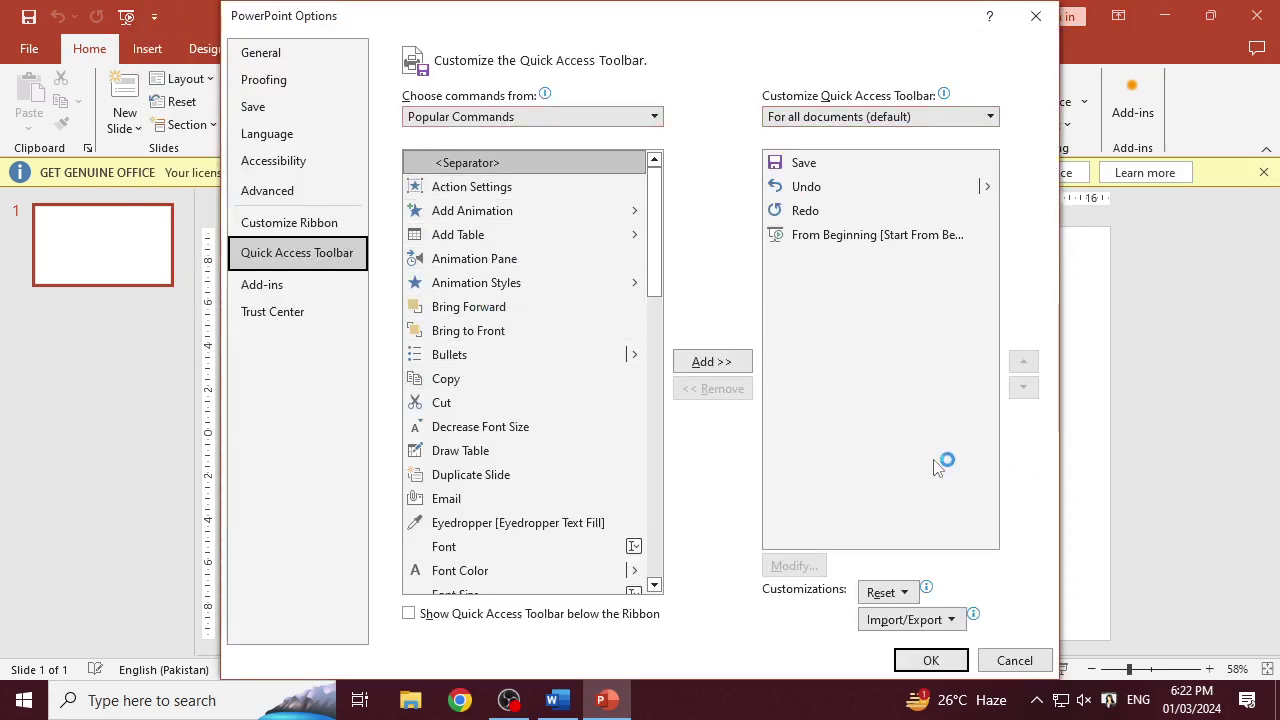
click(483, 236)
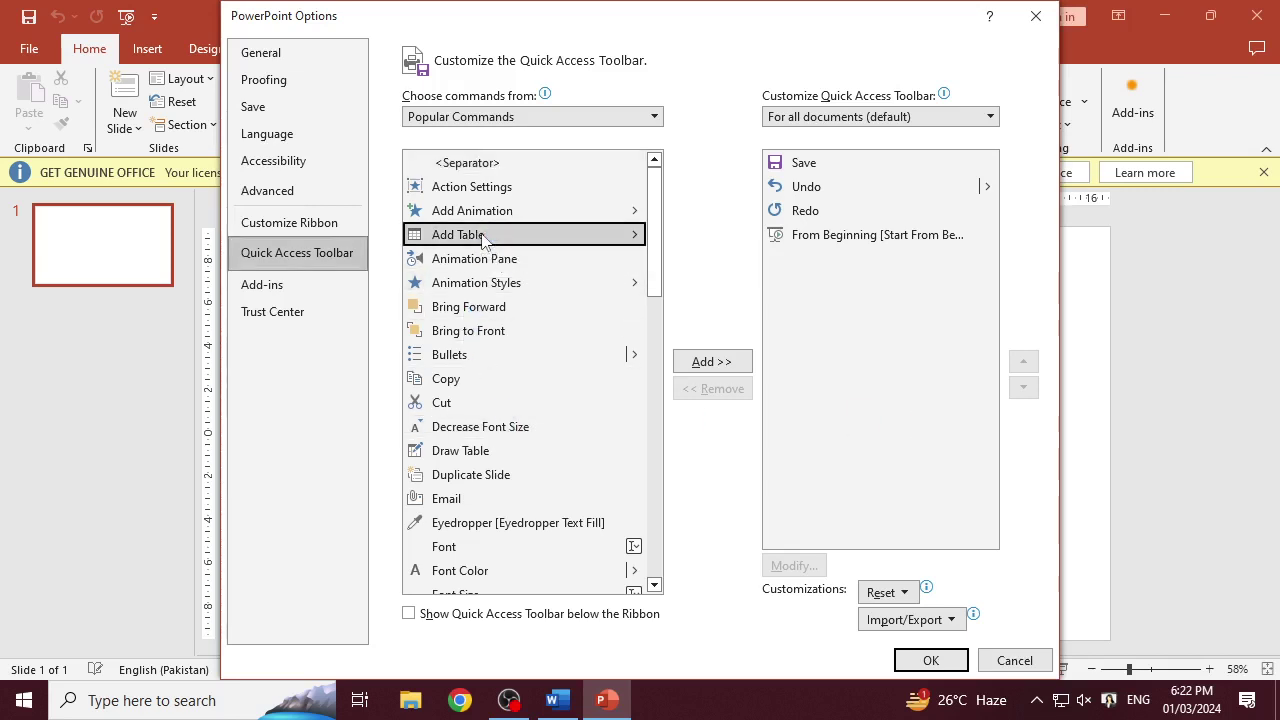
click(740, 366)
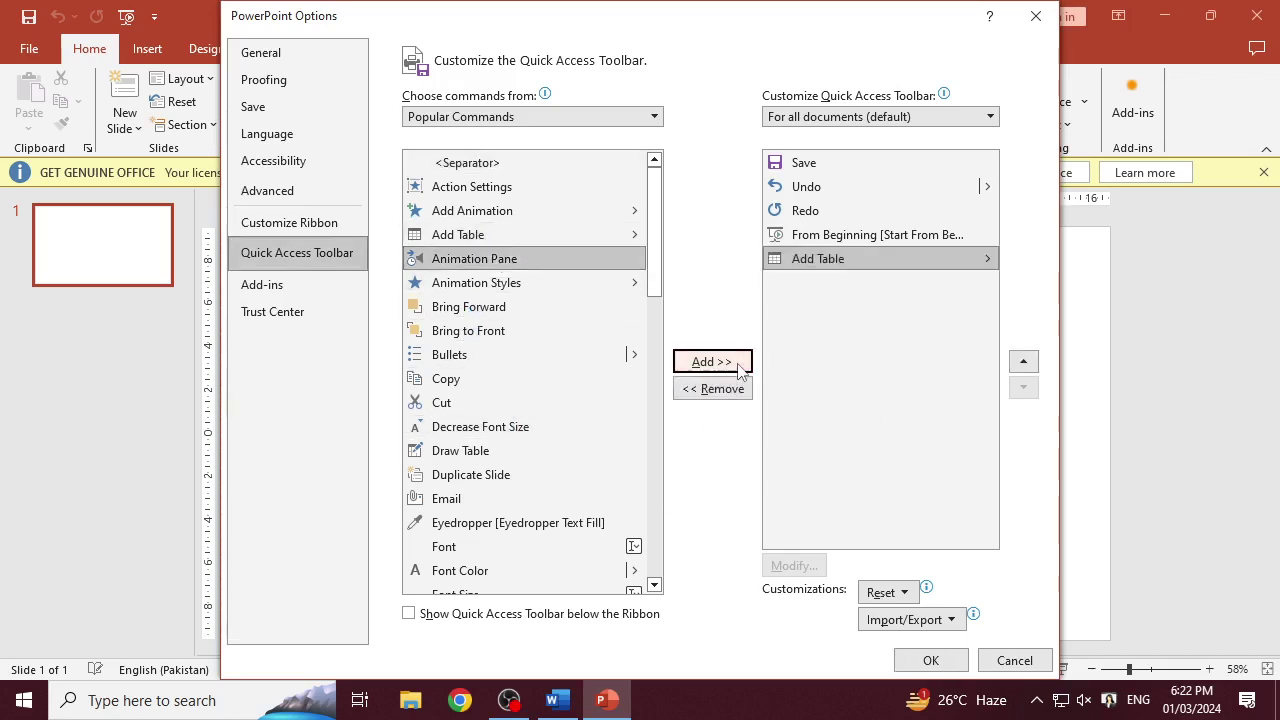
click(922, 658)
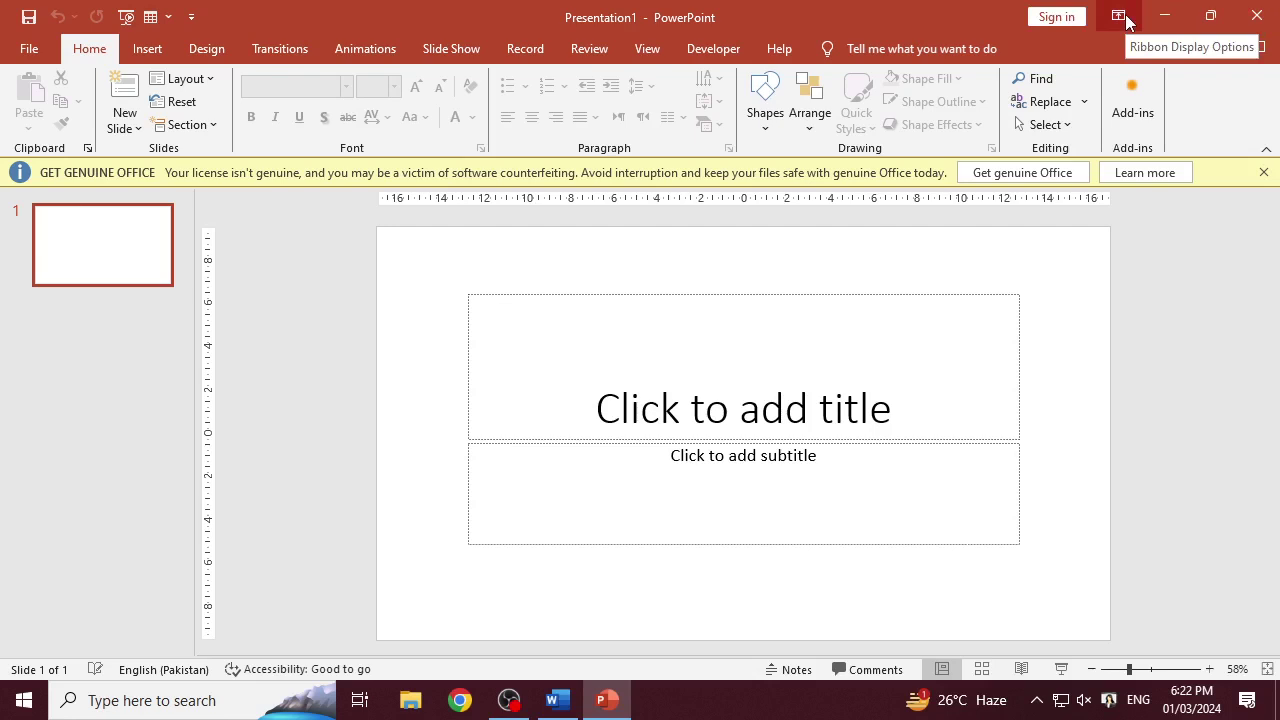
- Try the ribbon display options: Show Tabs, Show Tabs and Commands, and Auto-hide
click(1126, 22)
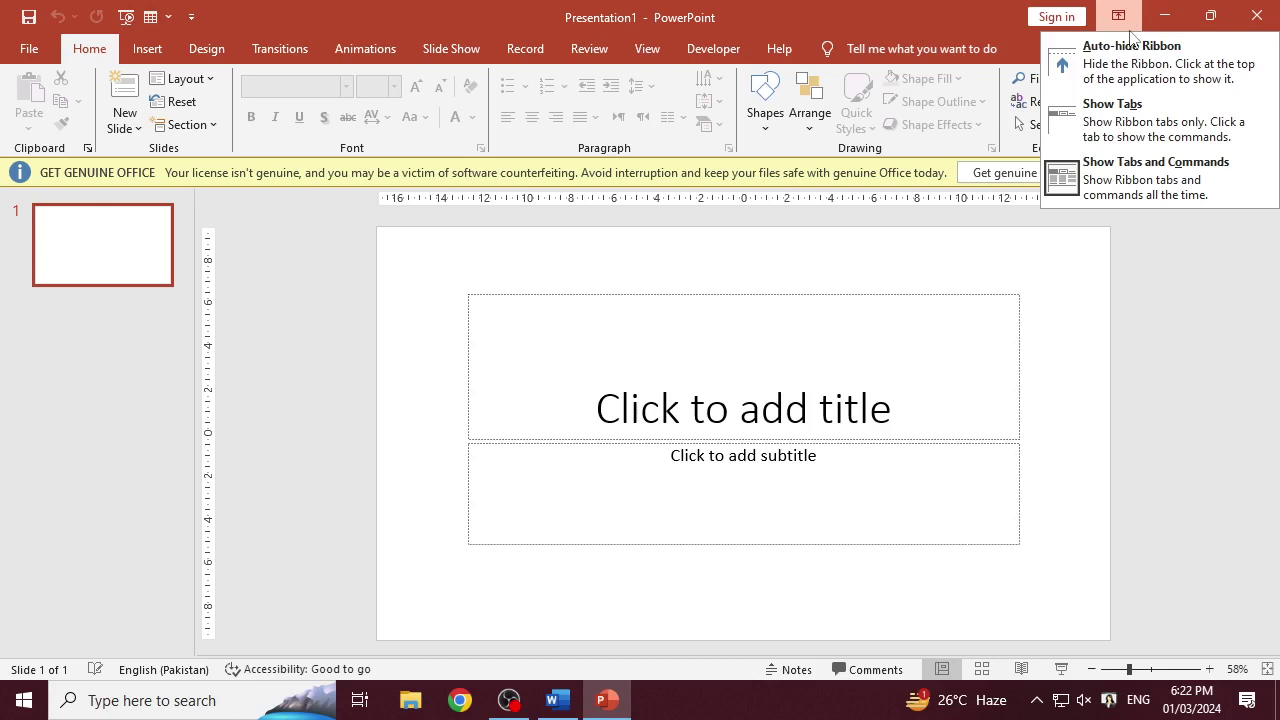
click(1120, 126)
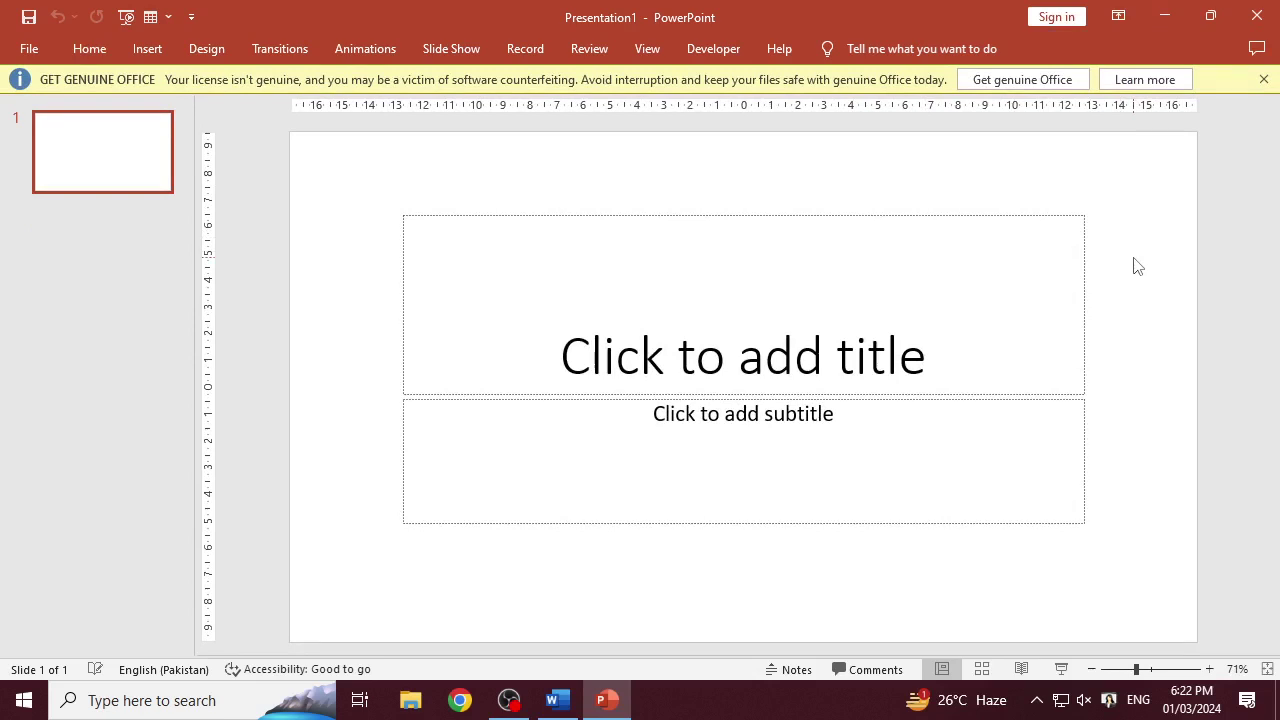
click(1118, 18)
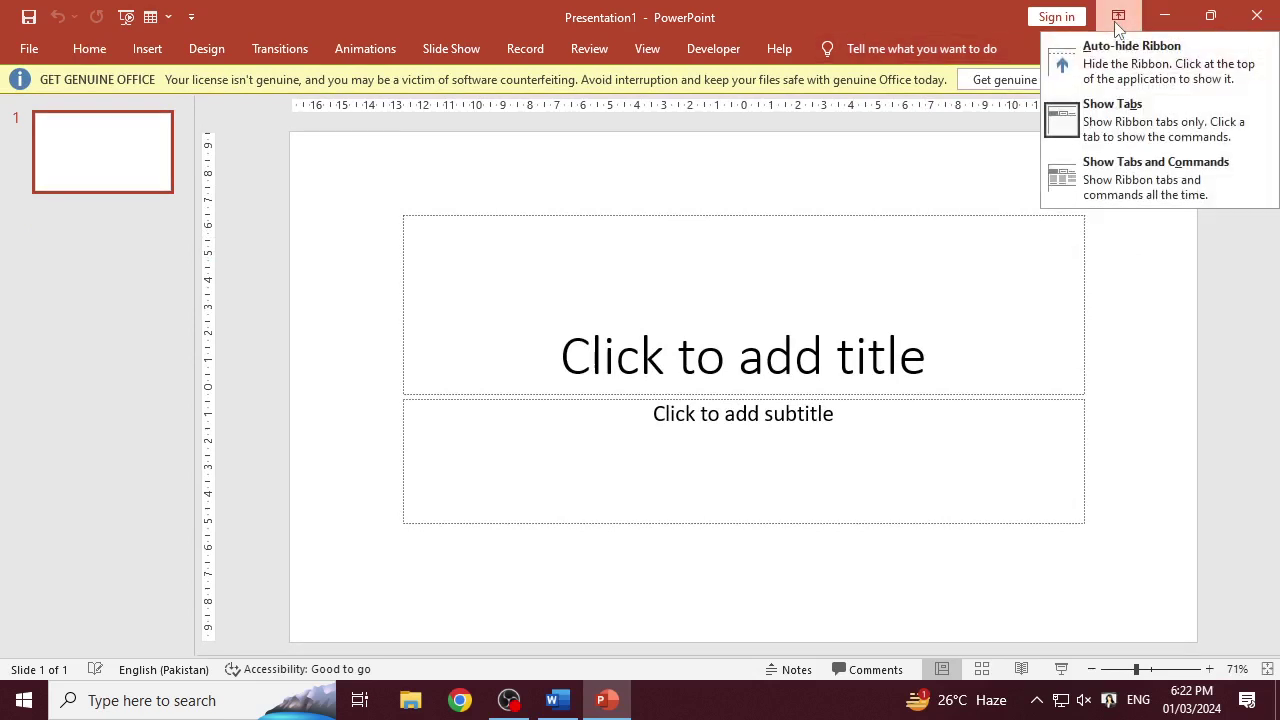
click(1145, 186)
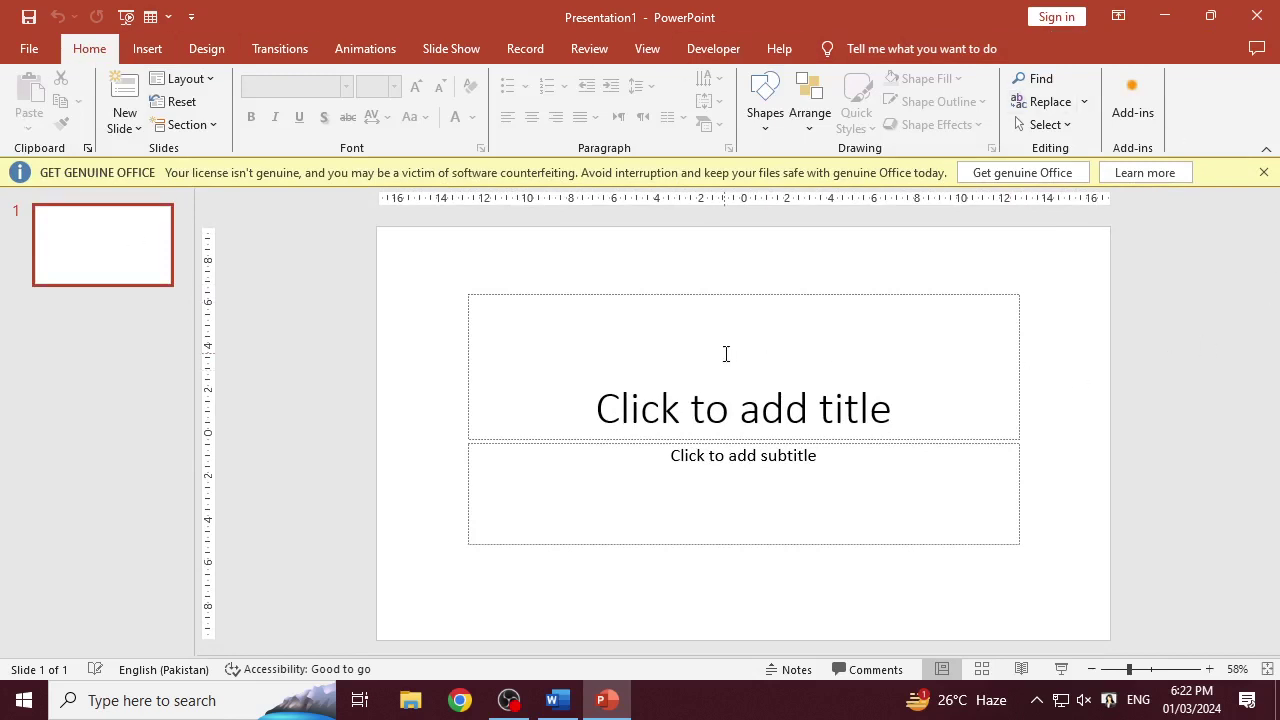
click(1111, 30)
click(1112, 64)
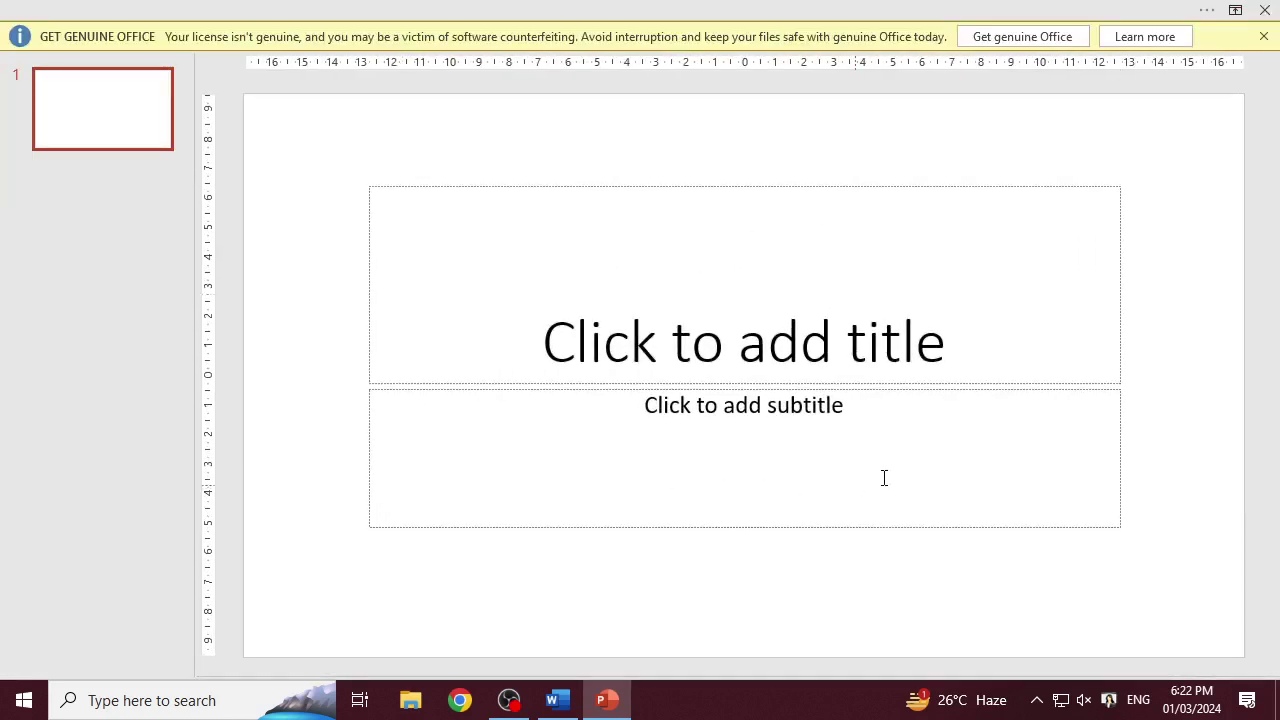
- Dismiss the licence warning and set the ribbon to Show Tabs and Commands permanently
click(1264, 36)
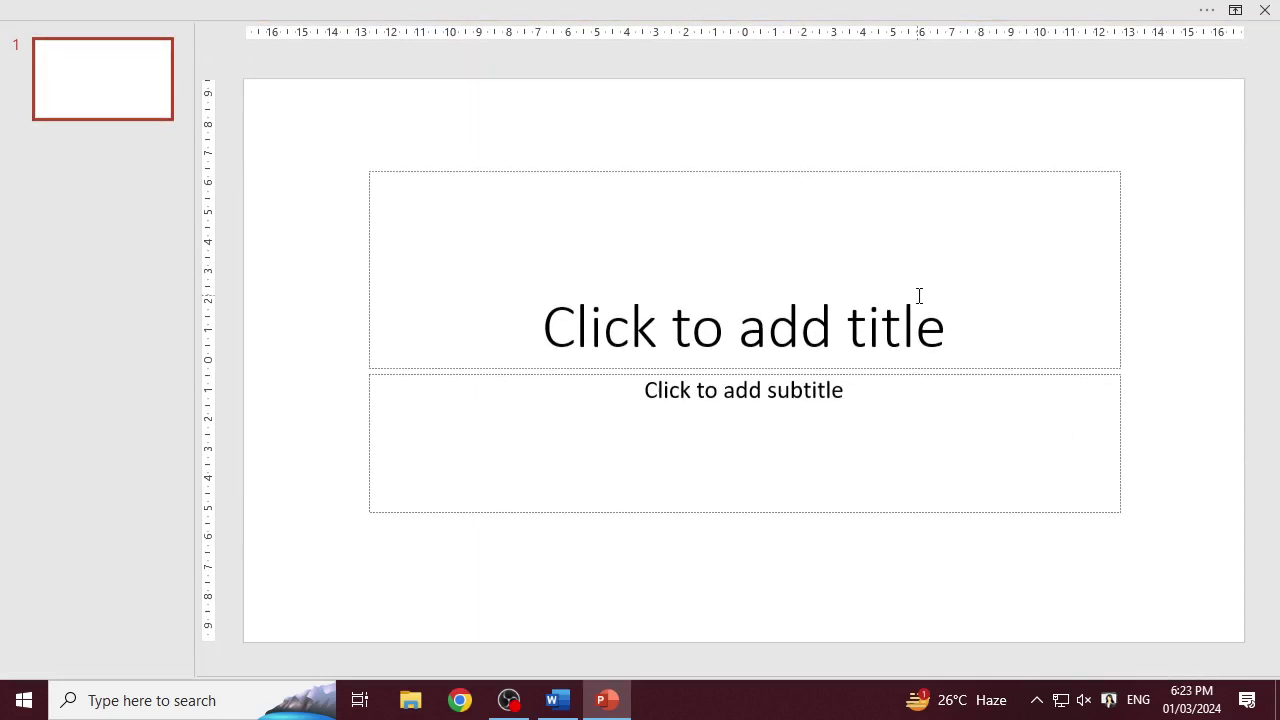
click(1186, 14)
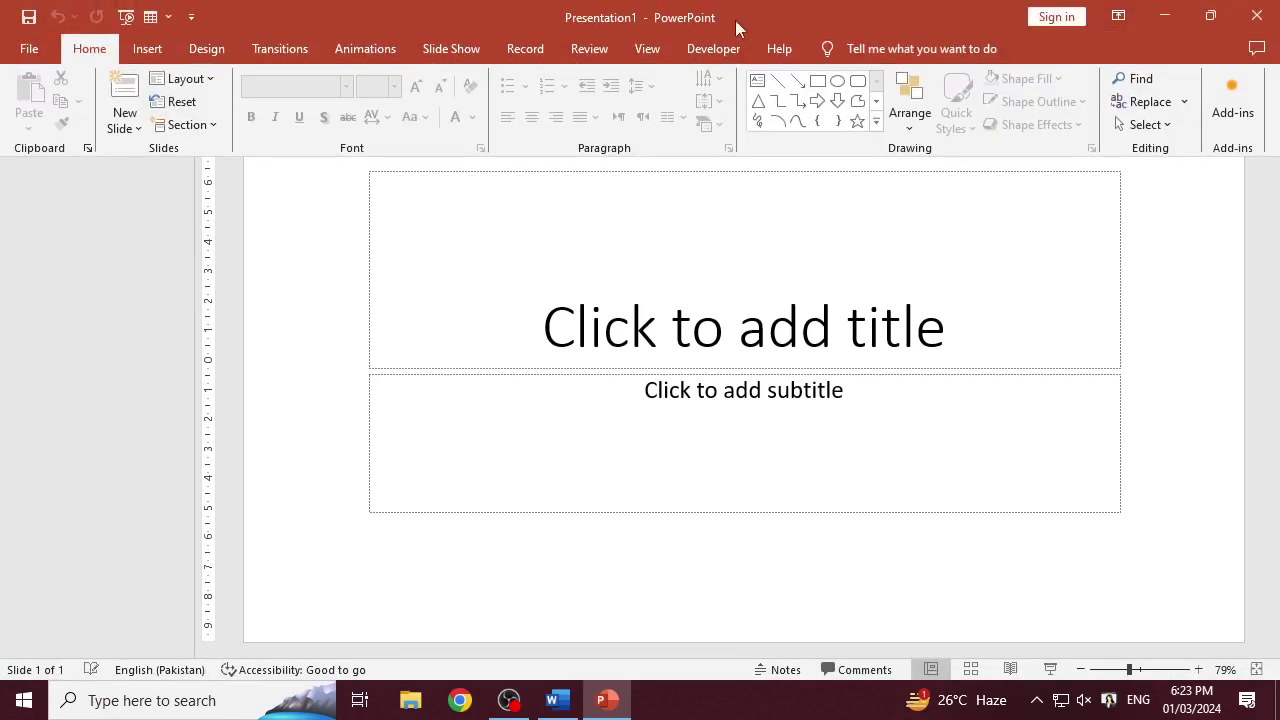
click(1120, 16)
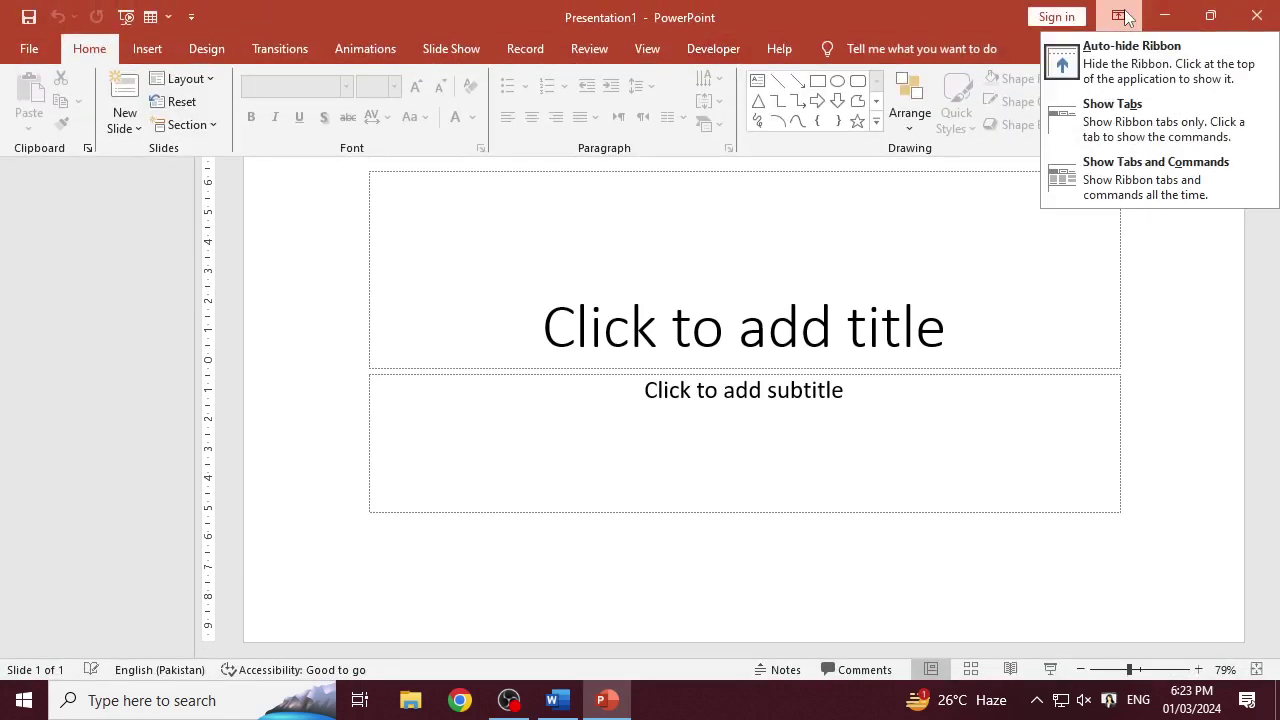
click(1148, 185)
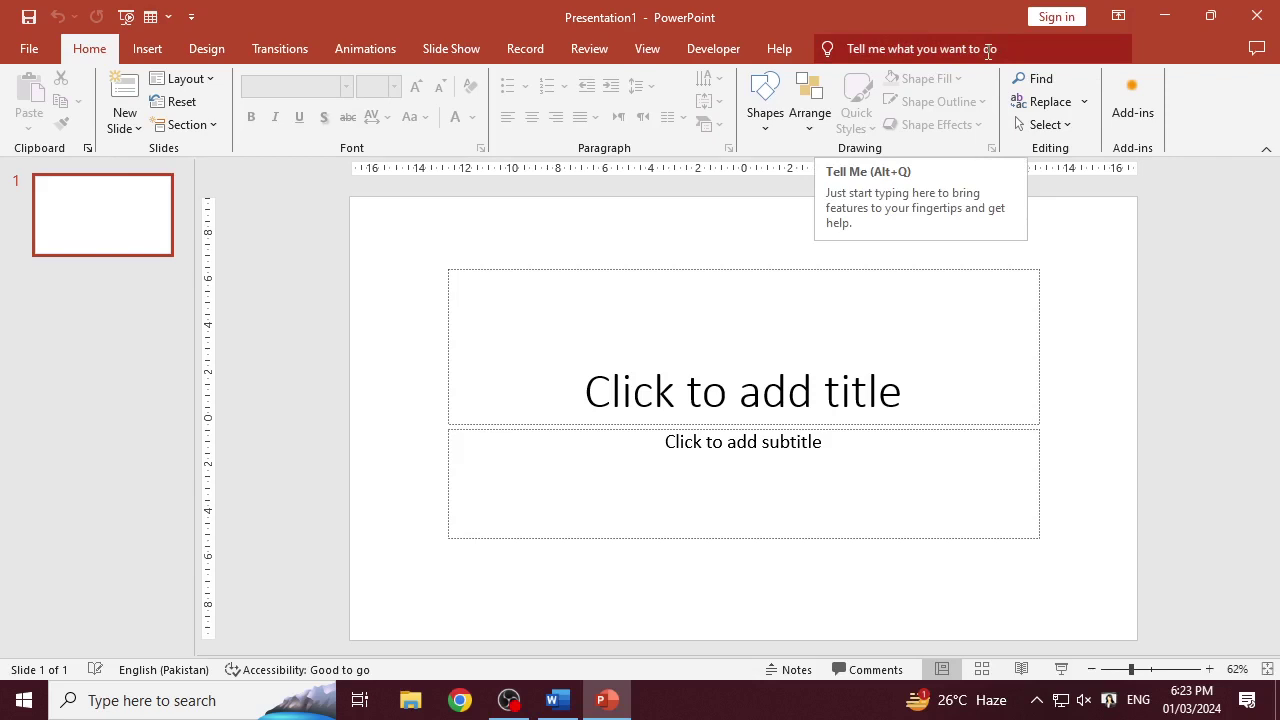
click(988, 50)
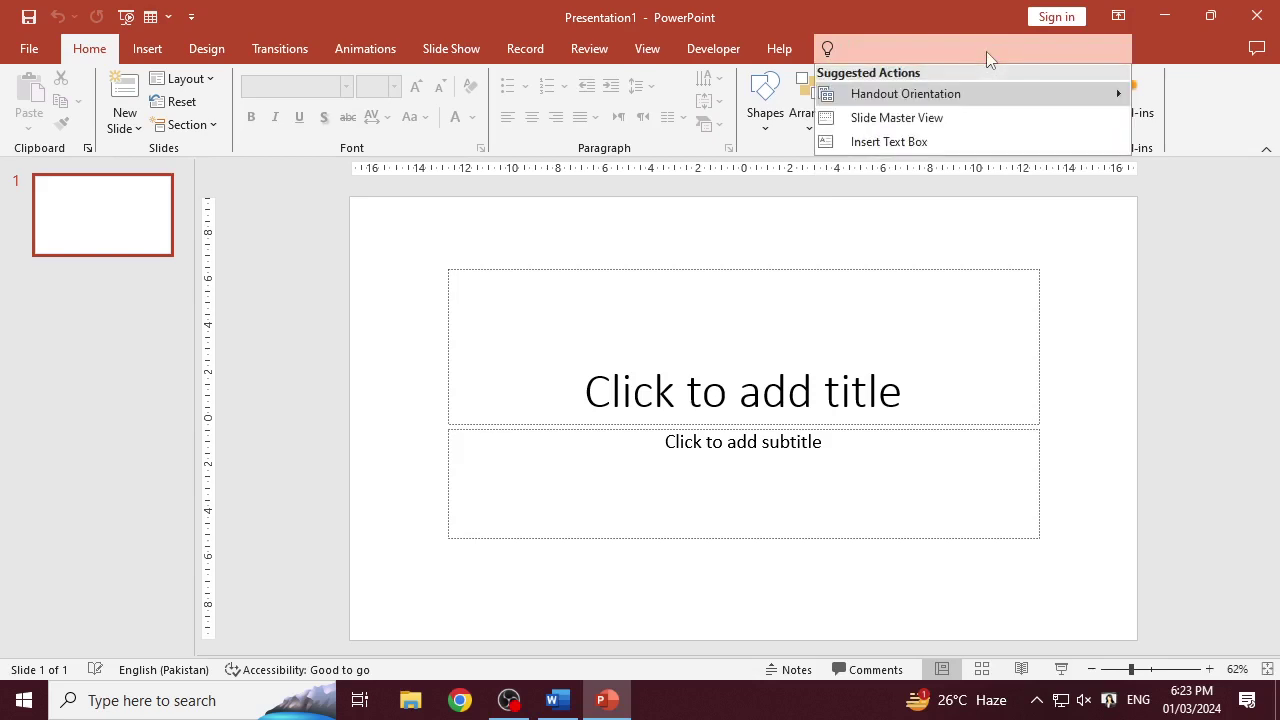
text(shapes)
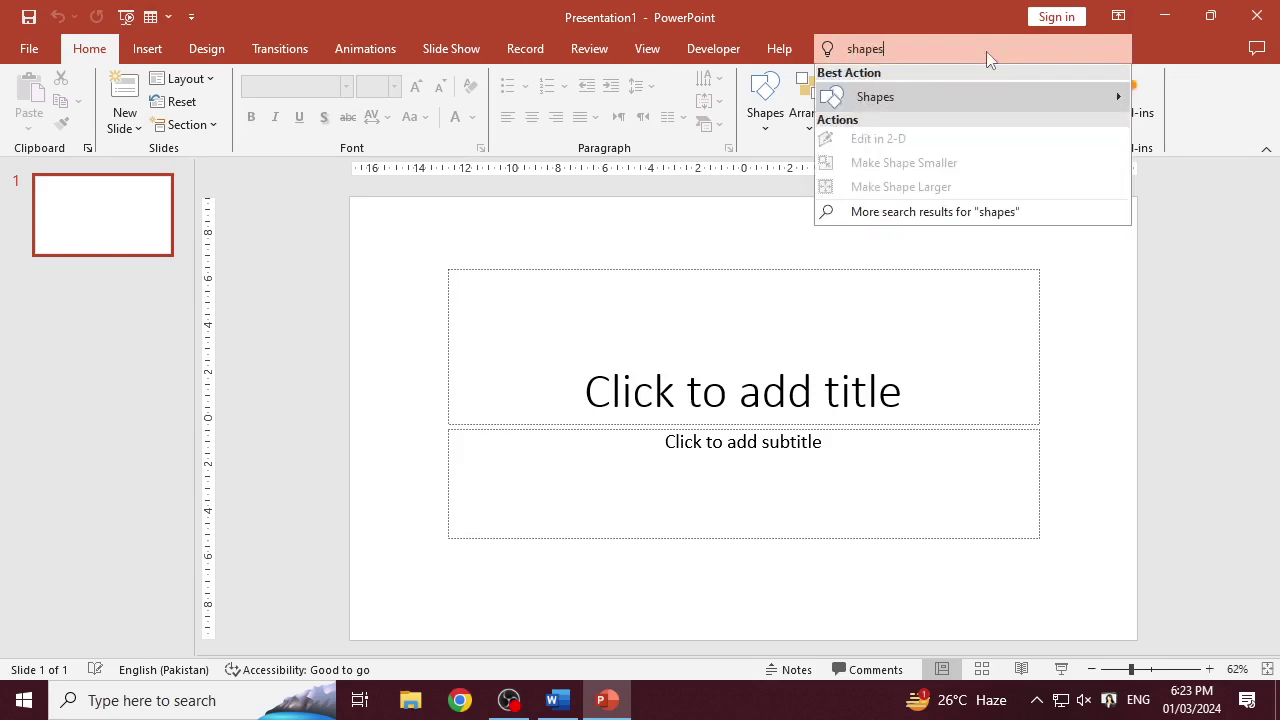
mouse_move(953, 98)
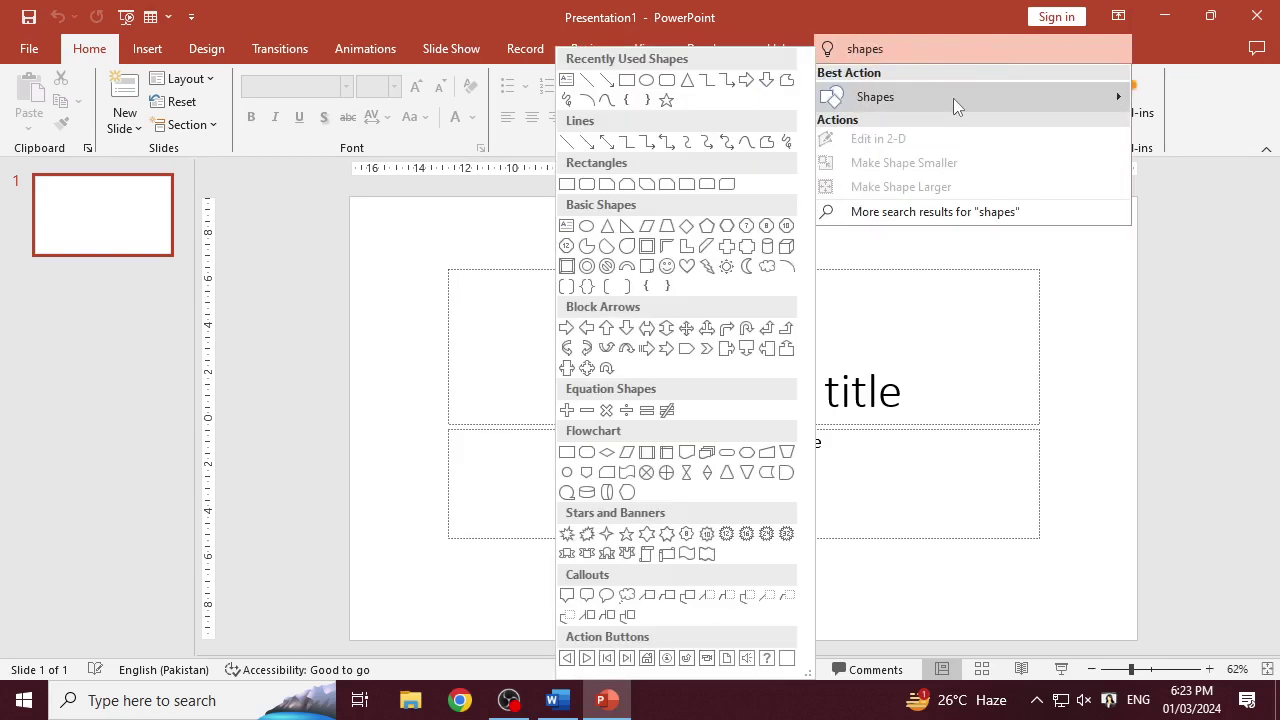
click(1095, 287)
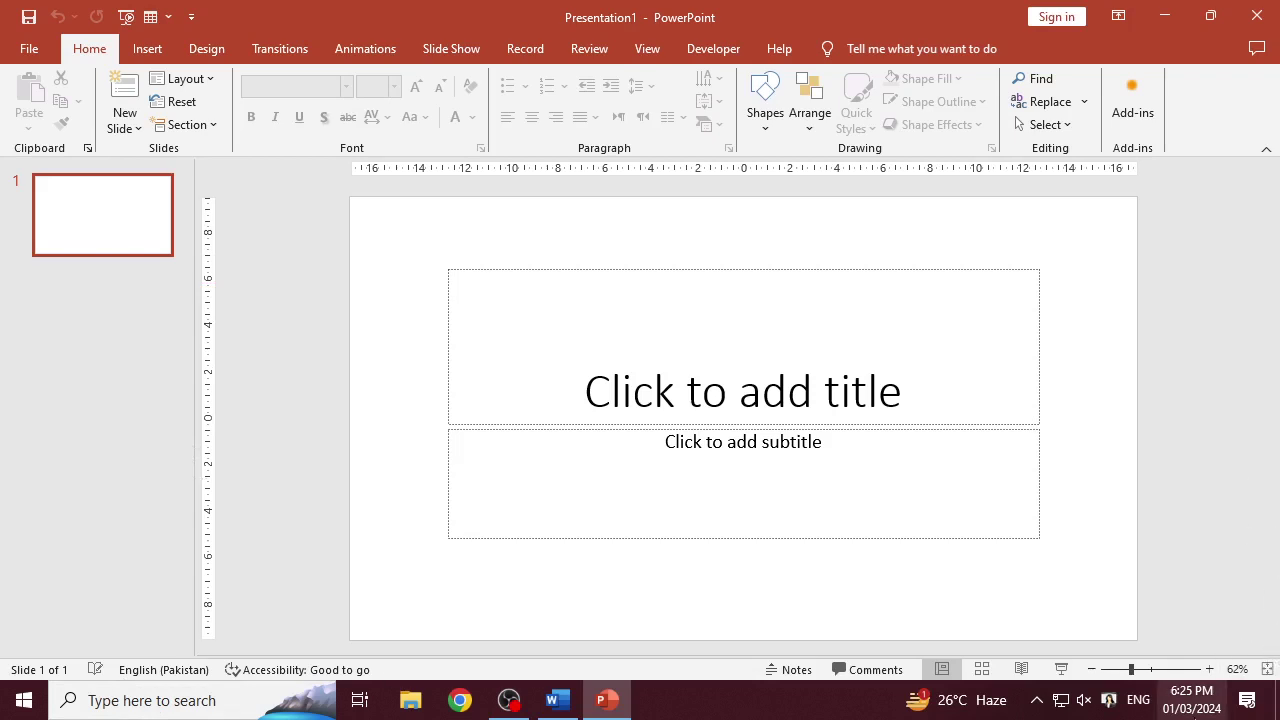
click(1210, 668)
click(1210, 668)
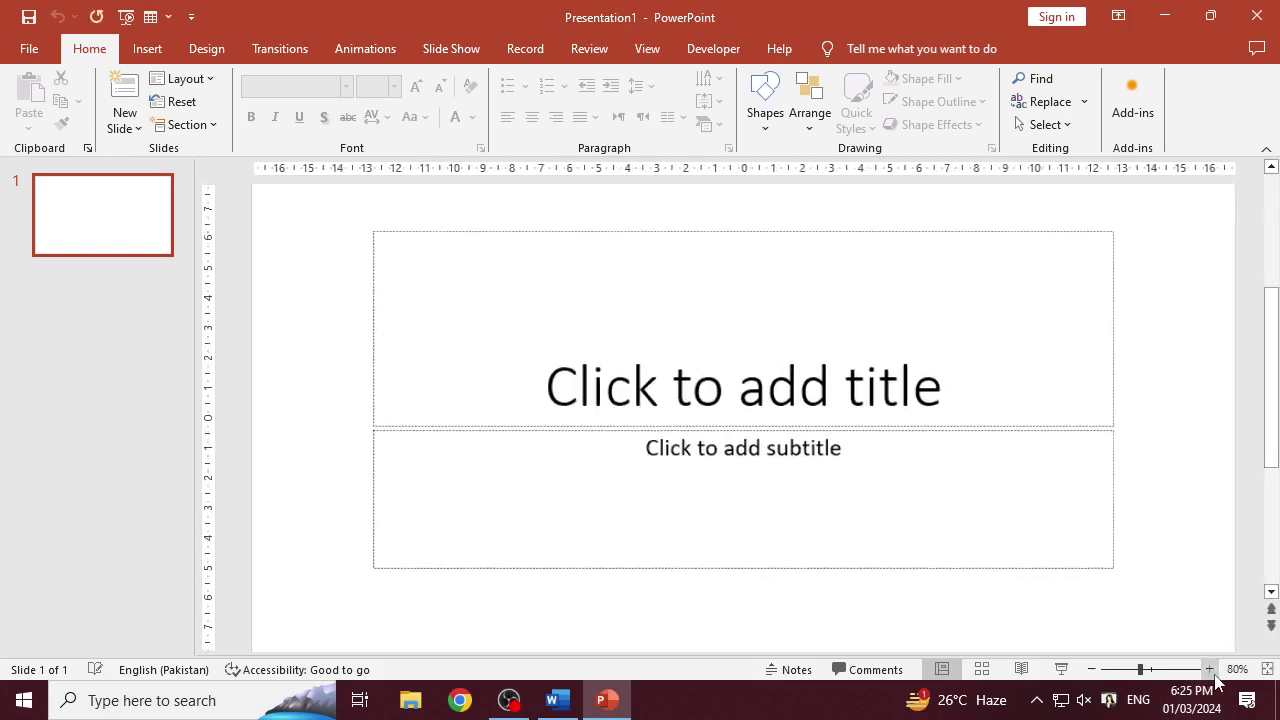
click(1092, 669)
click(1092, 669)
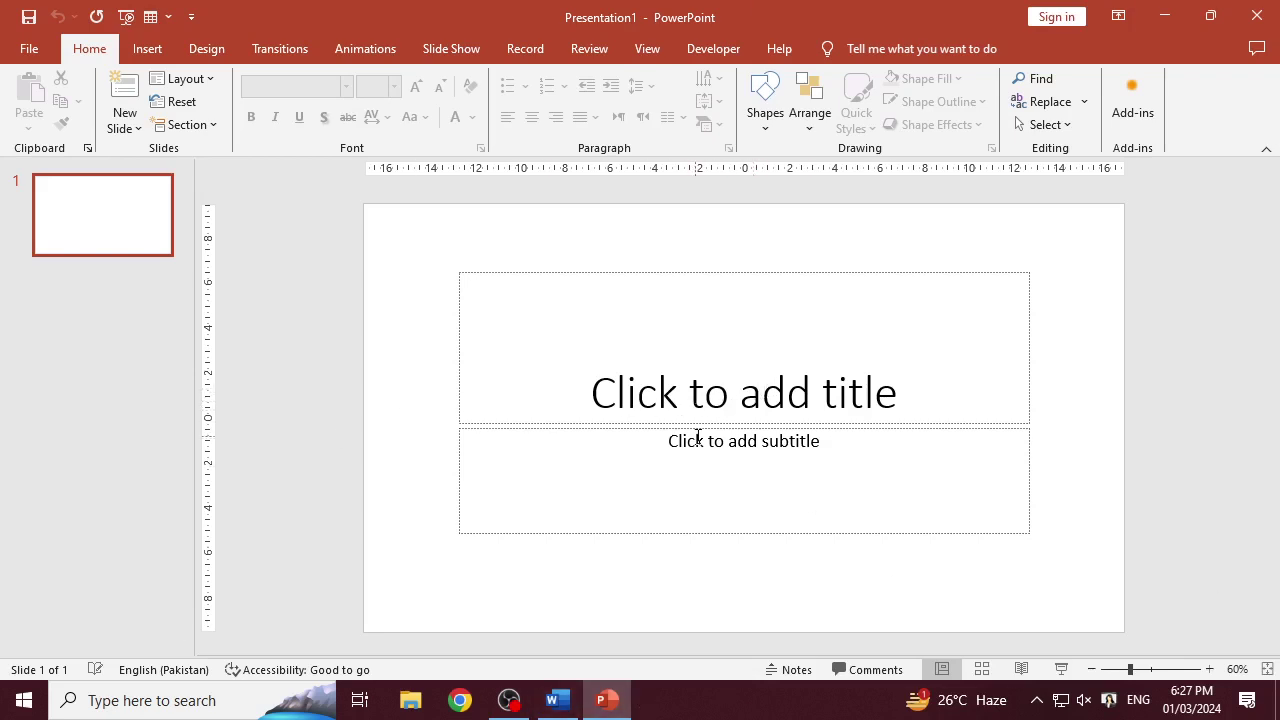
- Duplicate slide 1 three times with Duplicate Slide and Ctrl+D to make four slides
click(140, 232)
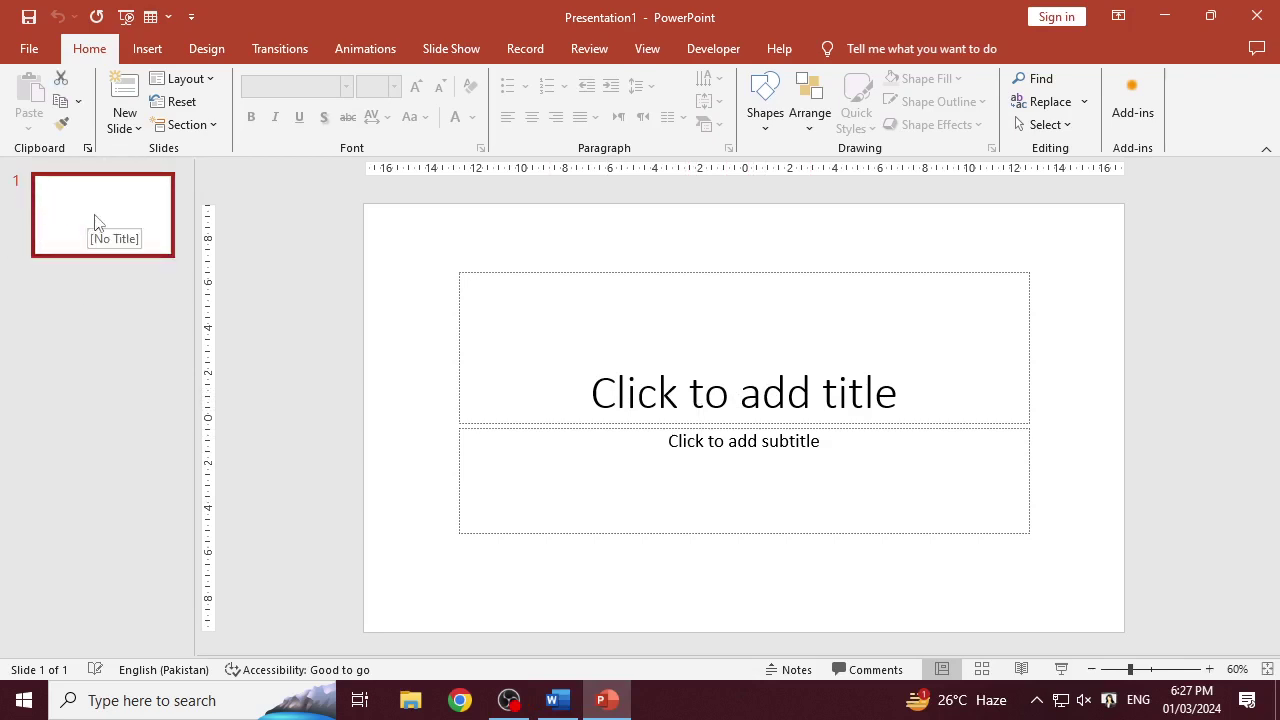
click(827, 415)
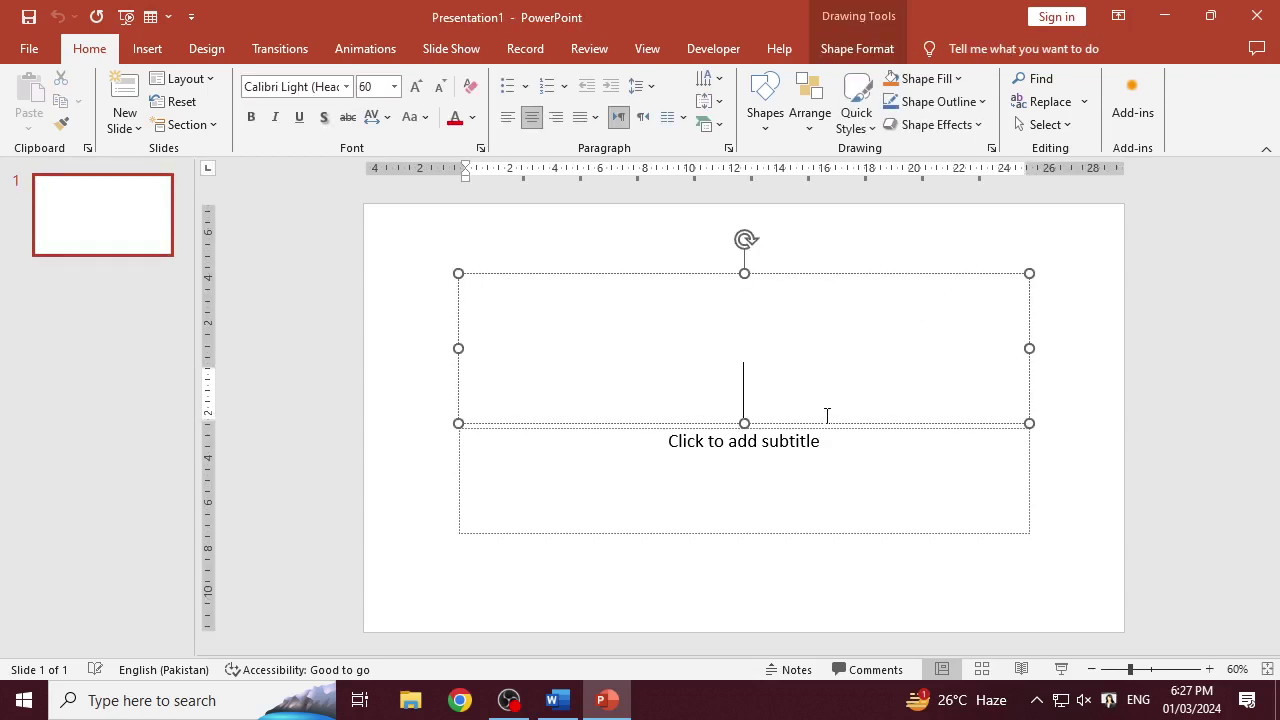
right_click(95, 215)
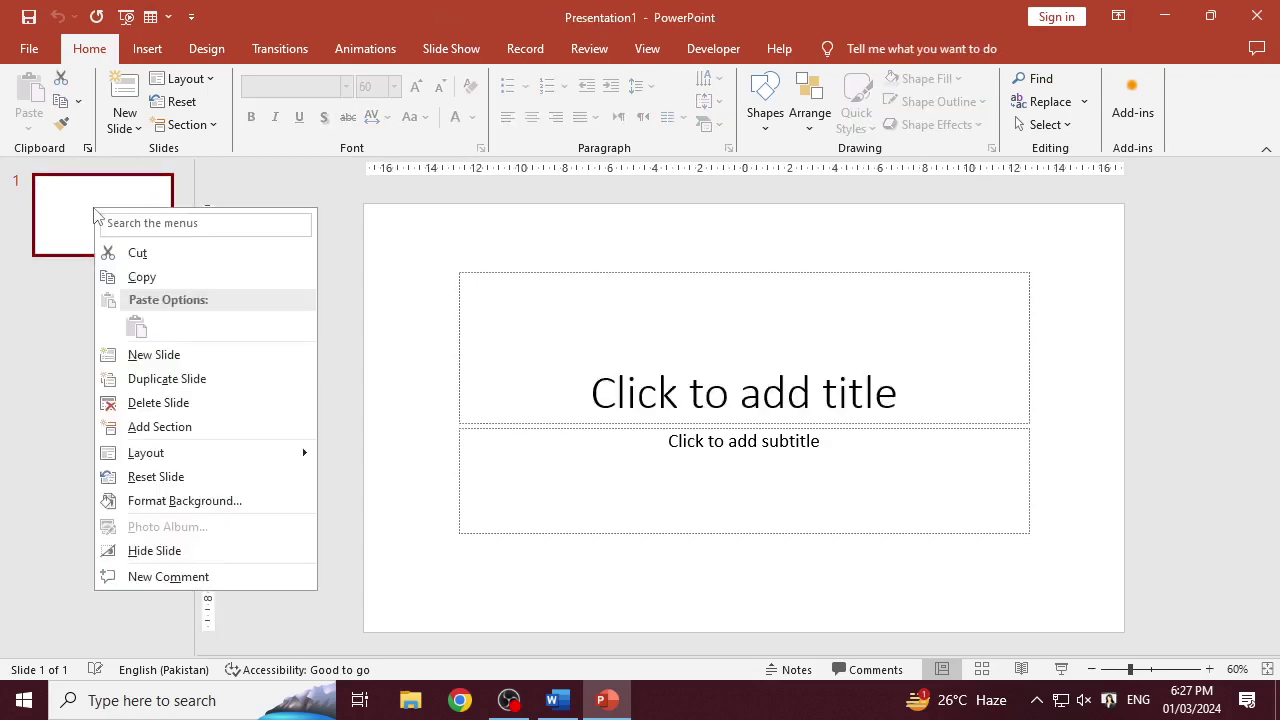
click(170, 386)
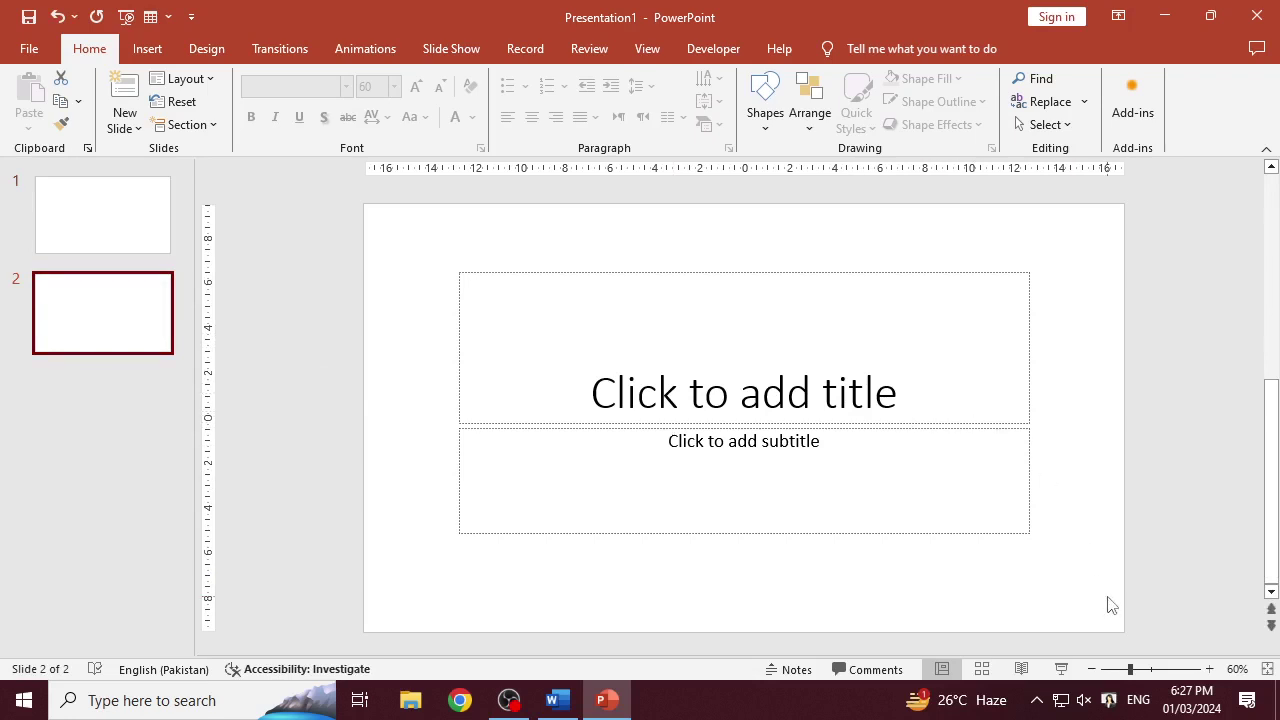
key(ctrl+d)
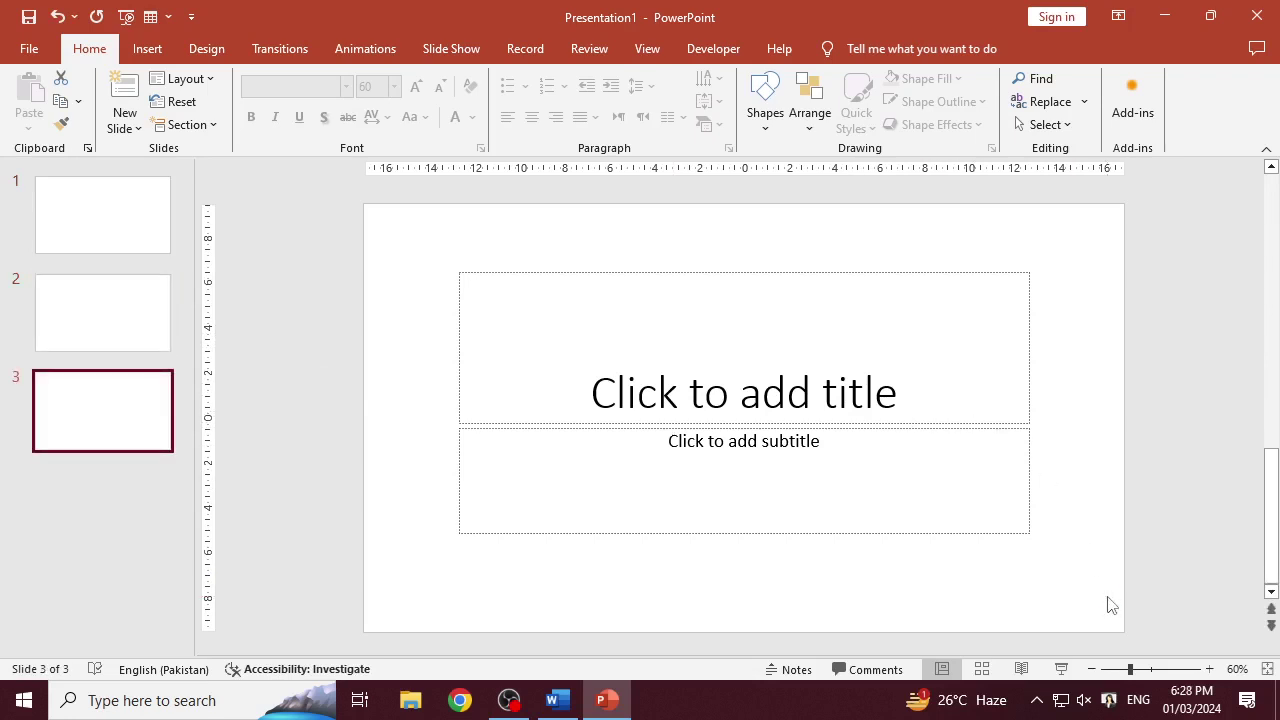
click(124, 236)
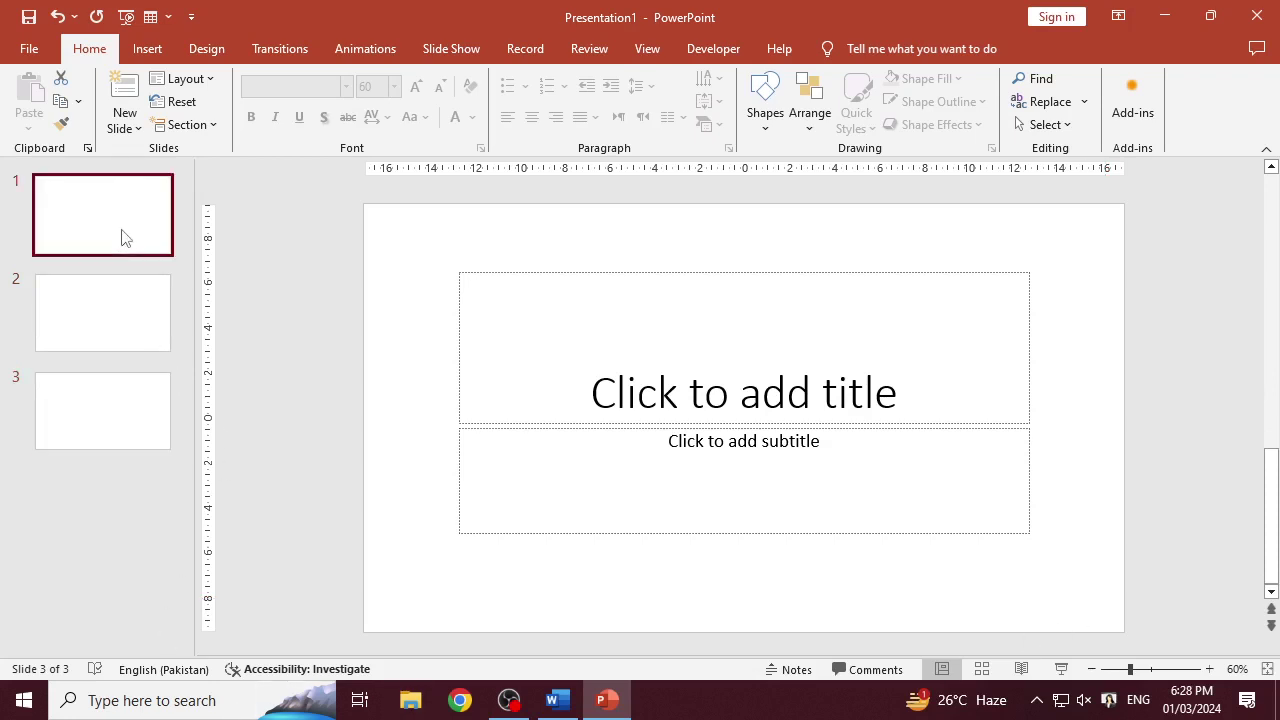
key(ctrl+d)
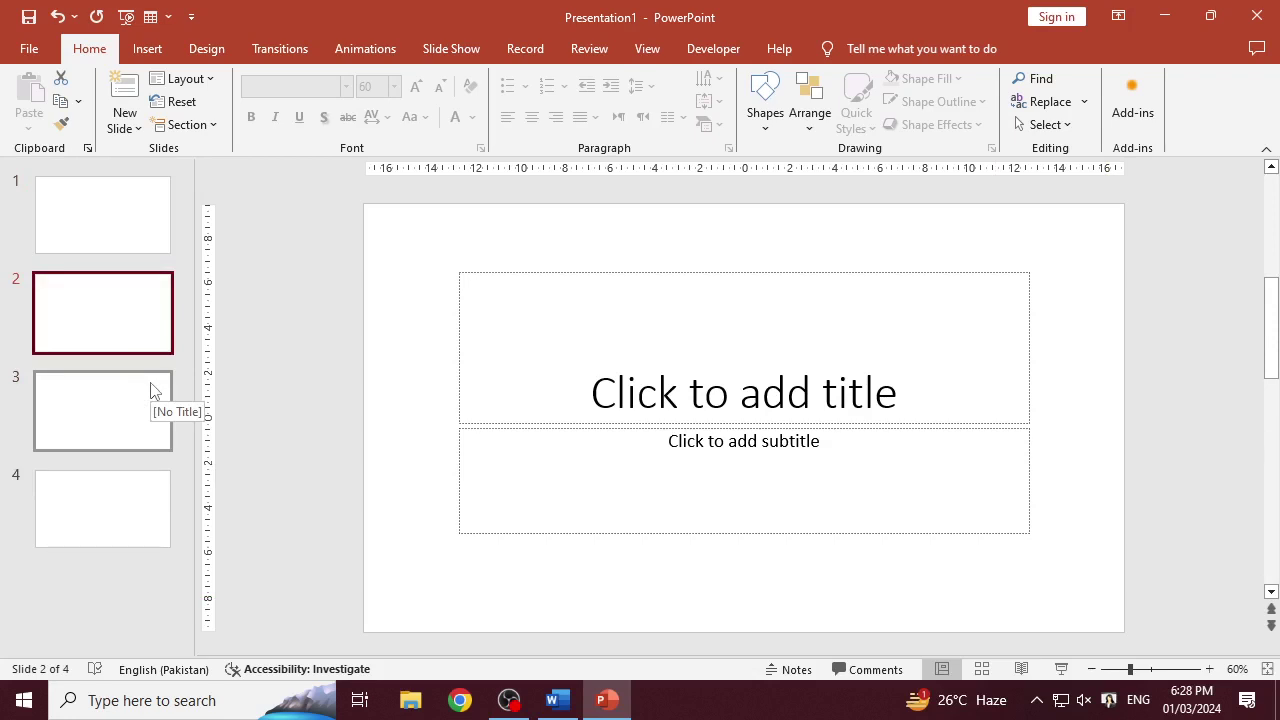
- Browse through slides 1–4 to check the duplicated slides
click(135, 443)
click(123, 528)
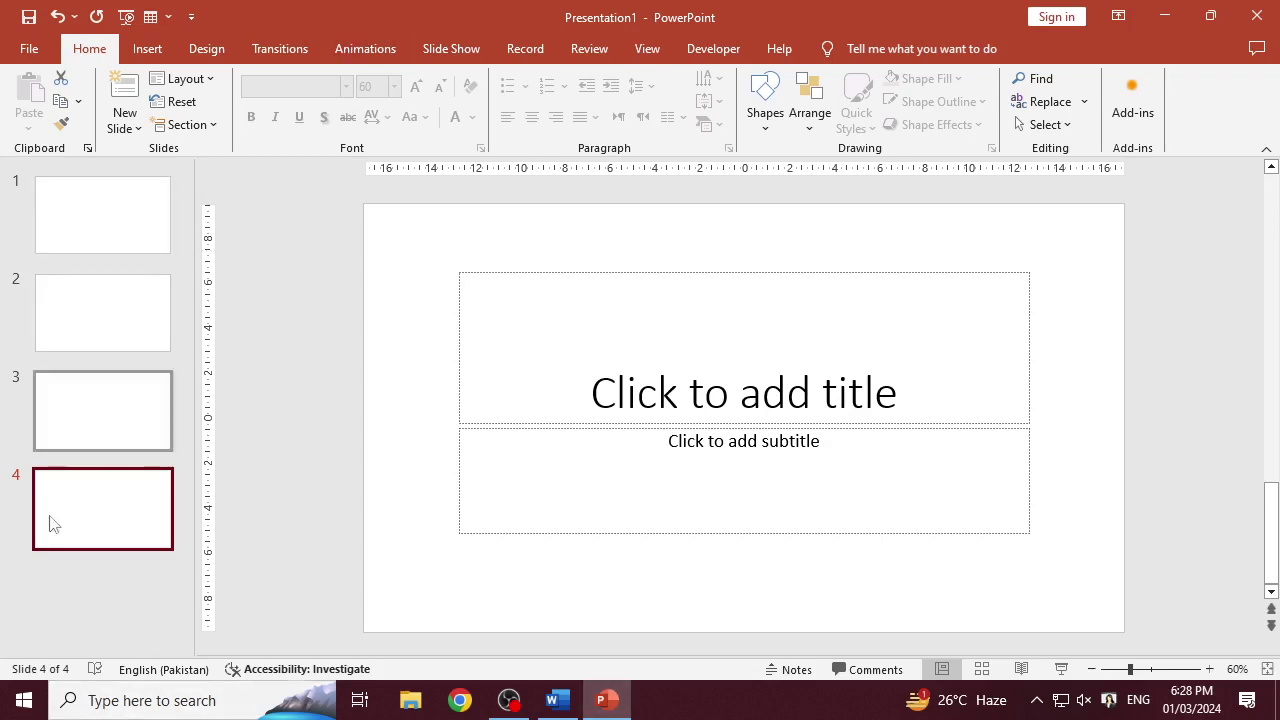
click(108, 247)
click(122, 328)
click(113, 420)
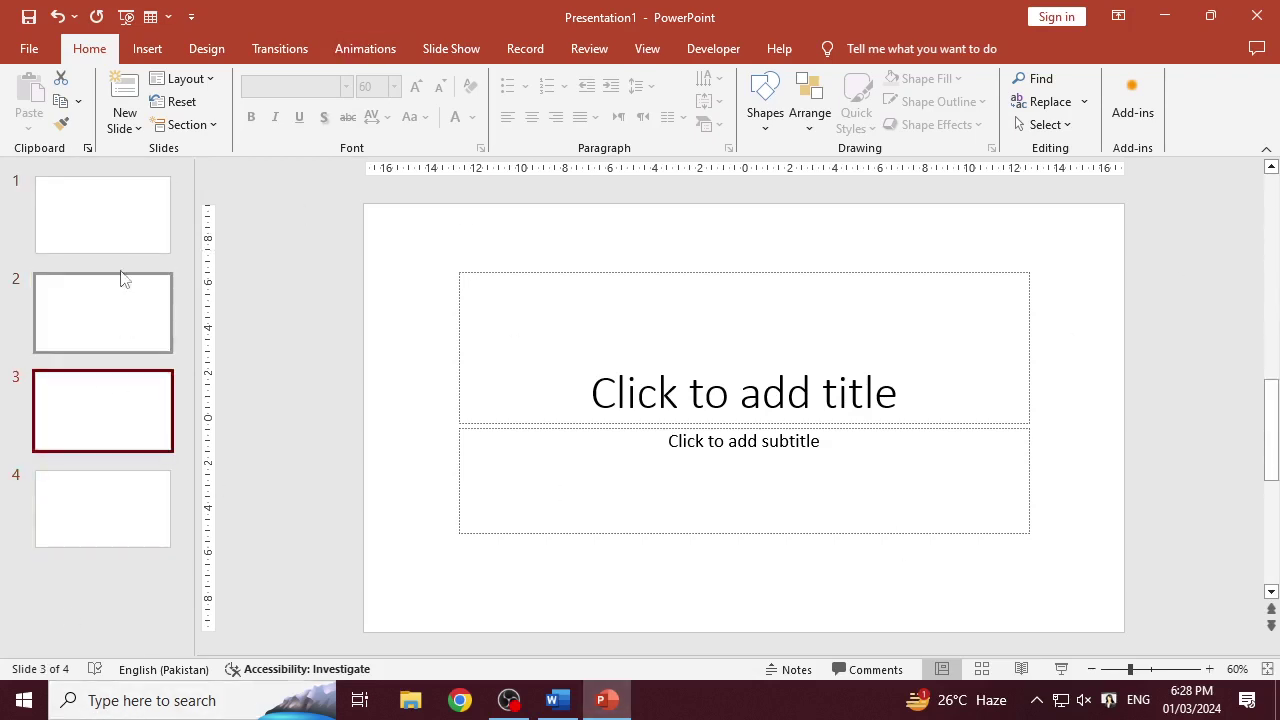
click(126, 250)
click(143, 411)
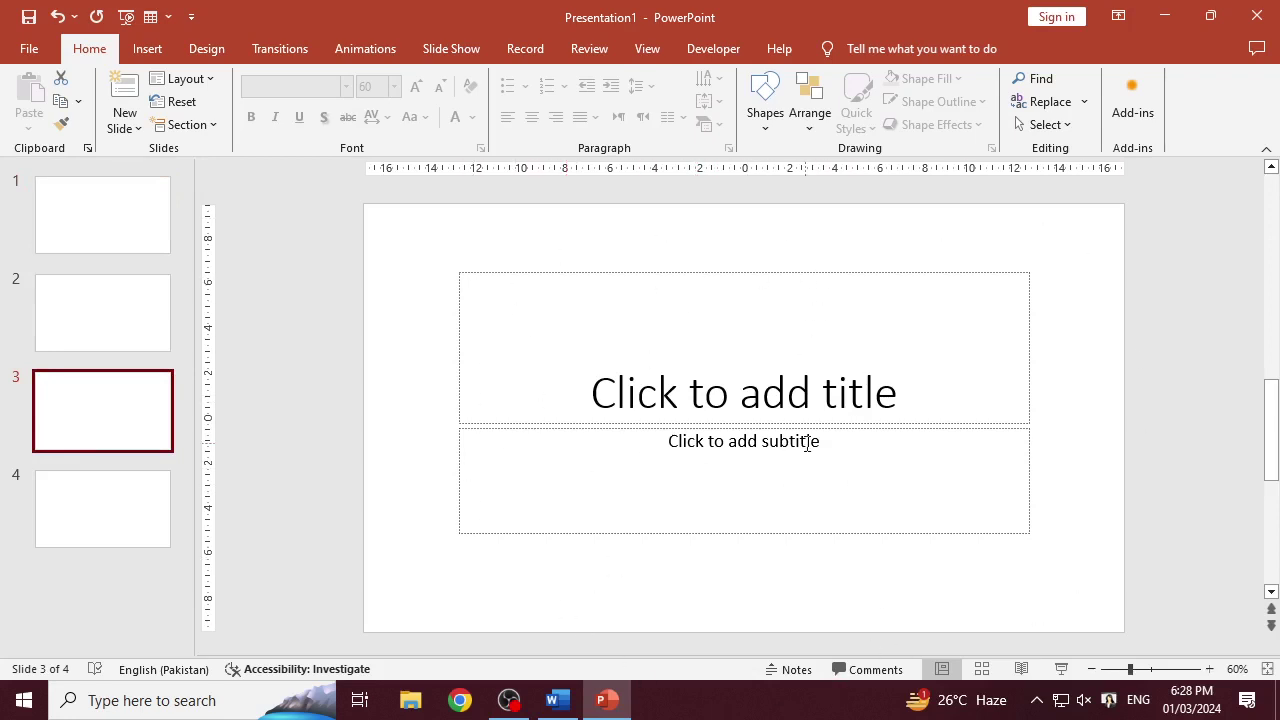
click(894, 397)
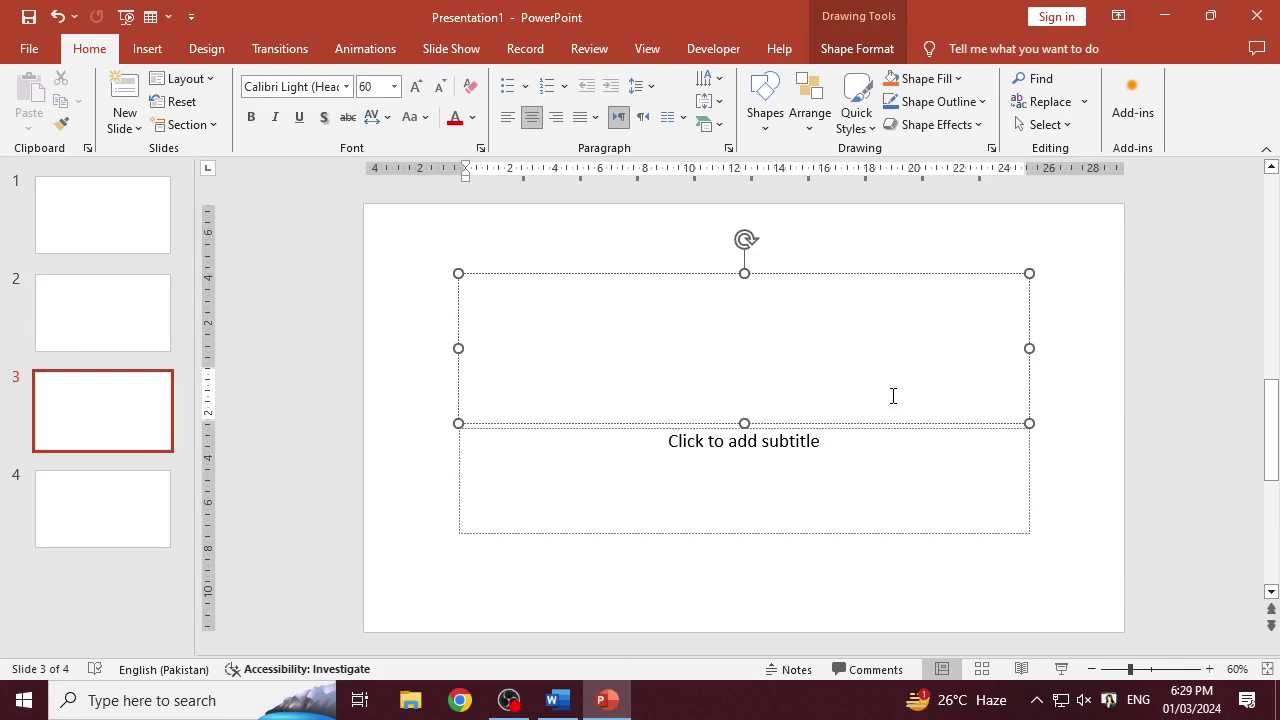
click(1141, 302)
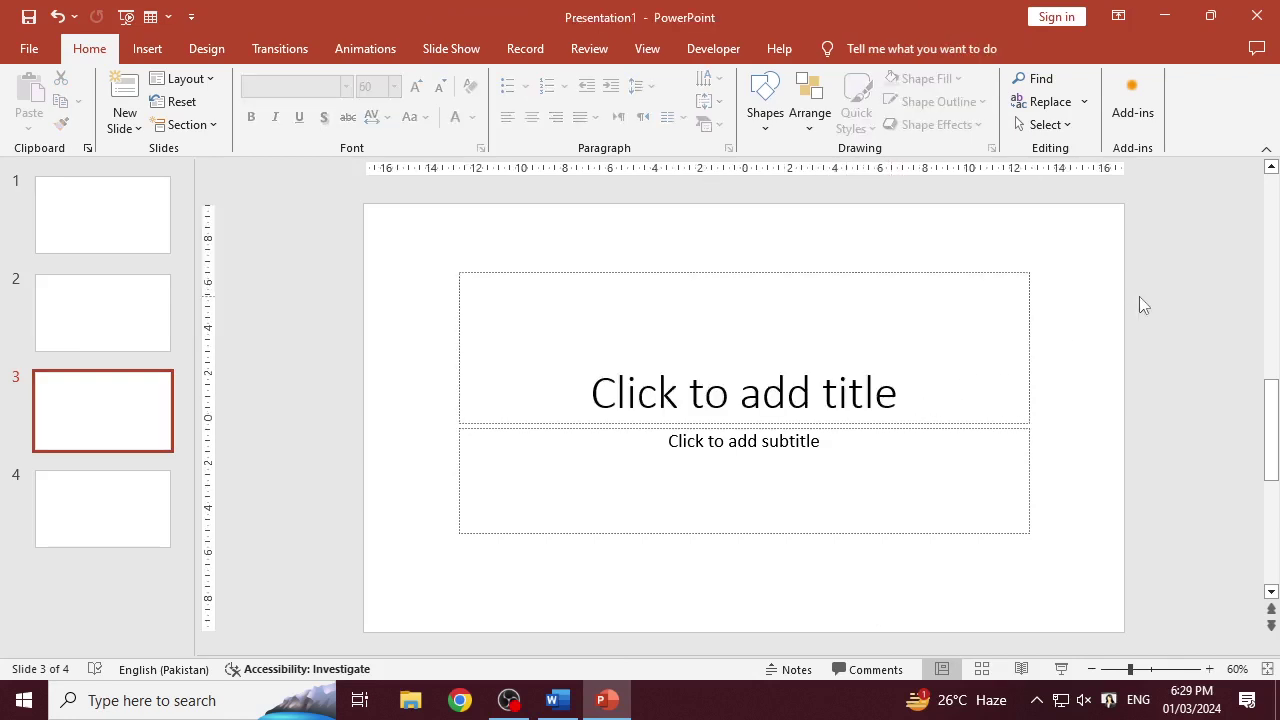
click(755, 405)
click(762, 440)
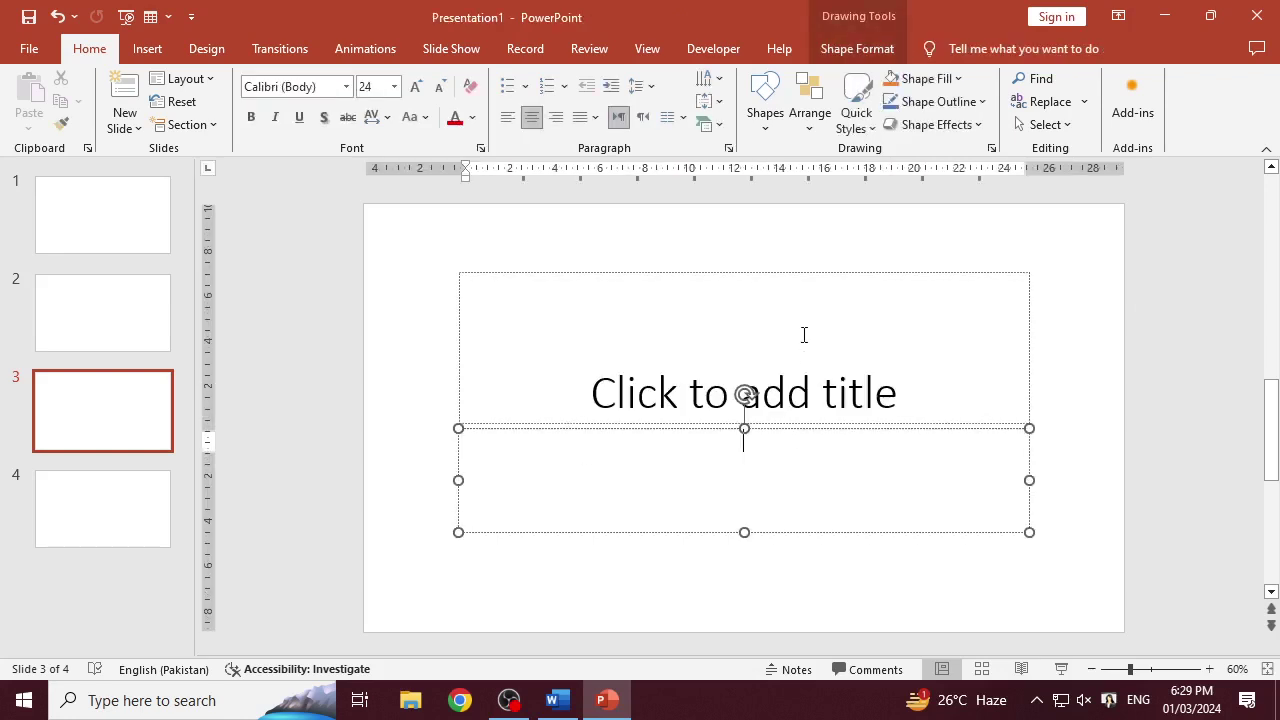
click(818, 389)
- Type 'Software: power point' into slide 1's title placeholder
click(855, 274)
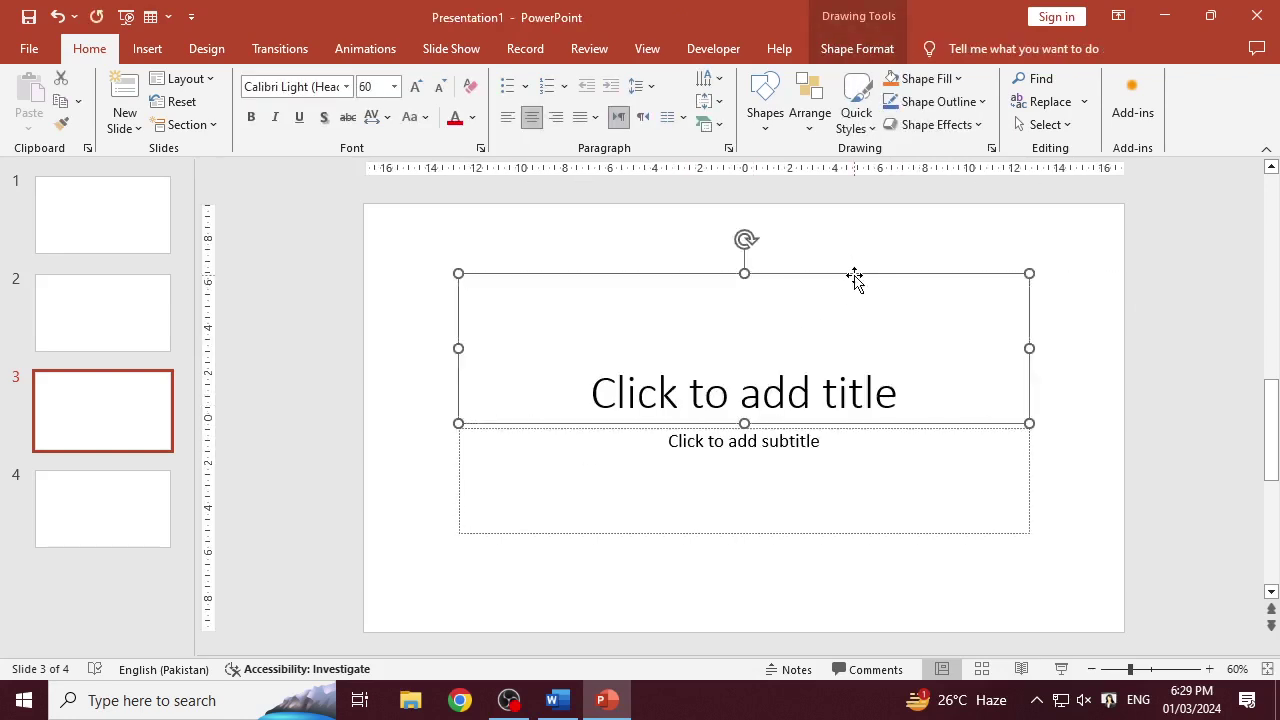
click(68, 200)
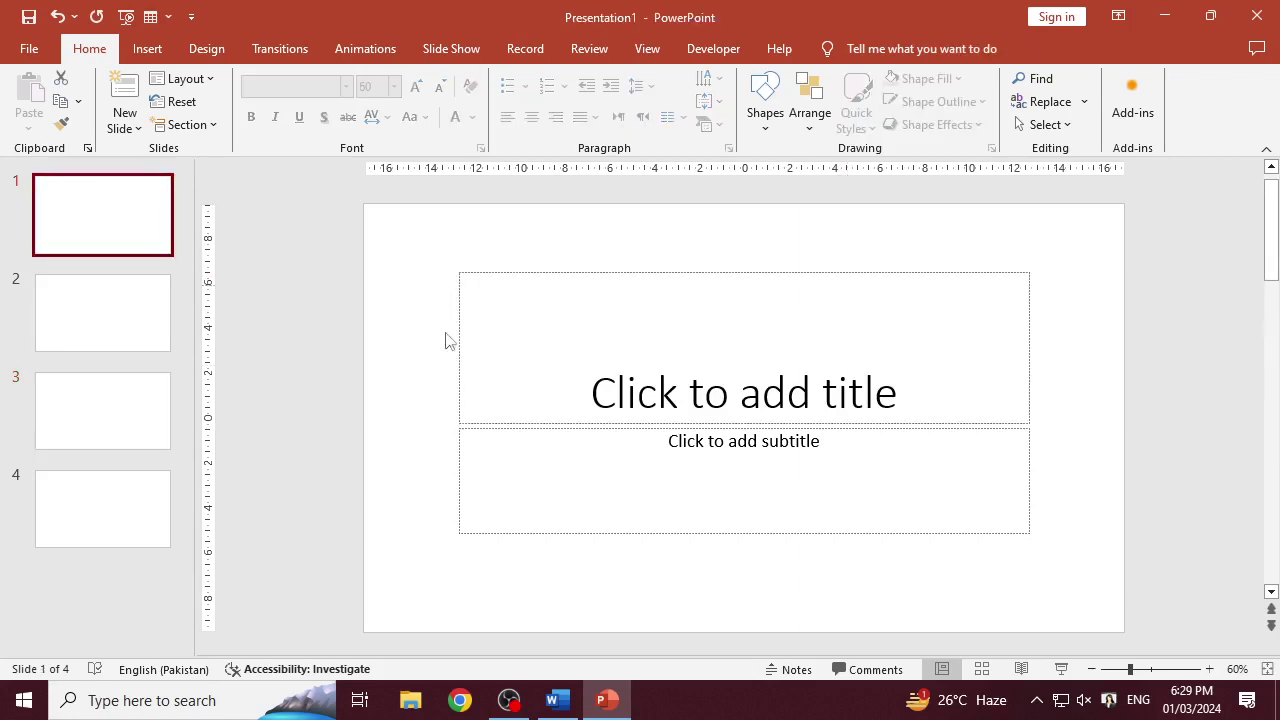
click(786, 388)
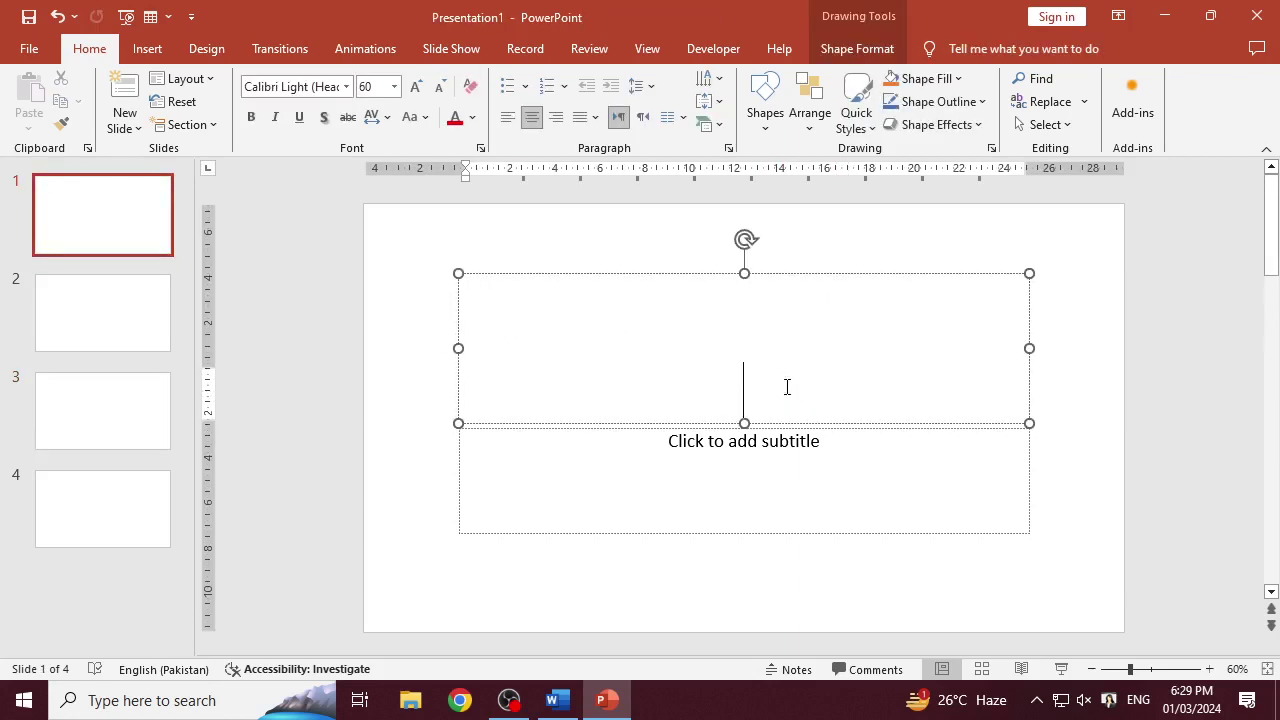
text(S)
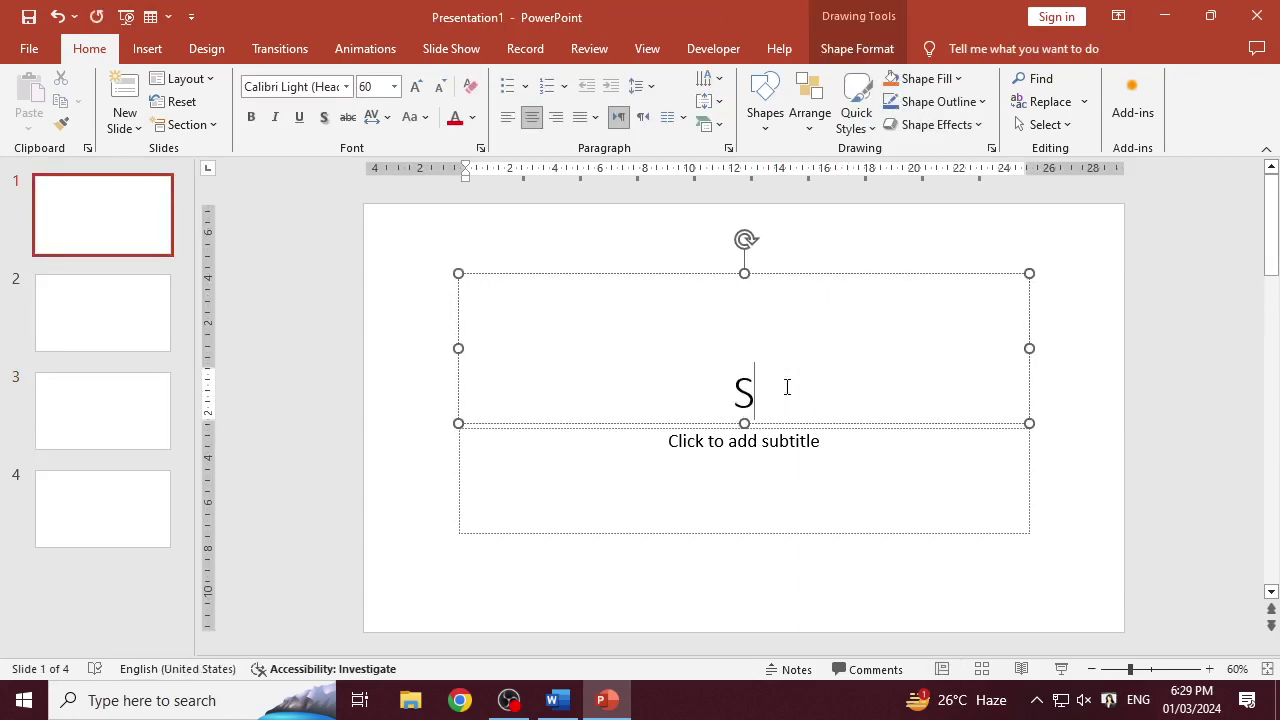
text(oftawre)
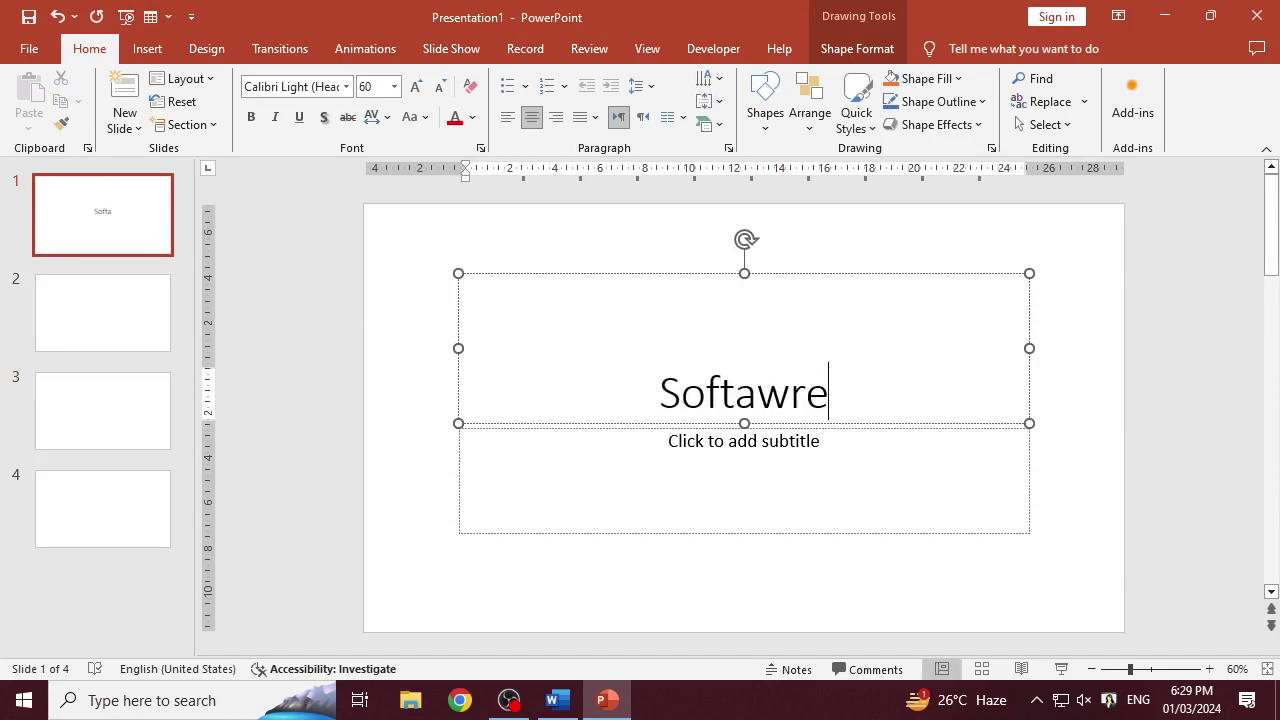
key(BackSpace)
key(BackSpace)
text(a)
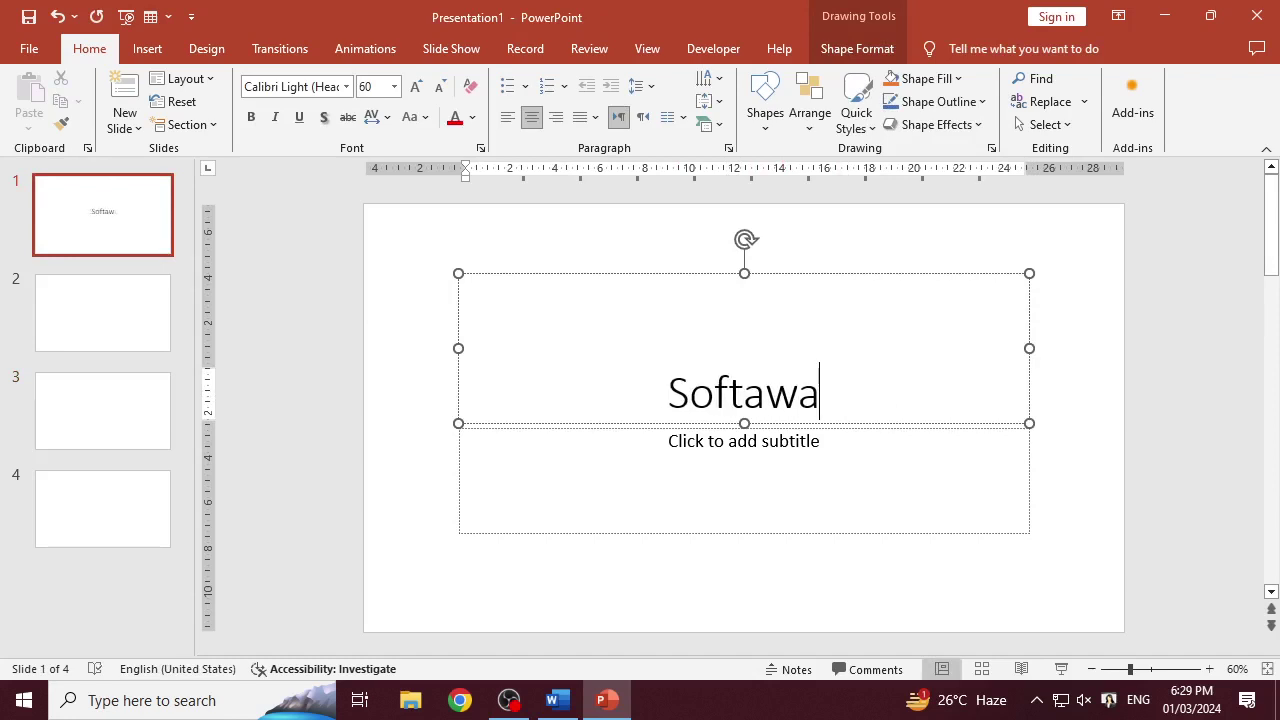
text(re: )
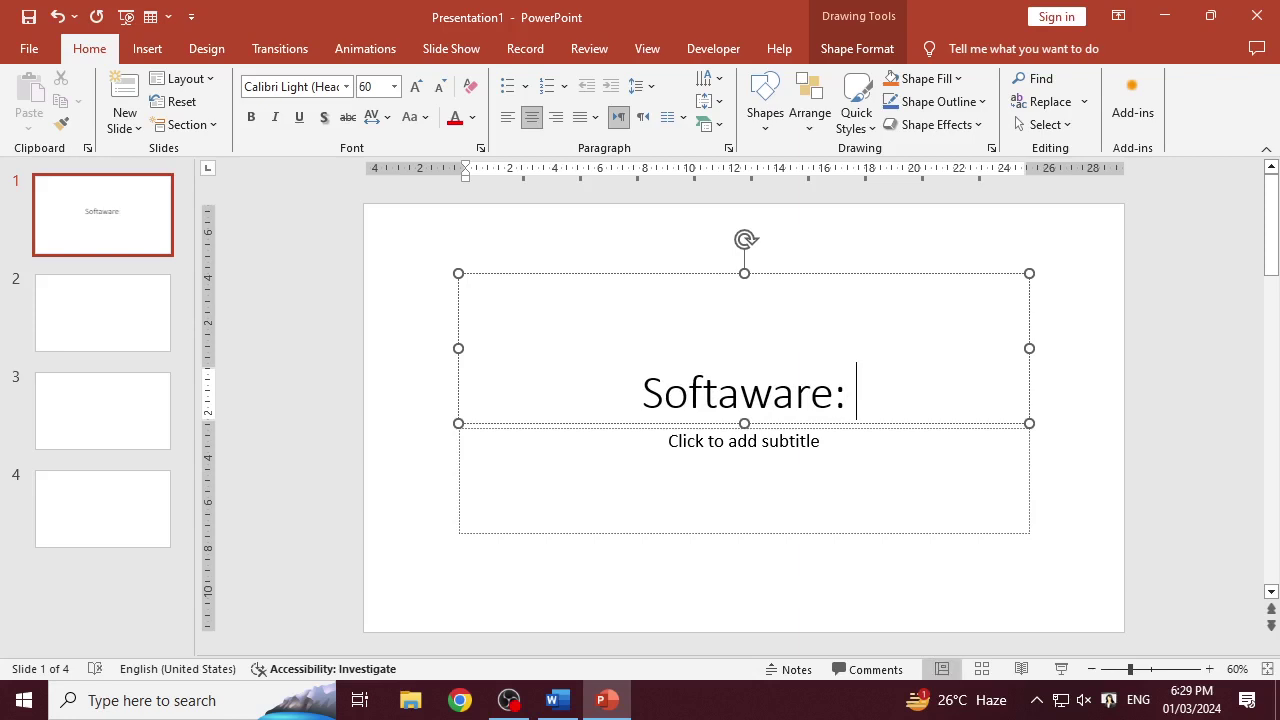
text(power )
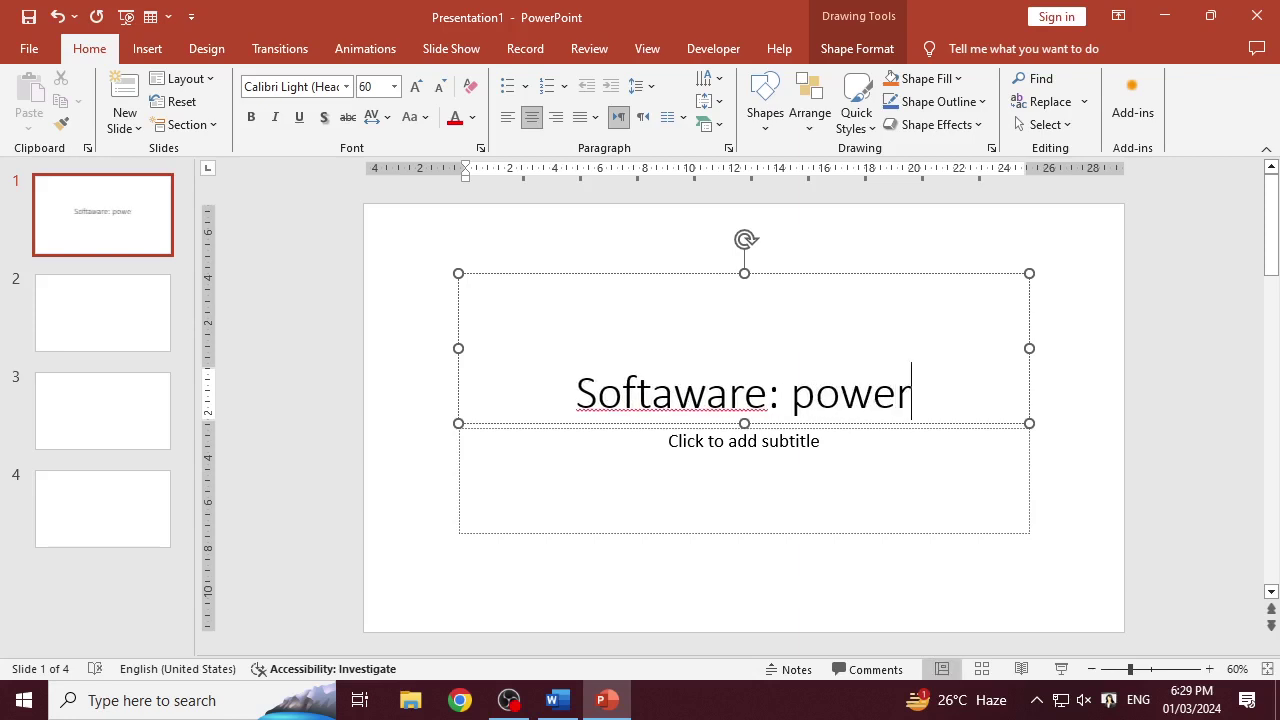
text(point)
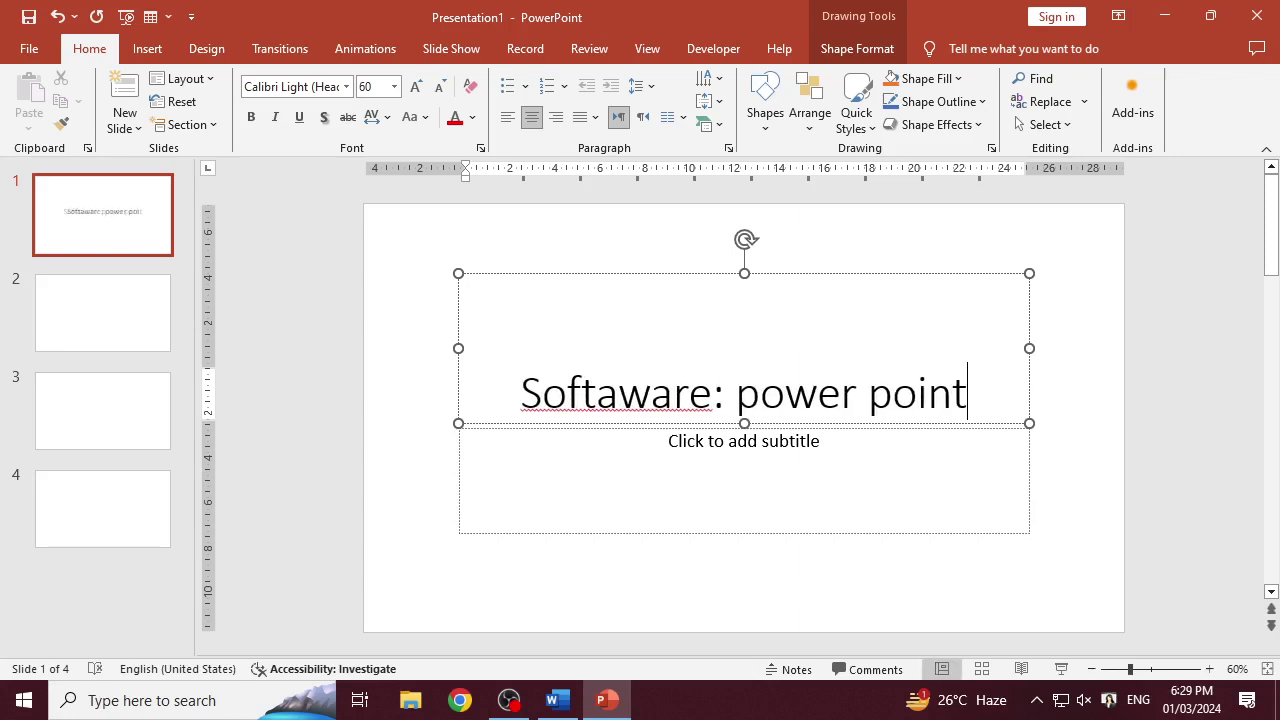
- Correct the misspelled 'Softaware' so the title reads 'Software: power point'
click(951, 392)
key(Left)
key(Left)
key(Left)
key(Left)
key(Left)
key(Left)
key(Left)
key(Right)
key(BackSpace)
key(Right)
key(Right)
key(Right)
key(Right)
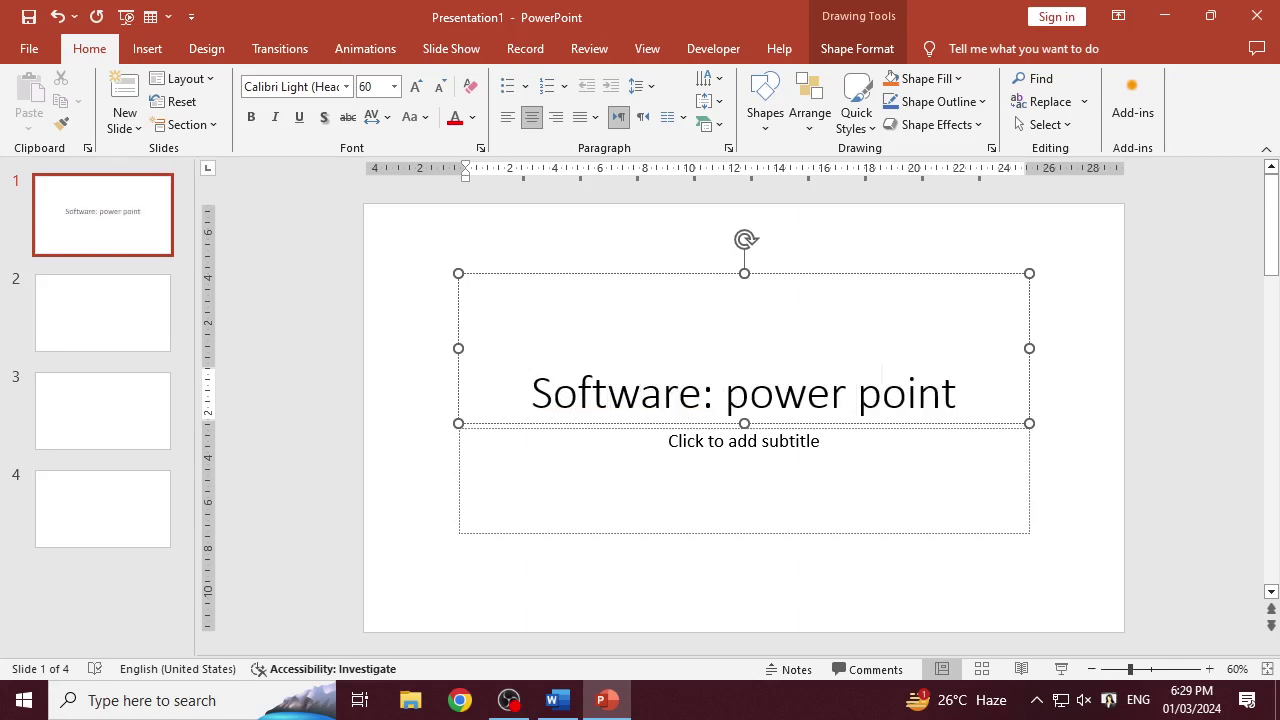
key(Right)
key(Right)
key(Right)
key(Right)
- Add a second title line reading 'Default File name: presentation'
key(Return)
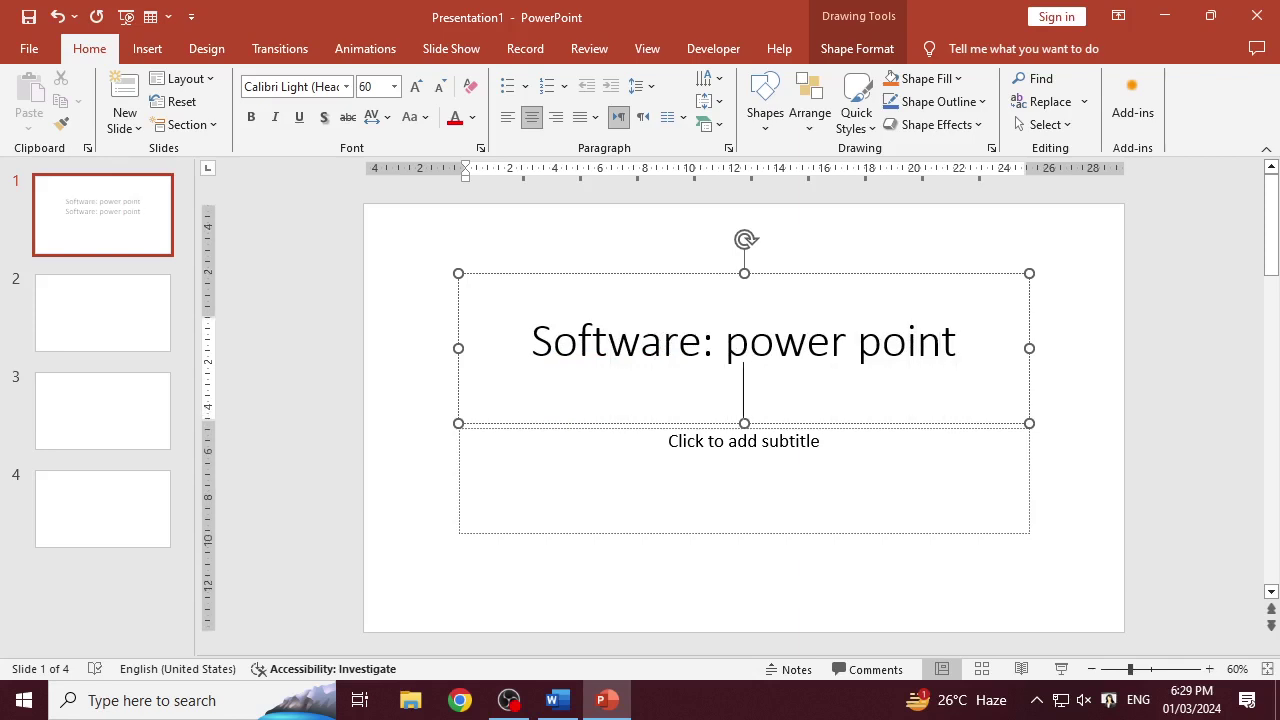
text(Da)
key(BackSpace)
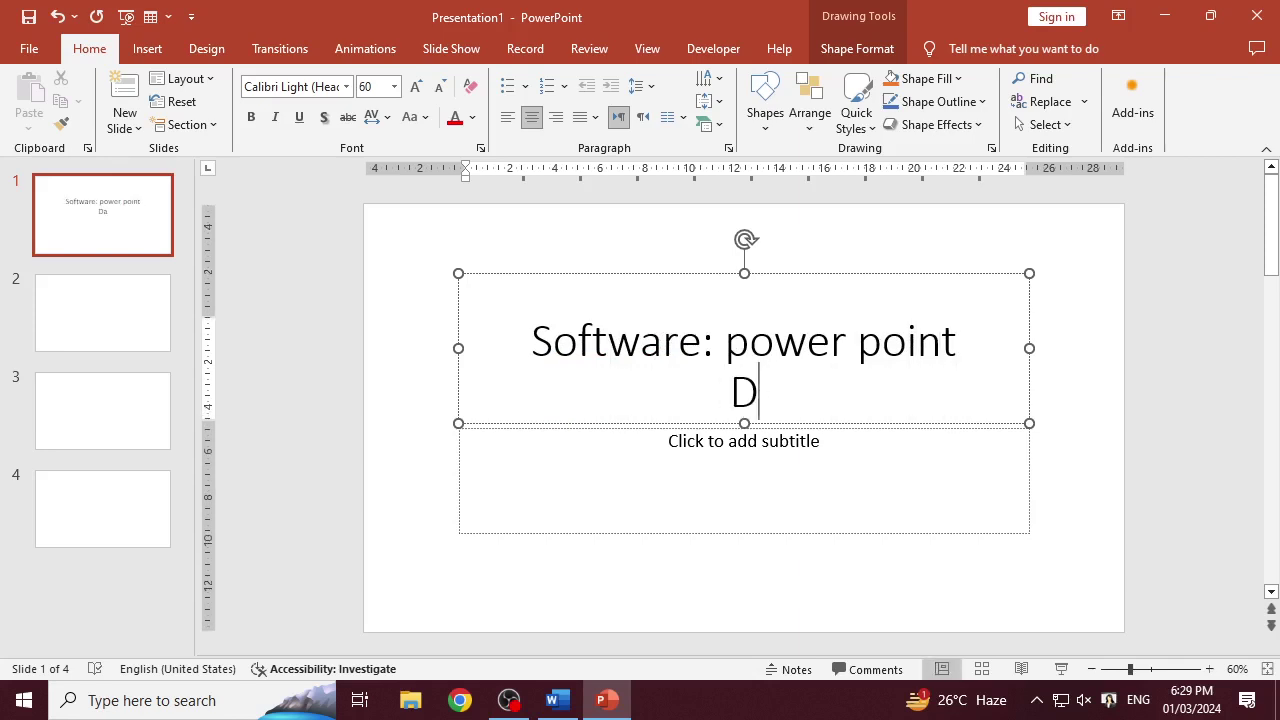
text(efa)
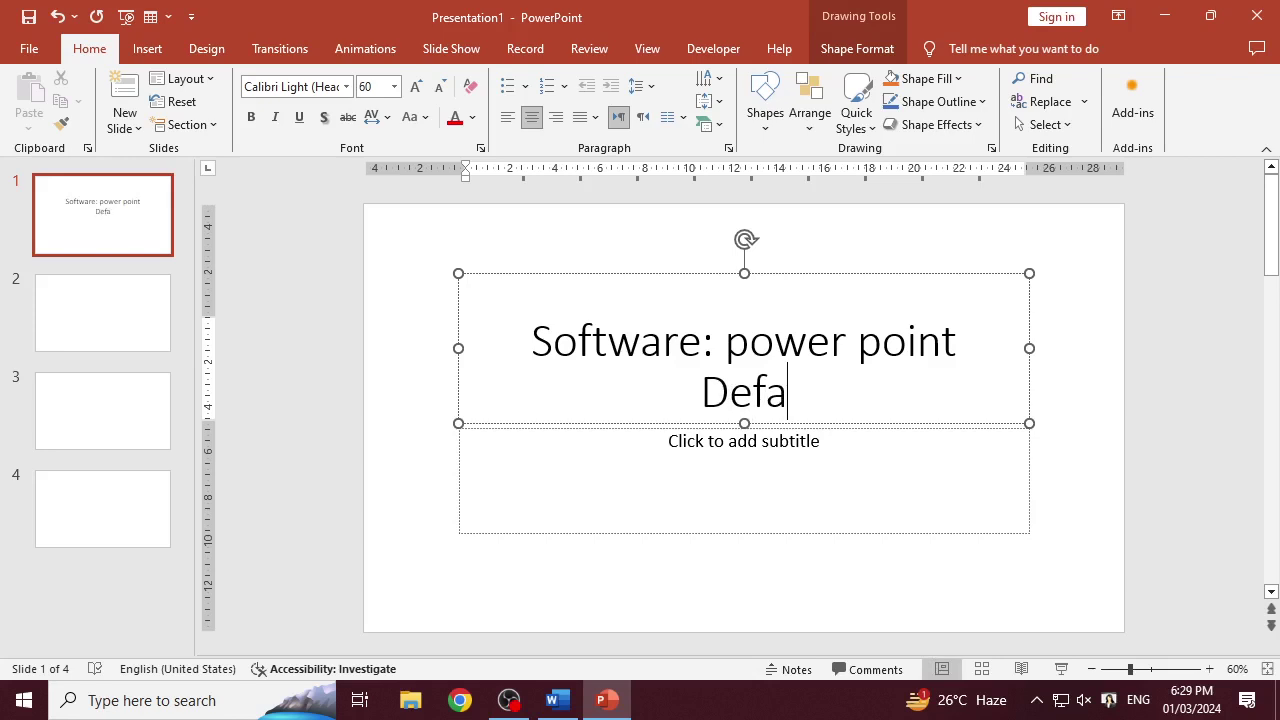
text(ult )
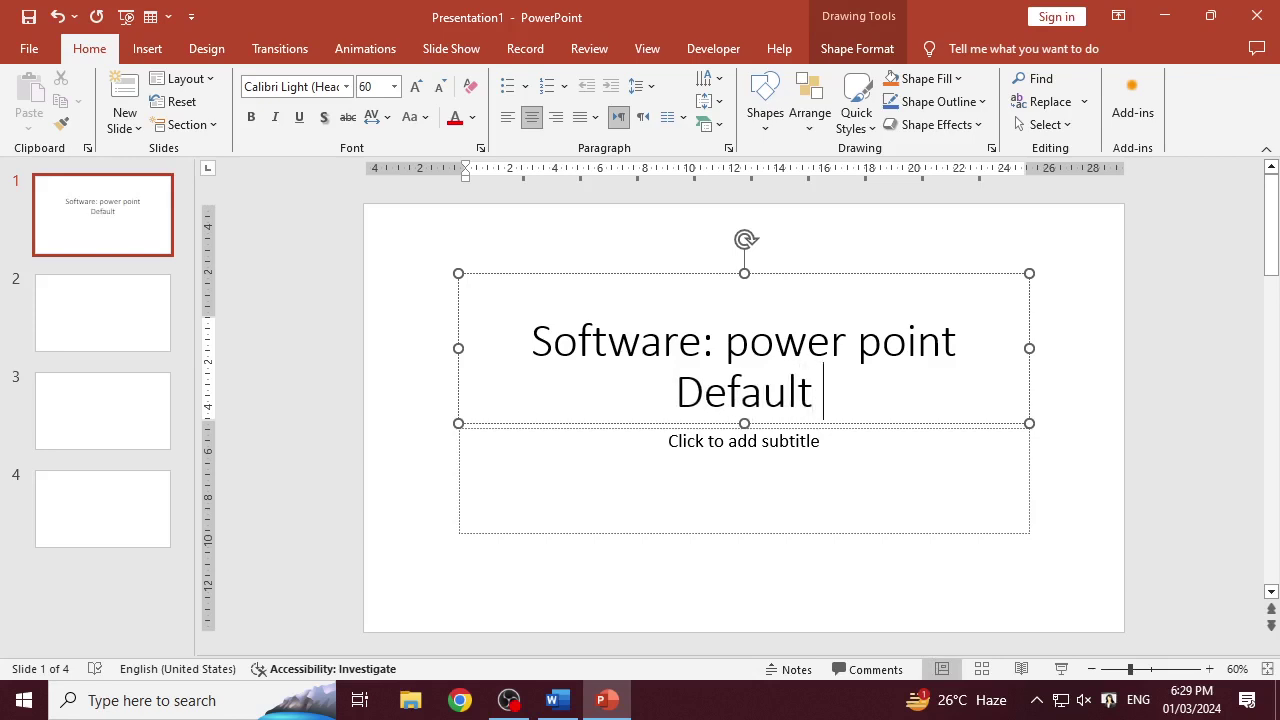
text(File n)
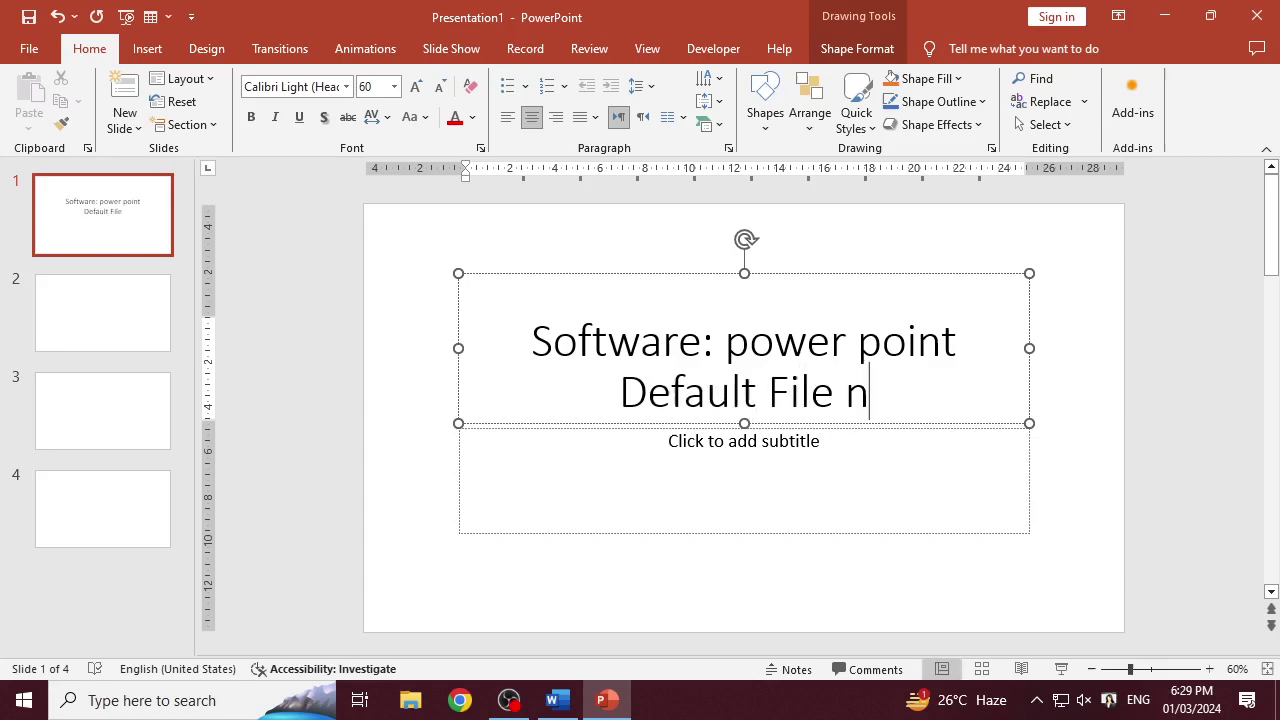
text(ame:)
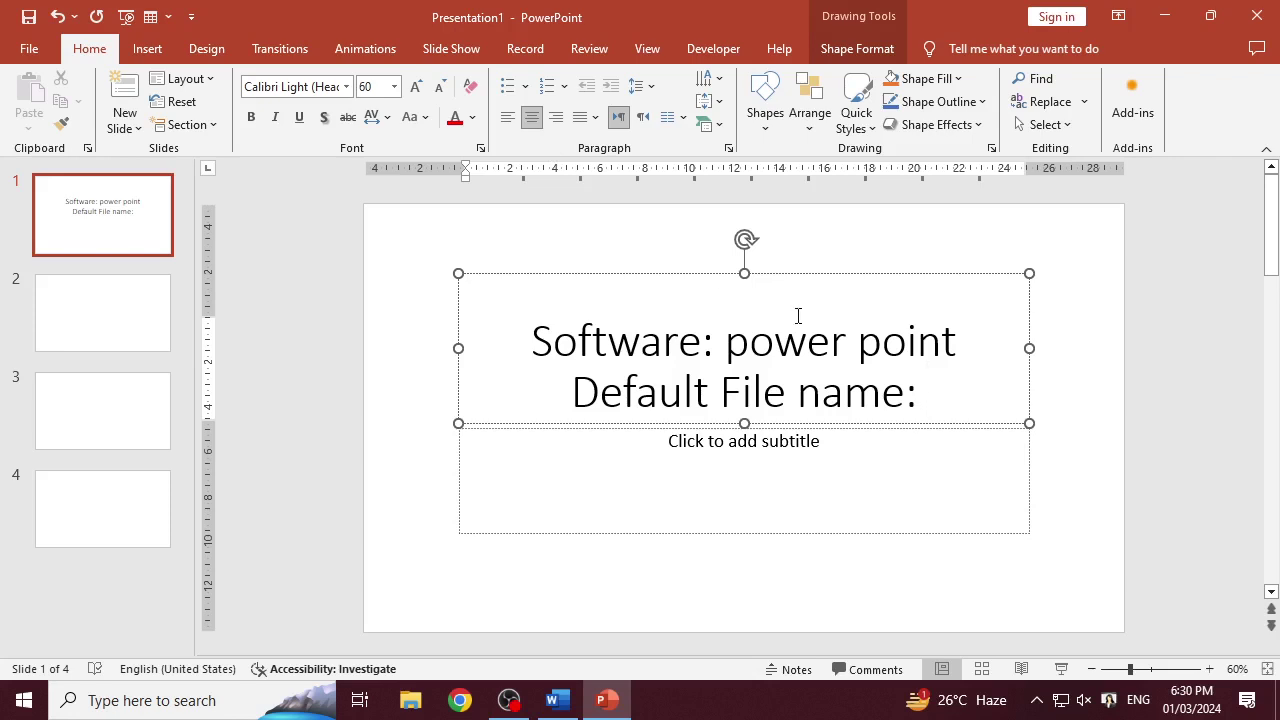
text(present)
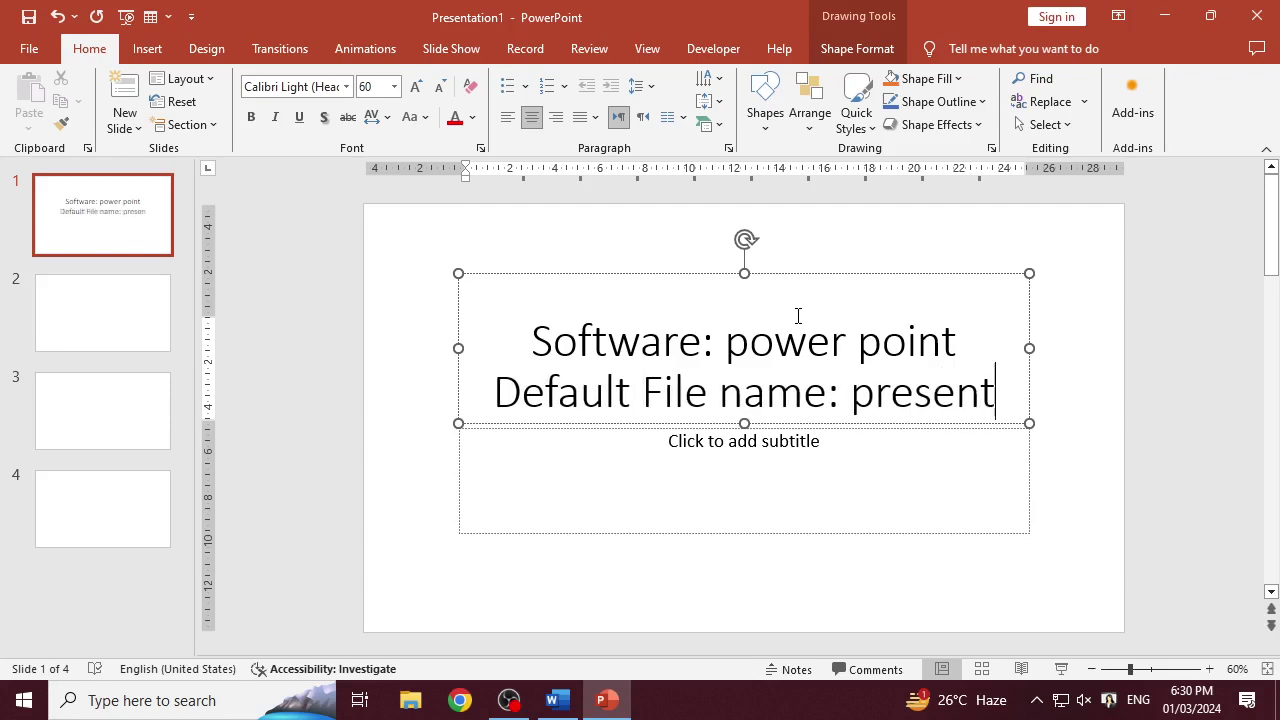
text(ation)
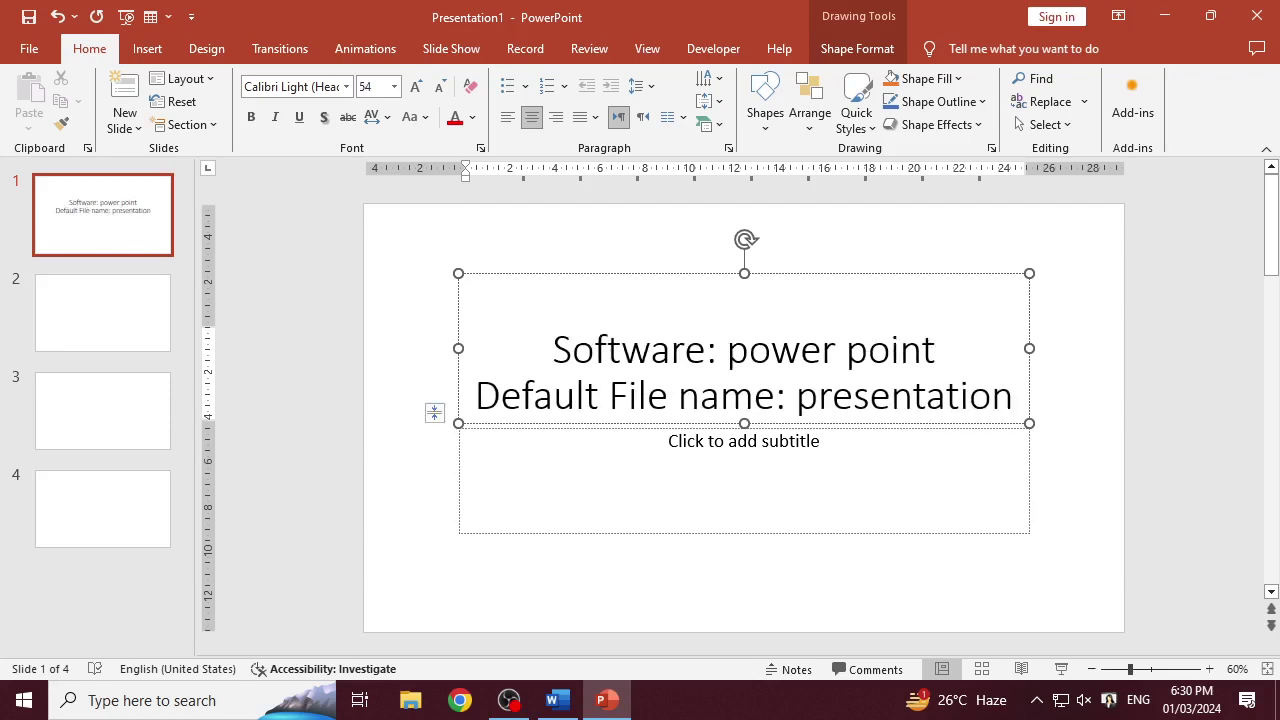
- Add a third title line 'File Extension Name: .pptx', fixing typos along the way
key(Return)
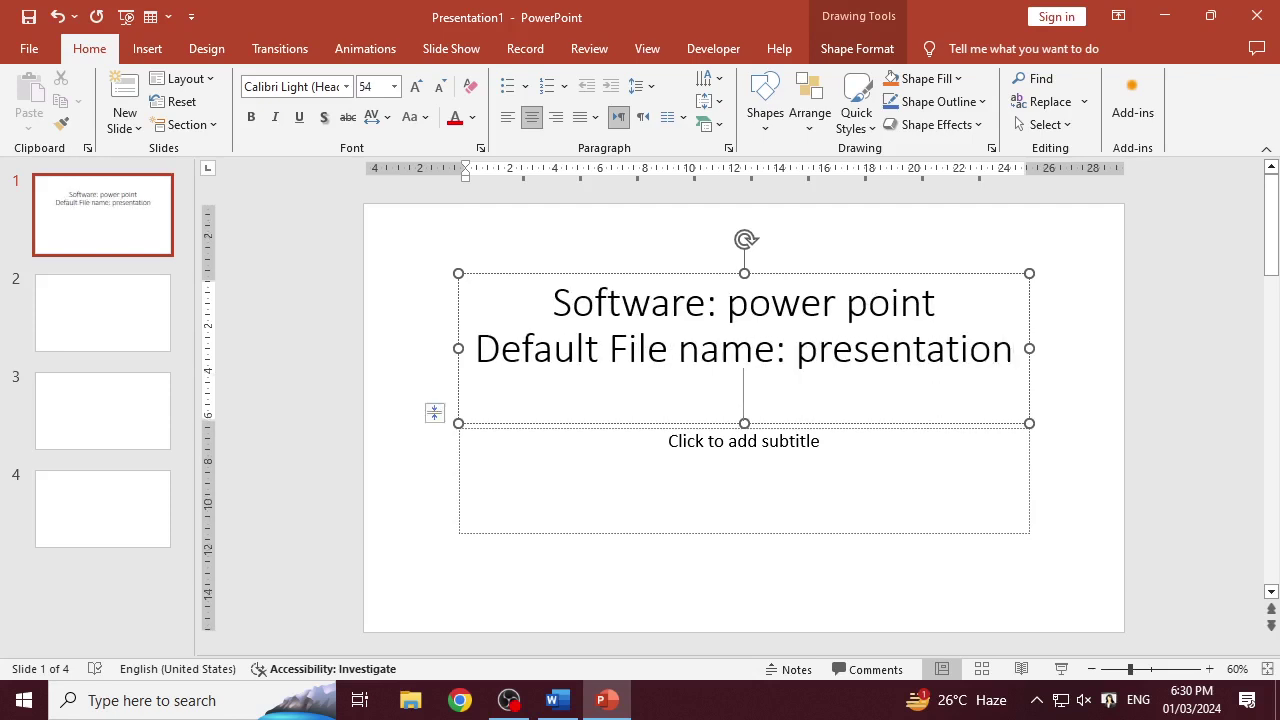
text(Fi)
text(le Nam)
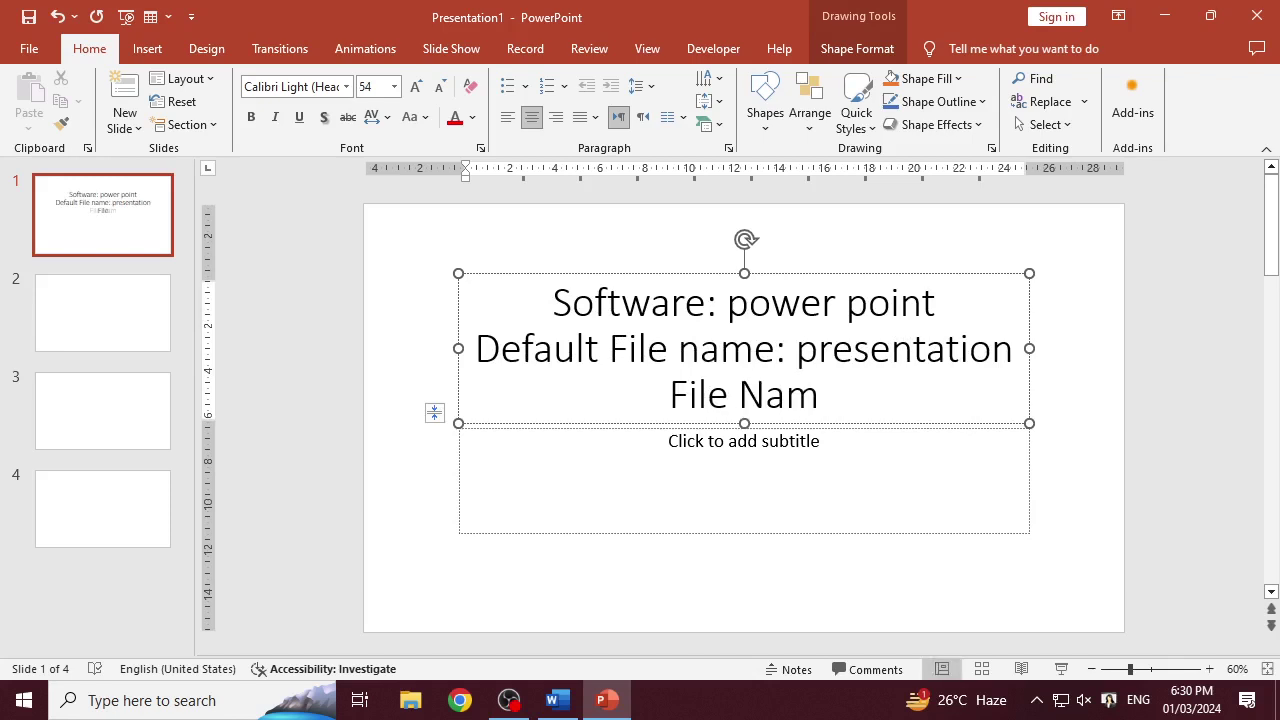
key(BackSpace)
key(BackSpace)
key(BackSpace)
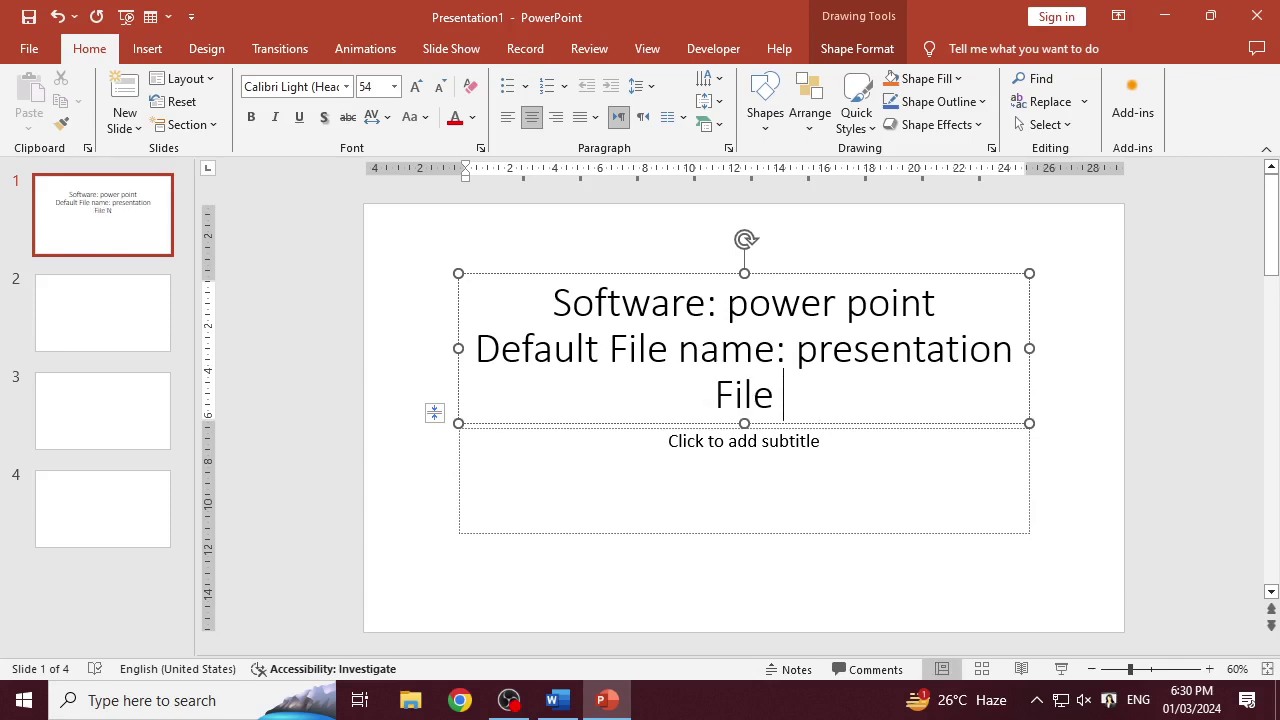
text(Exc)
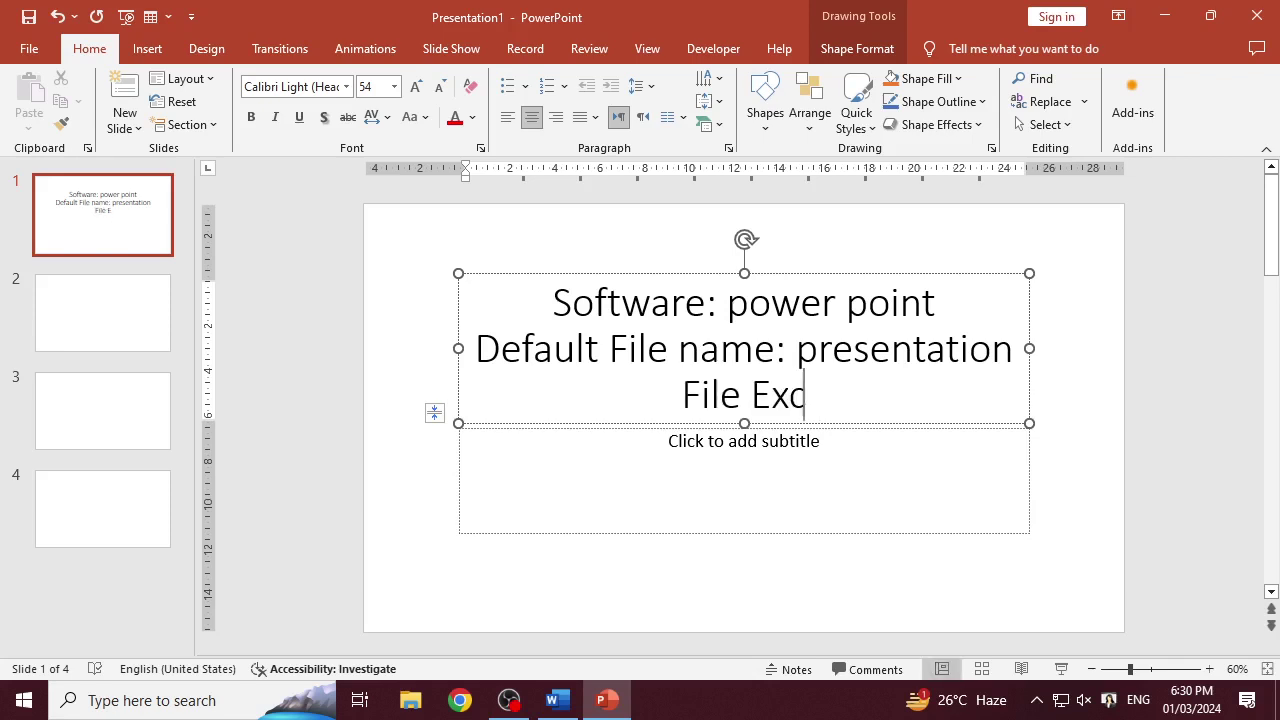
key(BackSpace)
text(ten)
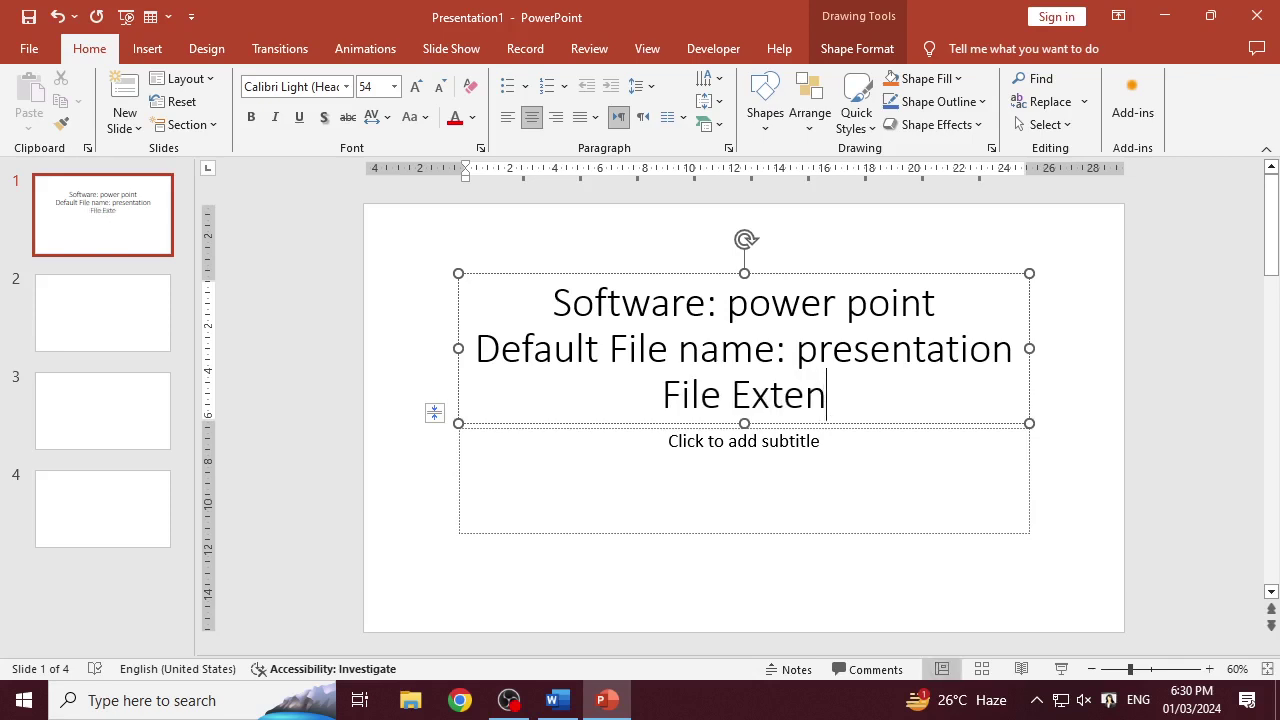
text(sion N)
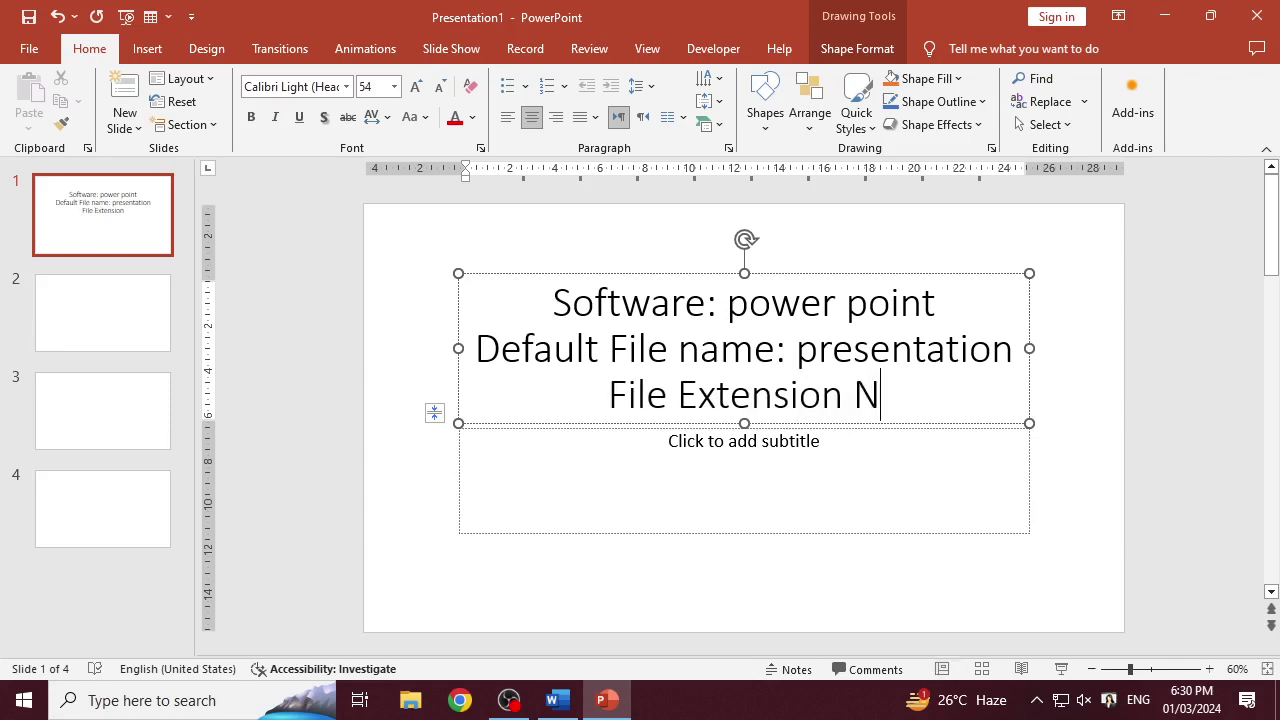
text(amr)
key(BackSpace)
text(e: )
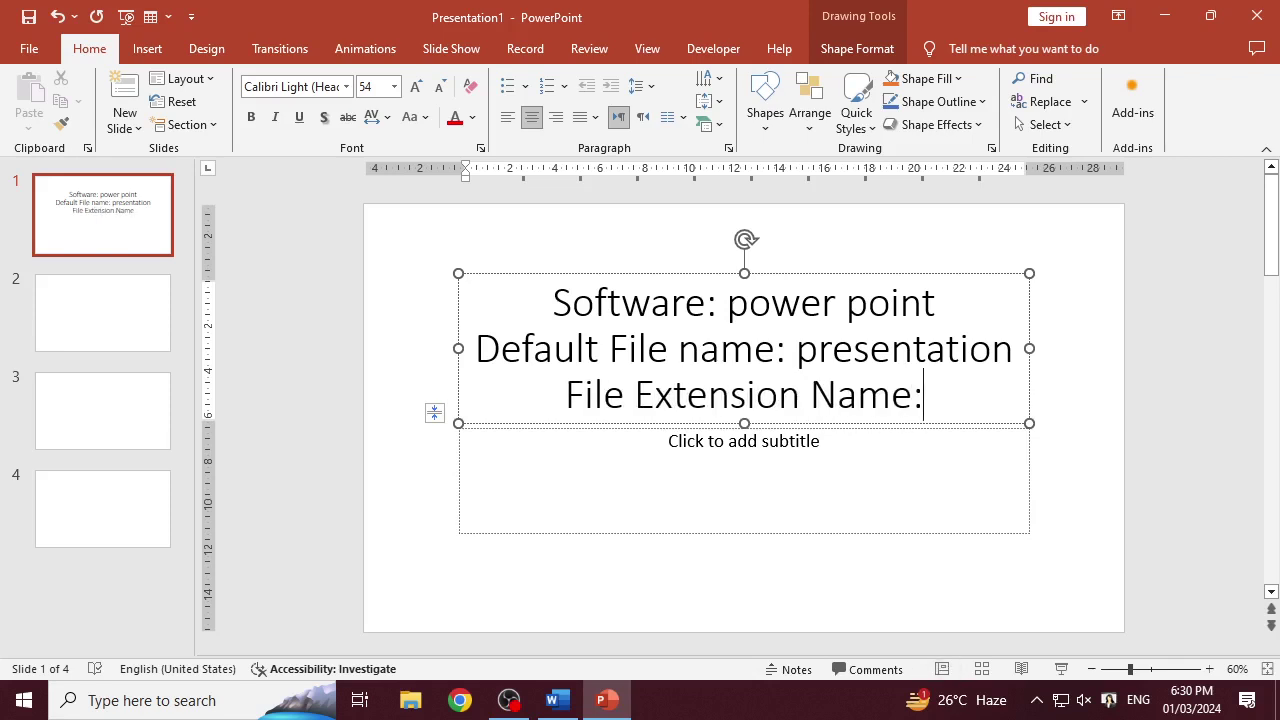
text(.)
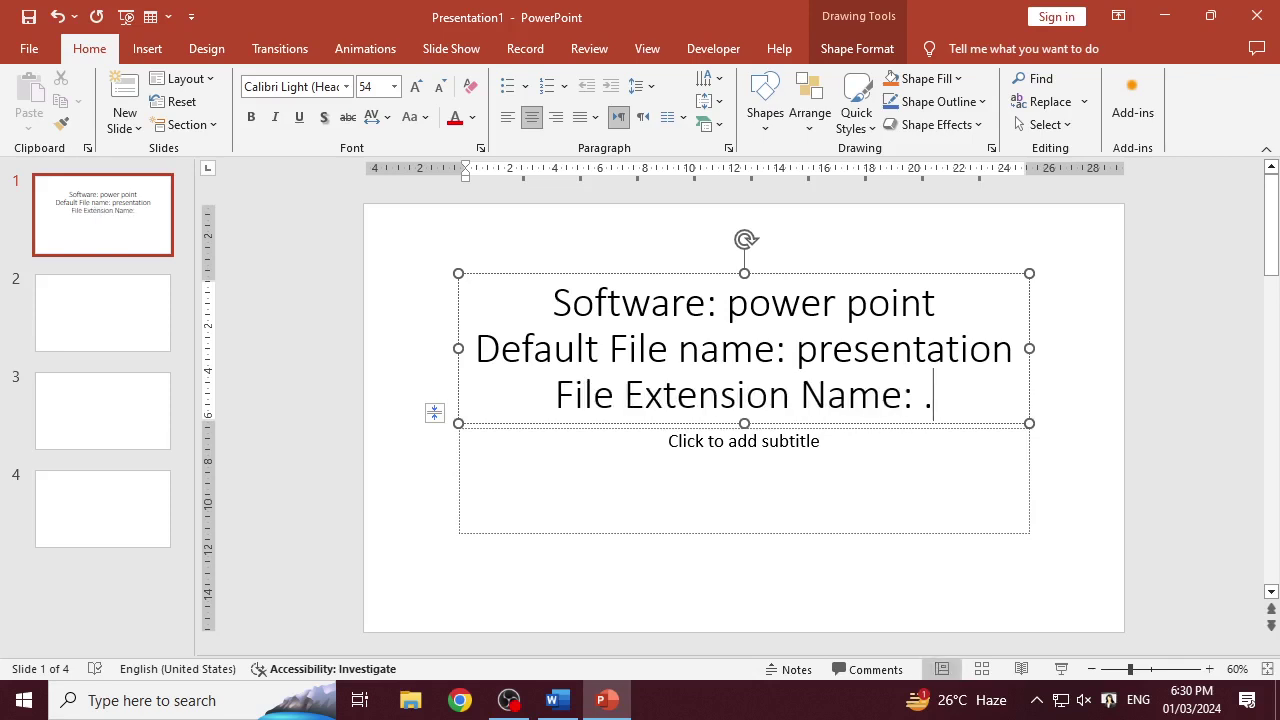
text(ppt)
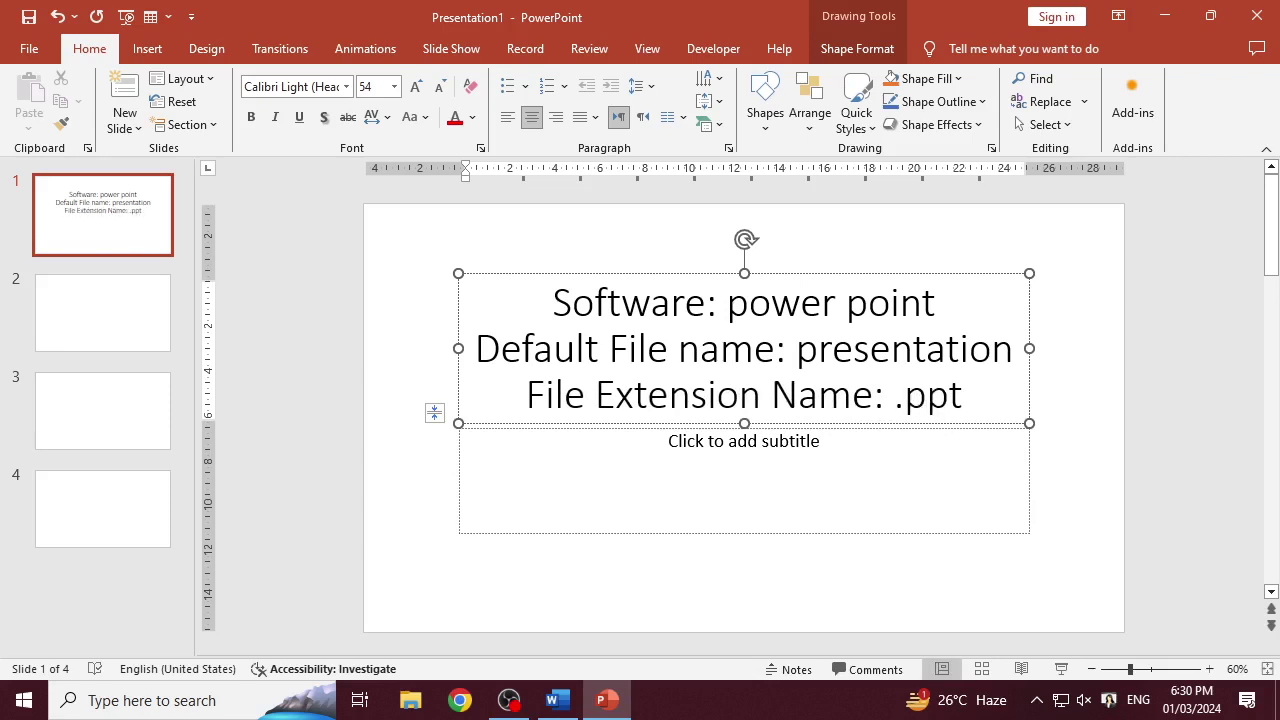
text(x)
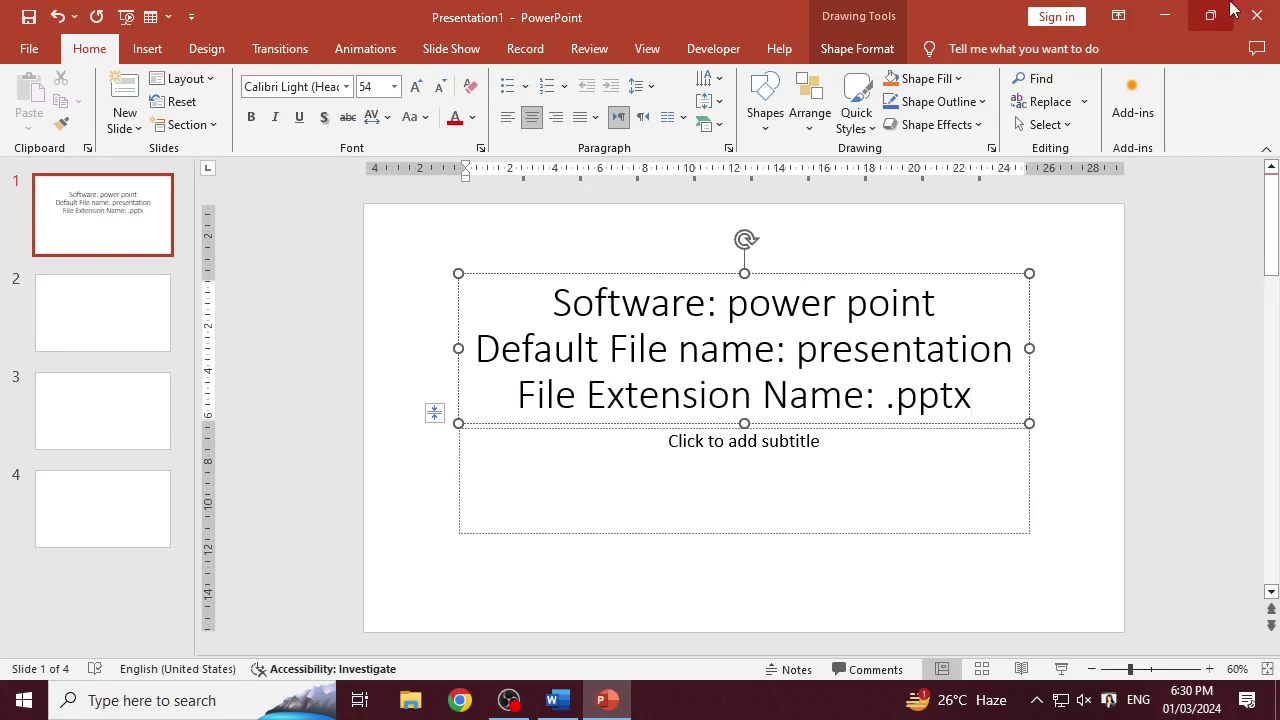
- Minimize PowerPoint and view the desktop Suffah file's Properties to see its .pptx type
click(1164, 16)
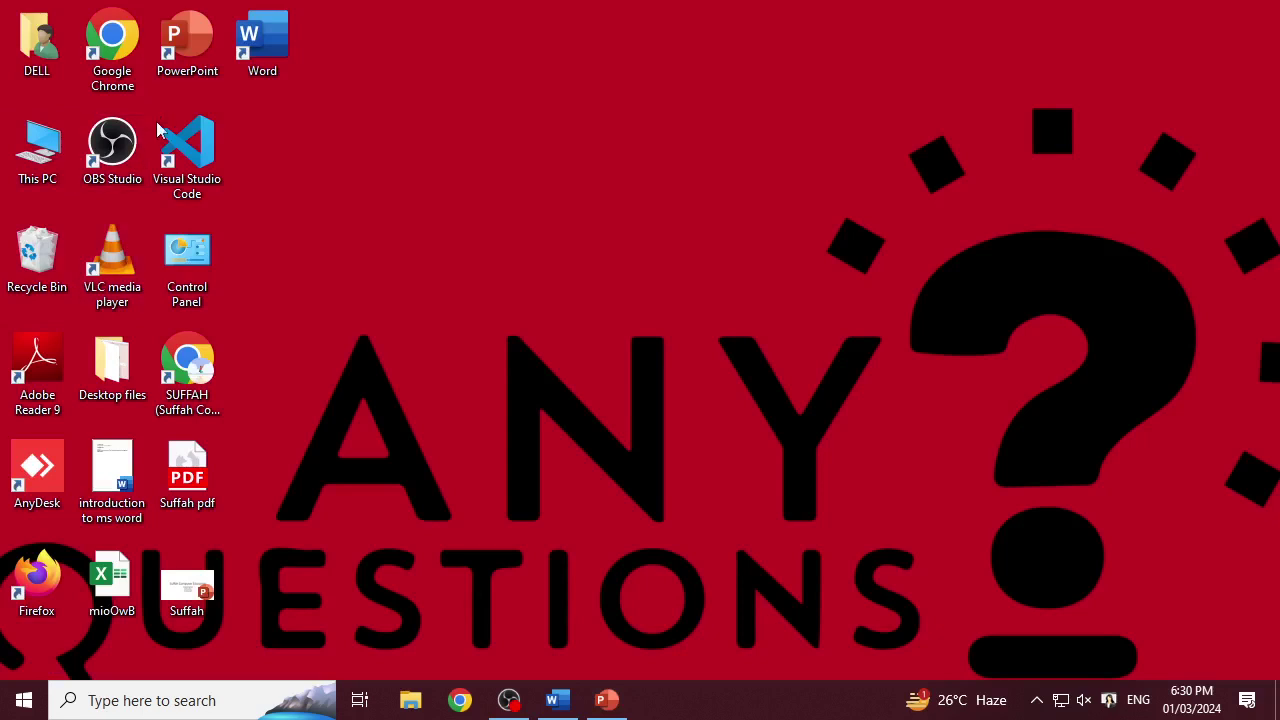
right_click(183, 602)
click(250, 584)
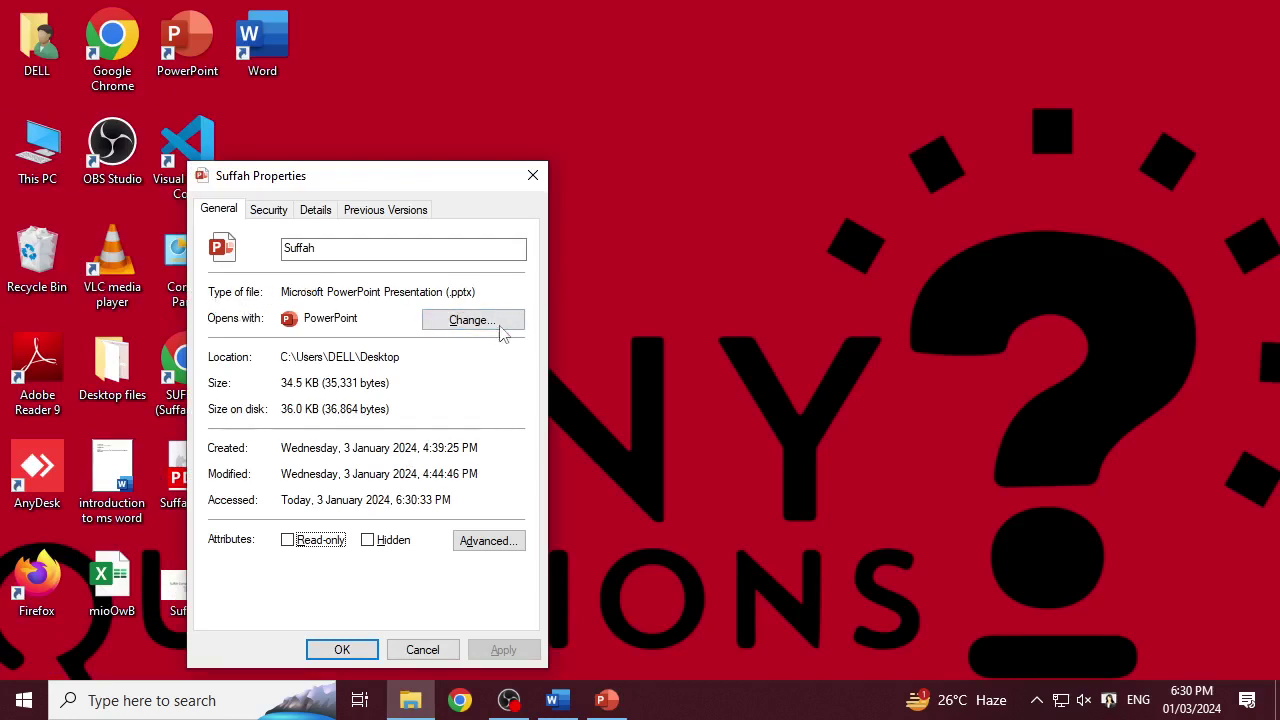
- Close the Suffah properties and return to PowerPoint, checking the '.pptx' title text
click(533, 180)
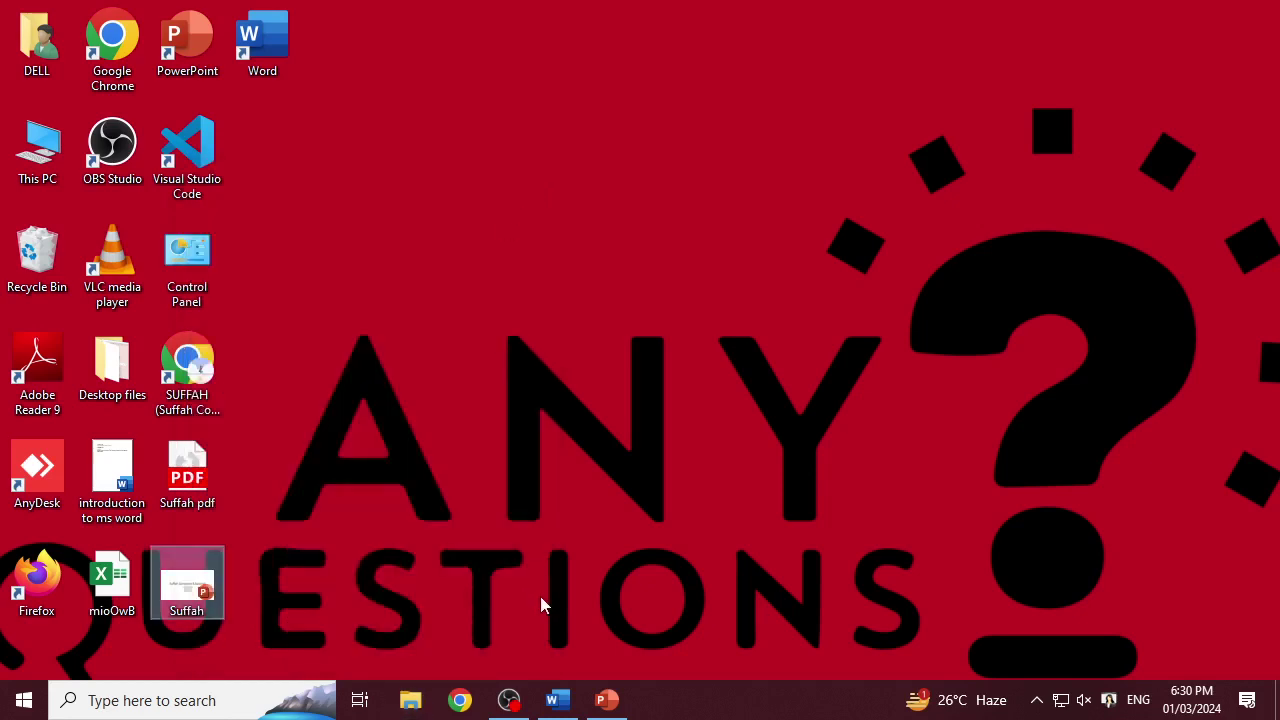
click(606, 700)
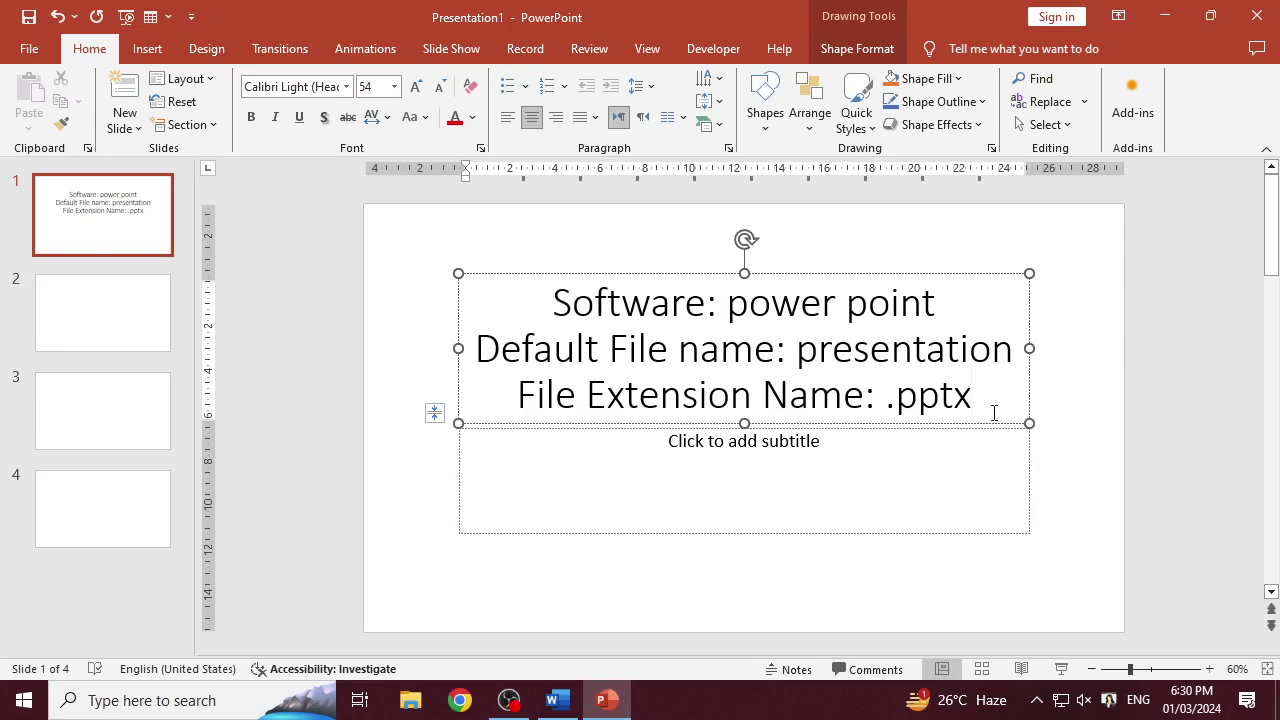
double_click(936, 396)
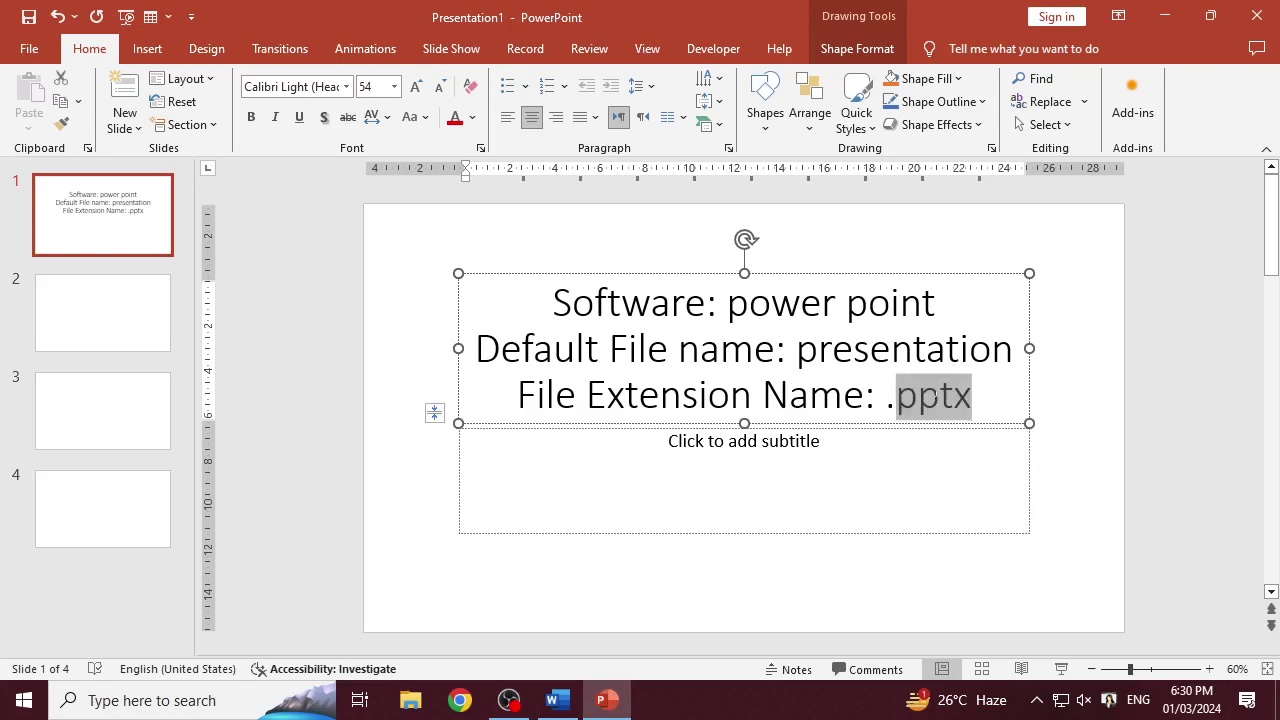
shift+click(887, 396)
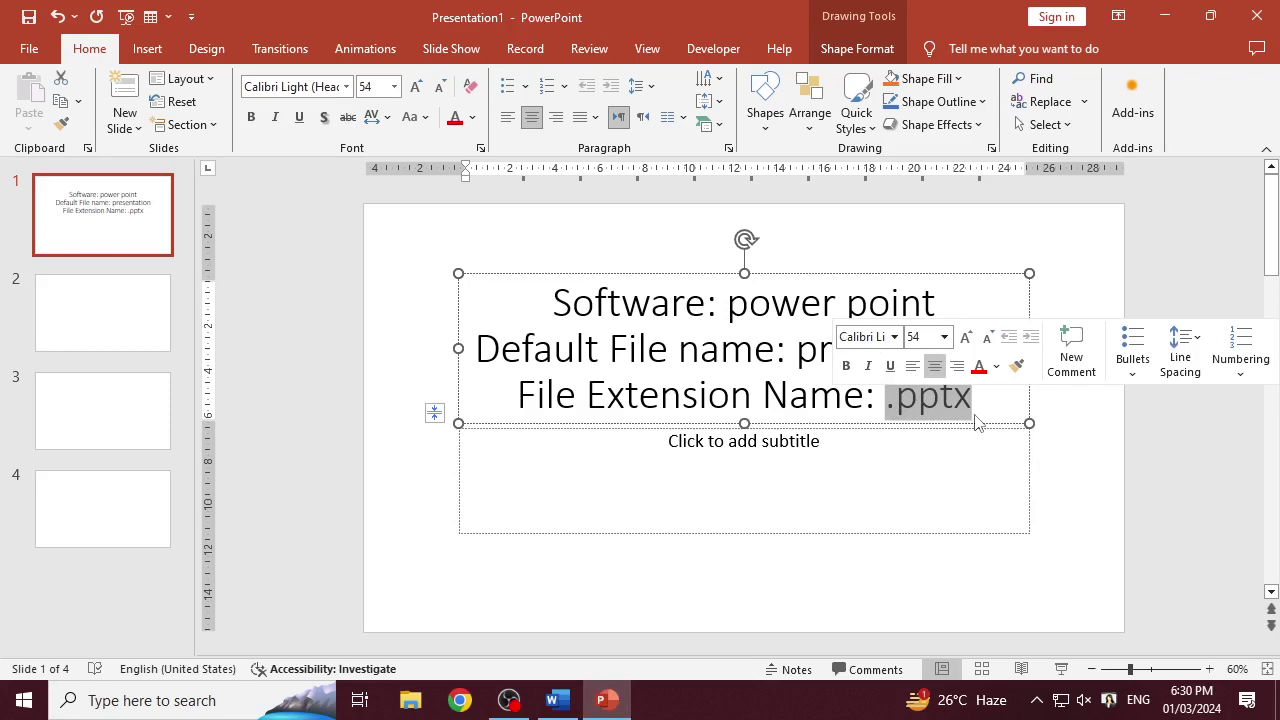
click(997, 411)
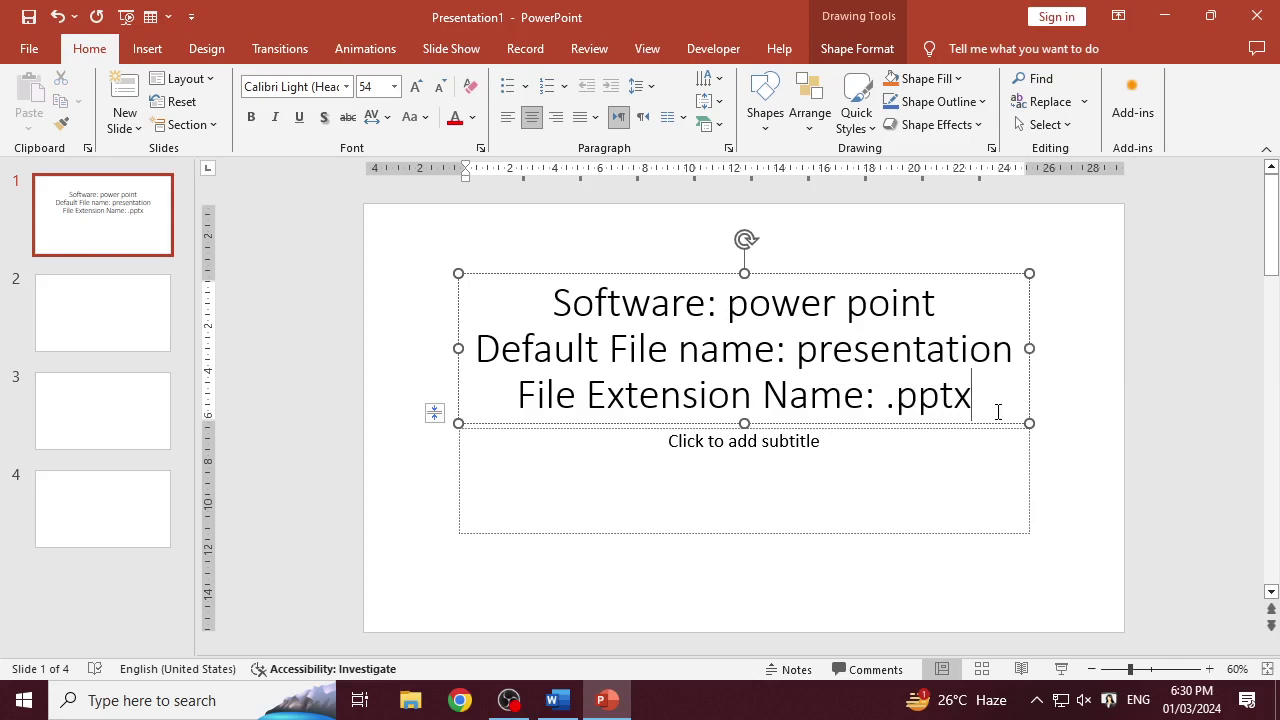
- Delete the empty subtitle placeholder from slide 1
click(850, 530)
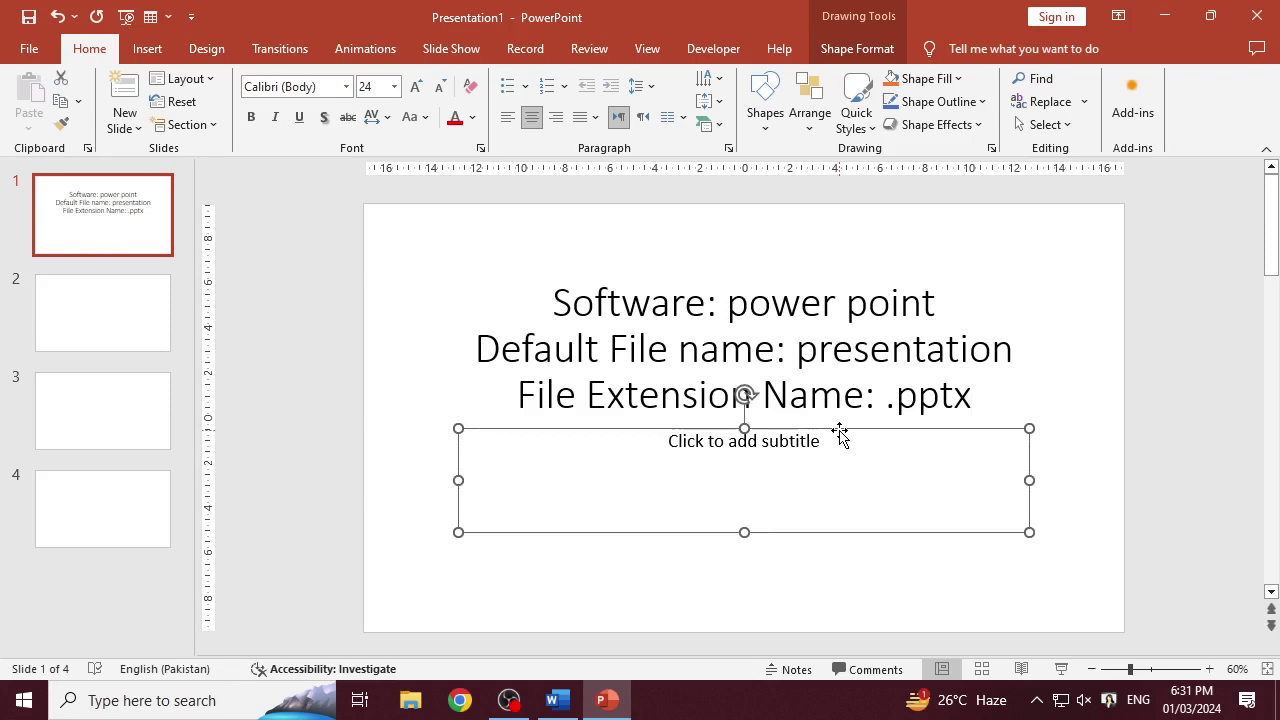
key(Delete)
click(985, 399)
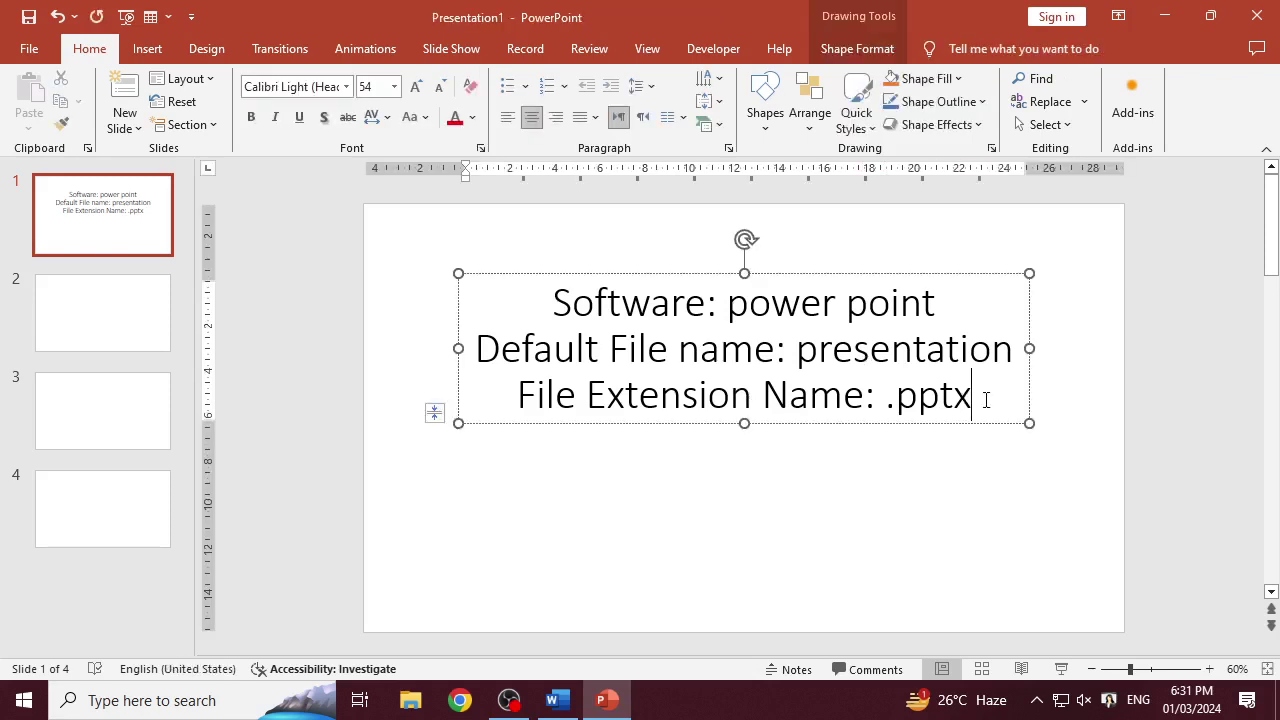
- Add a fourth title line 'This Software is used to create Presentations'
key(Return)
text(T)
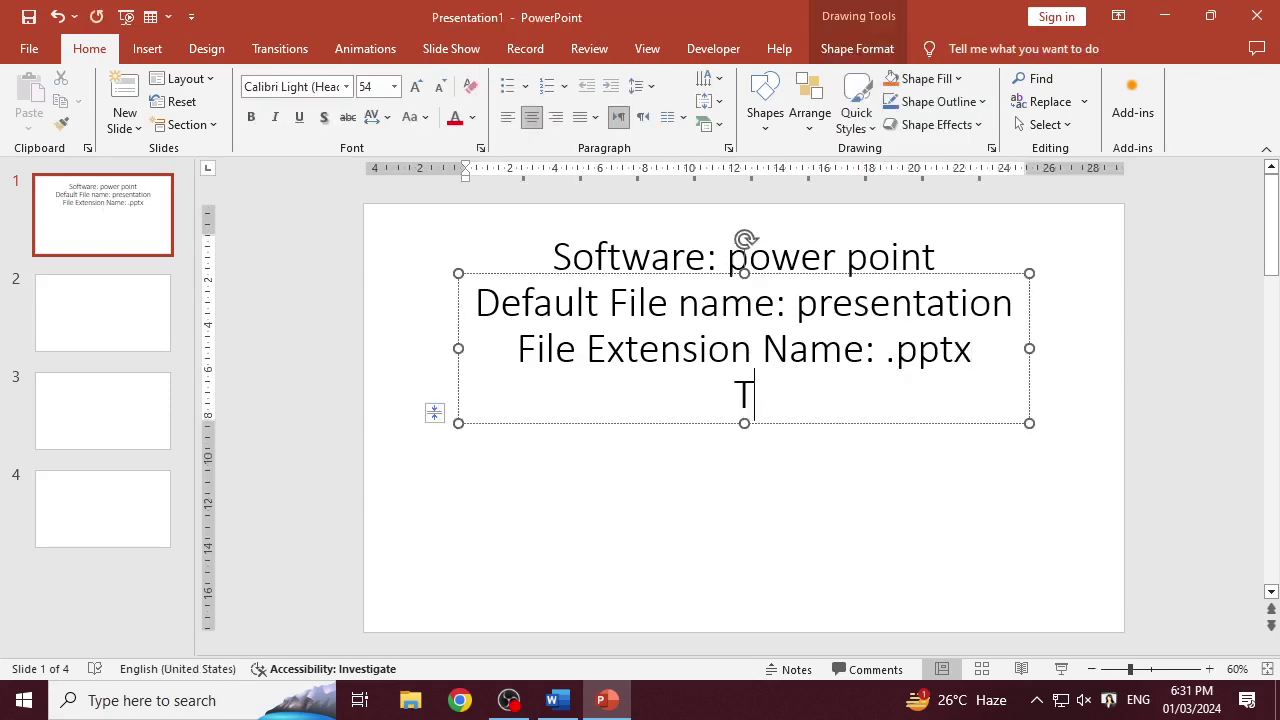
text(his S)
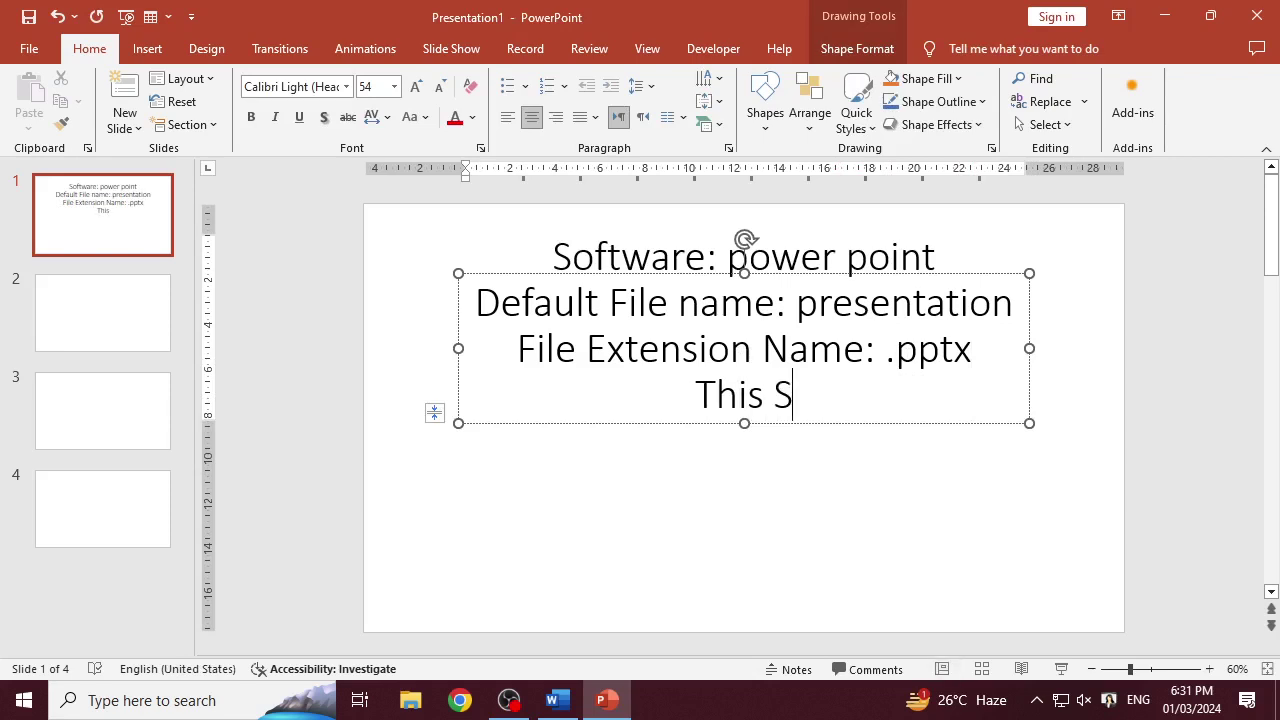
text(oftware )
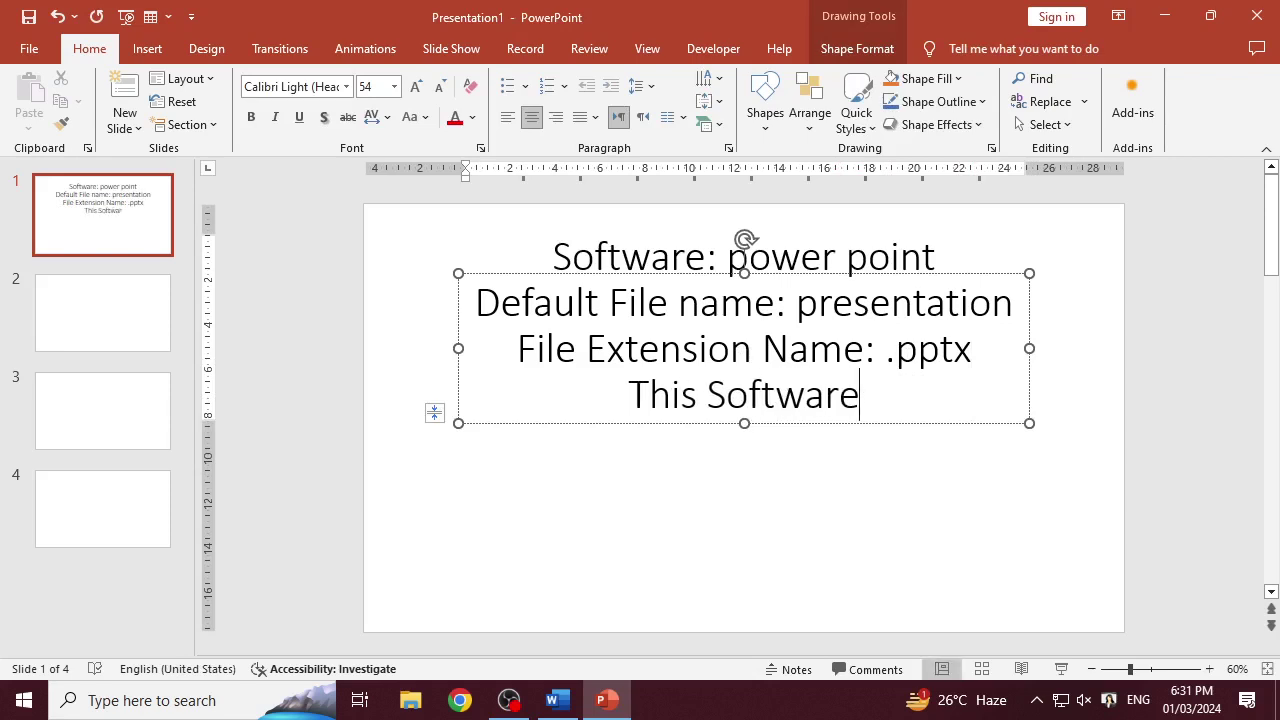
text(is us)
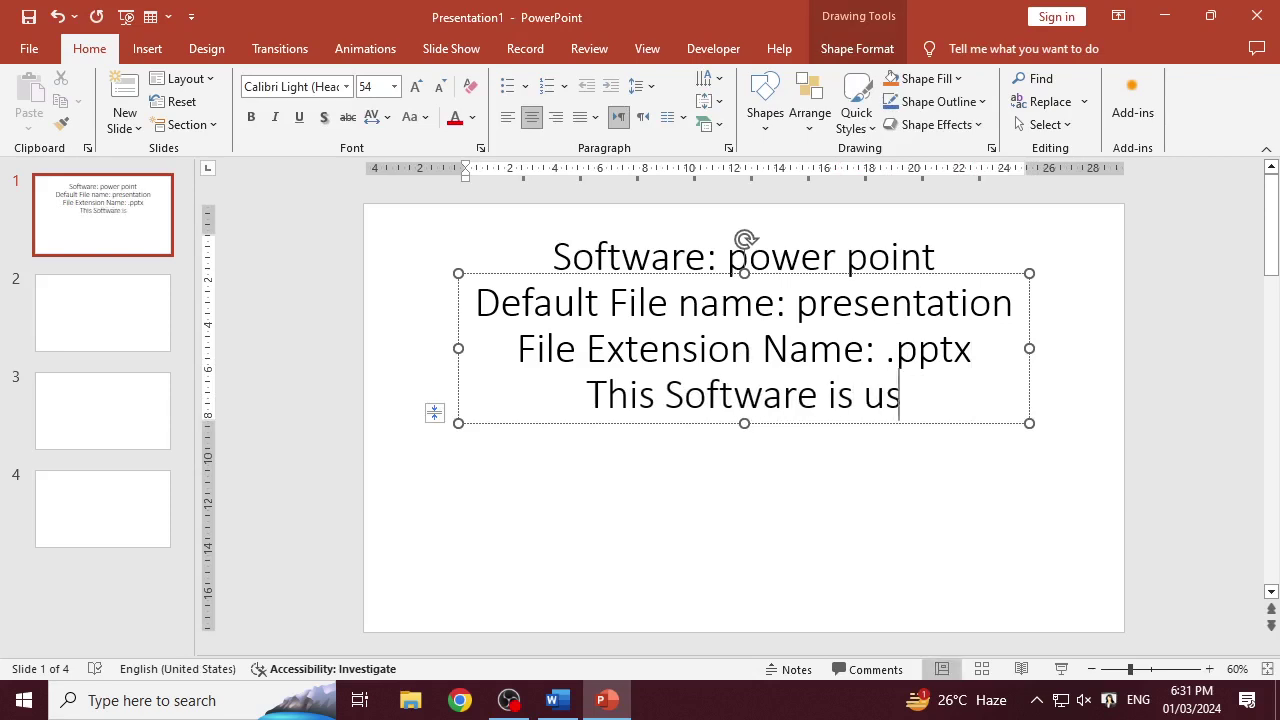
text(ed to)
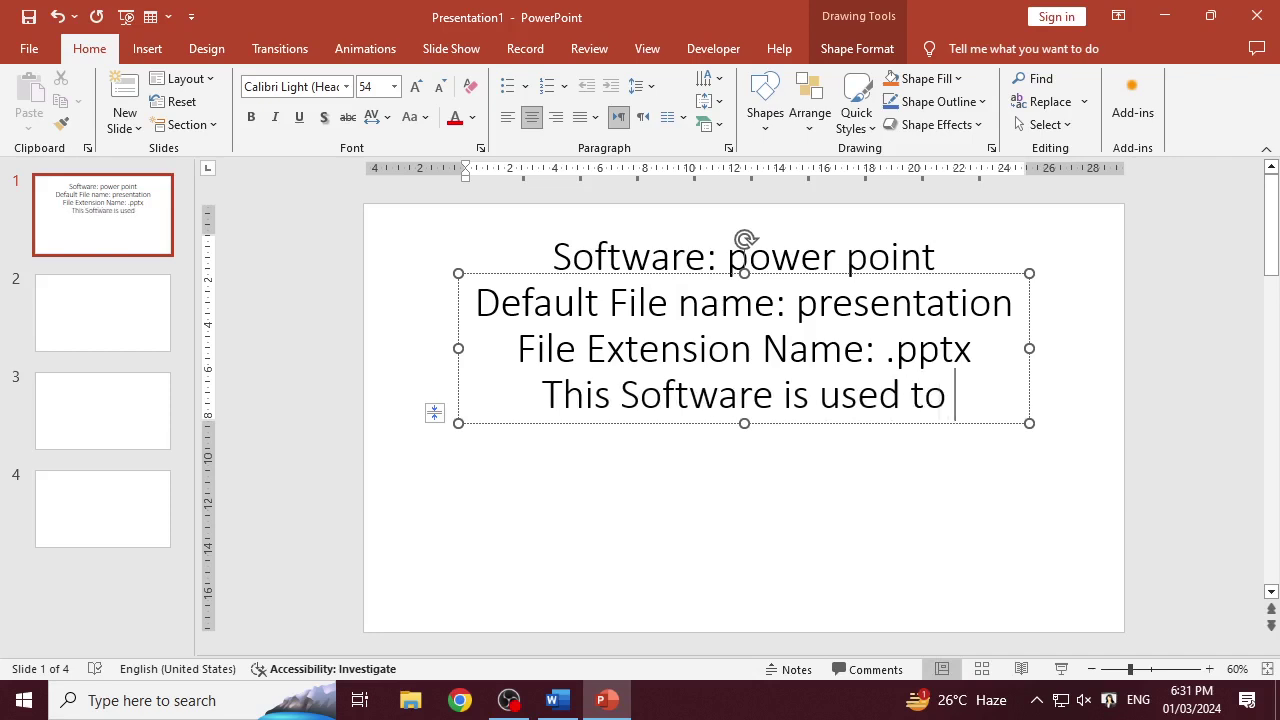
text( cre)
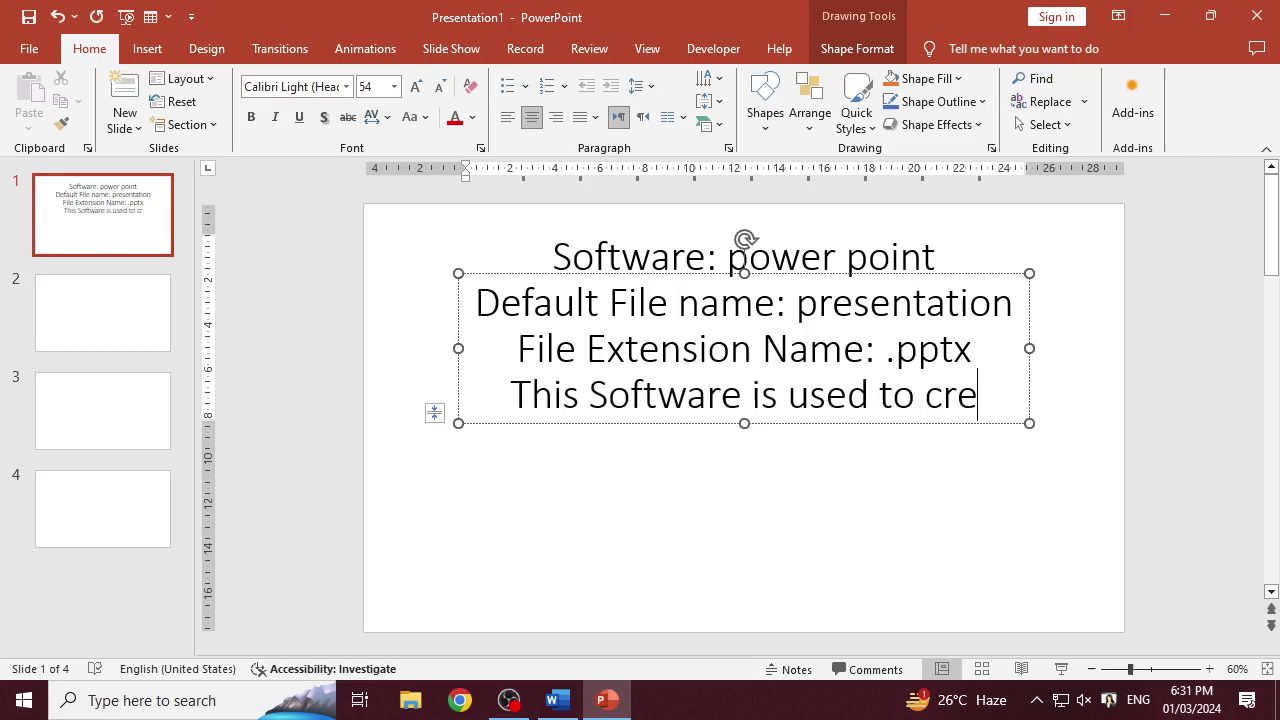
text(ate Pr)
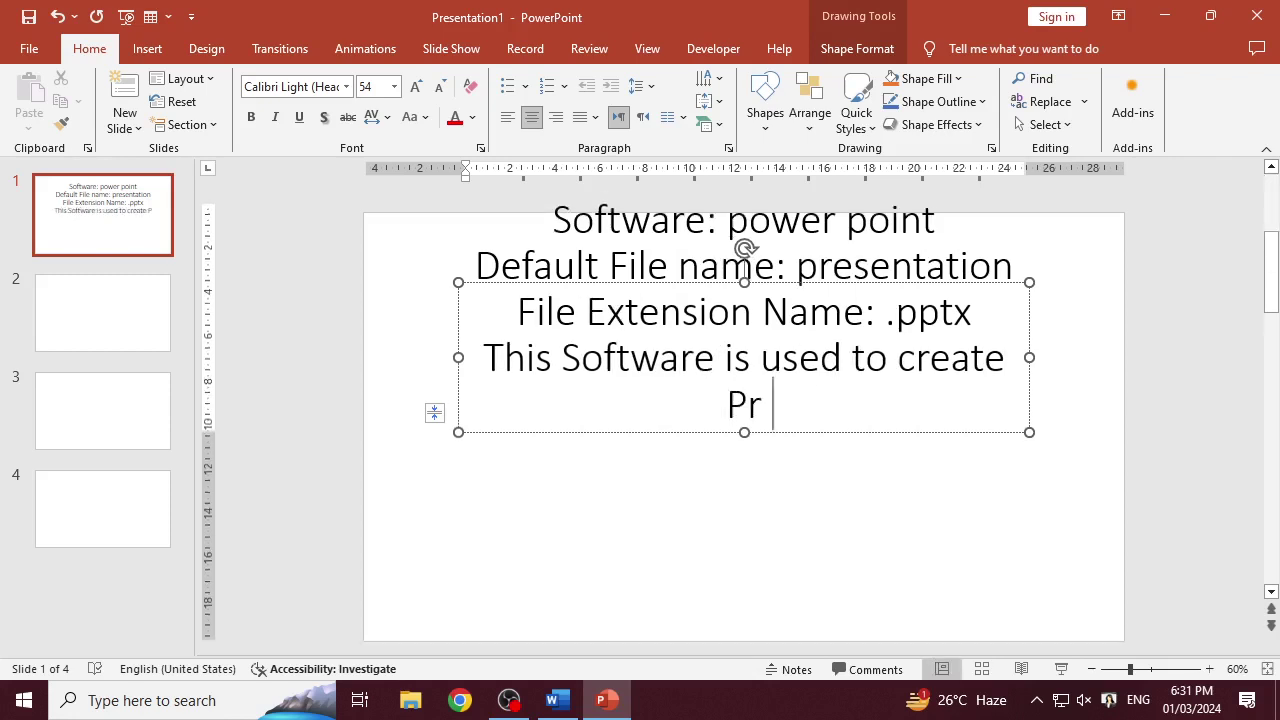
text(esenta)
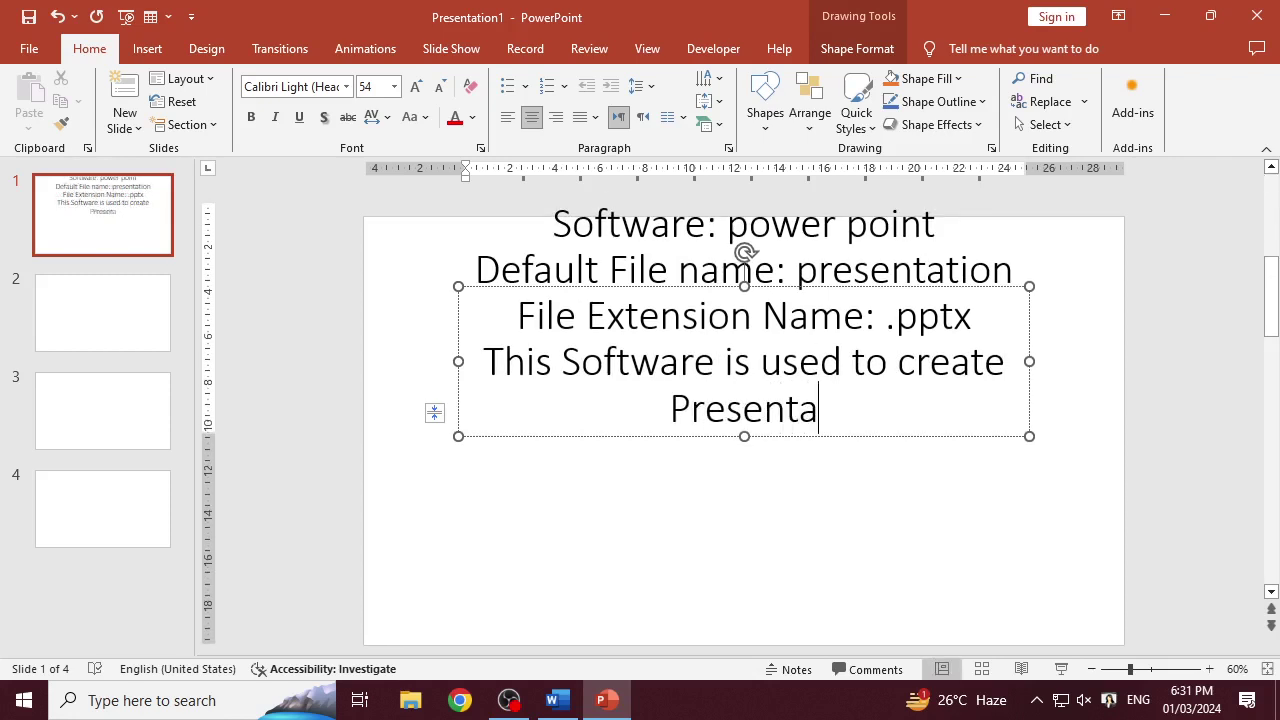
text(iond)
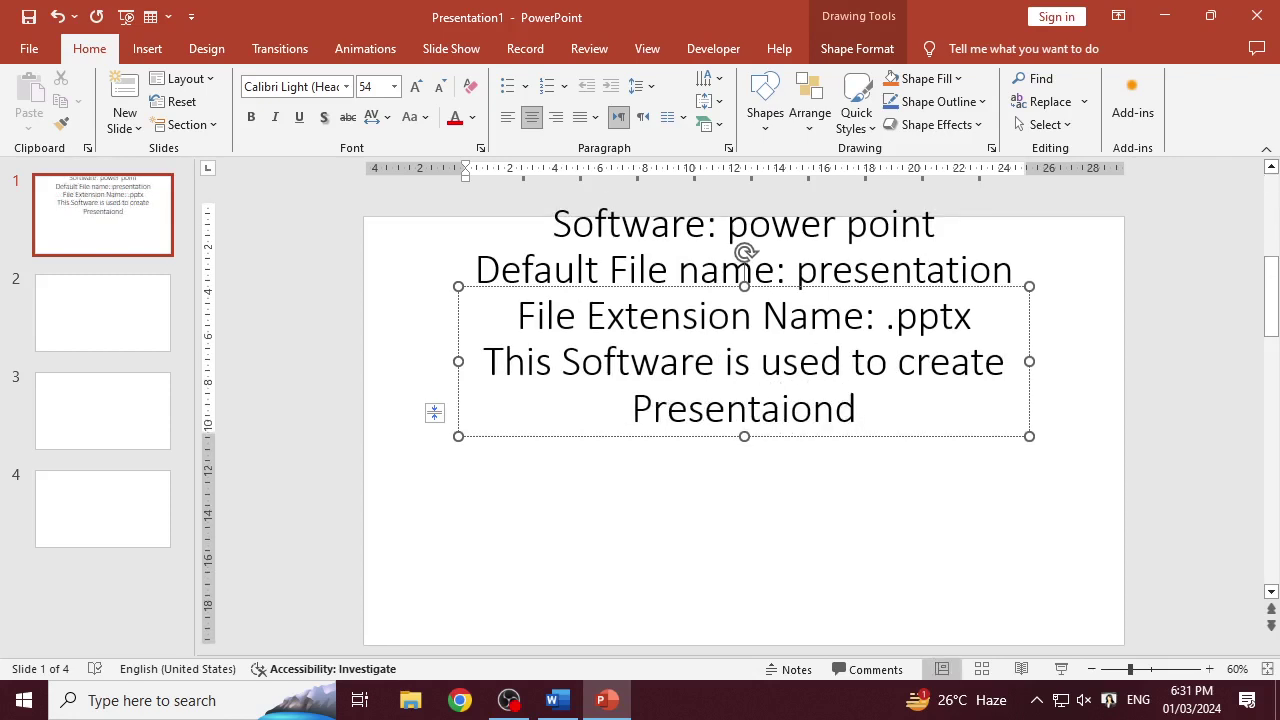
key(BackSpace)
text(s)
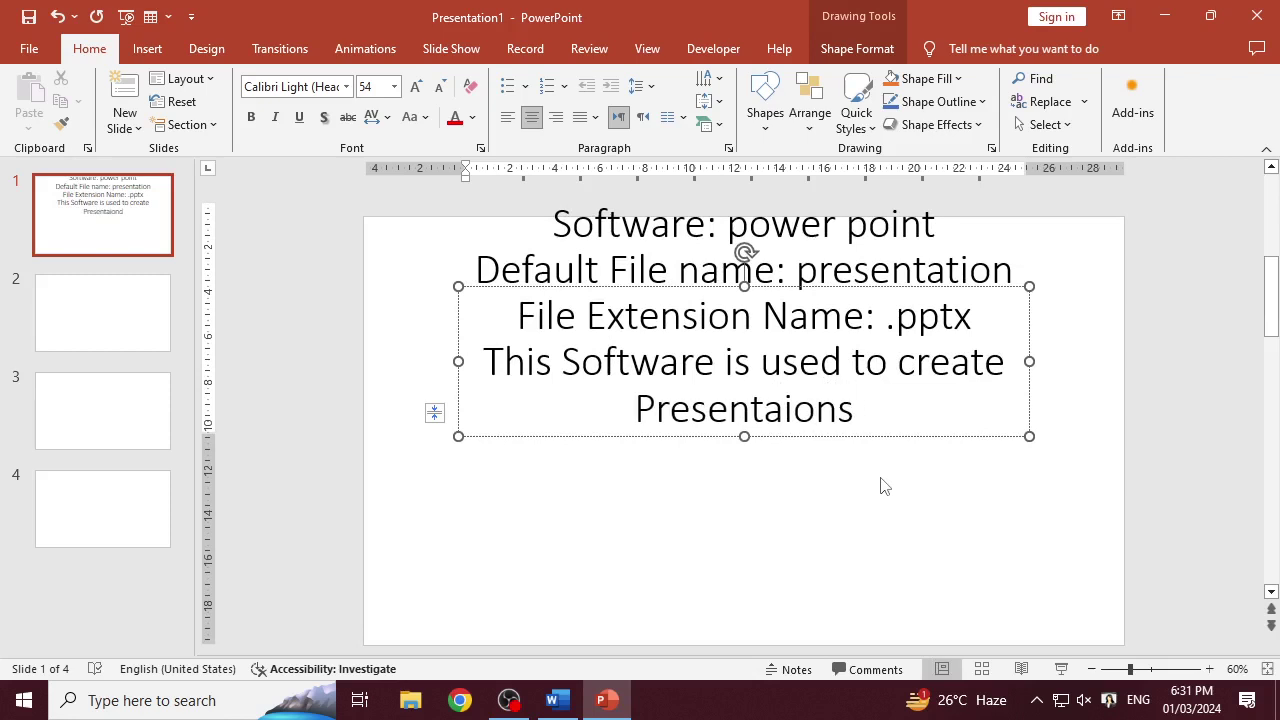
click(893, 485)
- Move the text box lower and correct 'Presentaions' to 'Presentations' via spelling suggestions
click(840, 334)
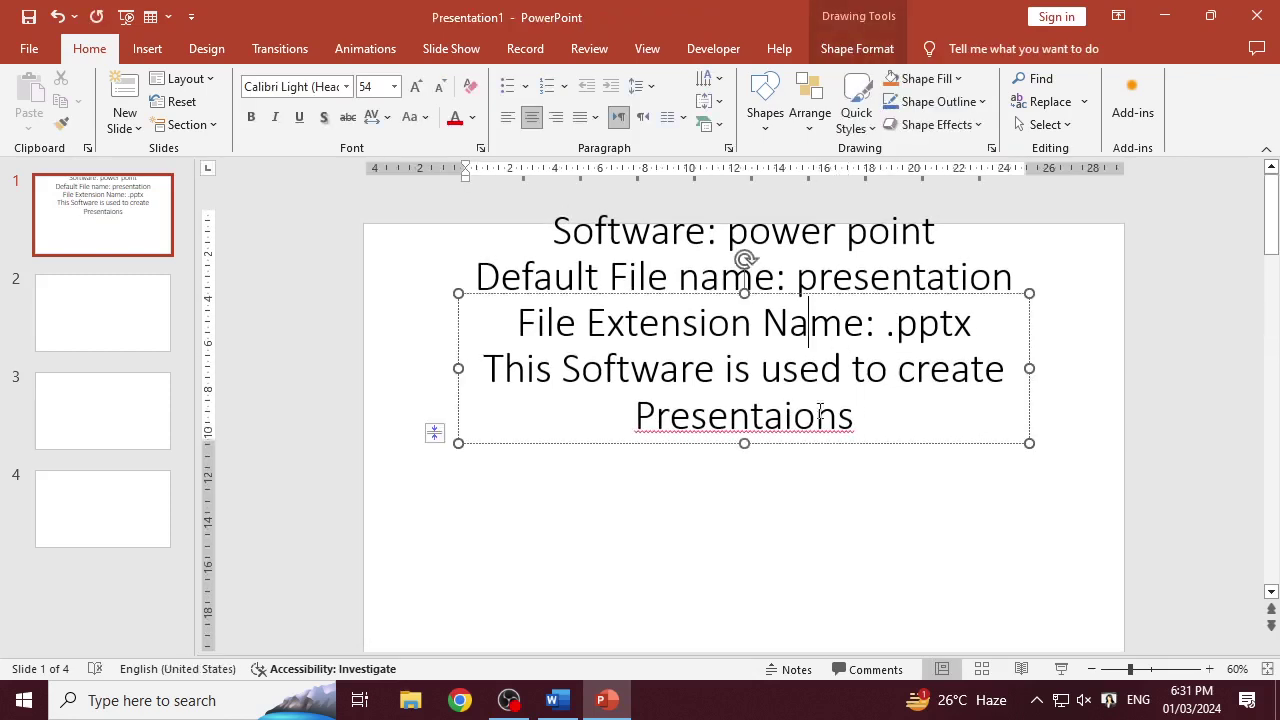
drag(828, 443, 800, 530)
click(743, 492)
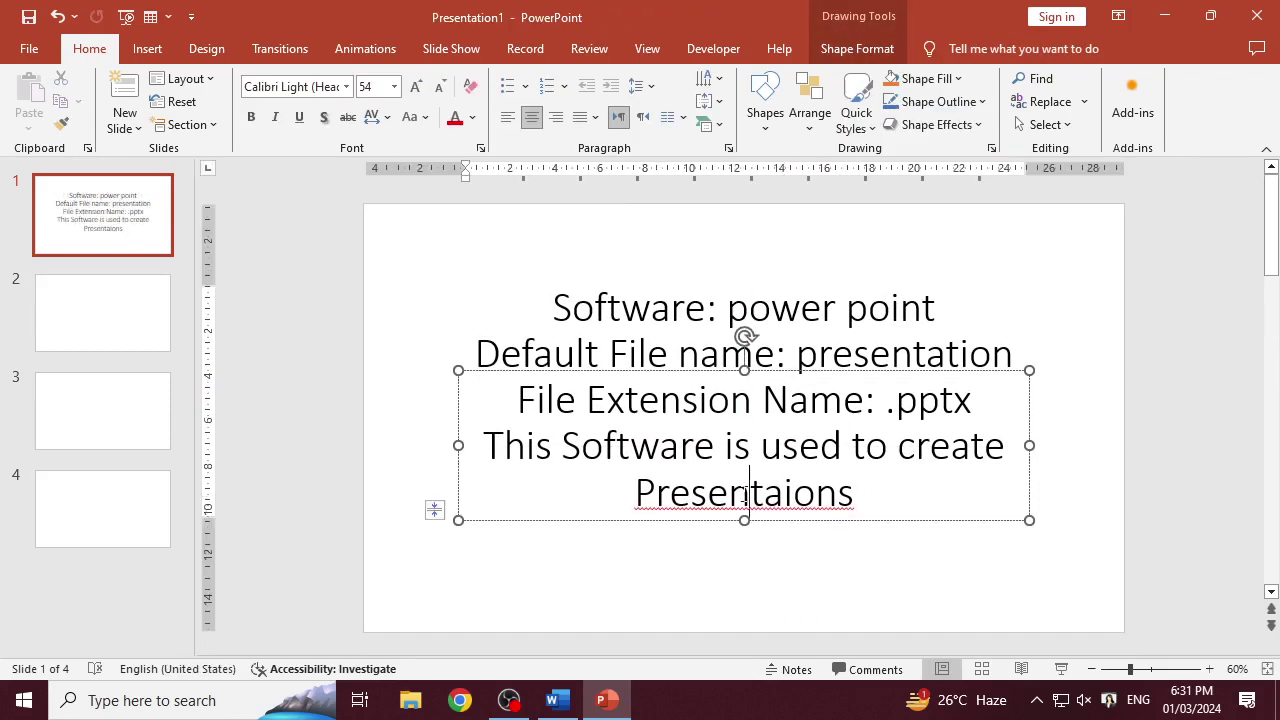
right_click(742, 493)
click(797, 505)
click(878, 570)
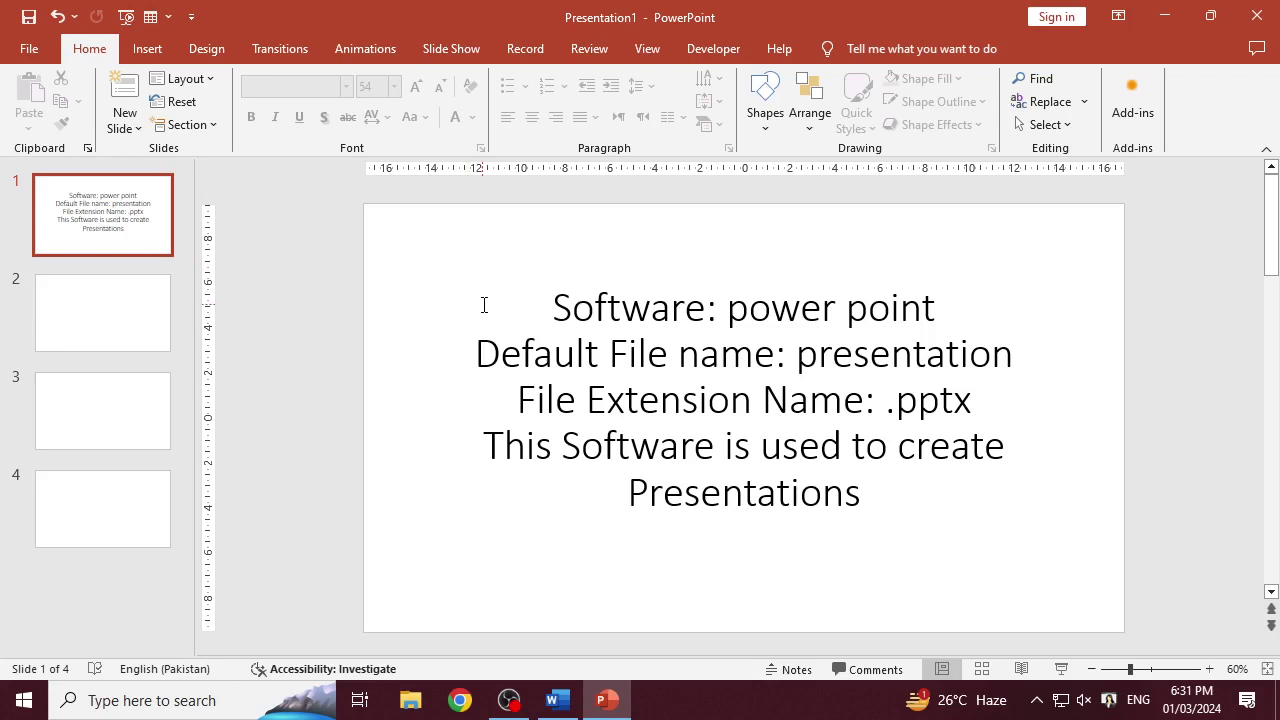
- Go to File > New and scroll the template gallery to find Statistics focus
click(40, 50)
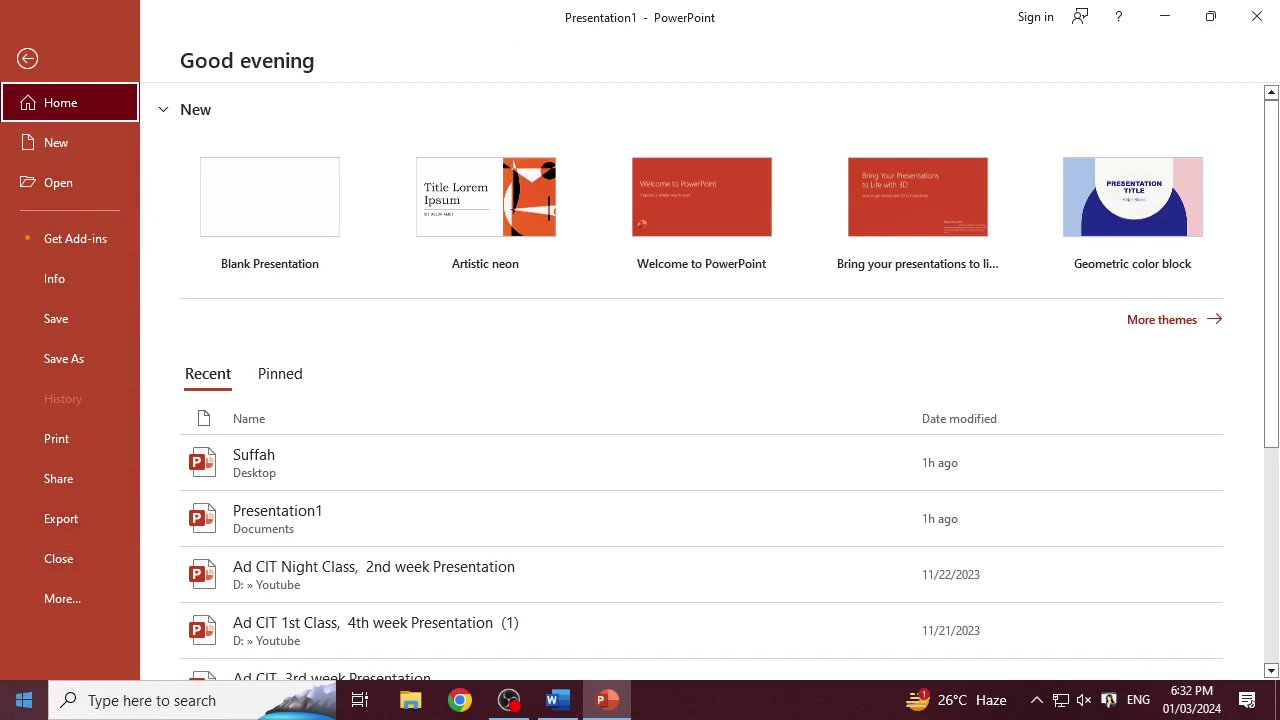
click(116, 144)
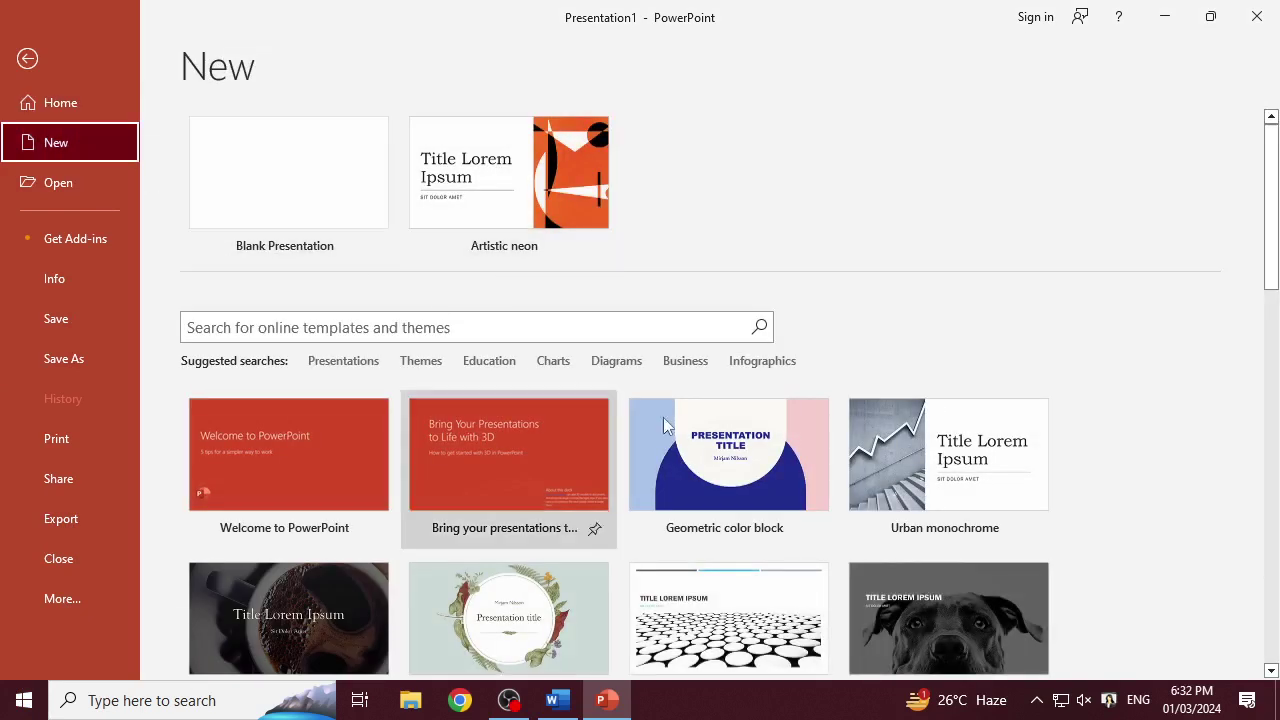
scroll(812, 480, down, 3)
scroll(900, 470, down, 3)
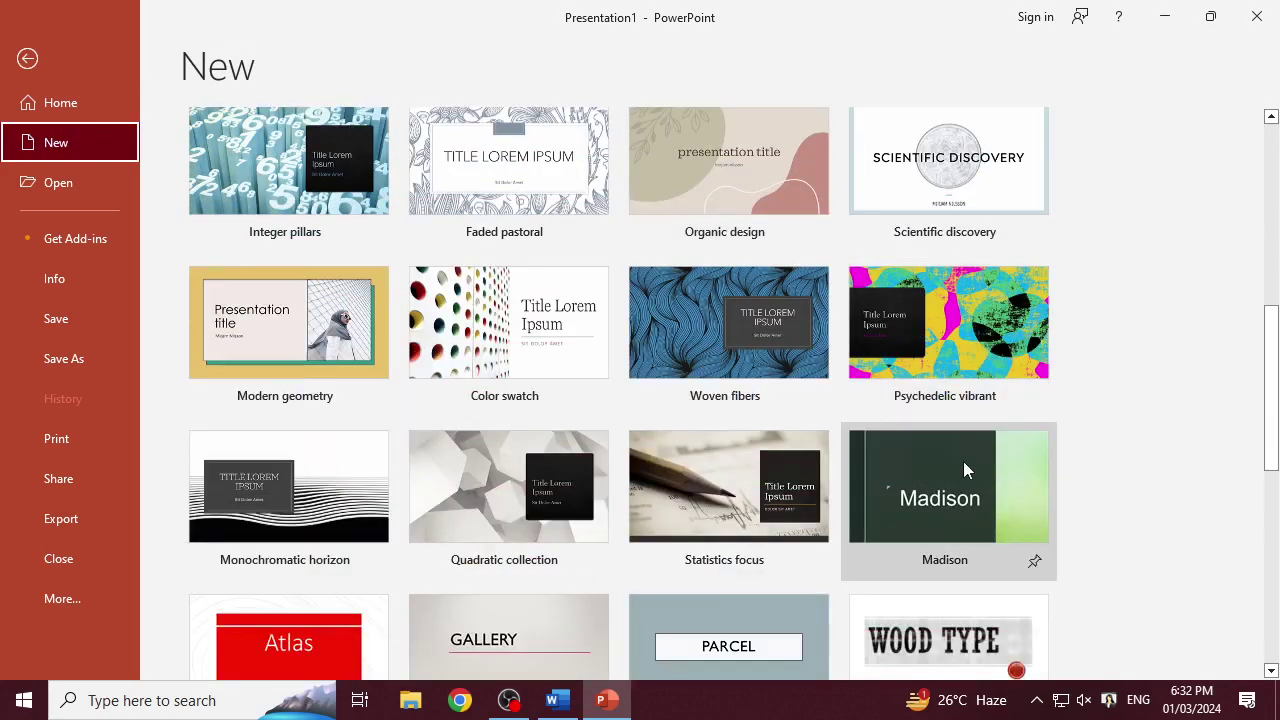
scroll(960, 454, down, 2)
scroll(862, 455, up, 1)
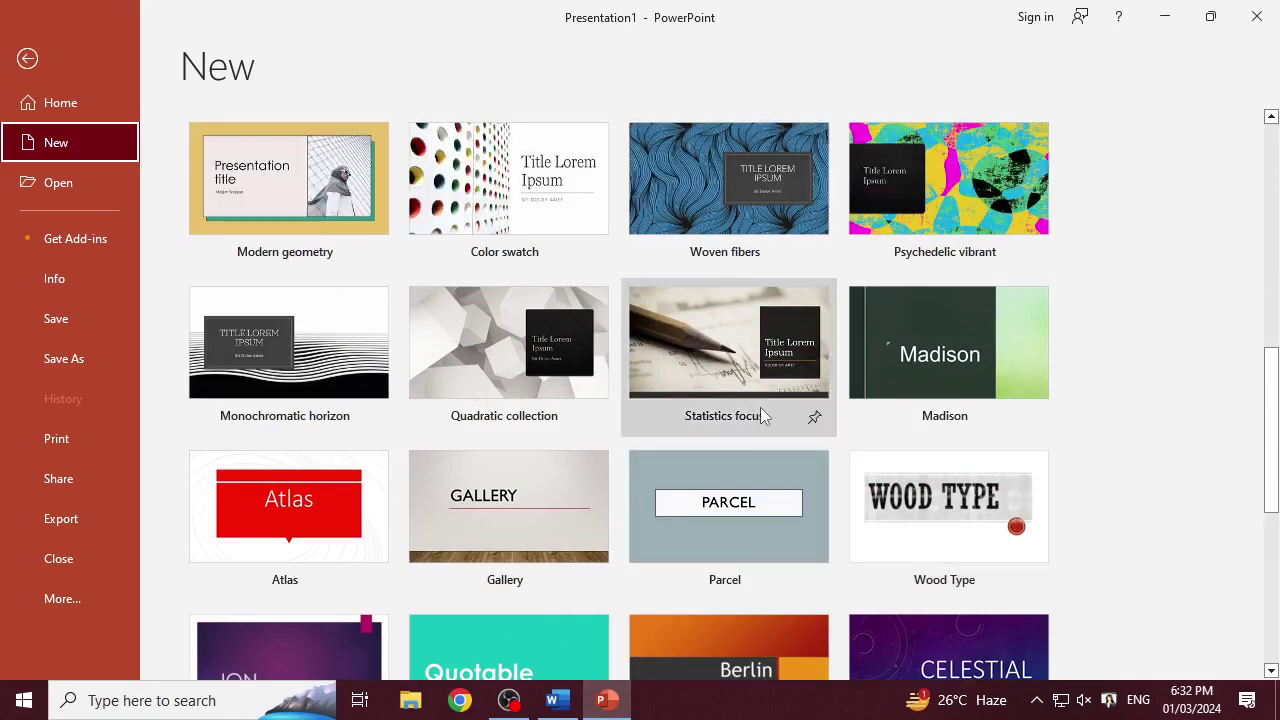
- Create a new presentation from Statistics focus after browsing the Madison and Atlas previews
click(655, 313)
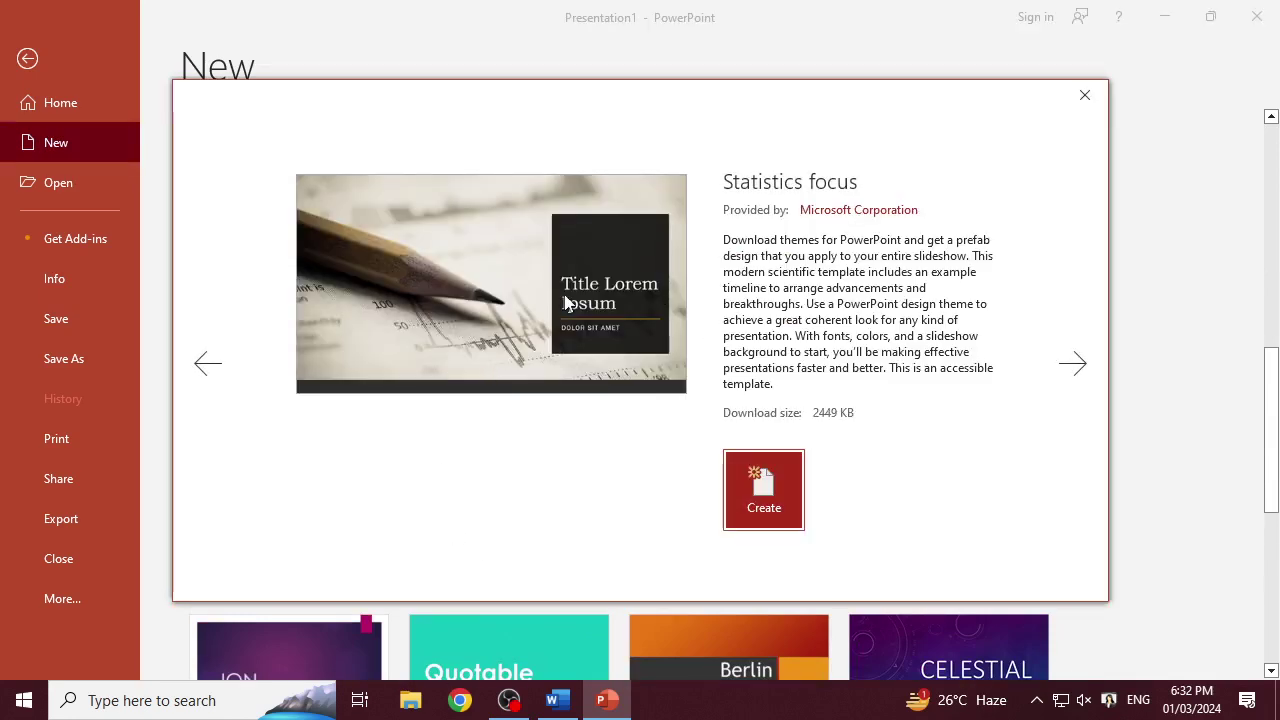
click(1094, 368)
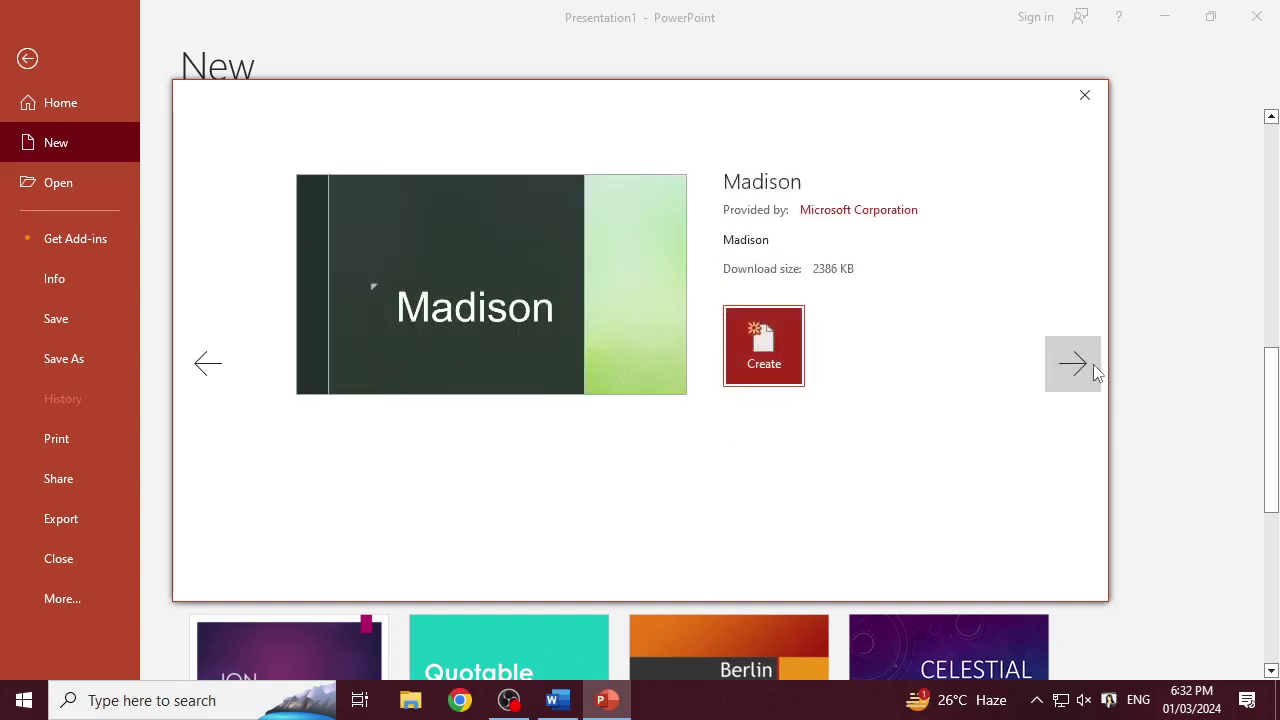
click(1094, 368)
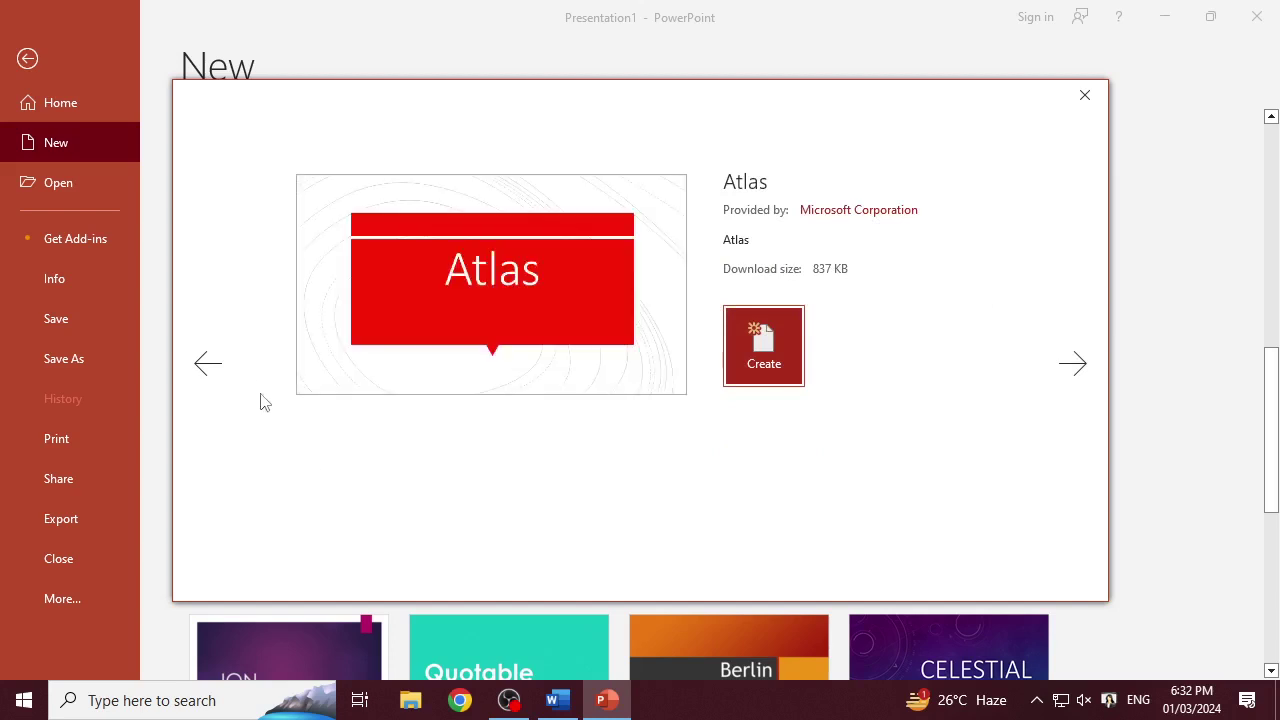
click(215, 374)
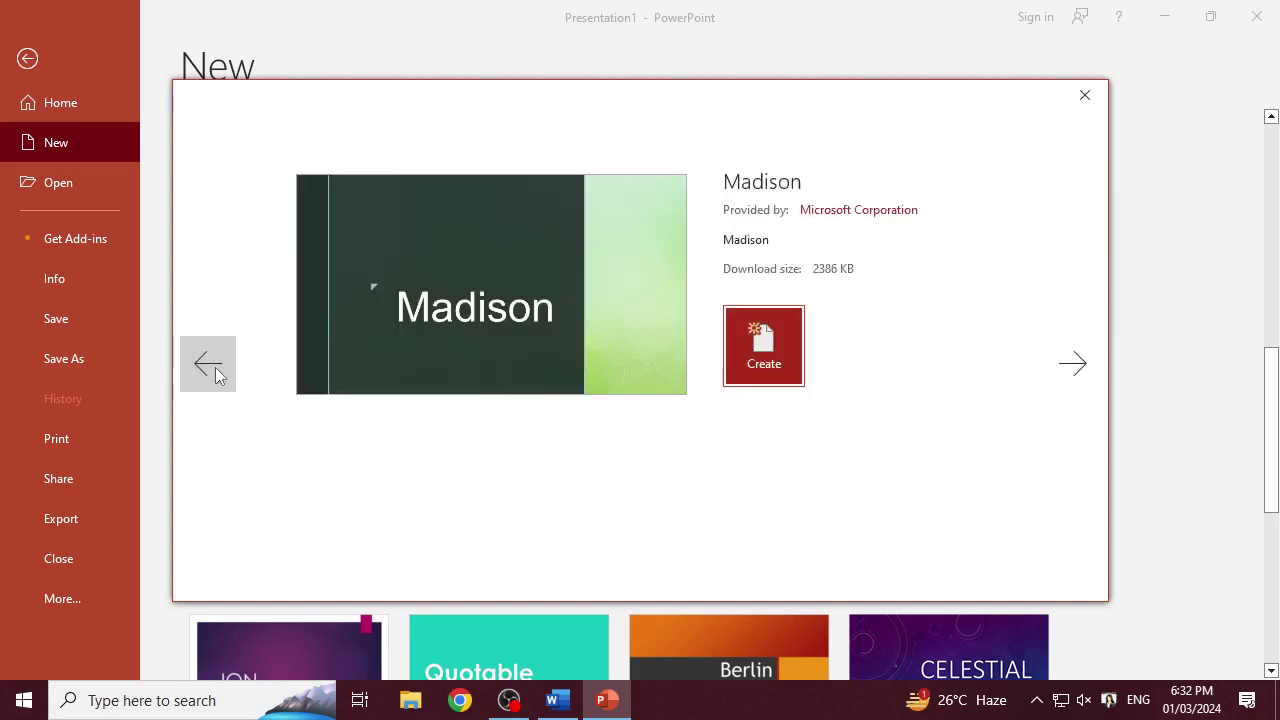
click(215, 374)
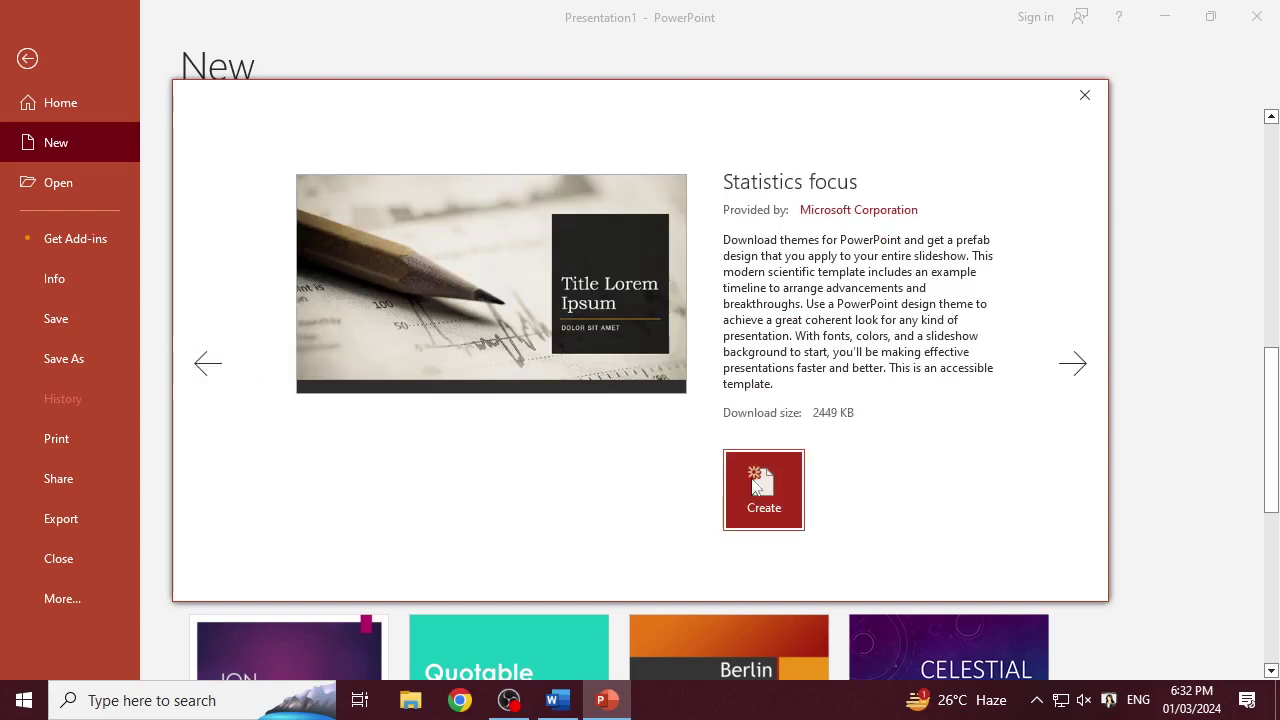
click(760, 488)
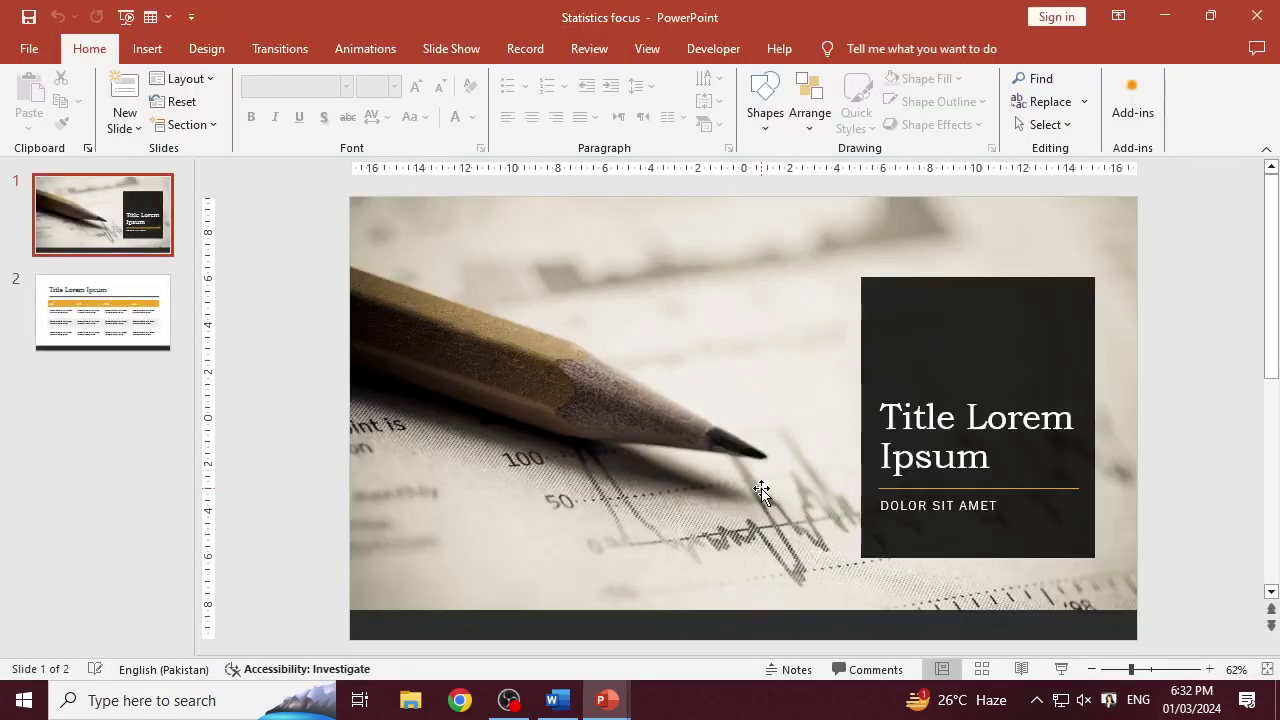
click(105, 310)
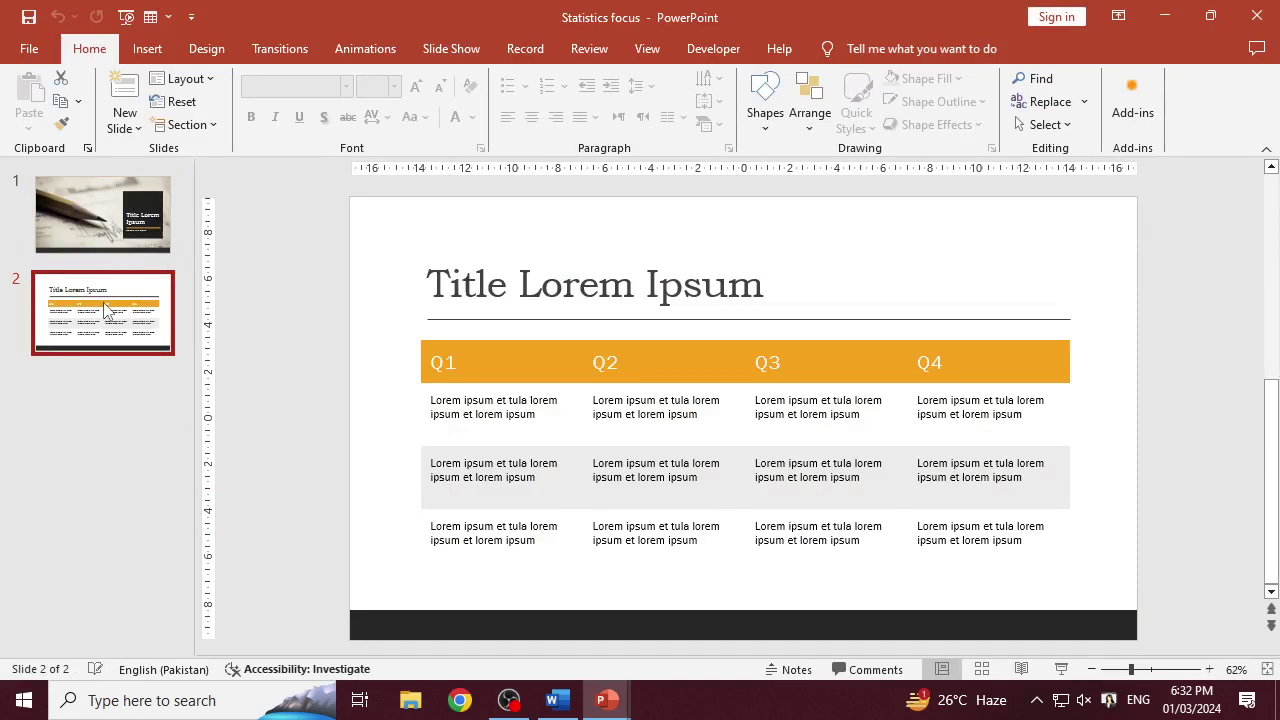
- Duplicate the table slide with Ctrl+D, then go to the File backstage Home page
key(ctrl+d)
key(ctrl+d)
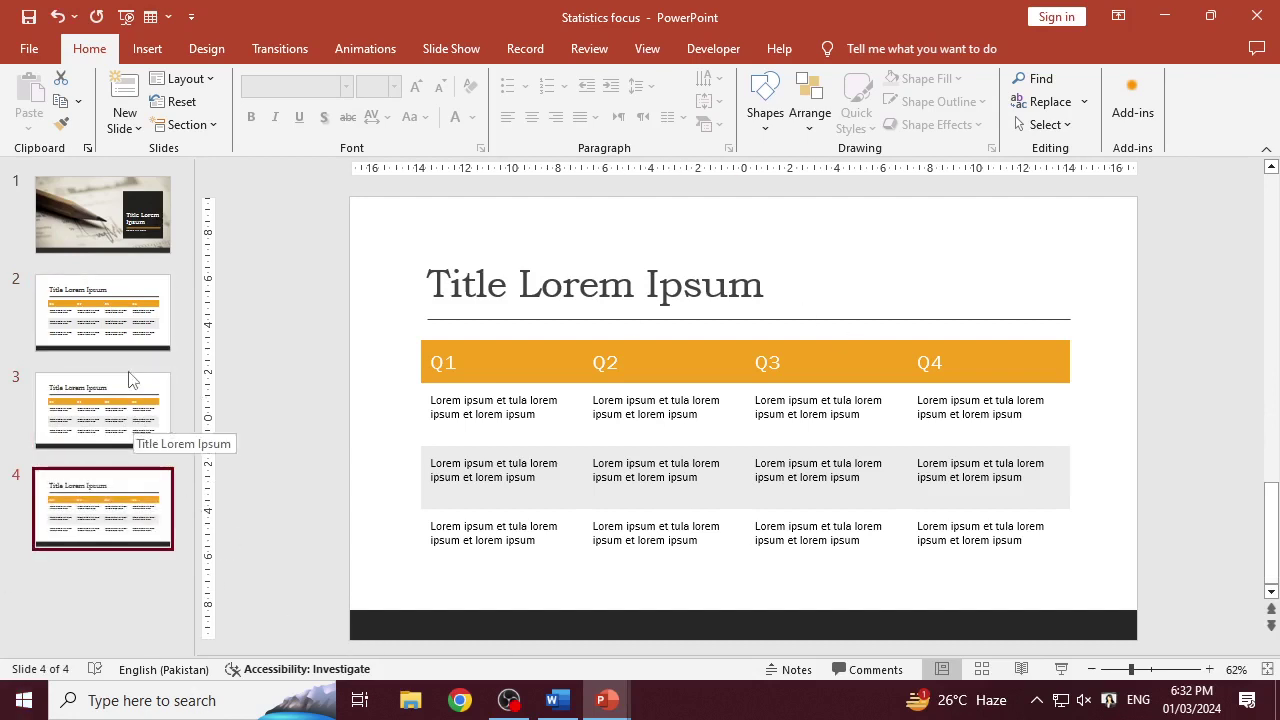
click(29, 48)
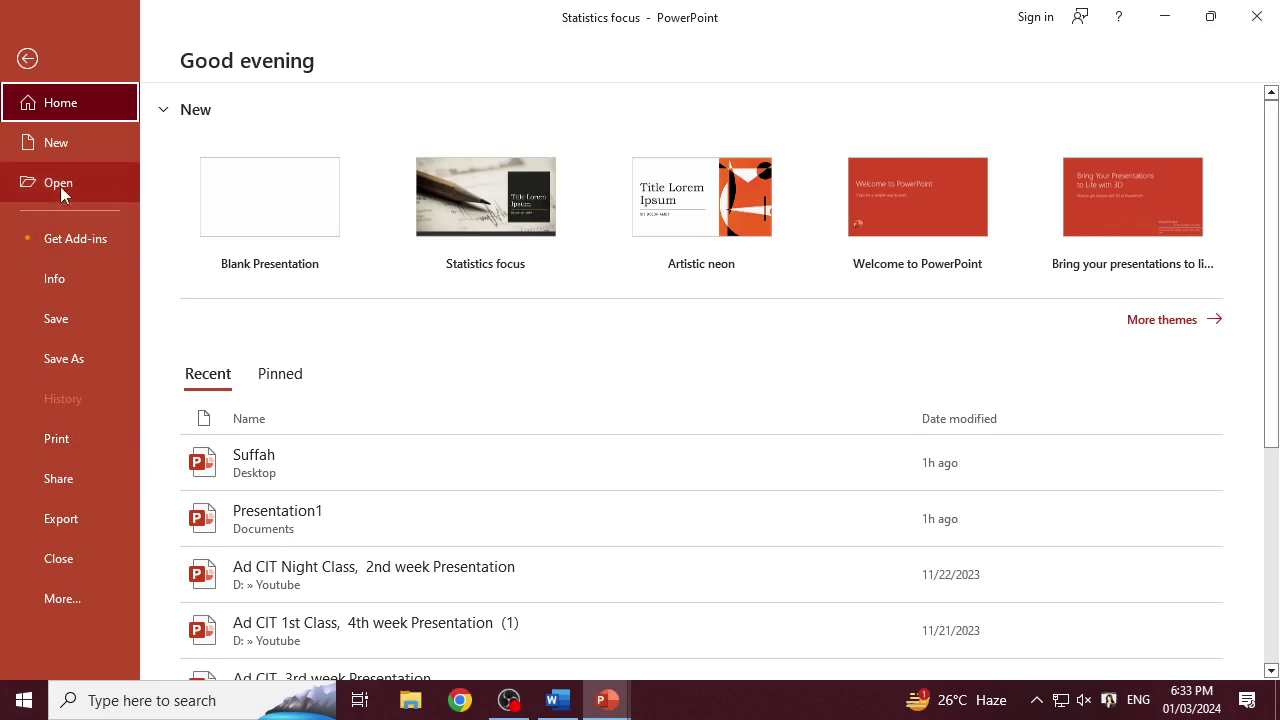
- Open the ETYRTYRE presentation from the computer
click(60, 186)
click(248, 371)
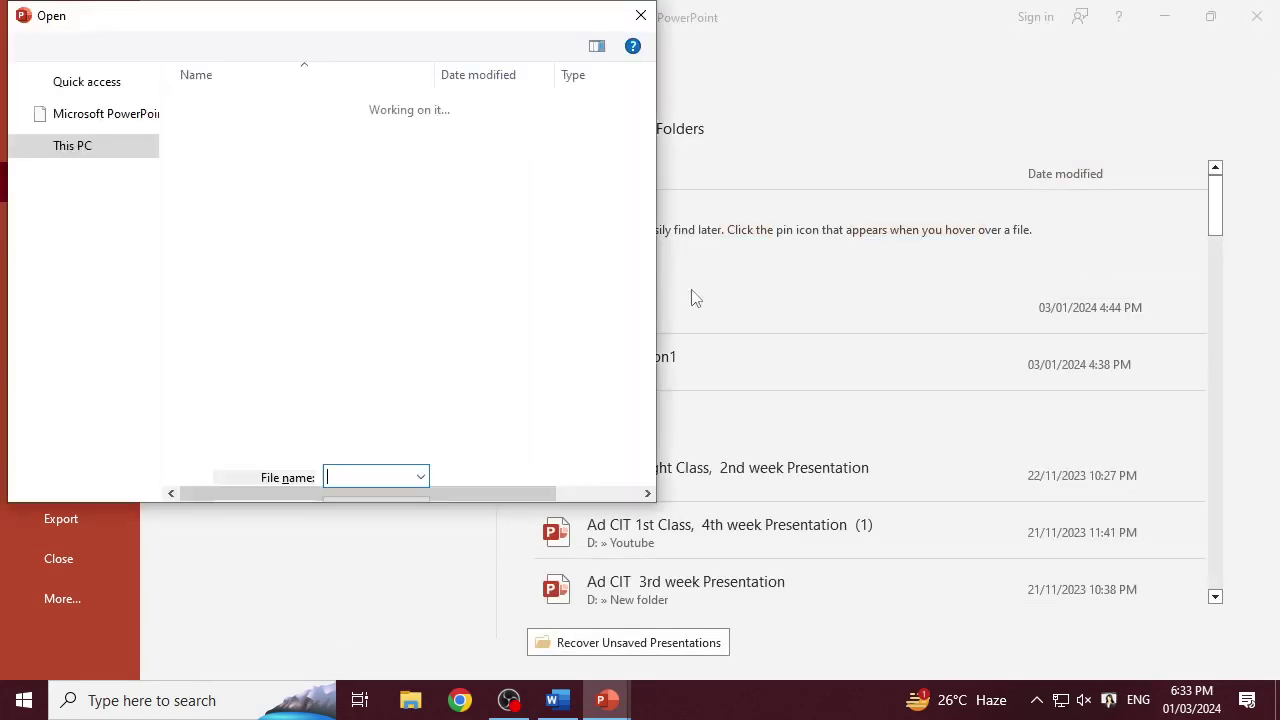
click(226, 265)
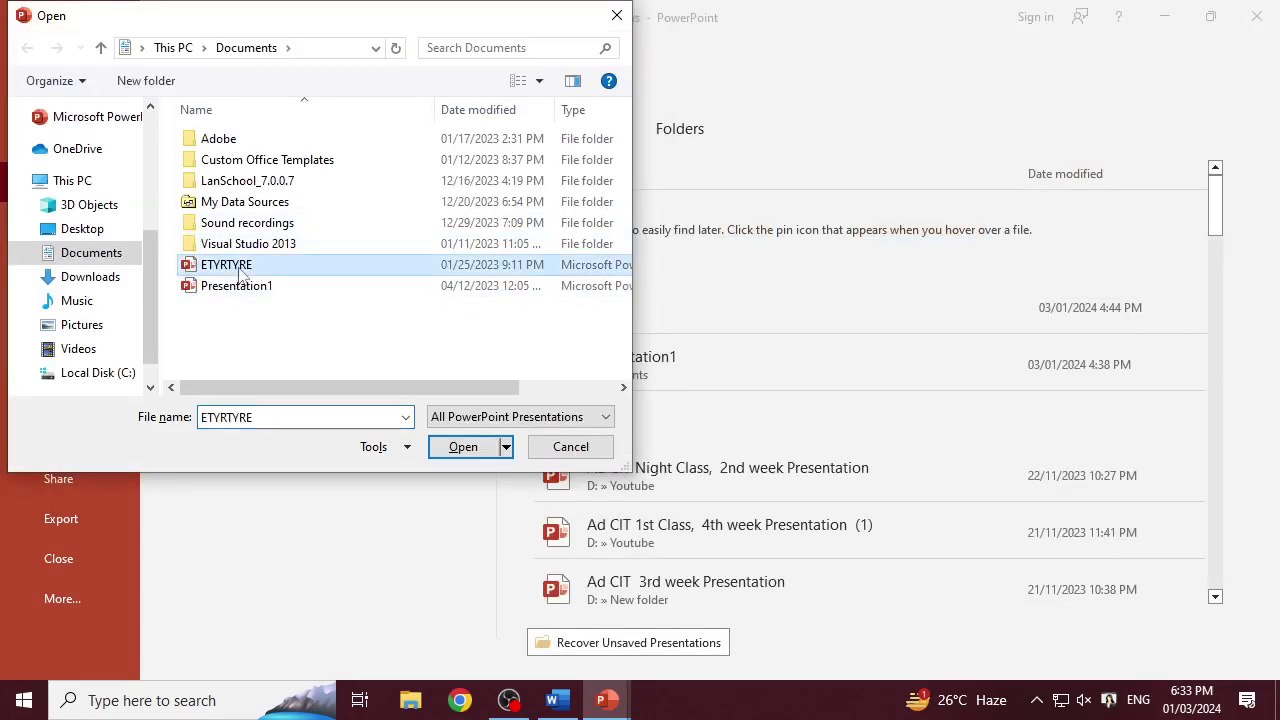
click(465, 447)
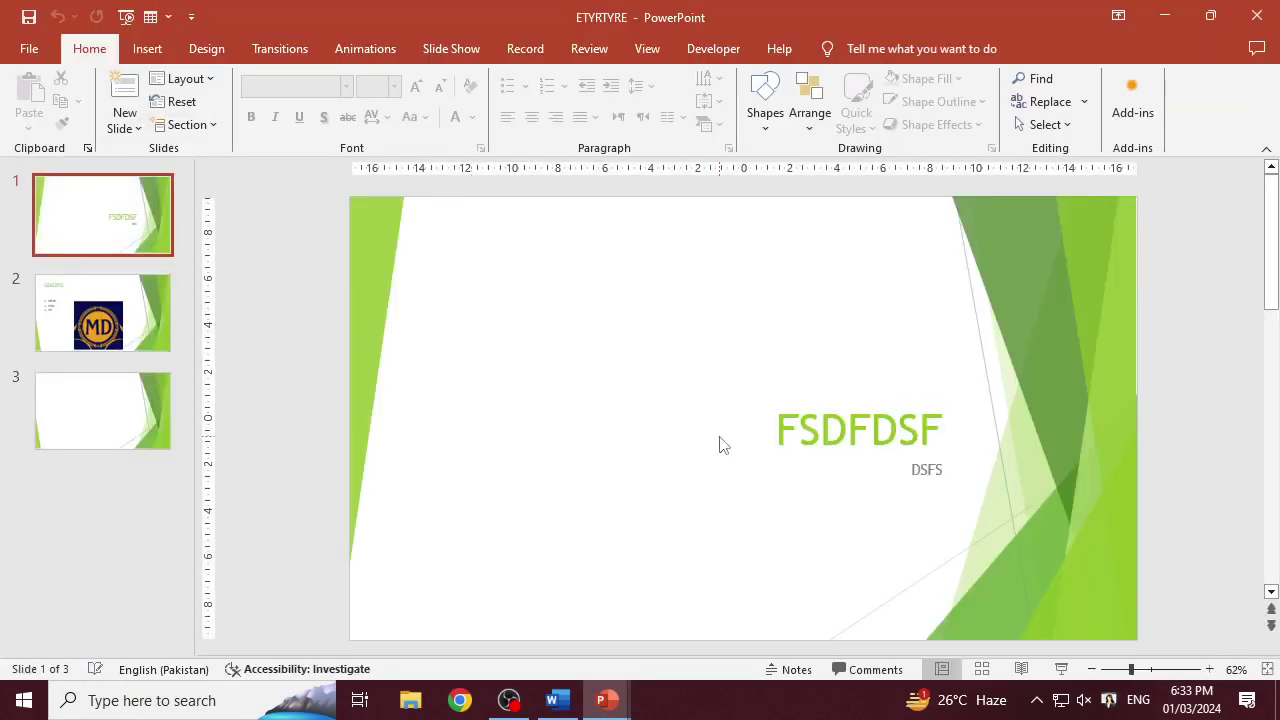
scroll(720, 443, down, 2)
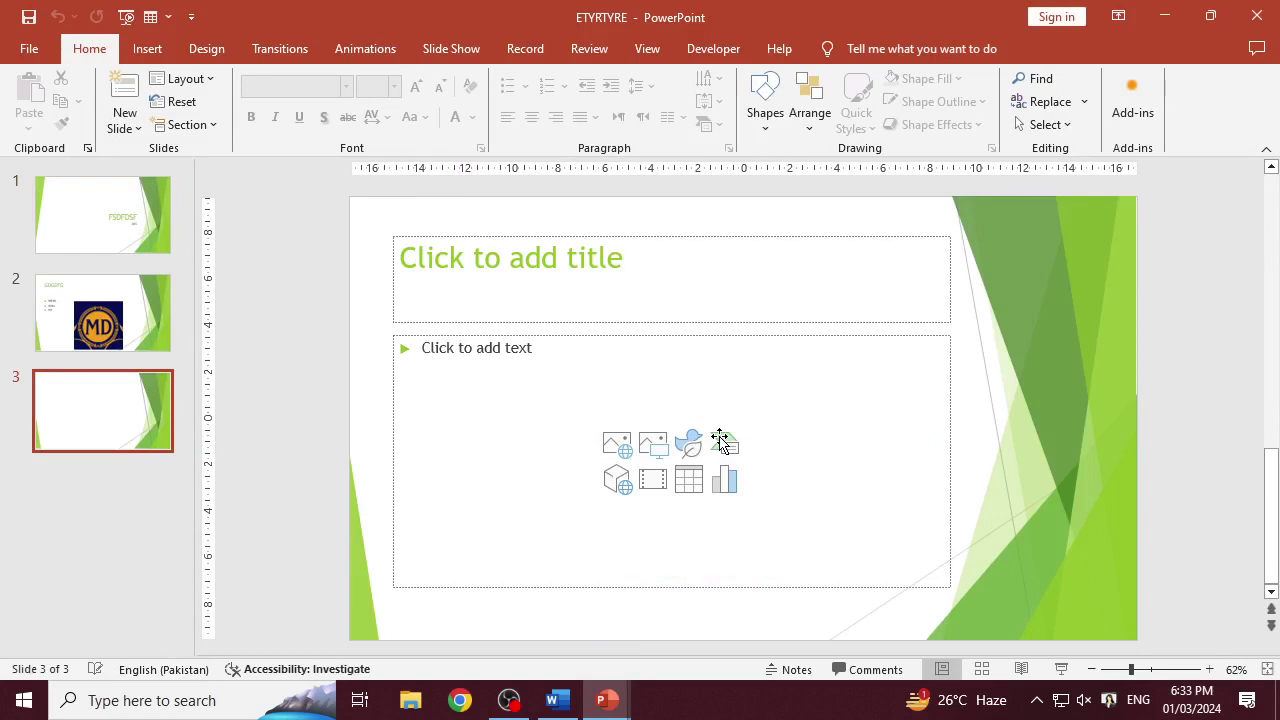
- Check ETYRTYRE's file information (3 slides, 72.5KB, title FSDFDSF), then close it
click(29, 48)
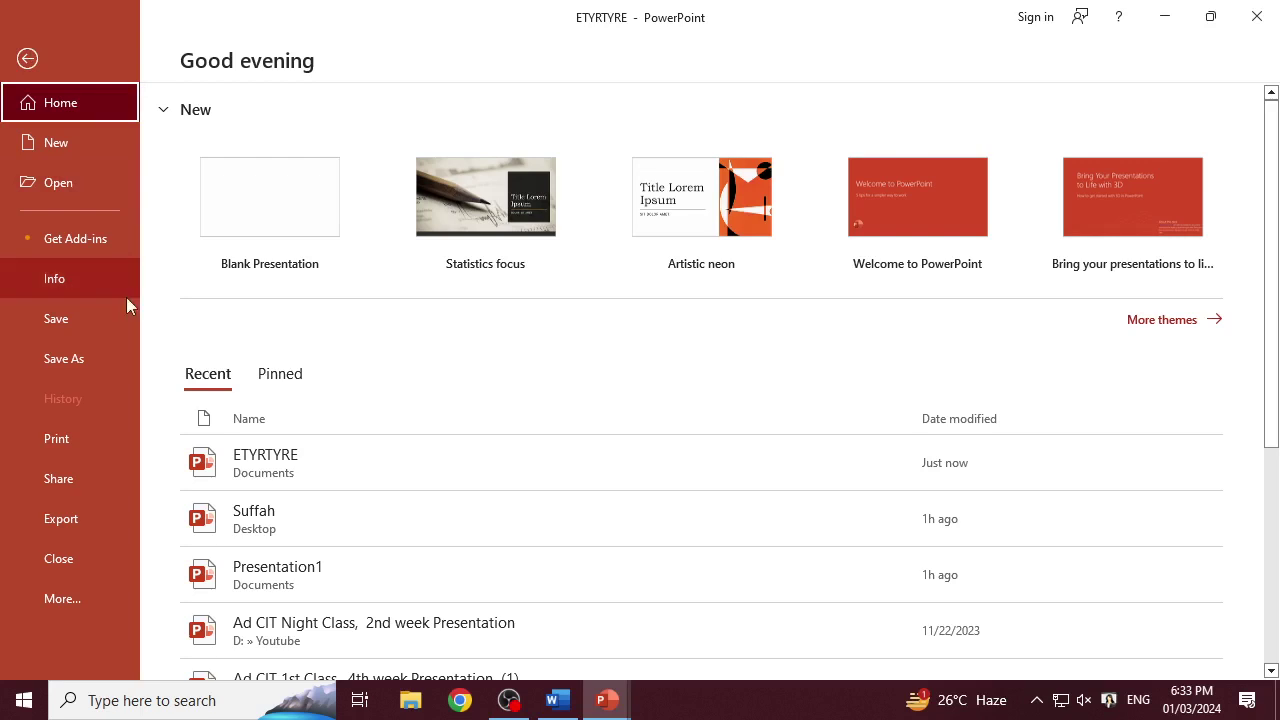
click(117, 288)
scroll(955, 316, down, 2)
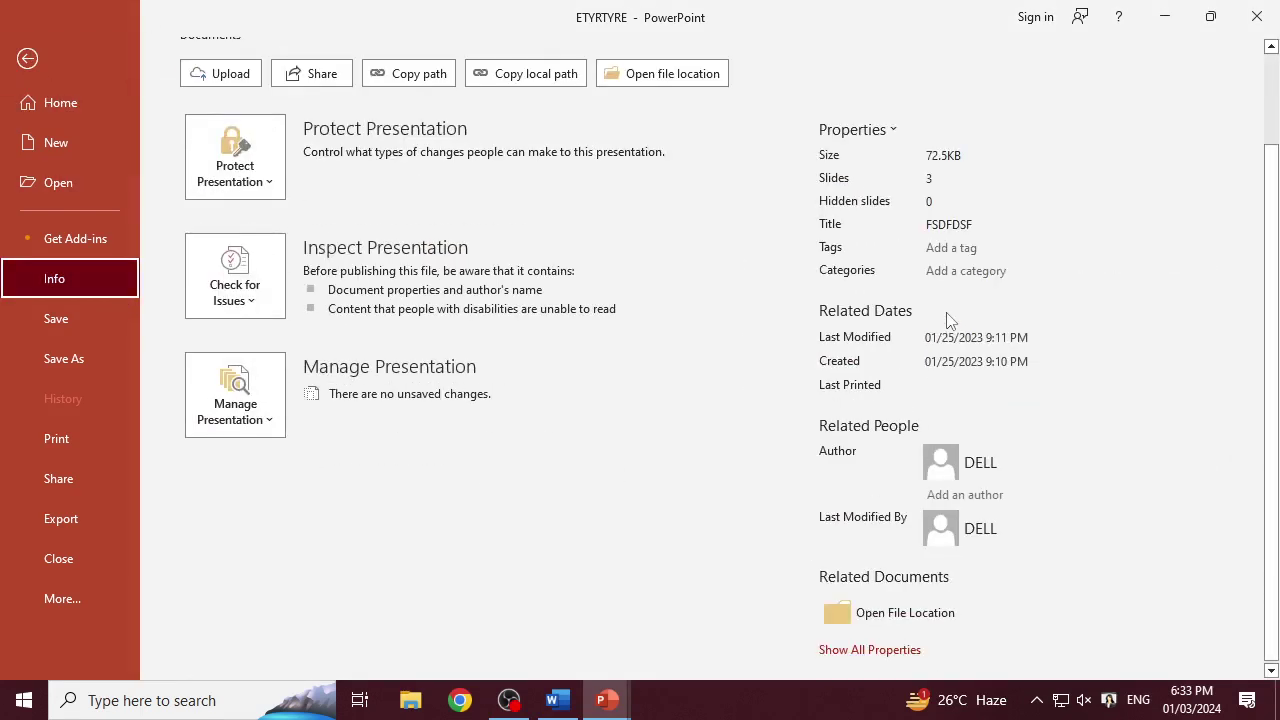
scroll(949, 320, up, 2)
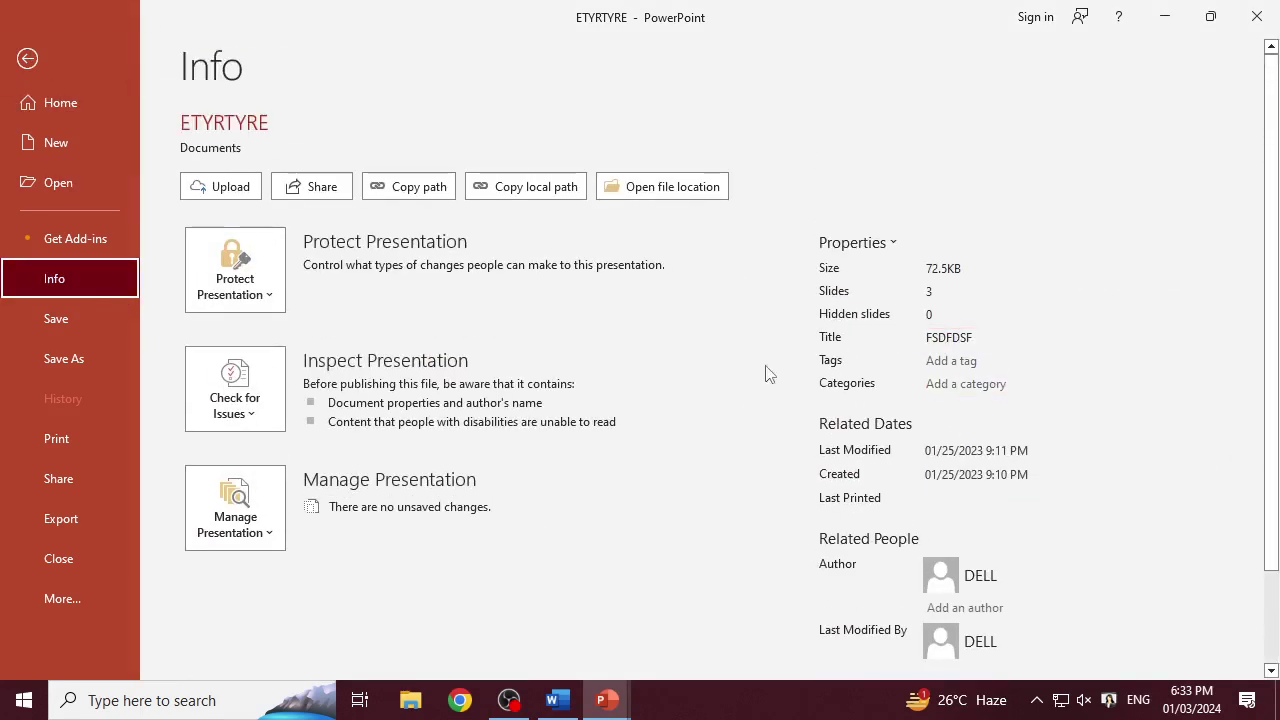
click(91, 319)
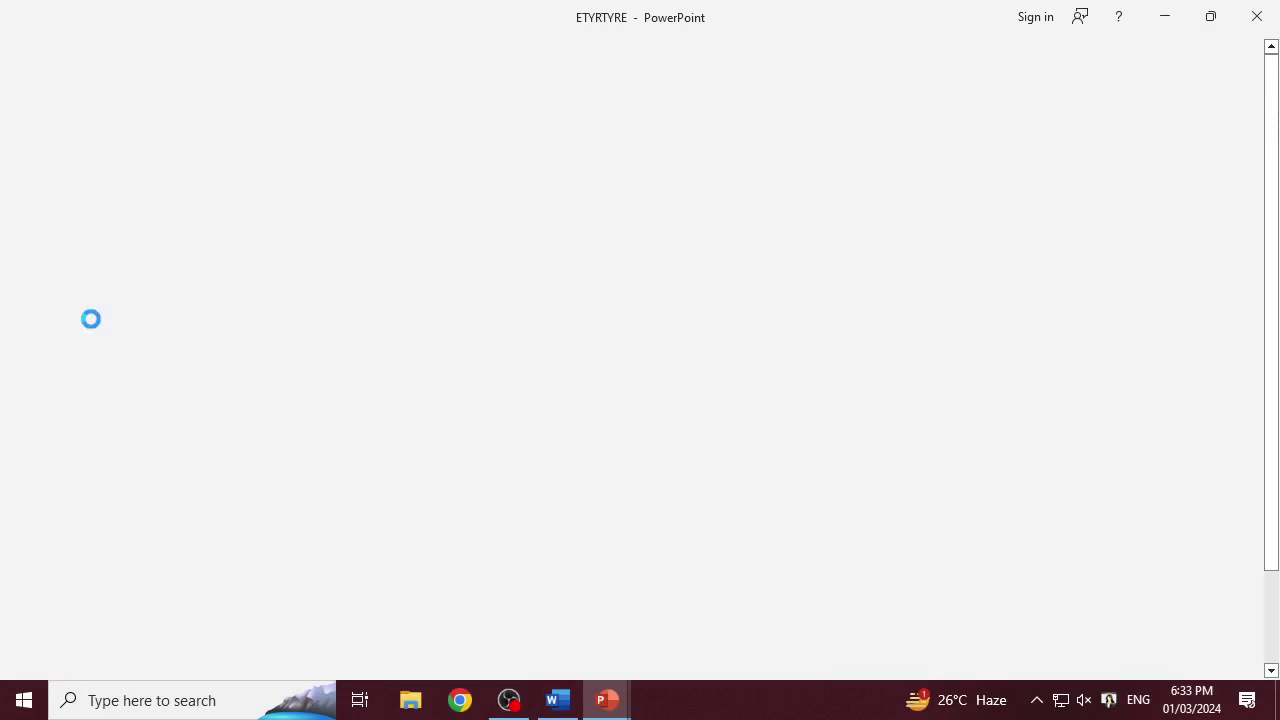
- Bring the Statistics focus deck forward and choose the Desktop as the Save As location
click(1257, 16)
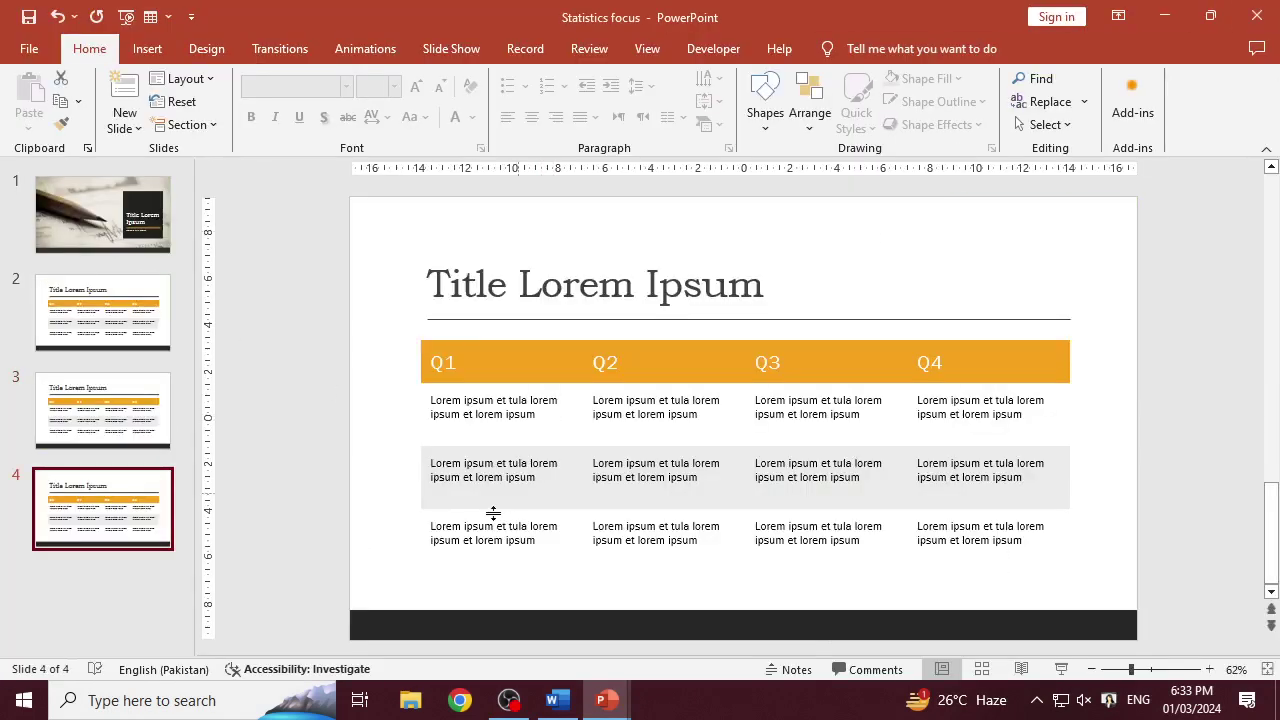
click(16, 50)
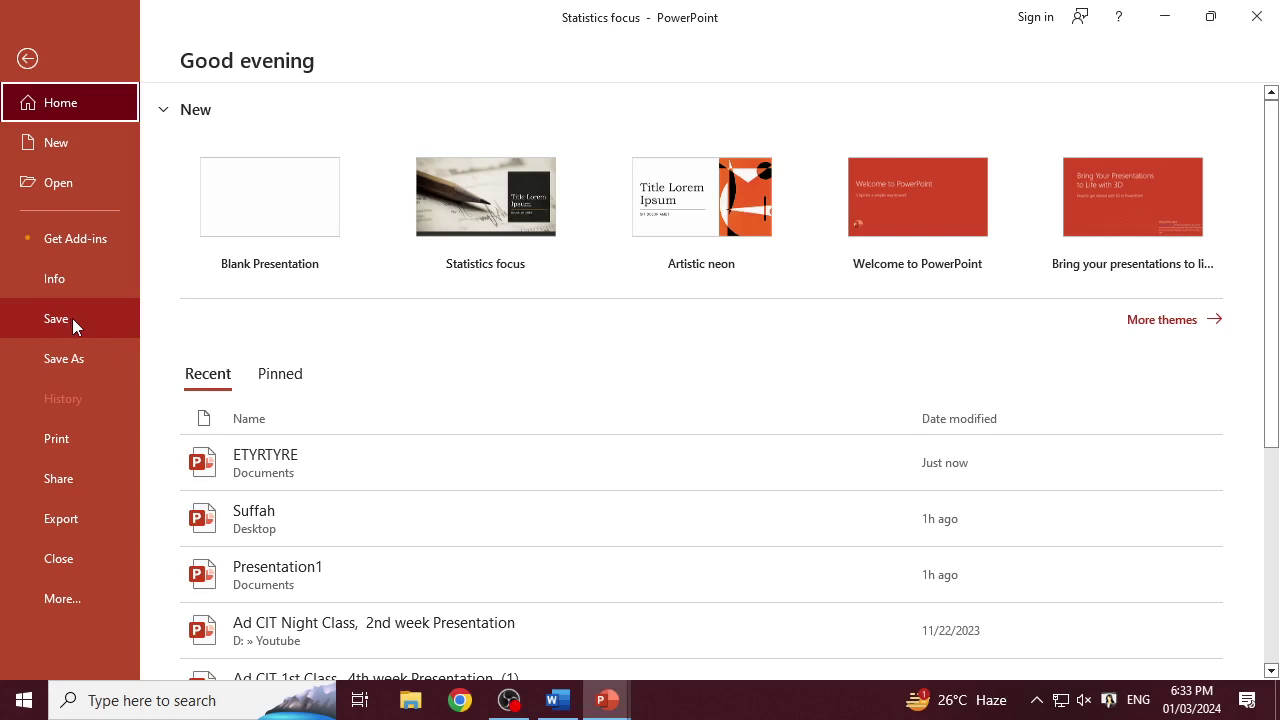
click(72, 318)
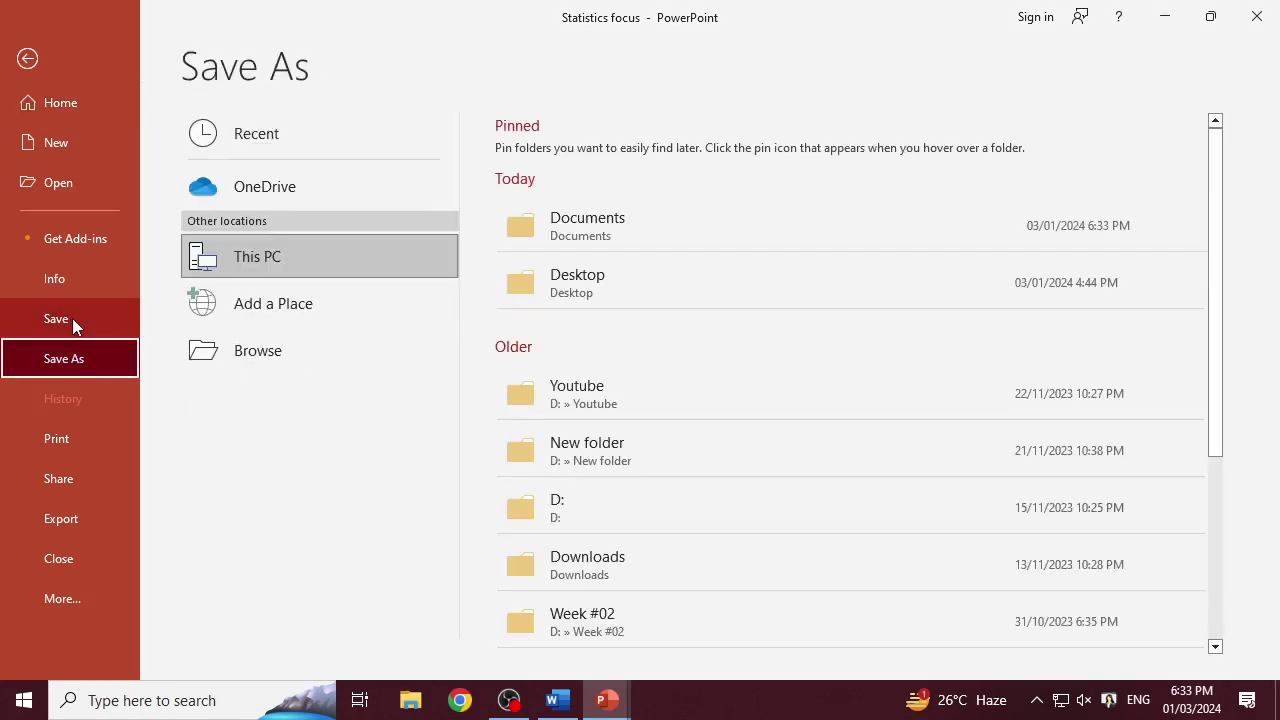
click(229, 352)
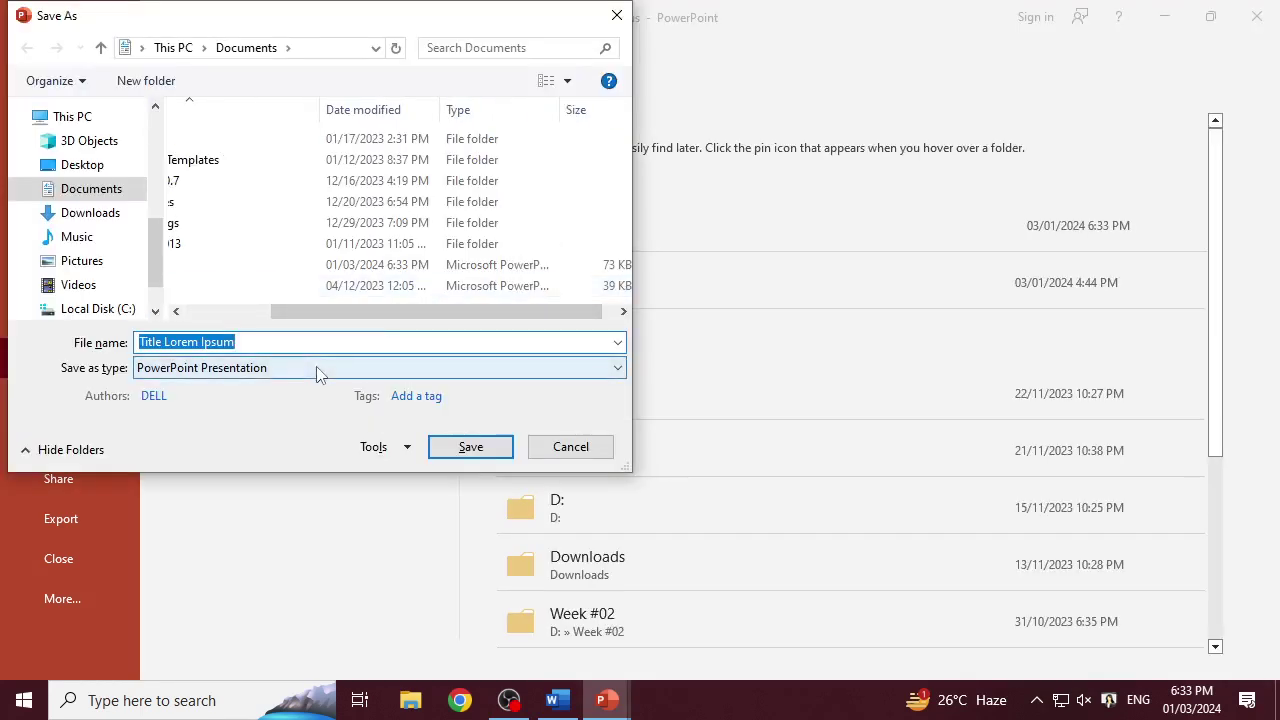
scroll(134, 250, up, 2)
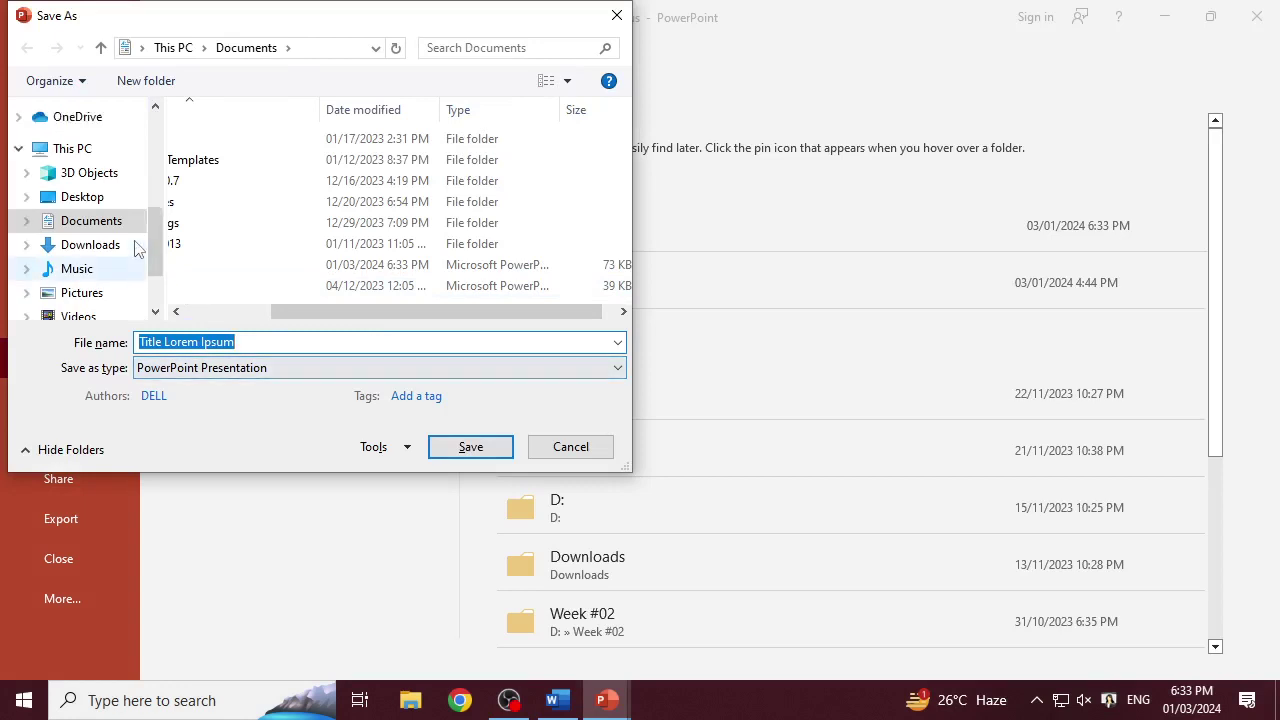
scroll(134, 250, up, 2)
scroll(103, 135, up, 2)
scroll(103, 135, up, 2)
scroll(134, 206, up, 2)
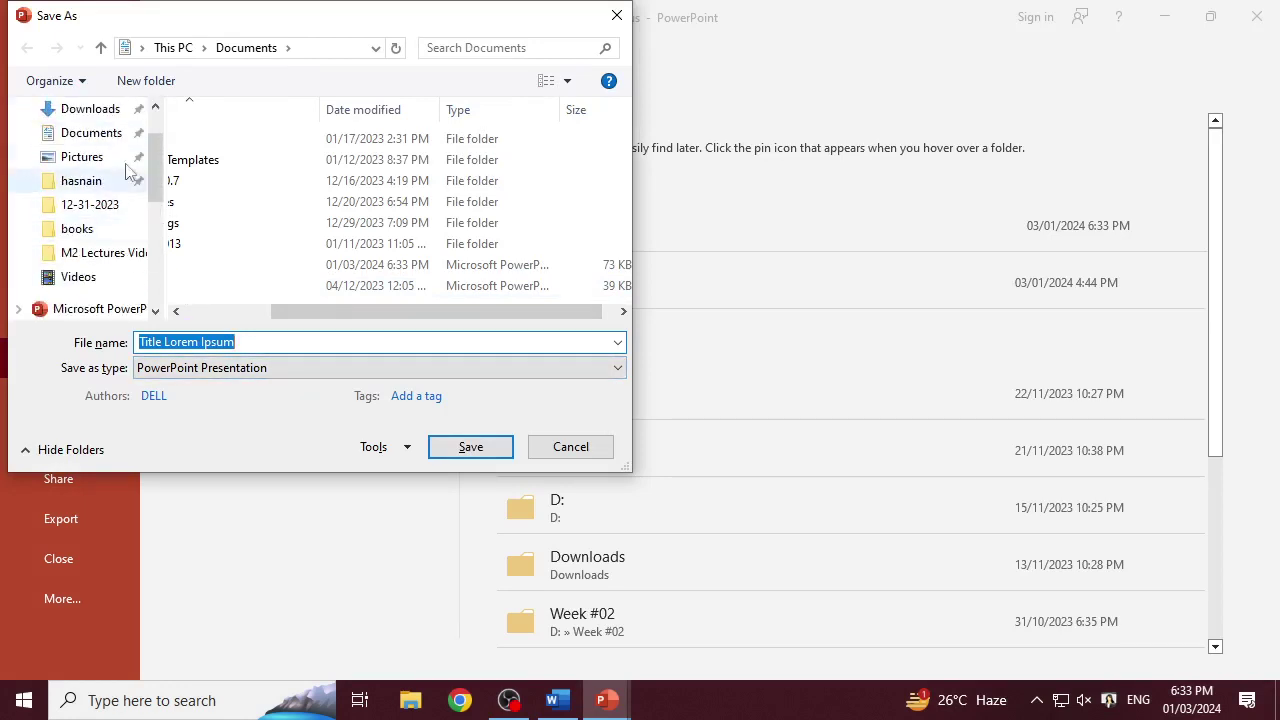
scroll(134, 169, up, 1)
scroll(109, 126, up, 2)
click(82, 148)
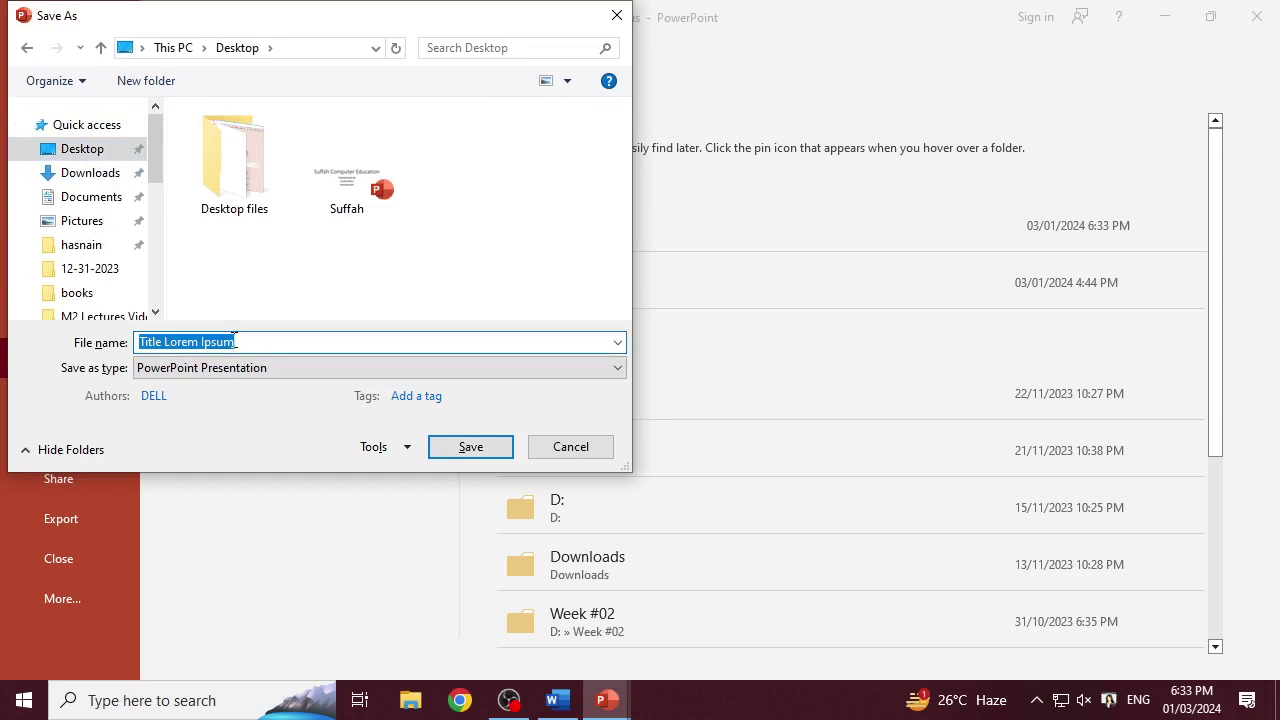
- Name the file 'presentaton 1' and save it to the Desktop
text(pres)
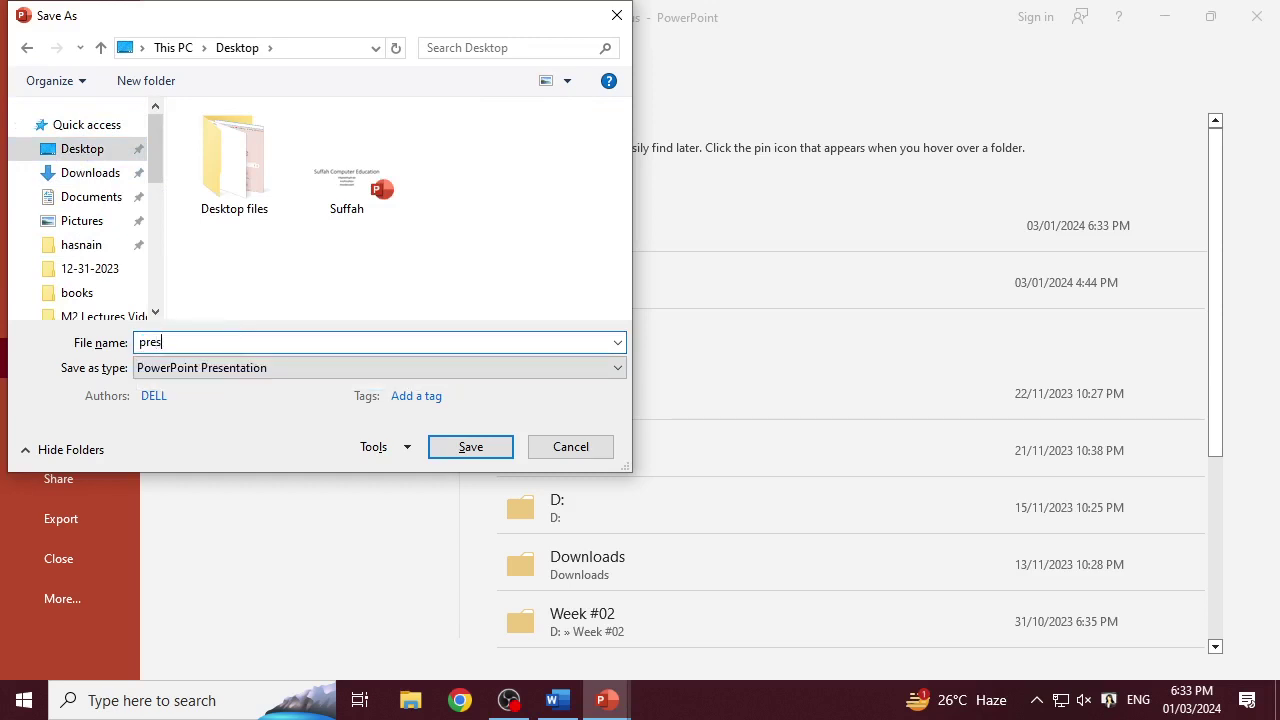
text(entswtio)
text(n)
key(BackSpace)
key(BackSpace)
key(BackSpace)
key(BackSpace)
key(BackSpace)
key(BackSpace)
text(a)
text(ton 1)
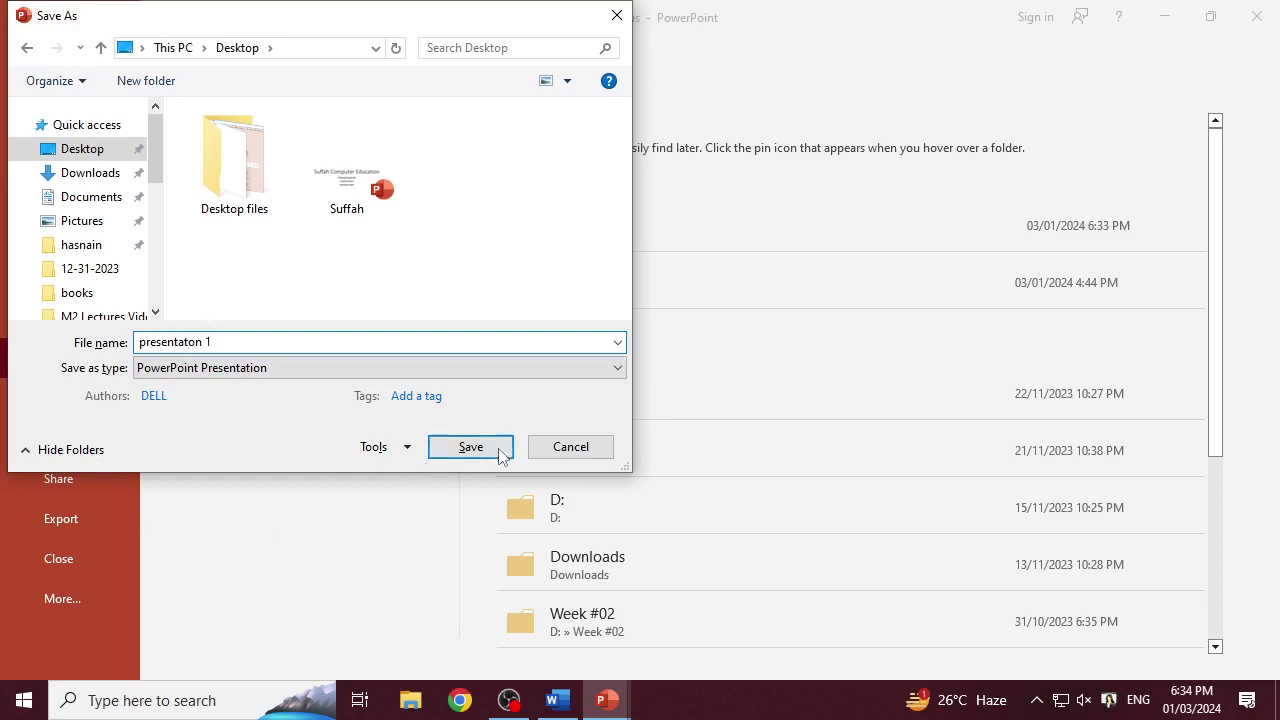
click(495, 449)
click(743, 421)
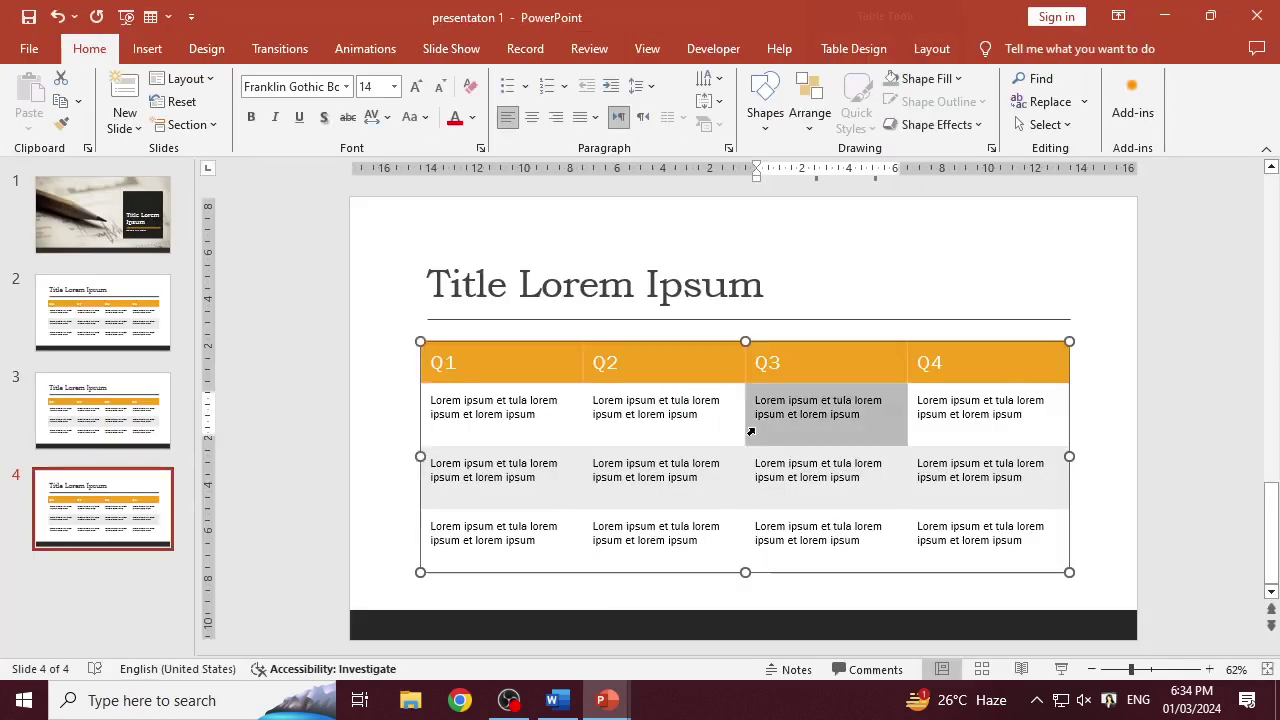
- Delete the trailing words from the first Q2 table cell and save the presentation
double_click(697, 414)
key(BackSpace)
key(BackSpace)
key(BackSpace)
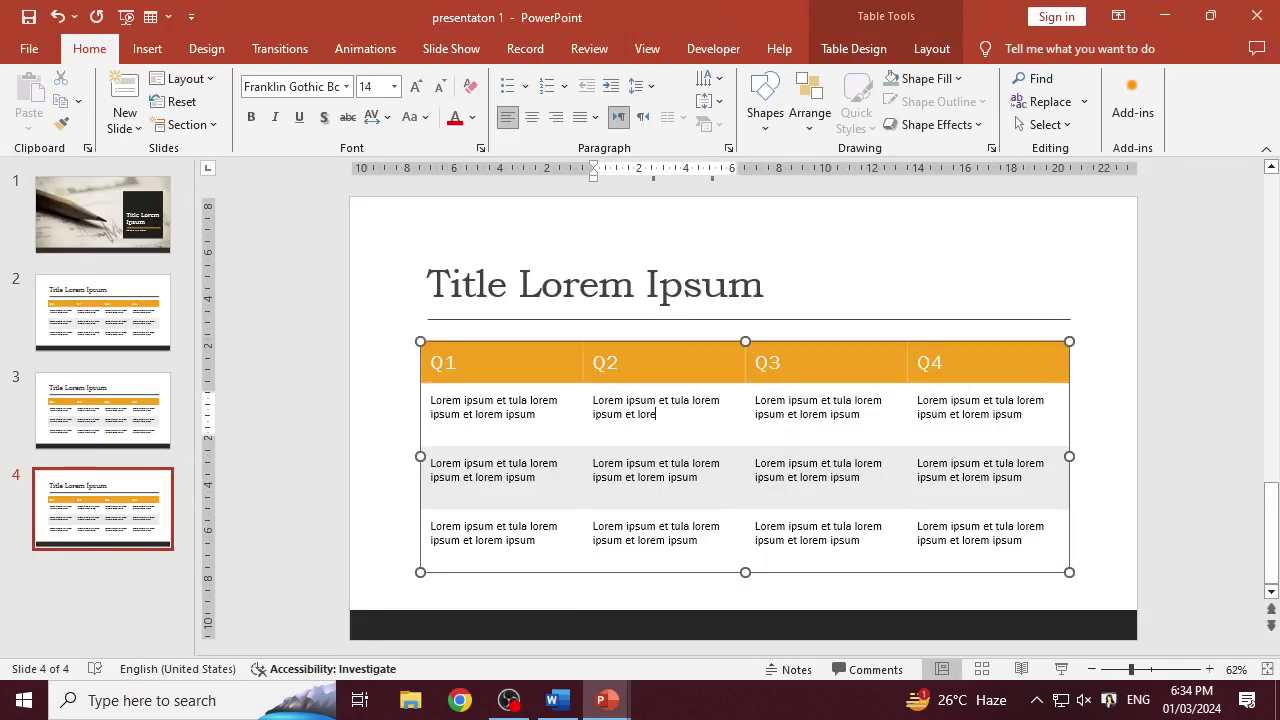
key(BackSpace)
key(BackSpace)
key(BackSpace)
key(BackSpace)
key(BackSpace)
key(BackSpace)
key(BackSpace)
key(BackSpace)
key(BackSpace)
key(BackSpace)
key(BackSpace)
key(BackSpace)
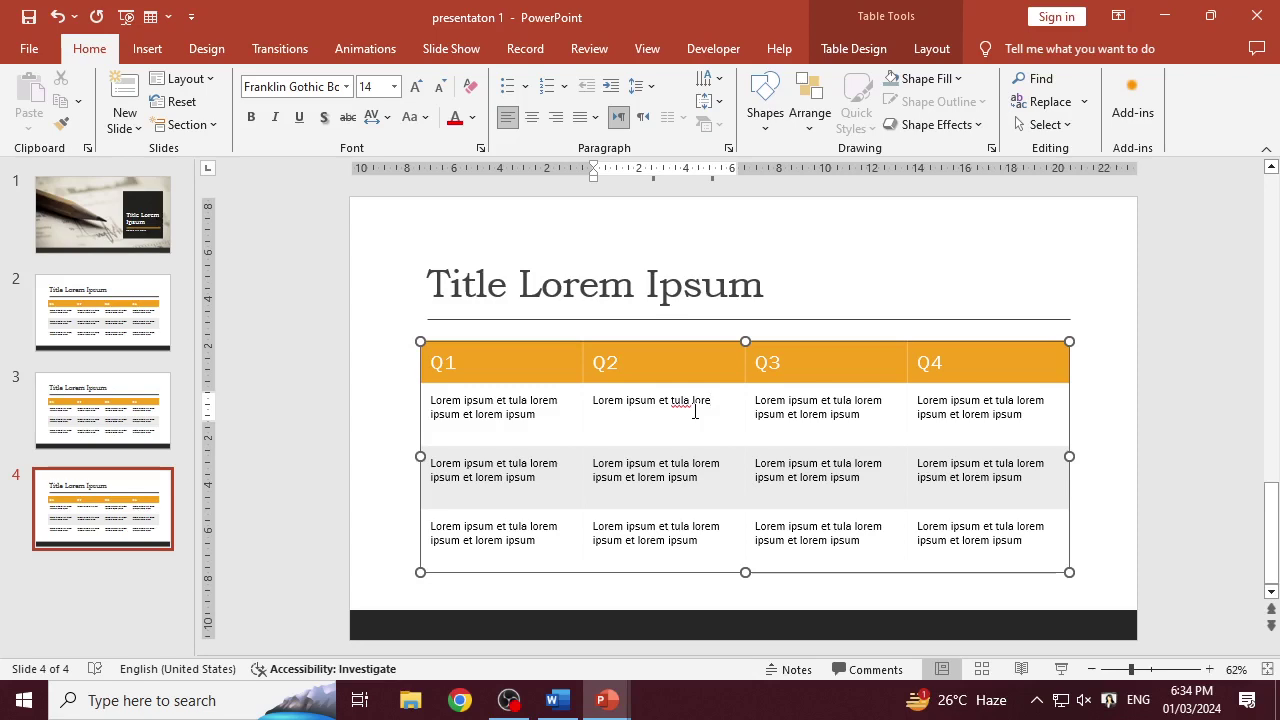
click(30, 51)
click(47, 321)
- Clear all text from the second-row Q3 table cell
triple_click(794, 474)
key(Delete)
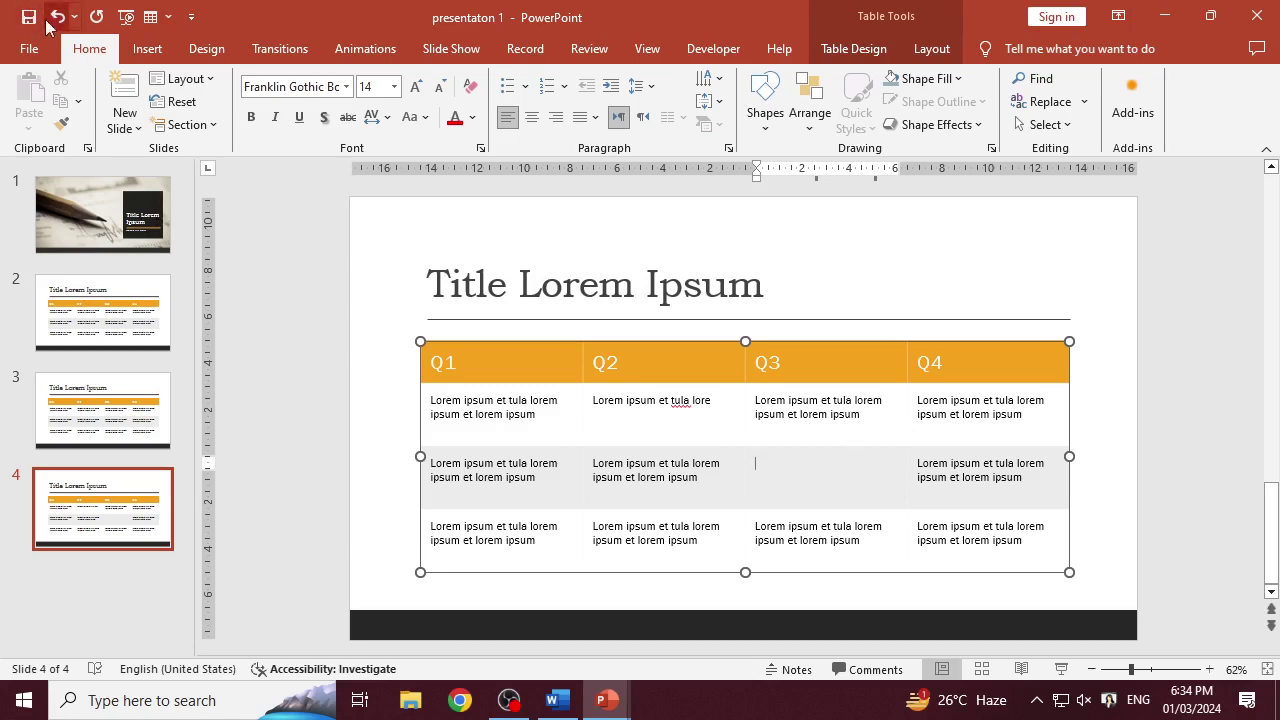
click(29, 48)
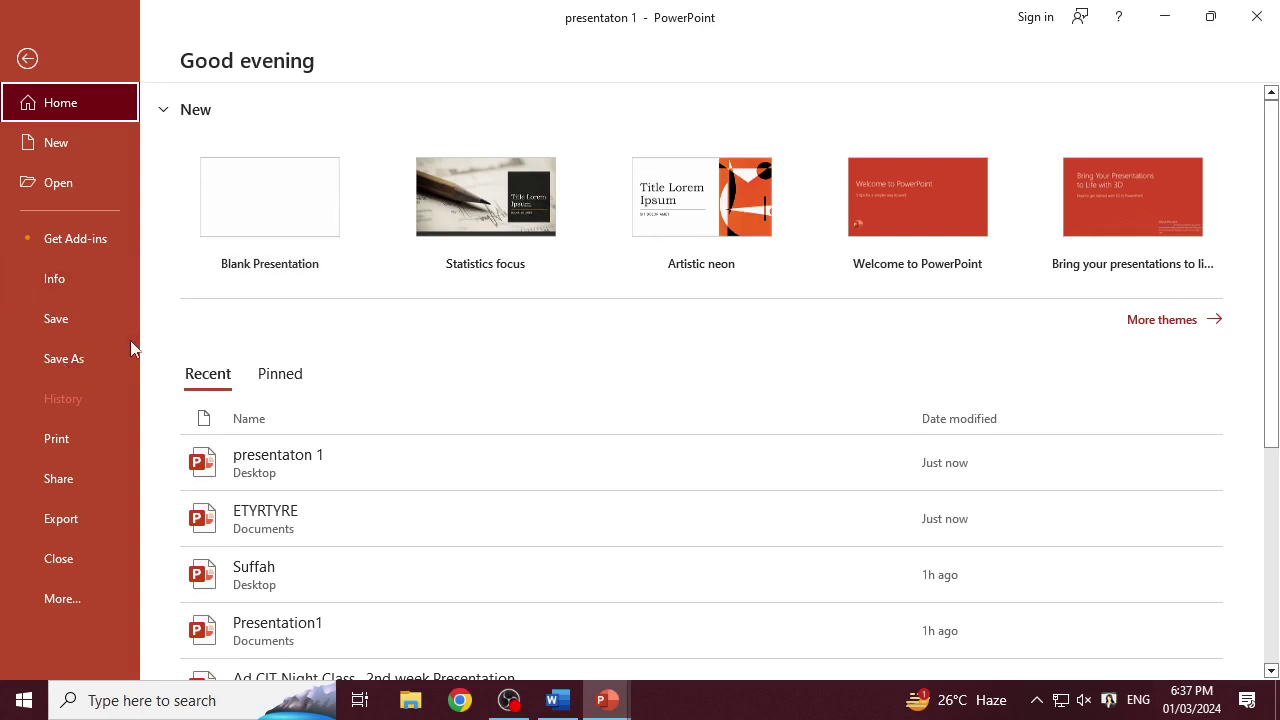
- Return to the slide, then start a Save As of Presentation1 and cancel it
click(27, 60)
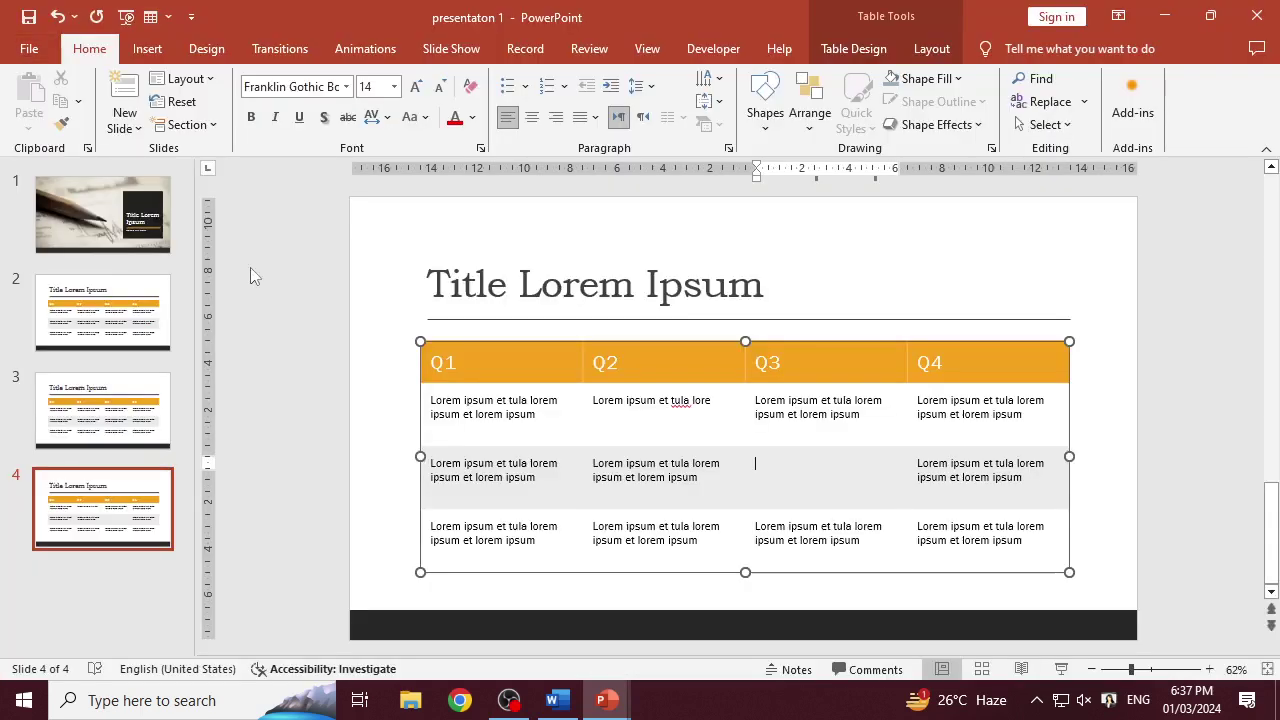
click(722, 424)
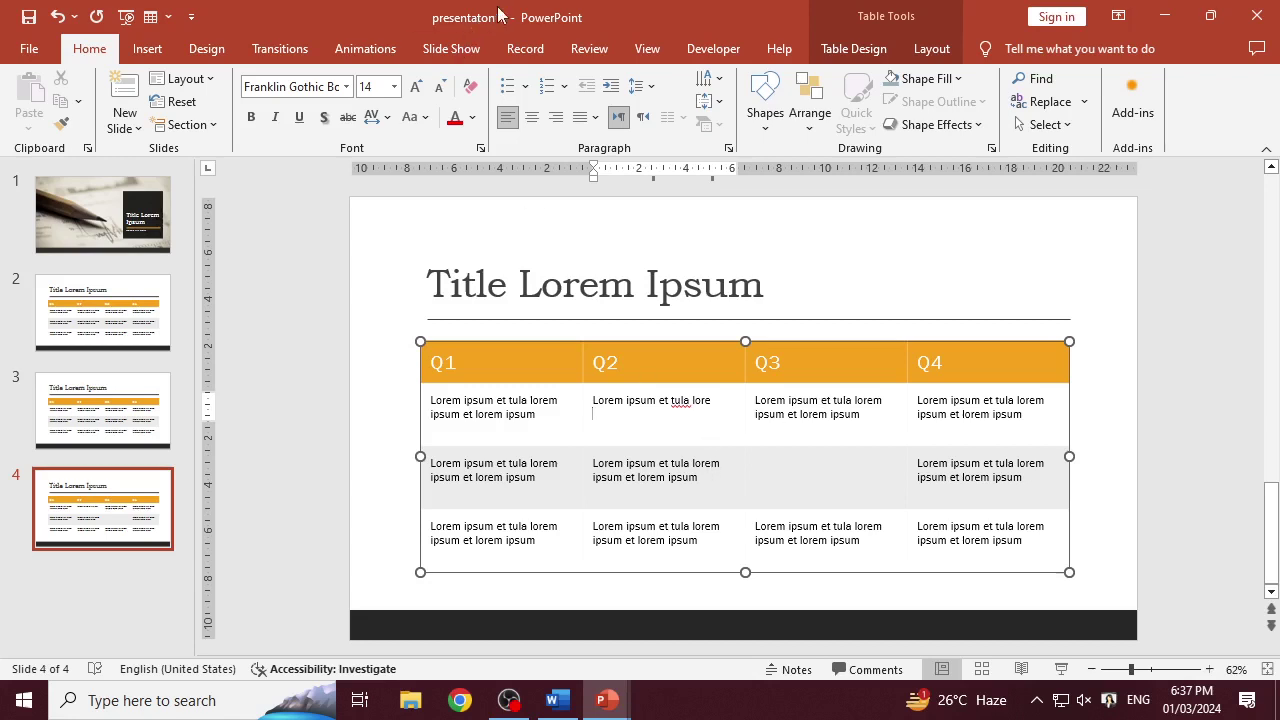
click(29, 48)
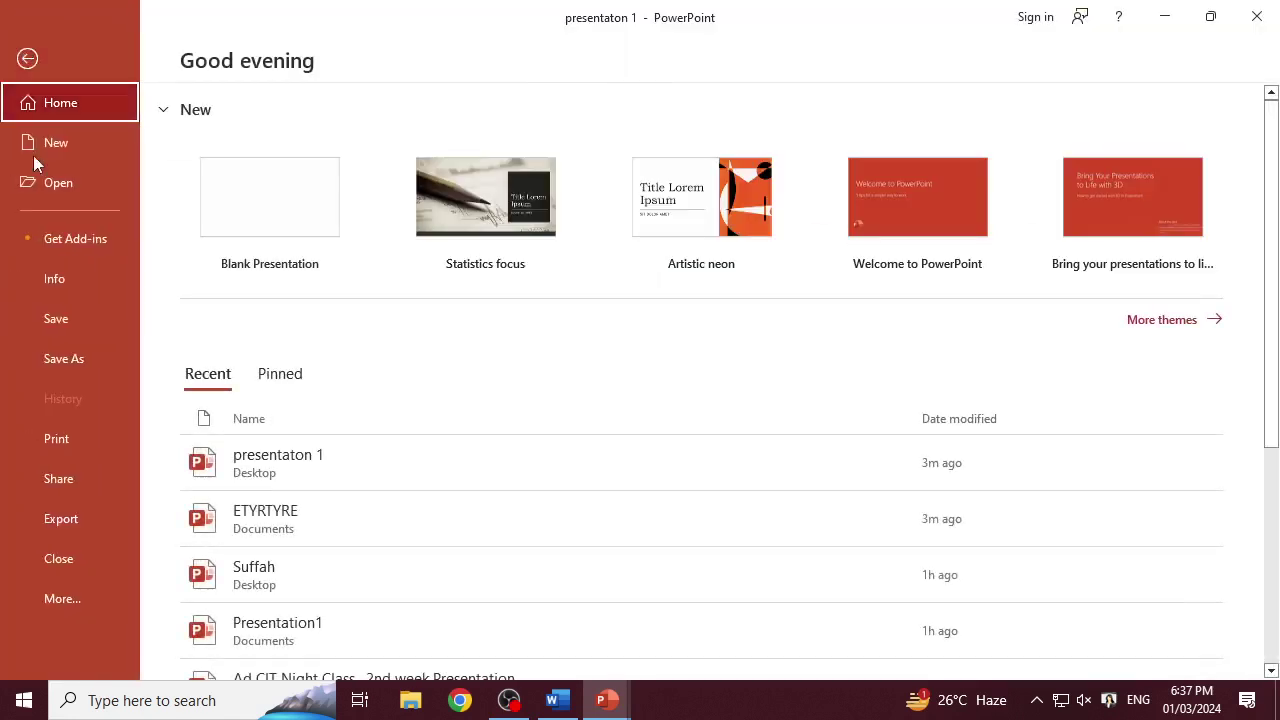
click(67, 360)
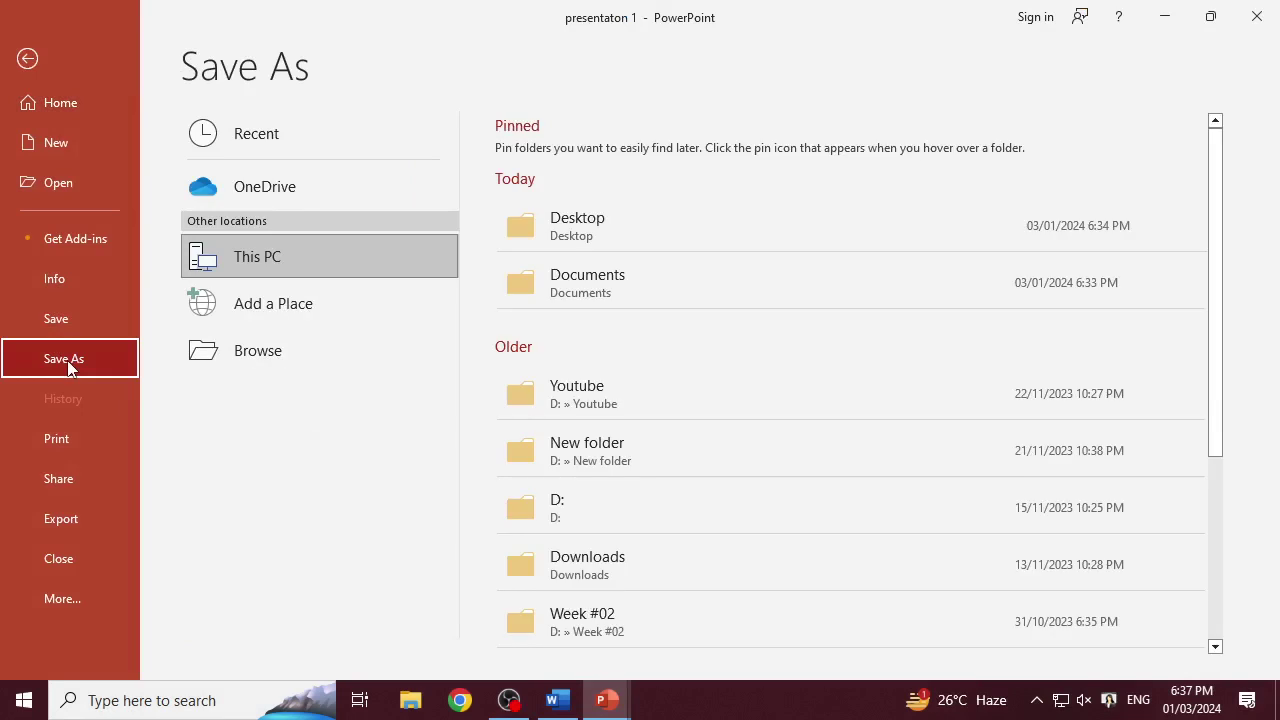
click(301, 356)
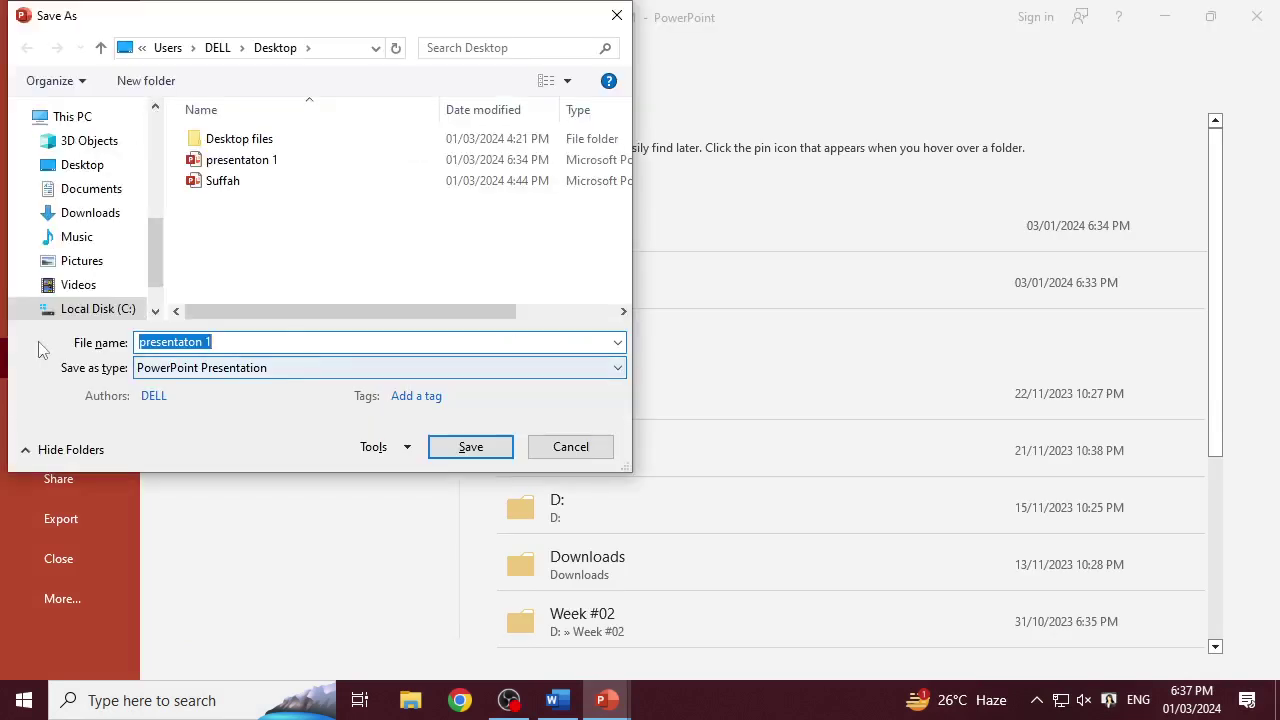
click(572, 450)
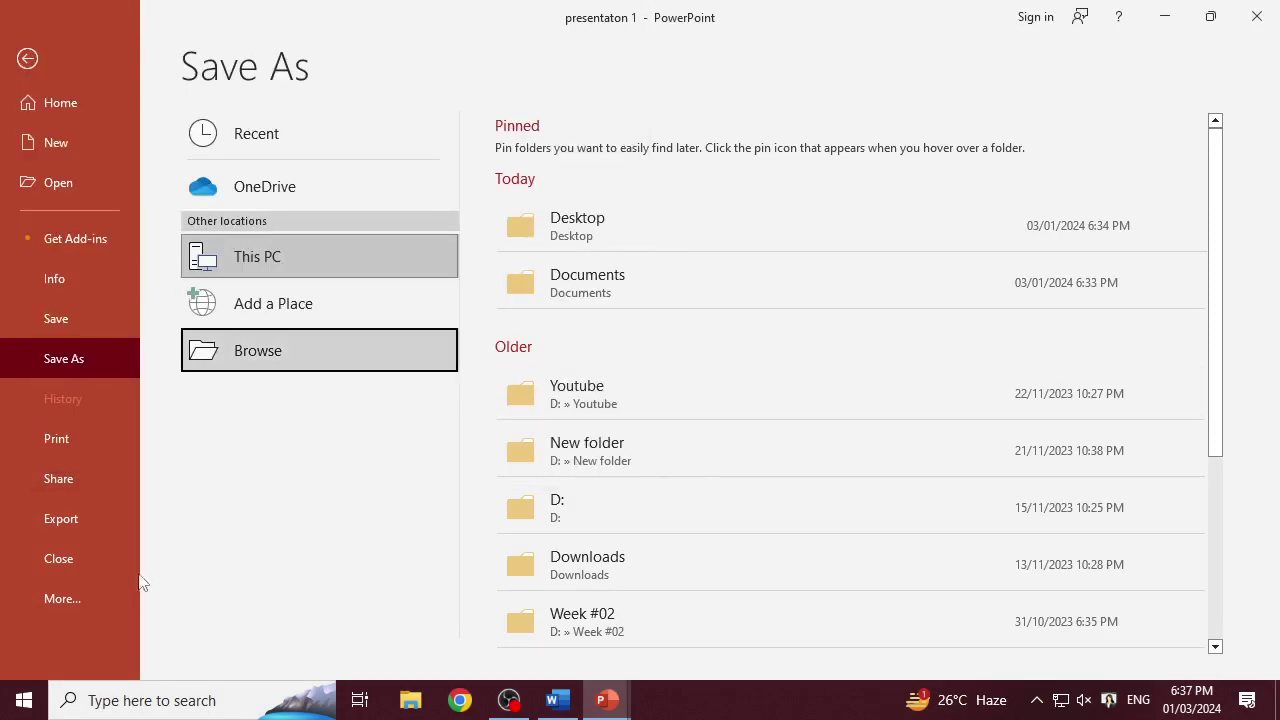
key(Escape)
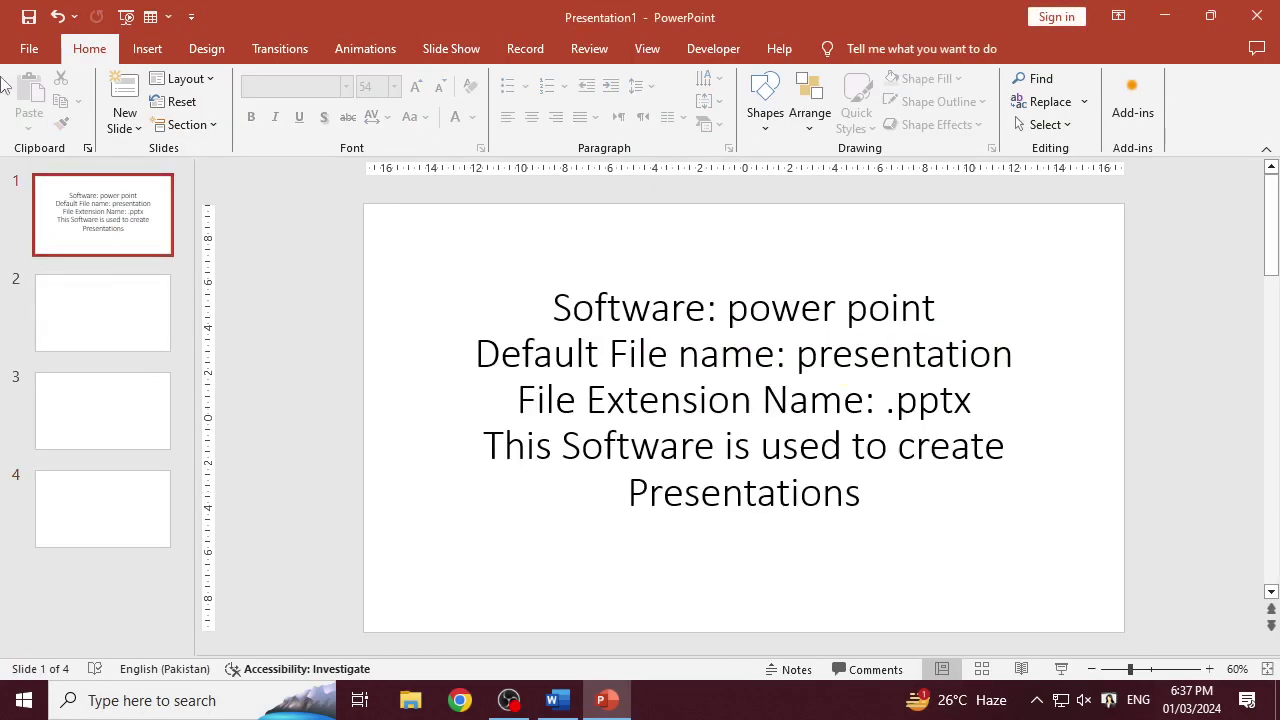
- Close Presentation1 without saving its changes
click(29, 48)
click(58, 556)
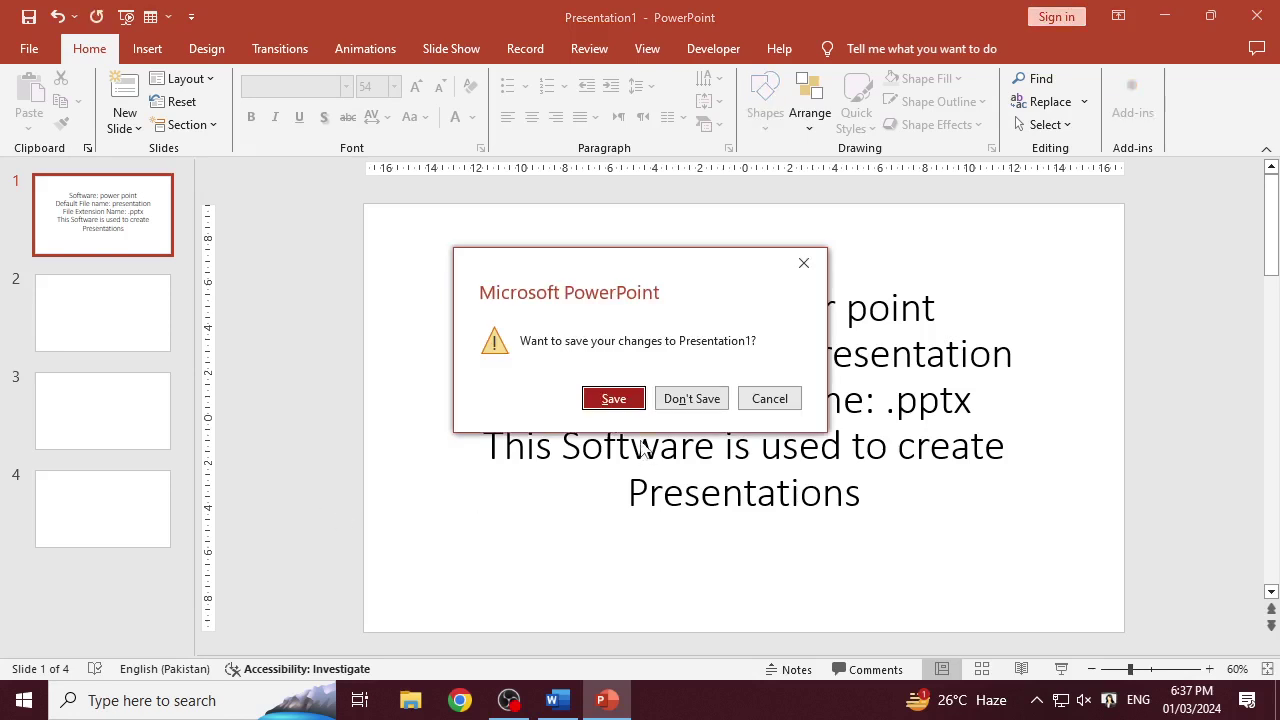
click(691, 398)
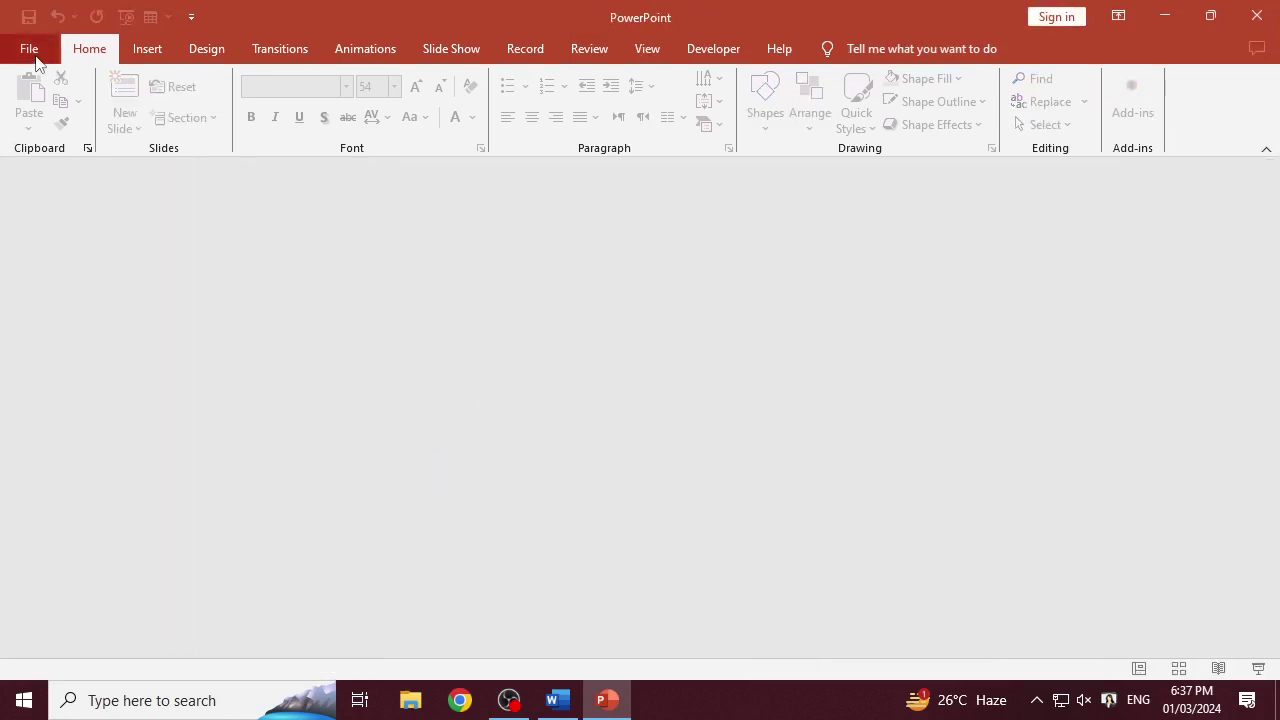
- Reopen presentaton 1 from the Desktop
click(35, 55)
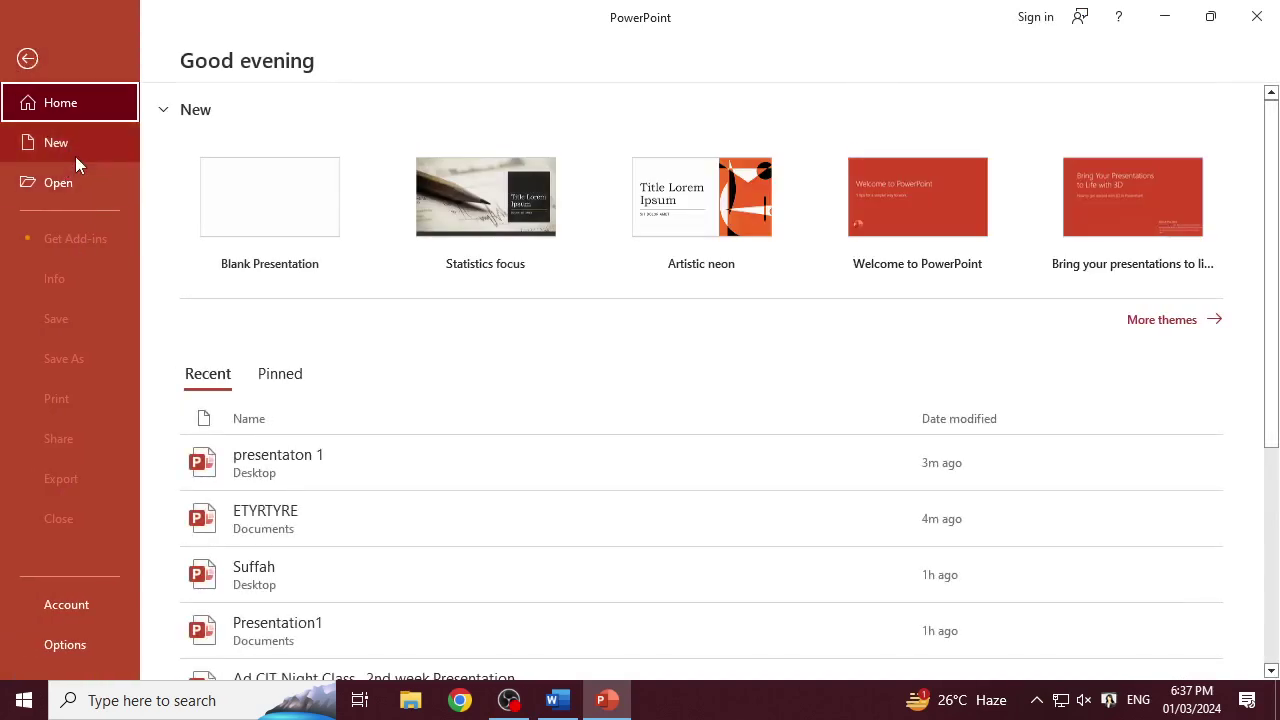
click(83, 188)
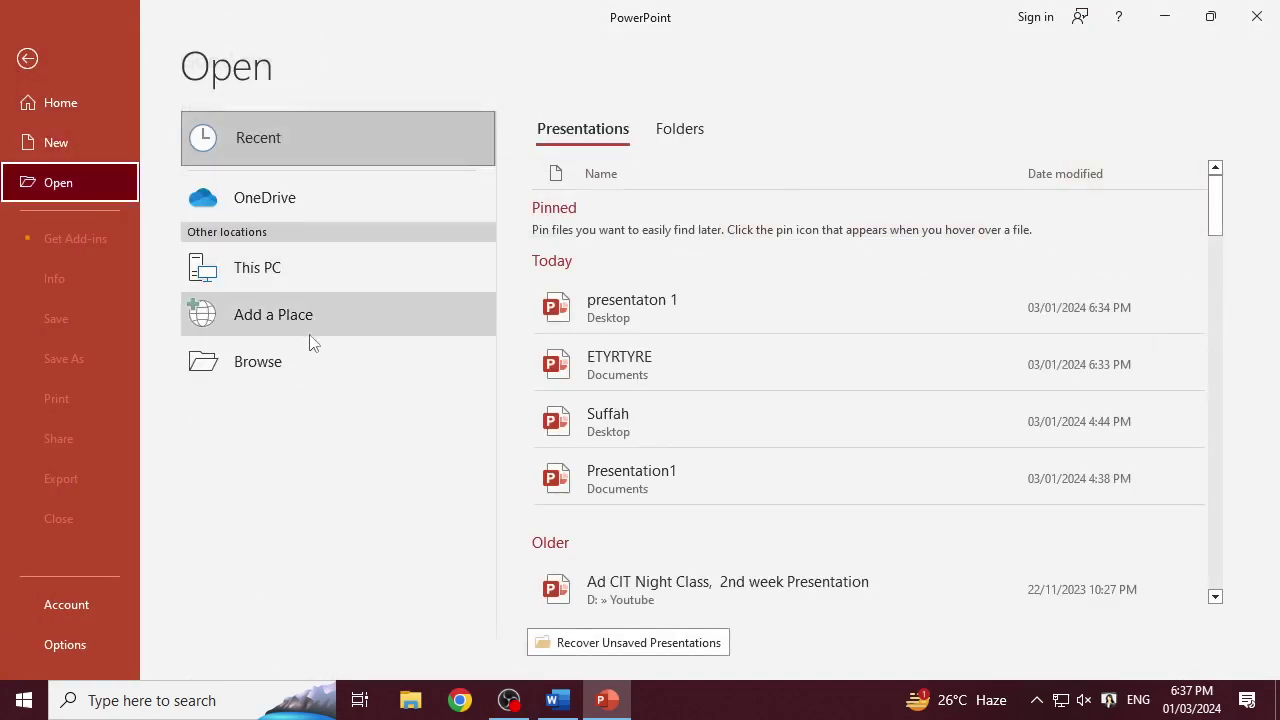
click(307, 362)
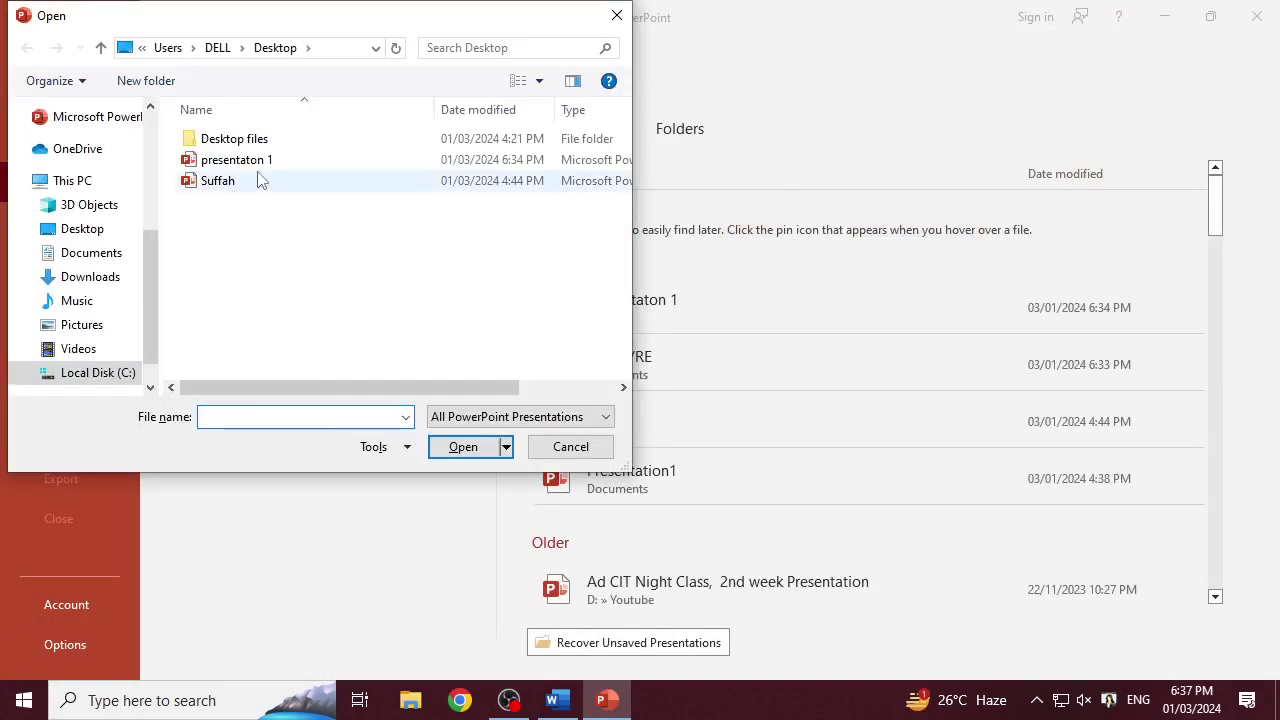
click(265, 168)
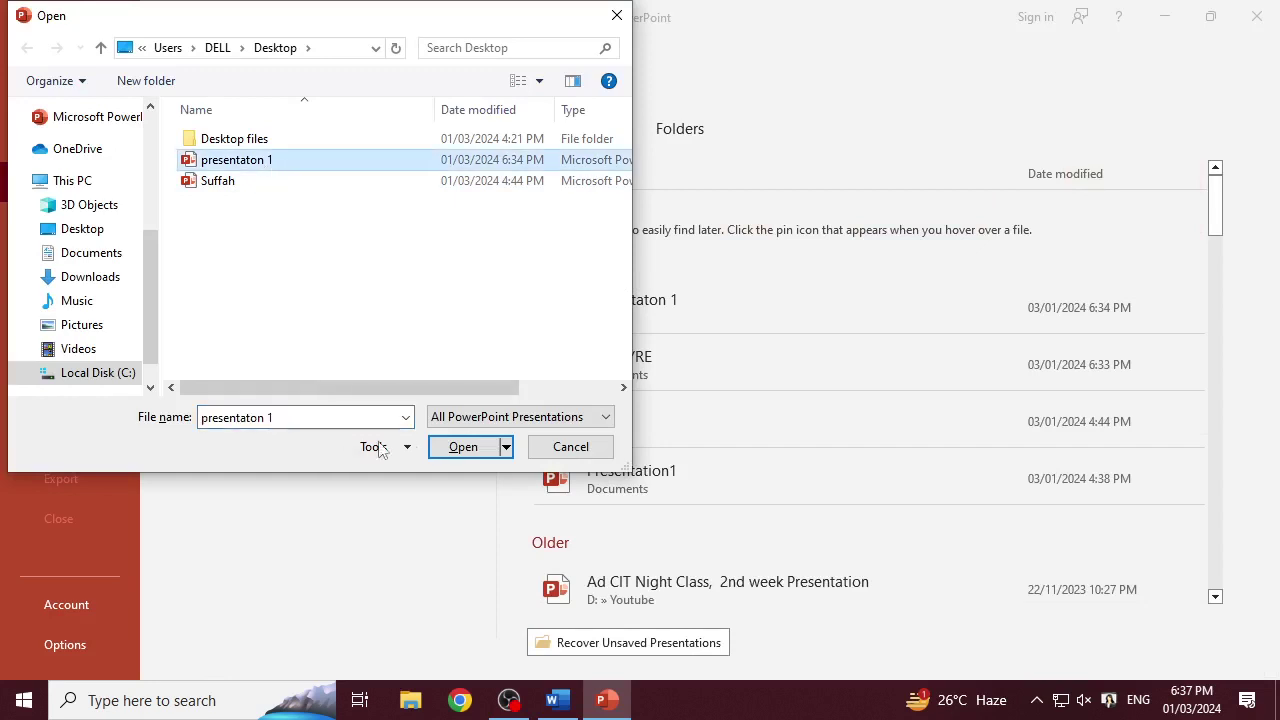
click(458, 446)
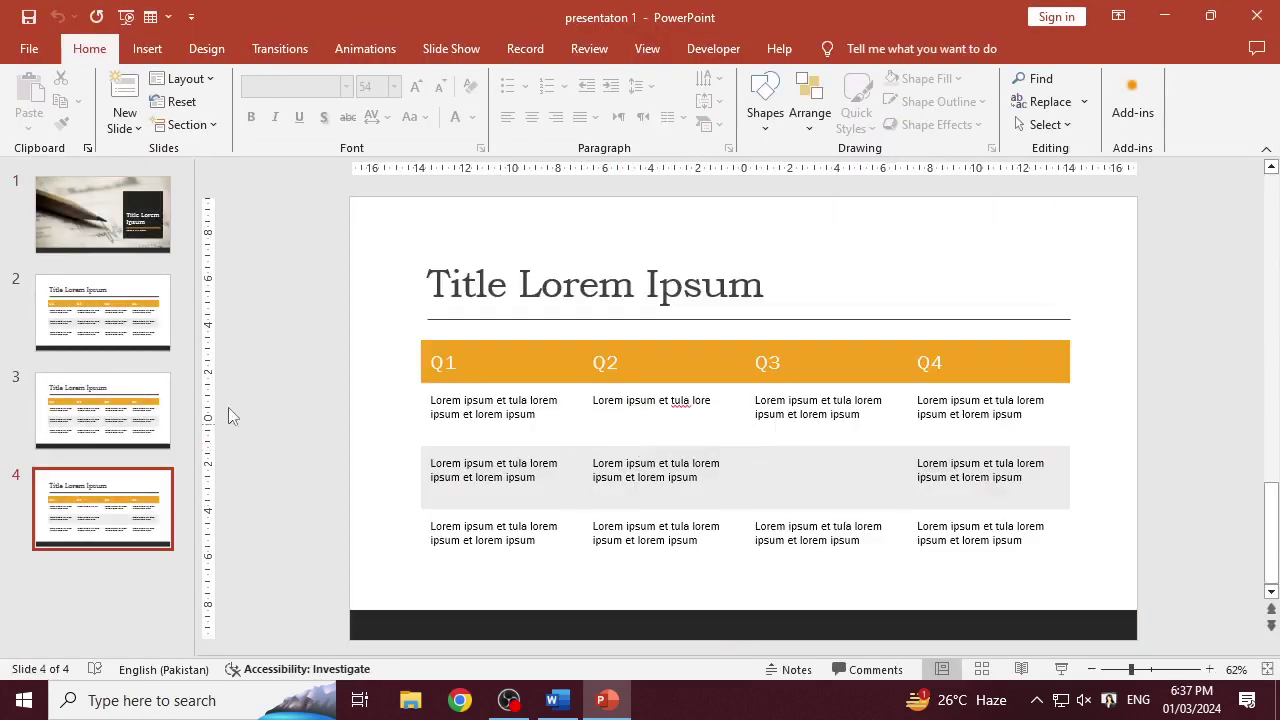
- Change slide 2's title from 'Title Lorem Ipsum' to 'Suffah Computer Education'
click(122, 335)
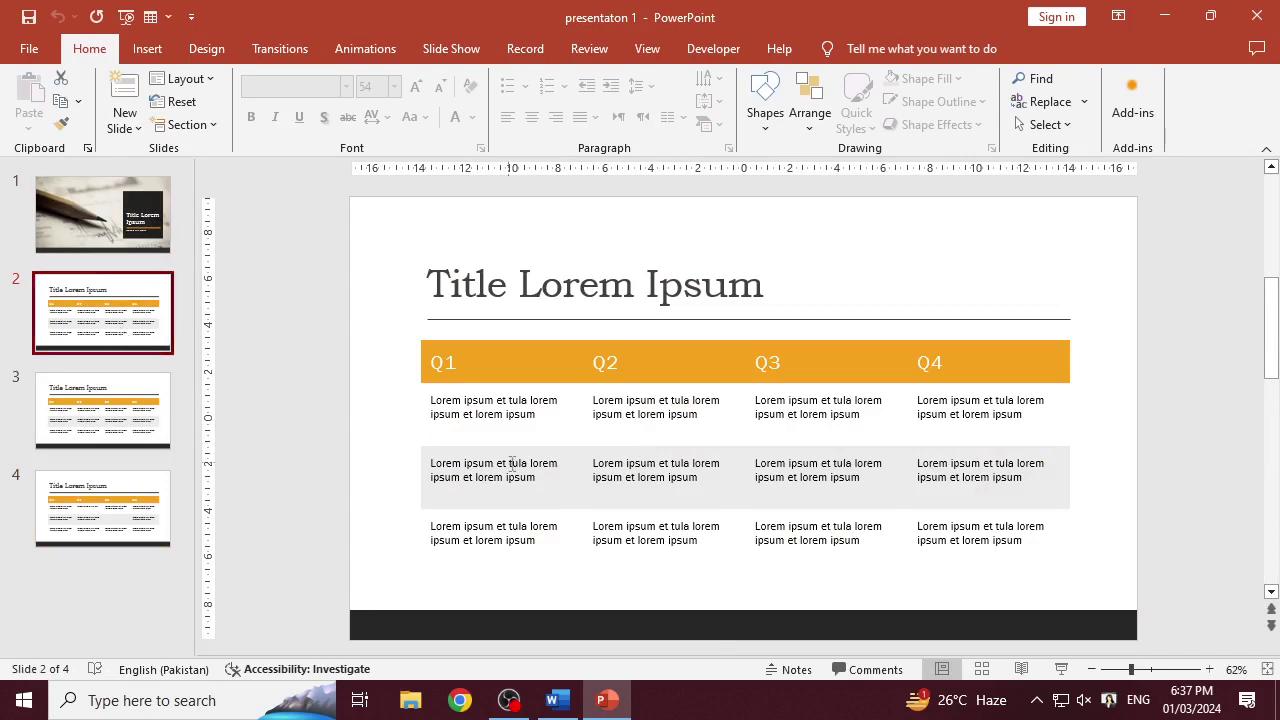
triple_click(590, 300)
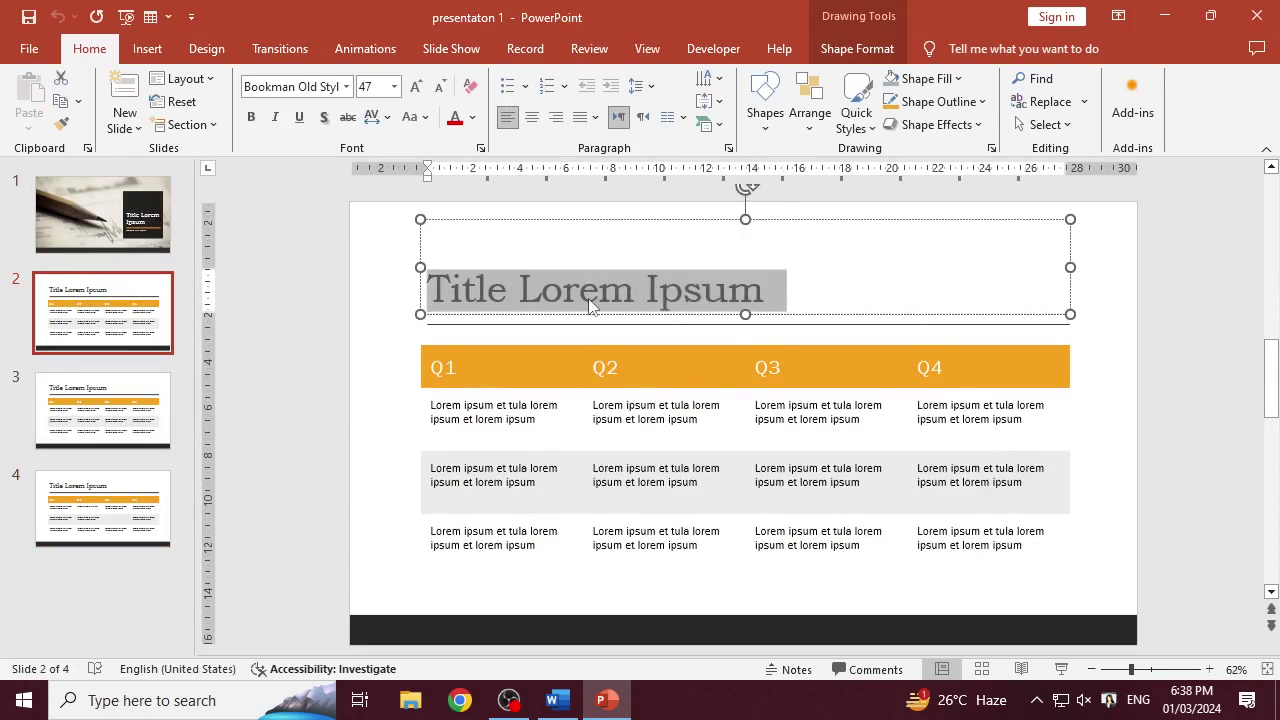
text(Suffah )
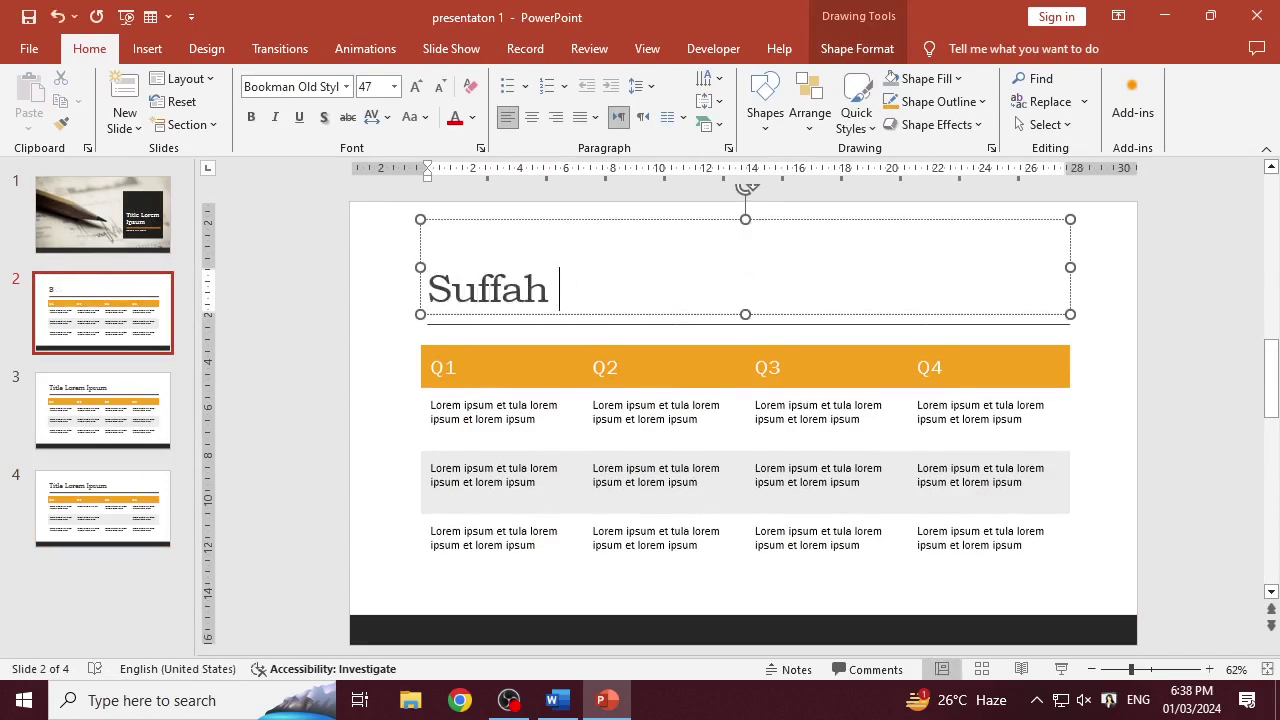
text(Computer )
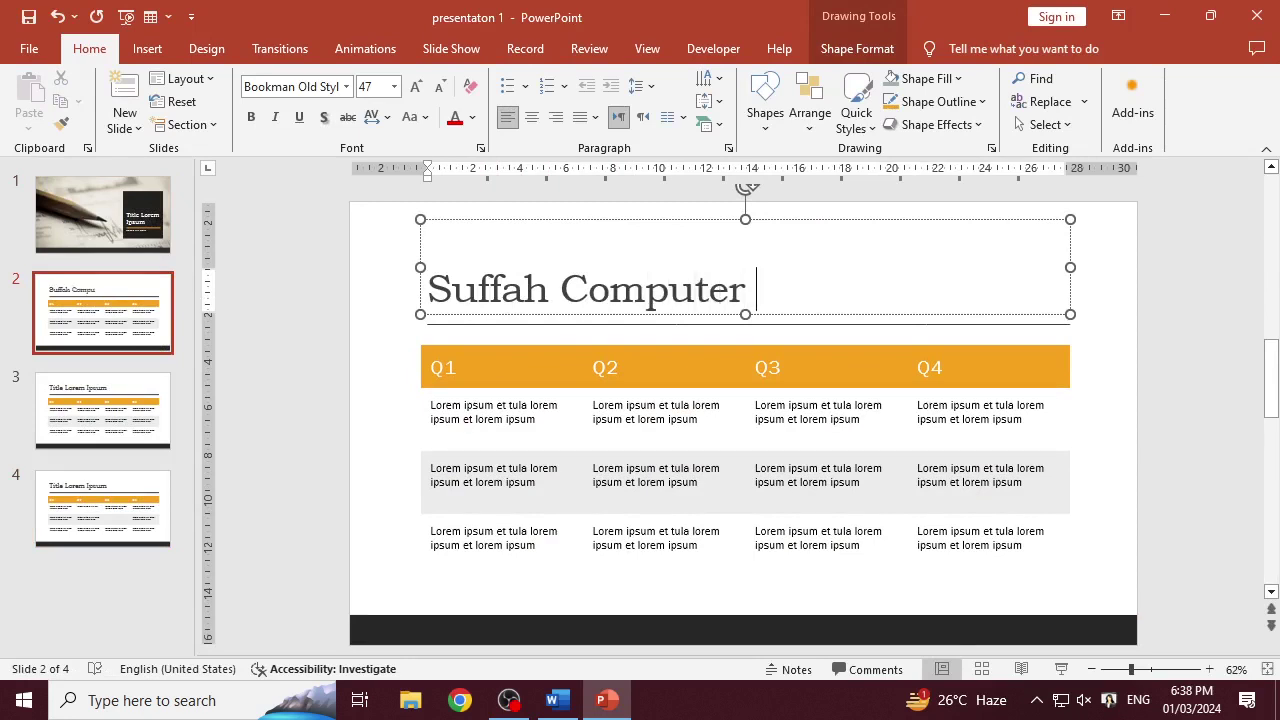
text(Educa)
text(ti)
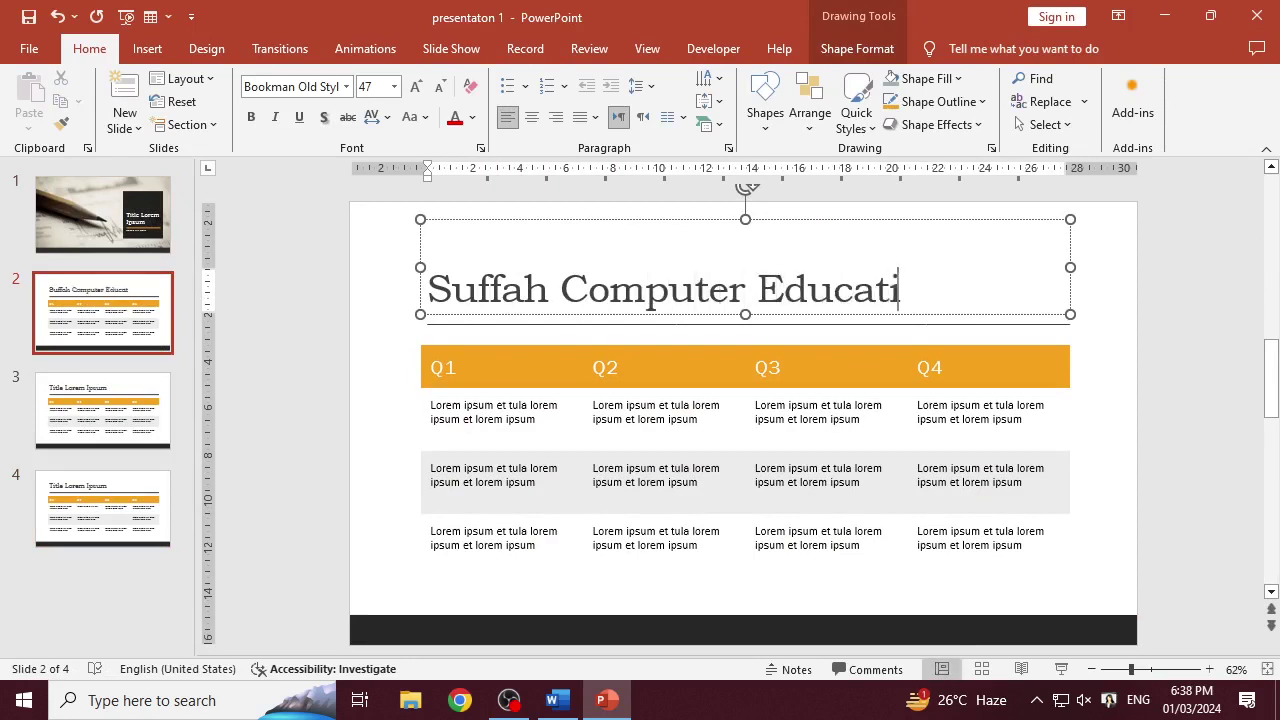
text(on)
- Delete the text from the first-row table cells under Q1, Q2, Q3 and Q4
drag(430, 400, 478, 425)
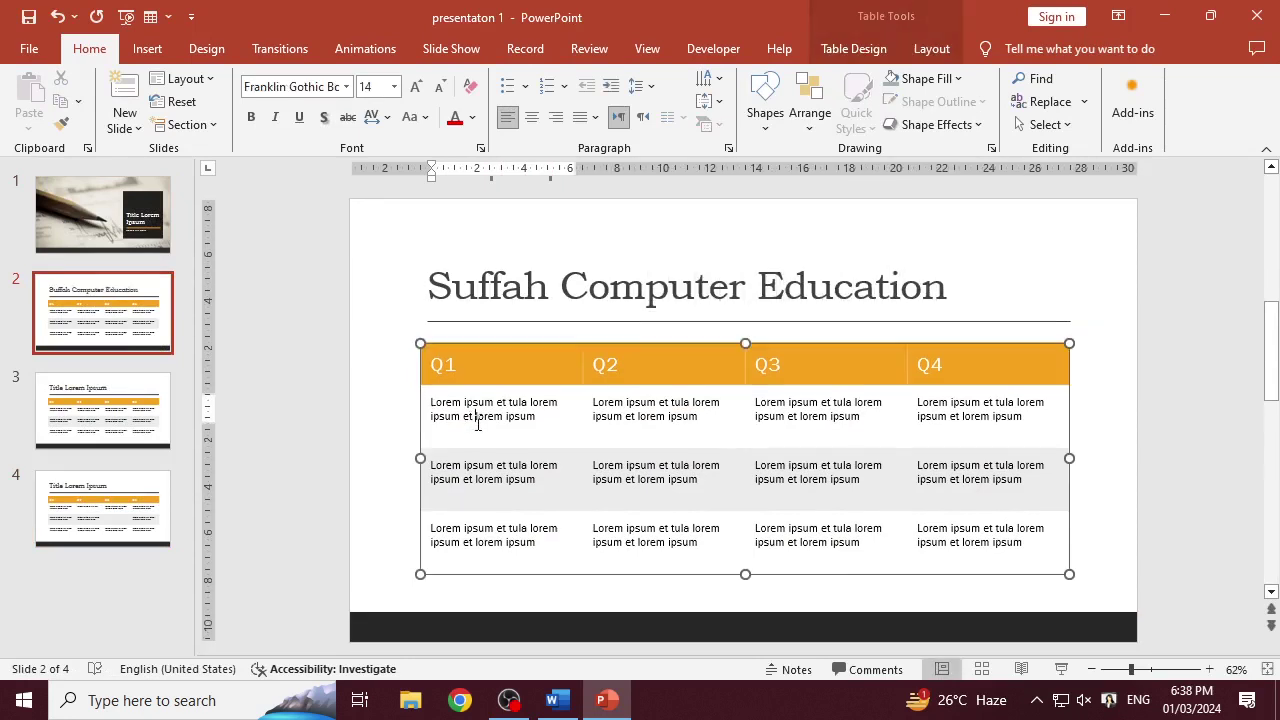
key(Delete)
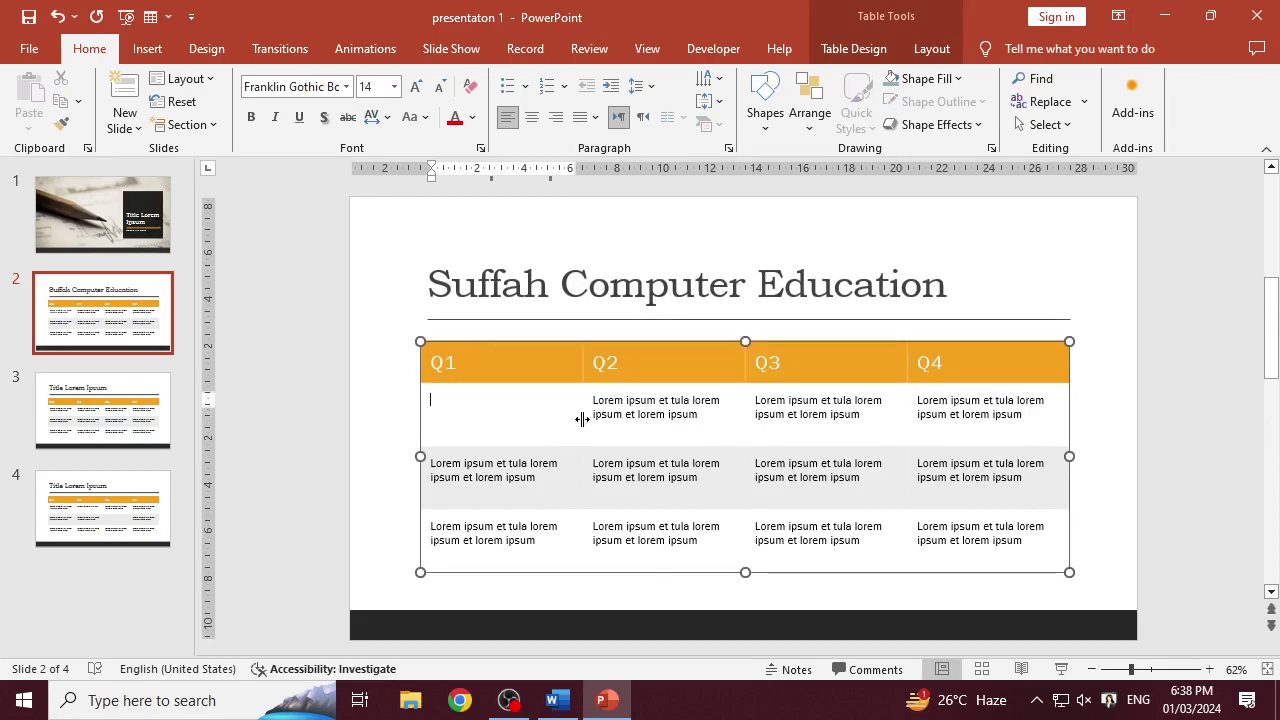
drag(593, 400, 611, 420)
key(Delete)
click(783, 420)
drag(755, 400, 1022, 416)
key(Delete)
key(Delete)
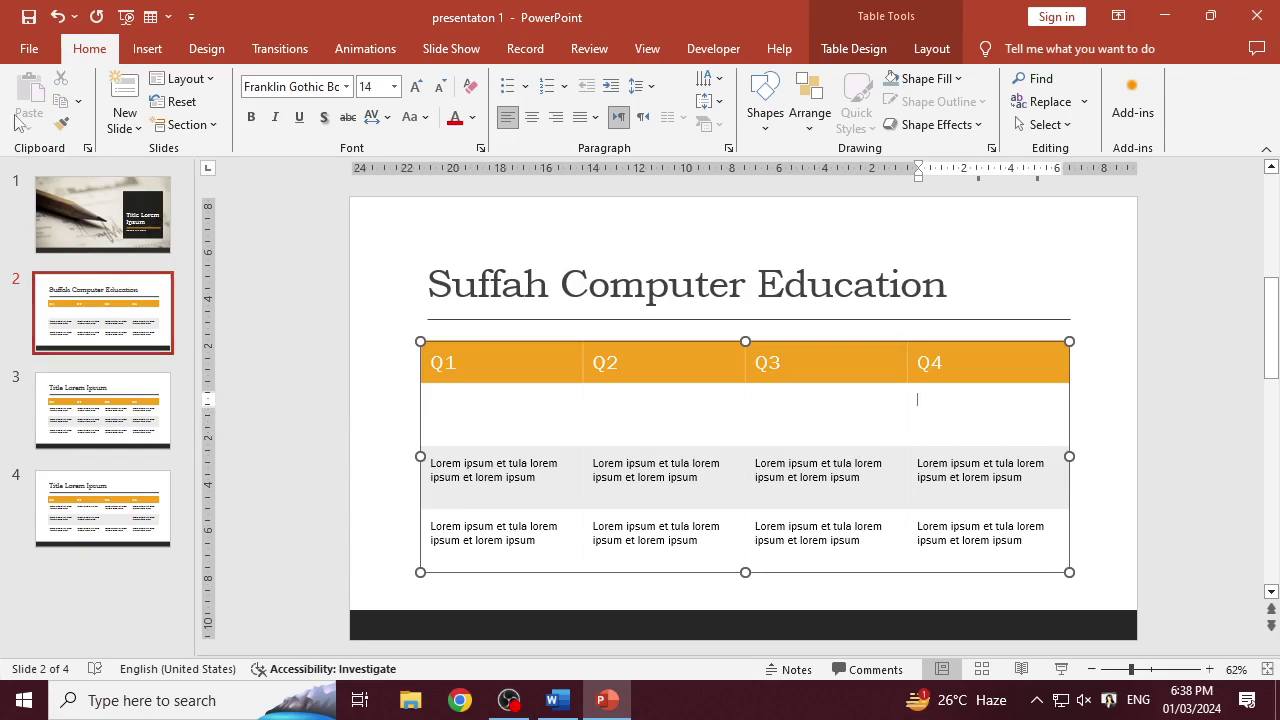
- Save a copy of the edited deck to the Desktop as 'presentaton 2'
click(29, 48)
click(101, 361)
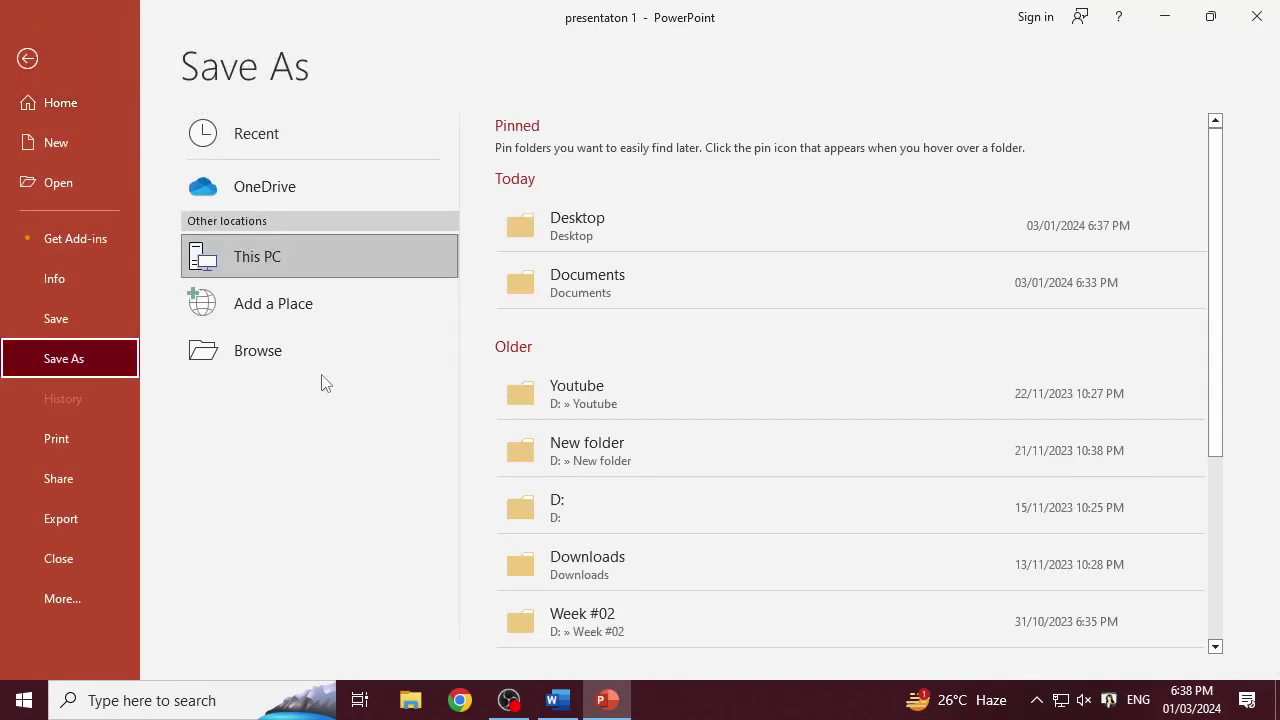
click(290, 356)
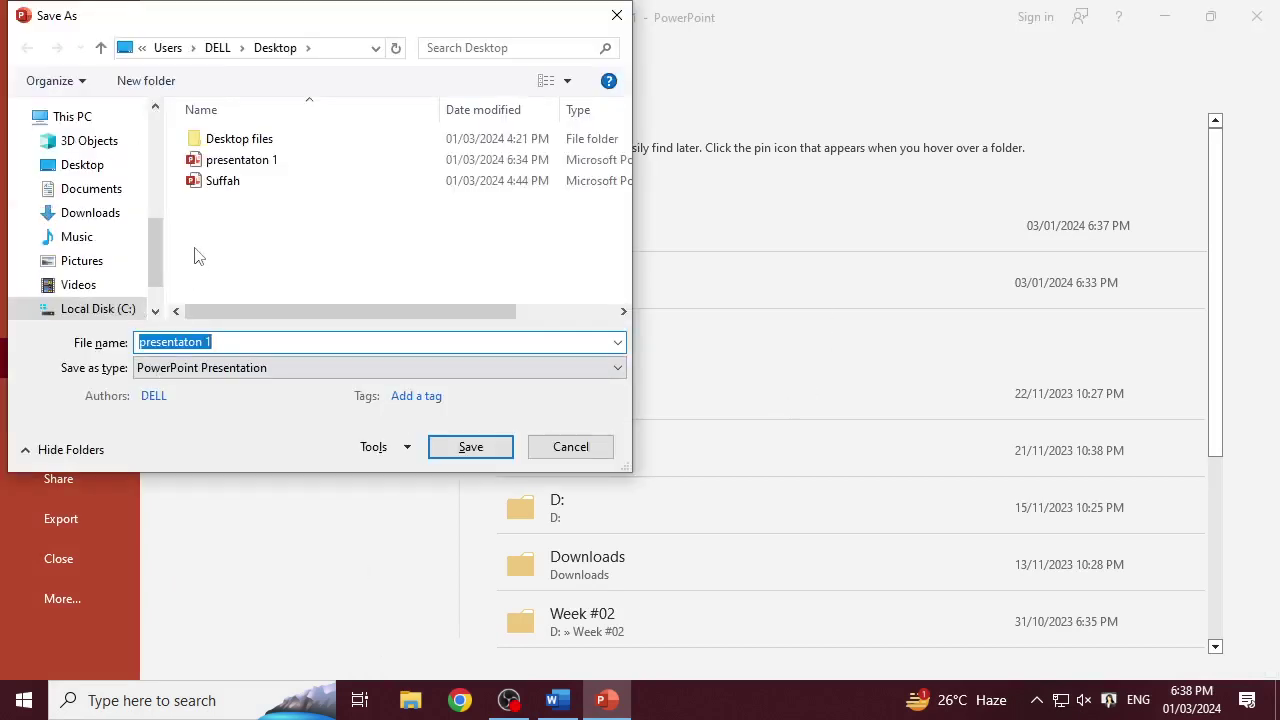
click(88, 167)
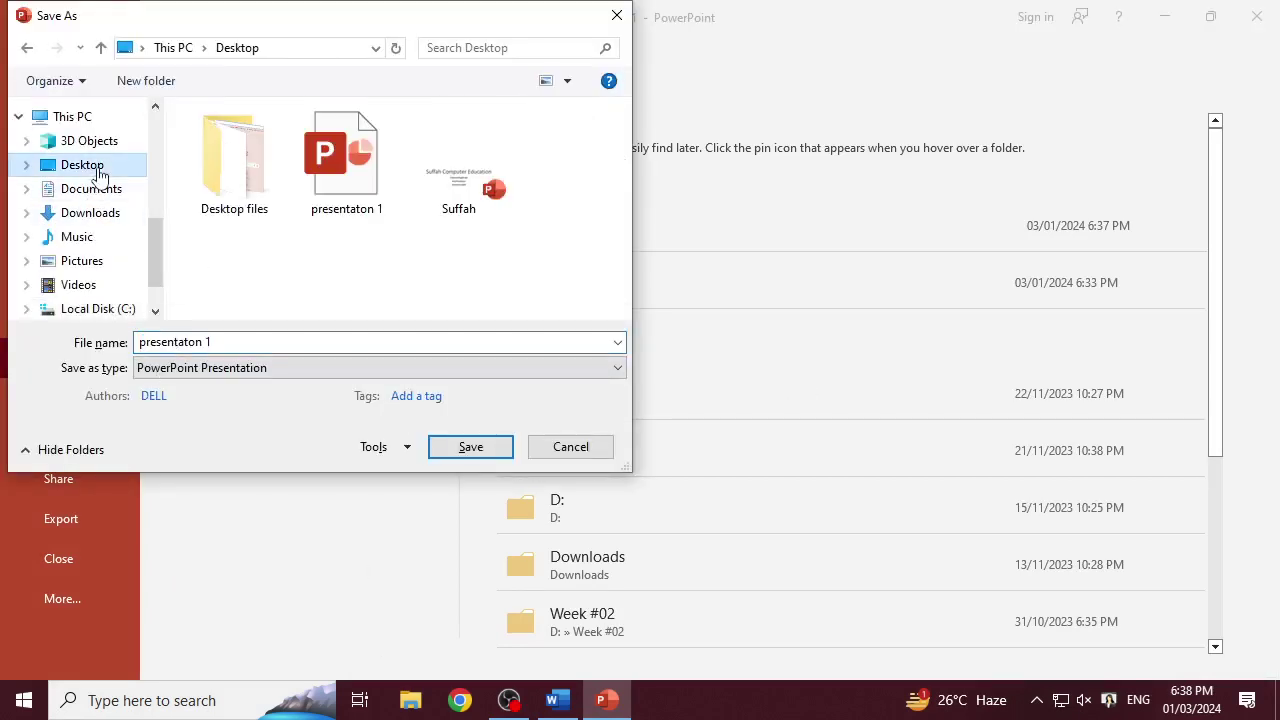
click(283, 341)
double_click(283, 341)
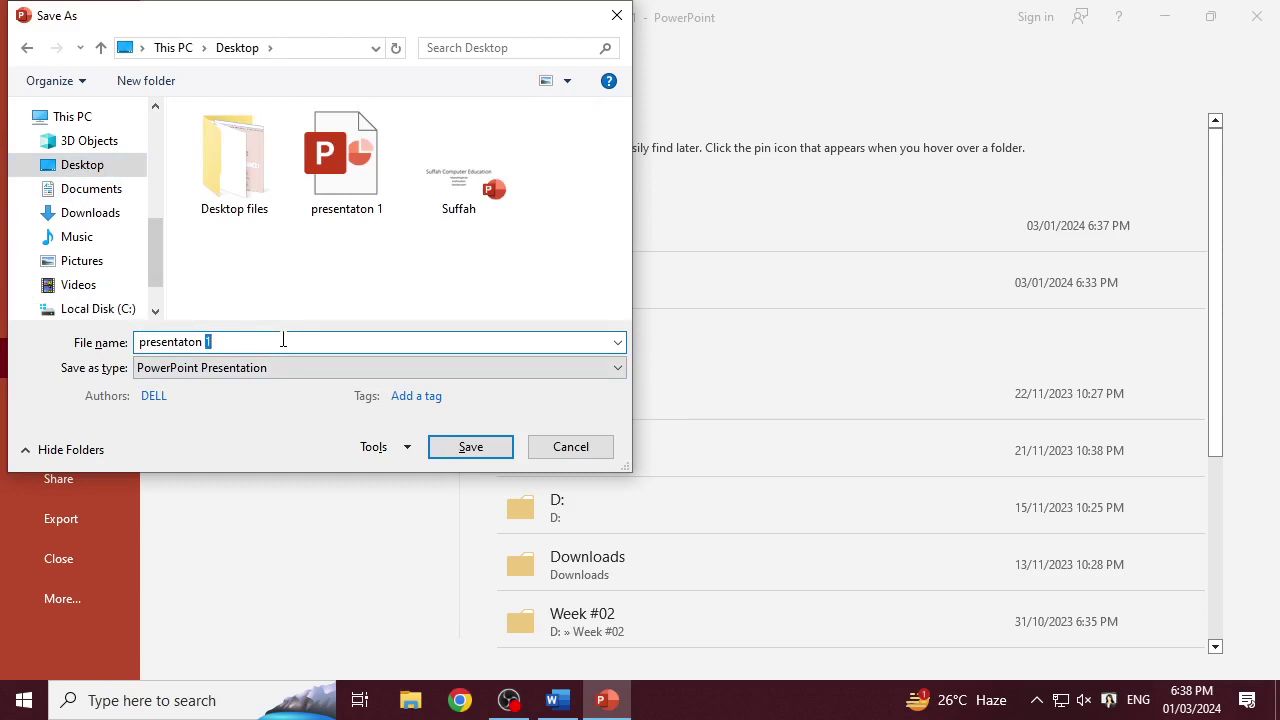
key(BackSpace)
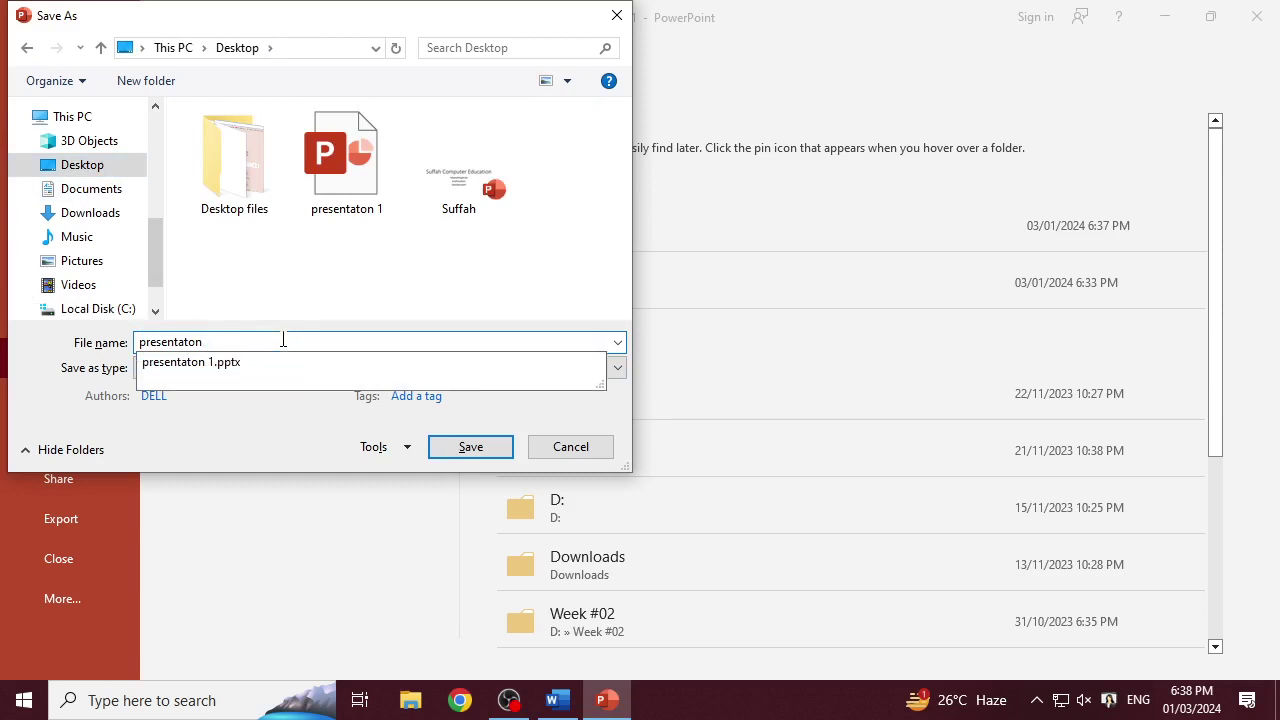
text(2)
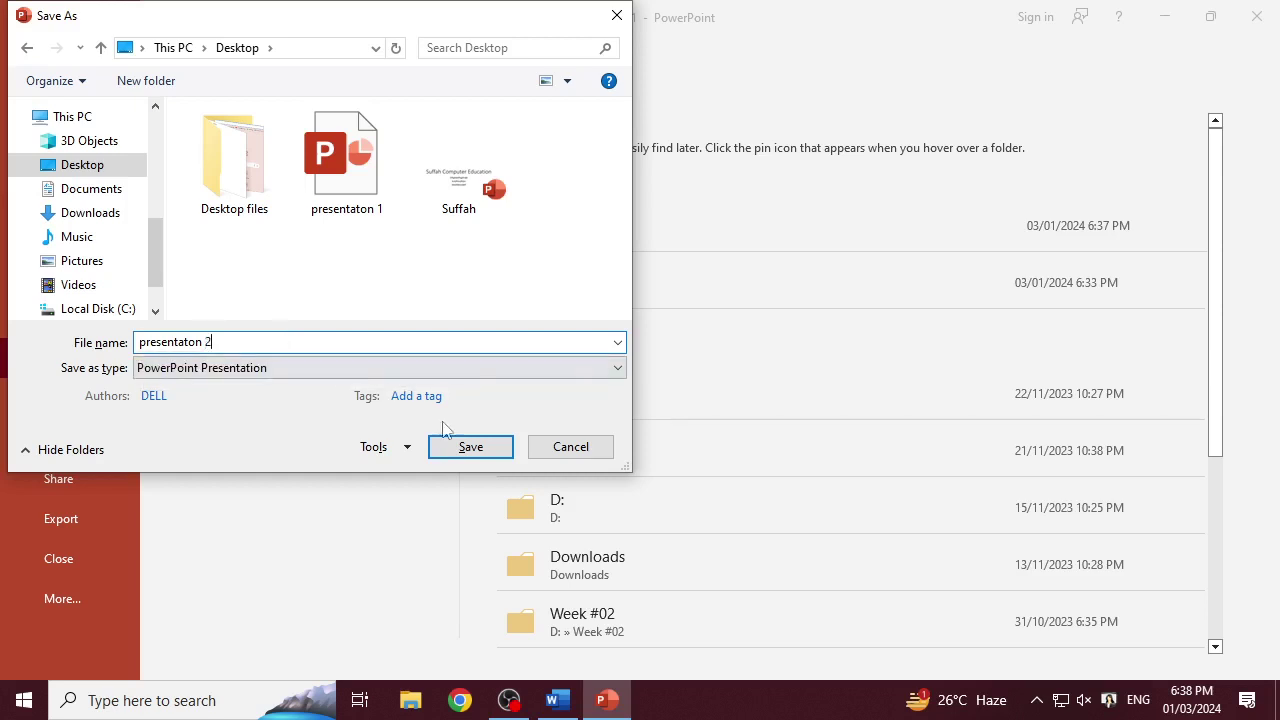
click(471, 447)
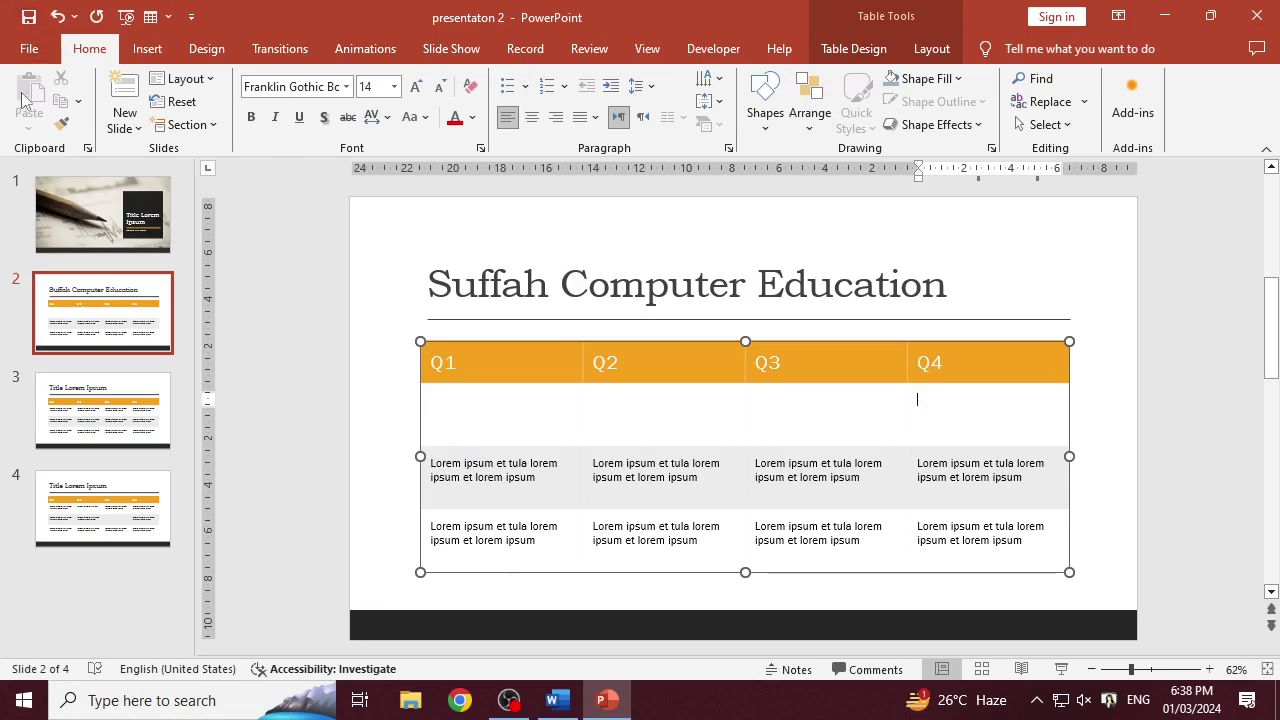
click(32, 49)
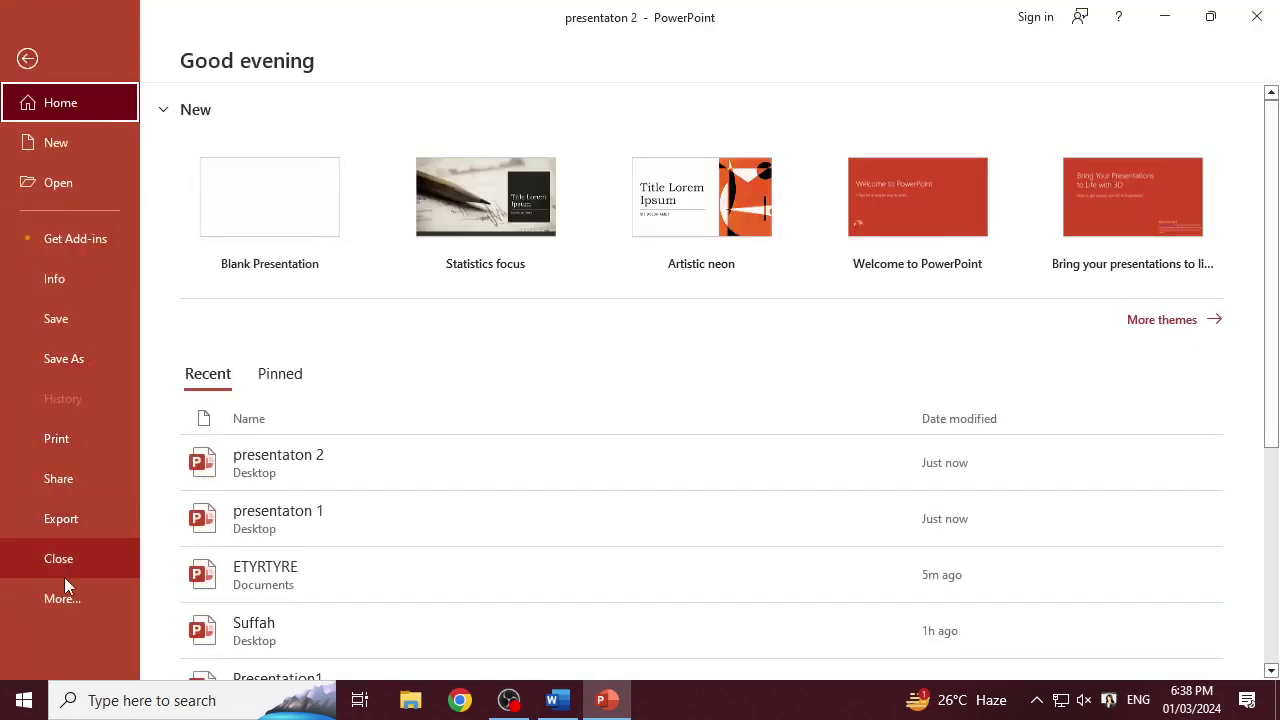
- Close presentaton 2 and open presentaton 1 from the Desktop
click(70, 569)
click(18, 50)
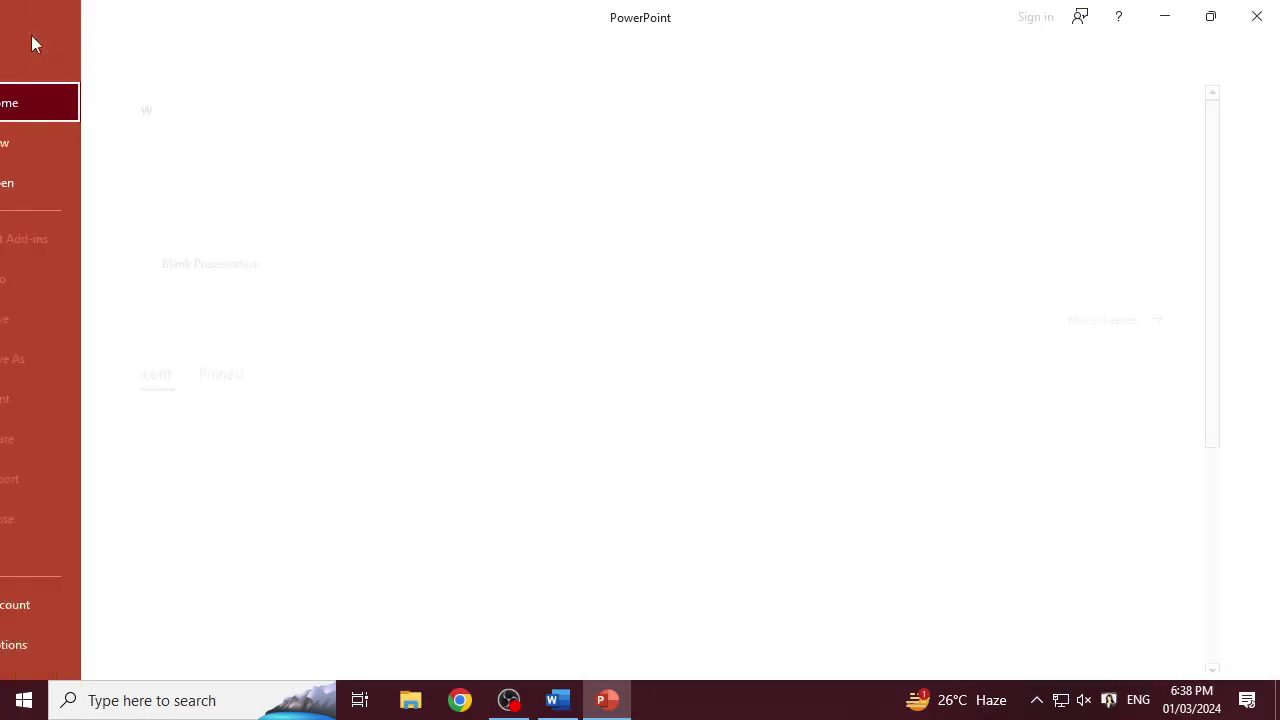
click(72, 183)
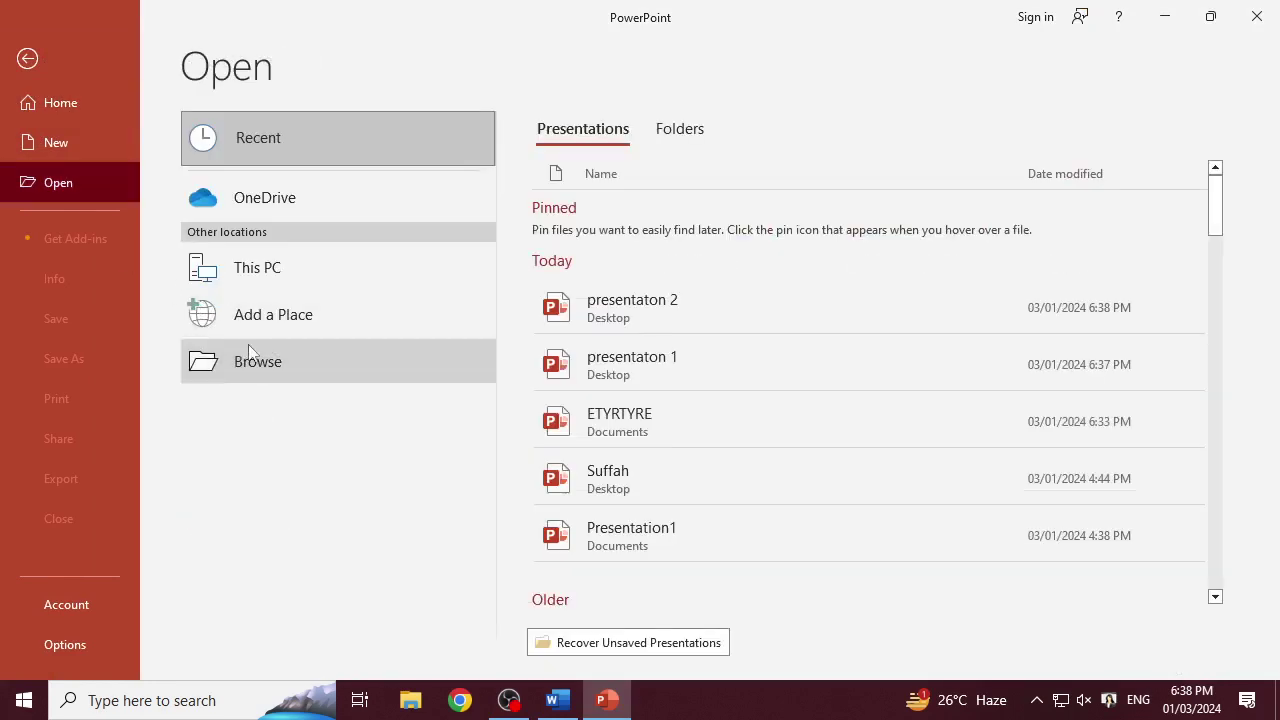
click(248, 356)
click(266, 159)
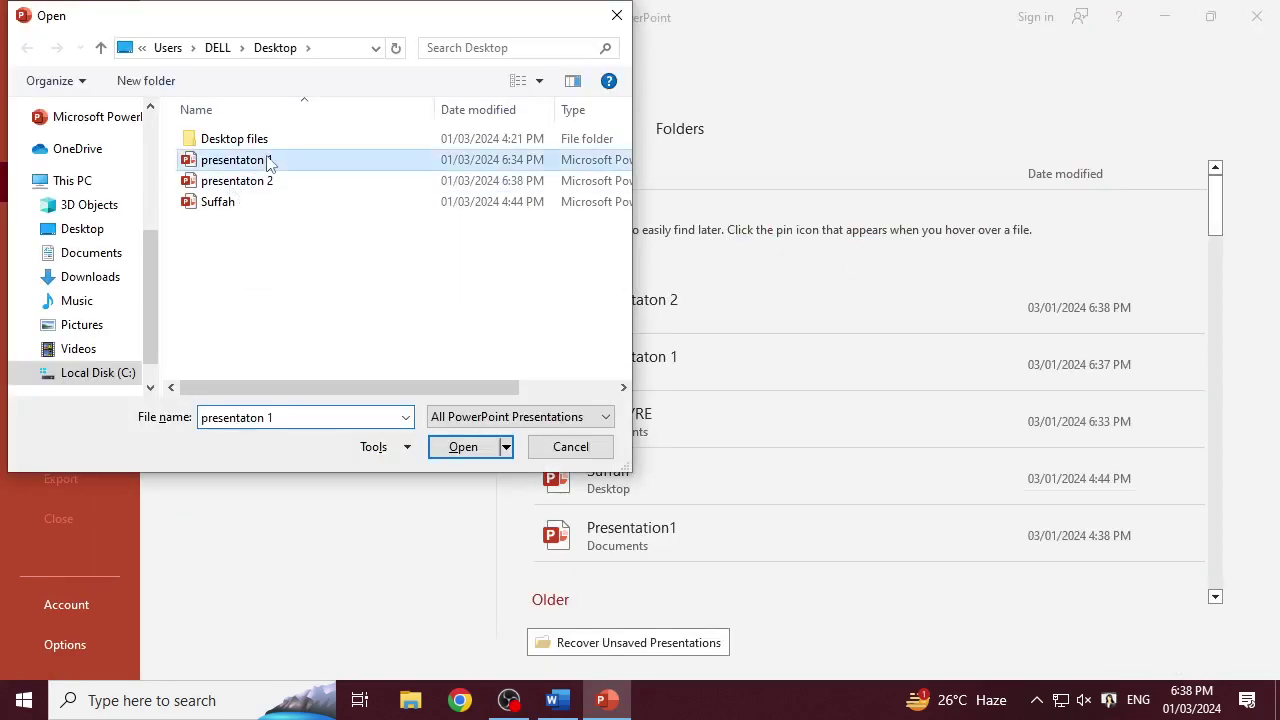
click(449, 447)
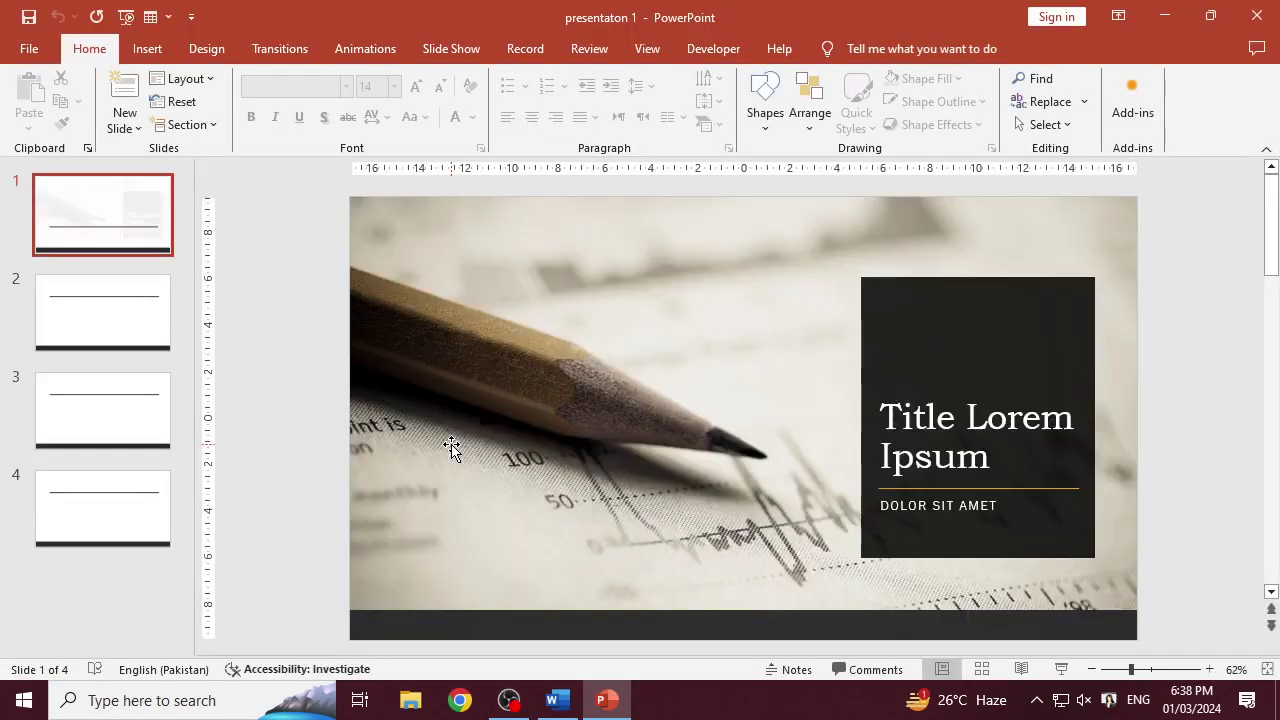
- Look through slides 2 to 4 of presentaton 1, then close it
click(65, 320)
click(129, 420)
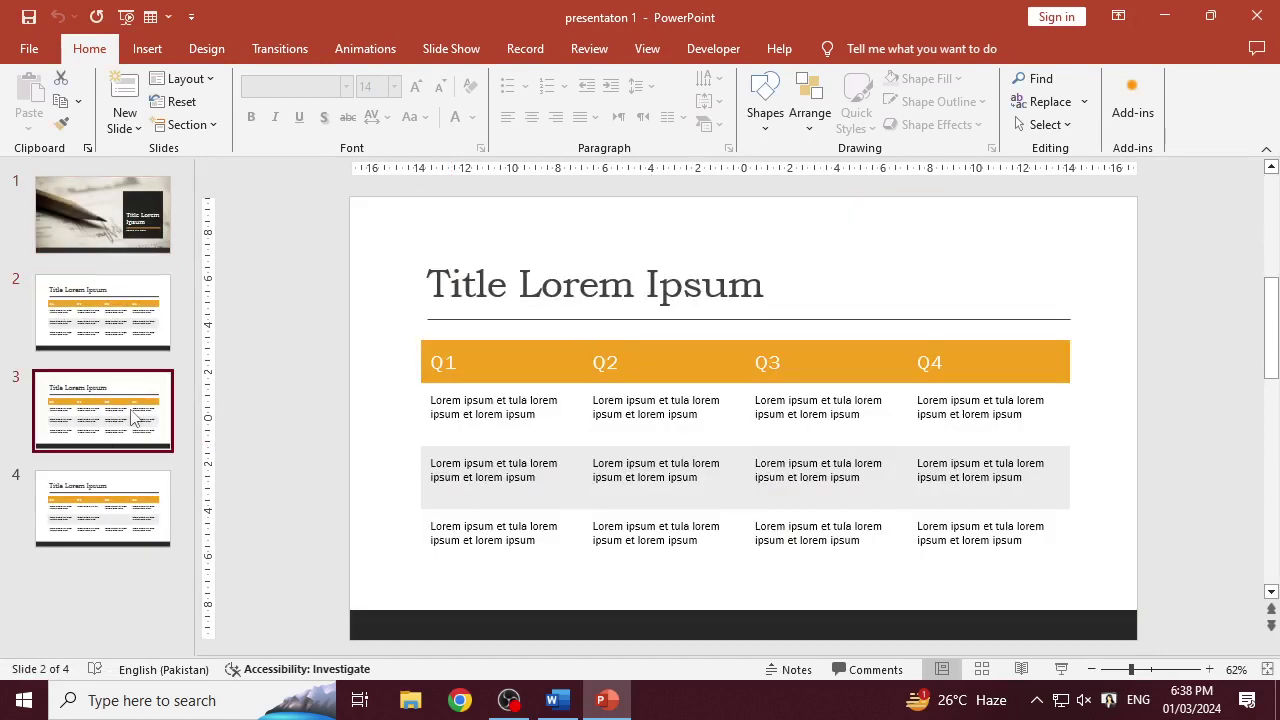
click(137, 520)
click(143, 450)
click(145, 340)
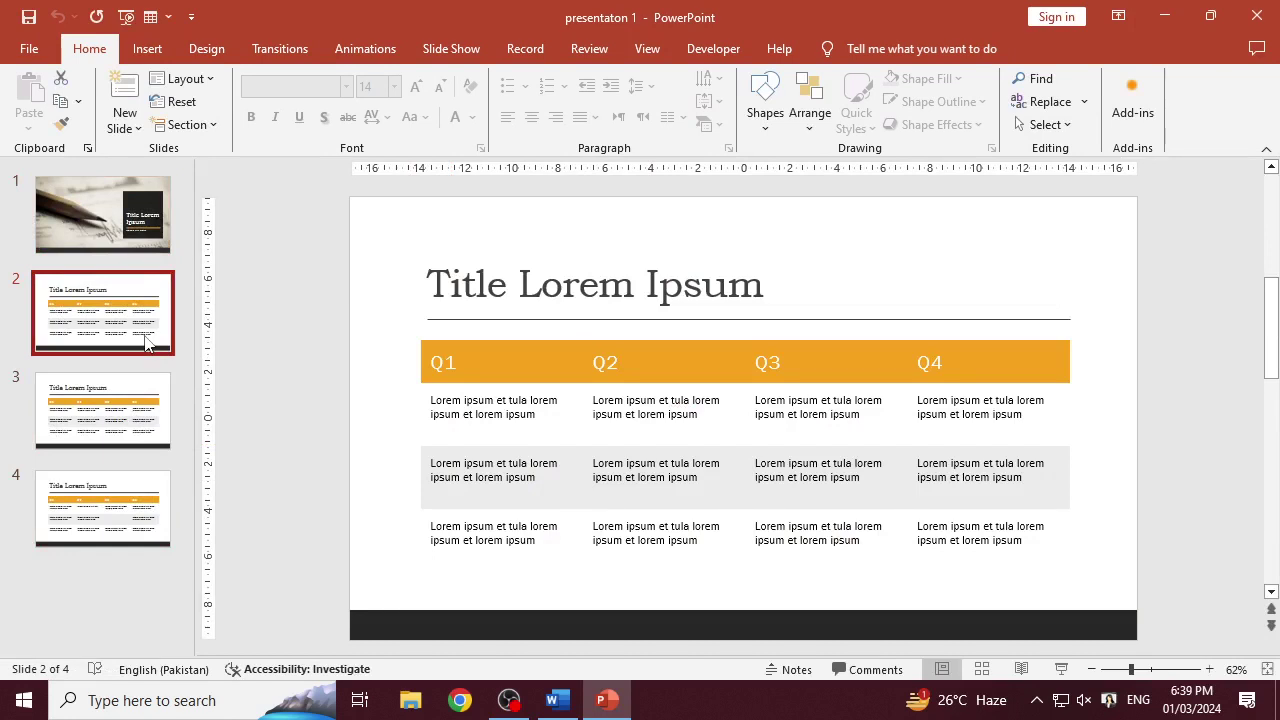
click(48, 48)
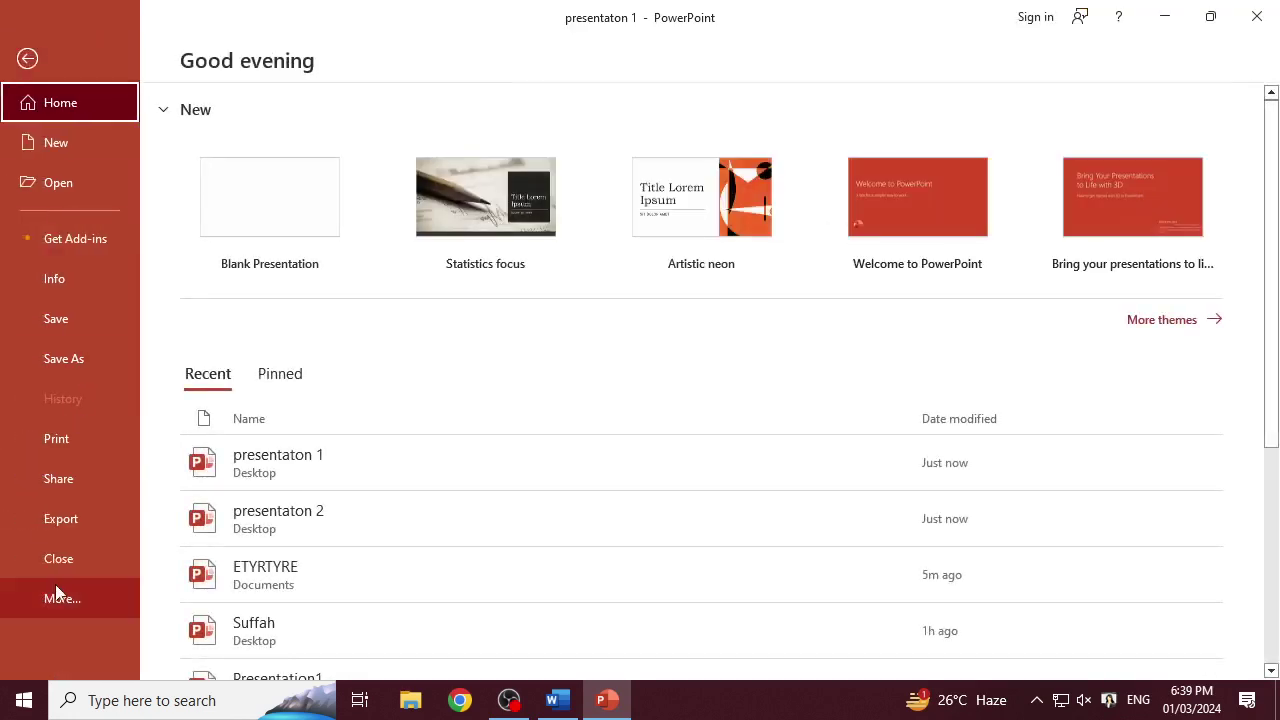
click(68, 568)
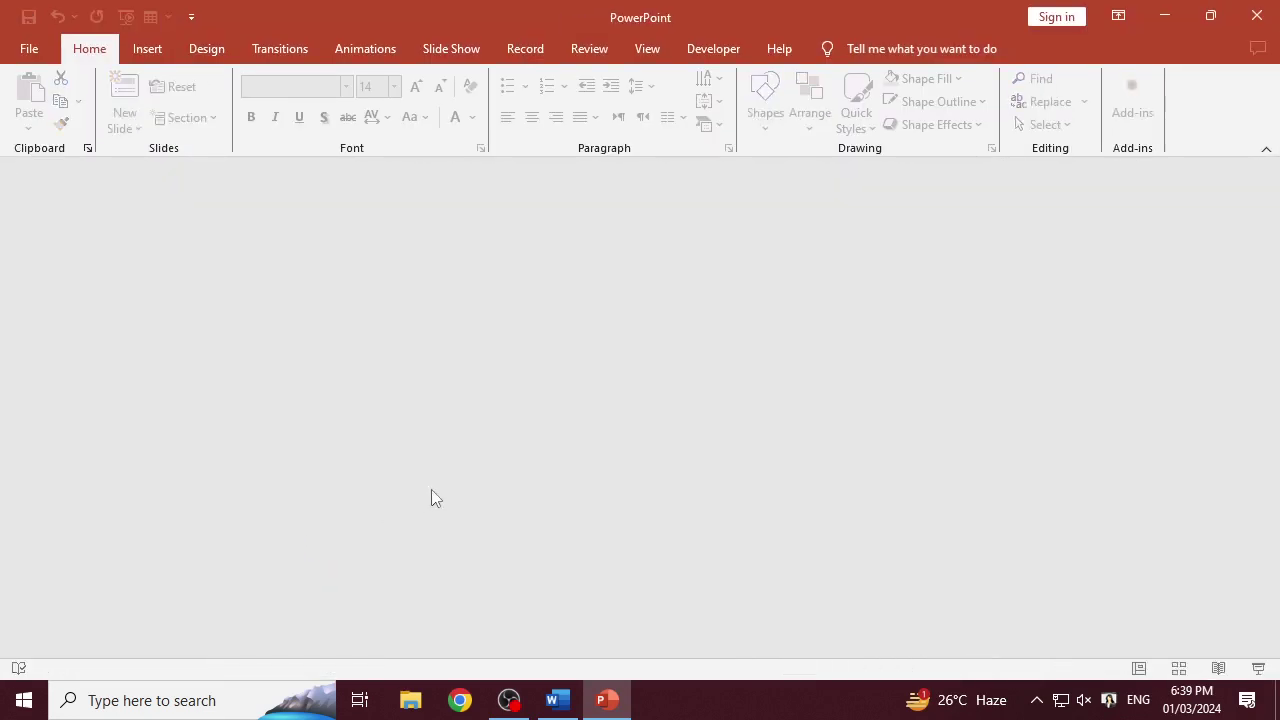
- Reopen presentaton 2 from the Desktop folder
click(30, 48)
click(45, 184)
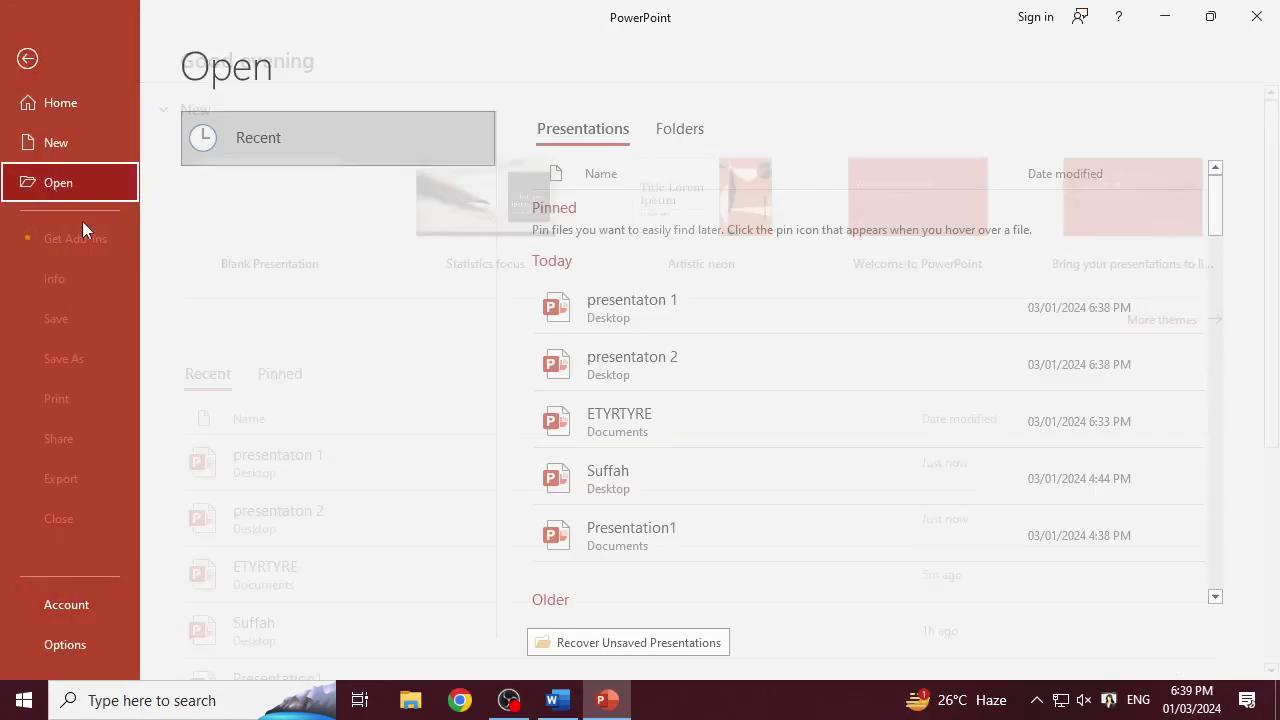
click(258, 345)
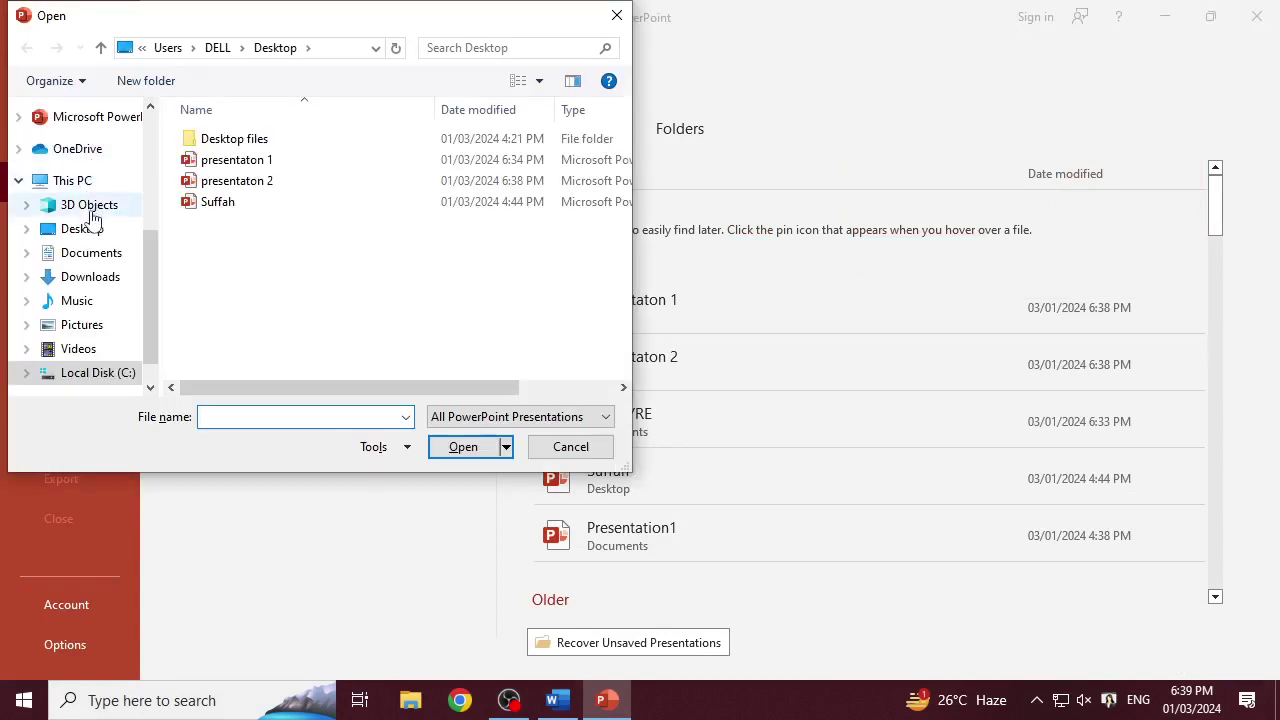
click(88, 232)
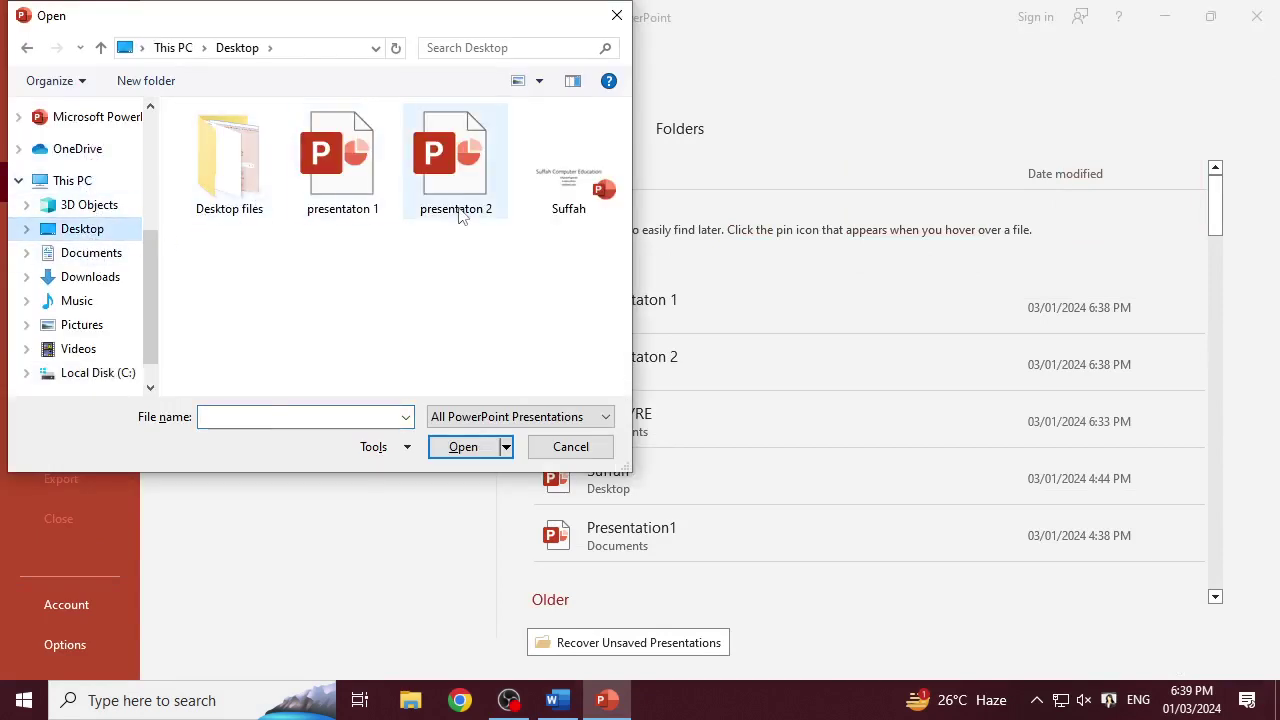
click(456, 165)
click(460, 446)
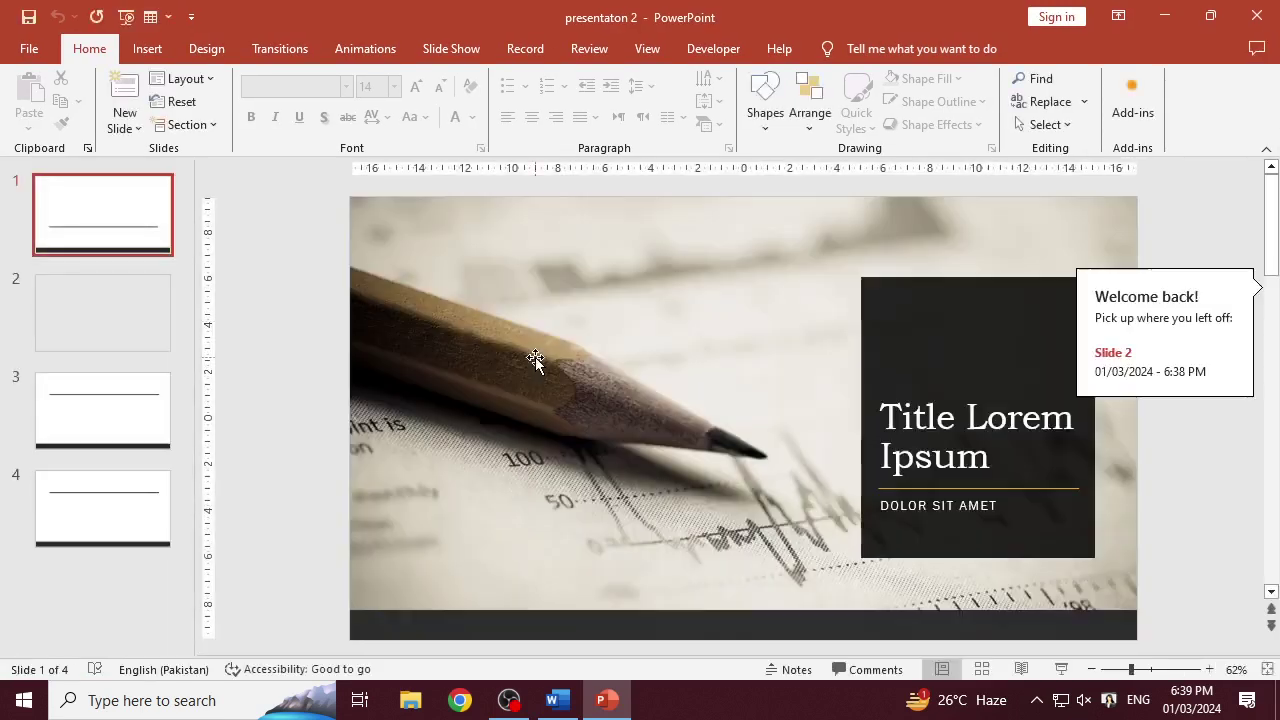
scroll(569, 429, down, 1)
scroll(569, 429, down, 2)
scroll(266, 354, up, 2)
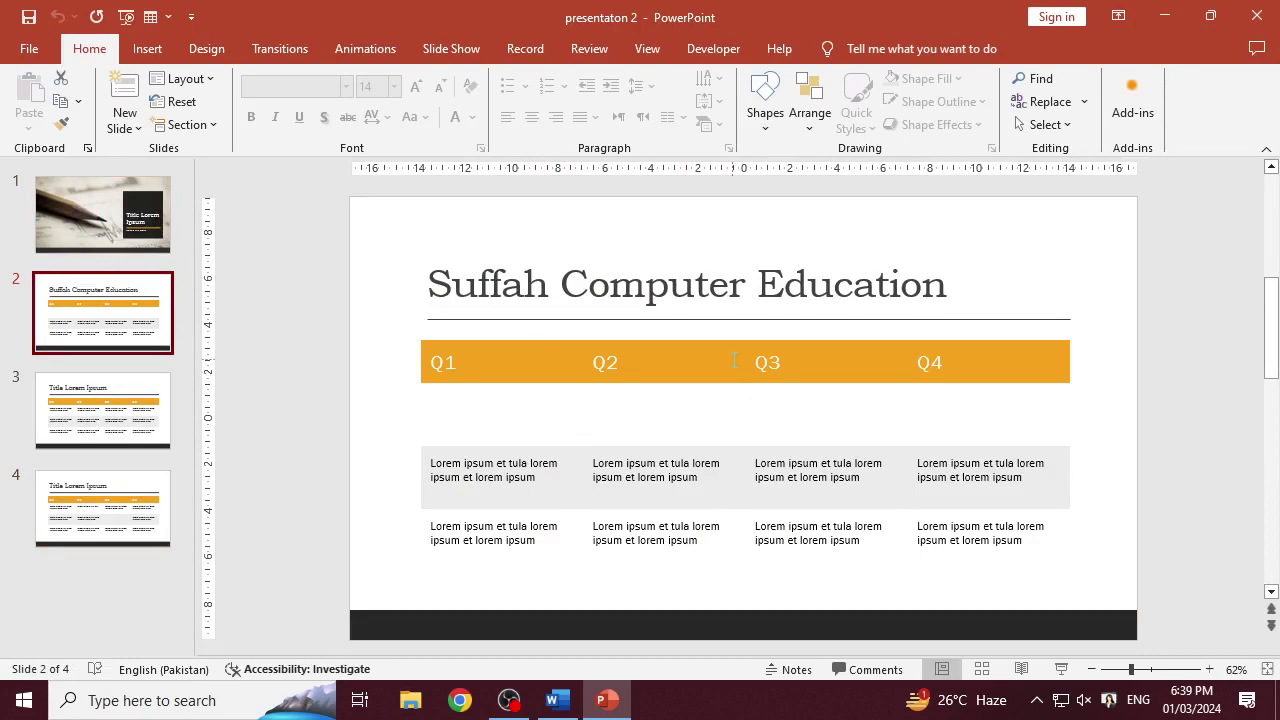
- Begin a Save As of presentaton 2, setting the file type to PDF instead of SVG
click(29, 48)
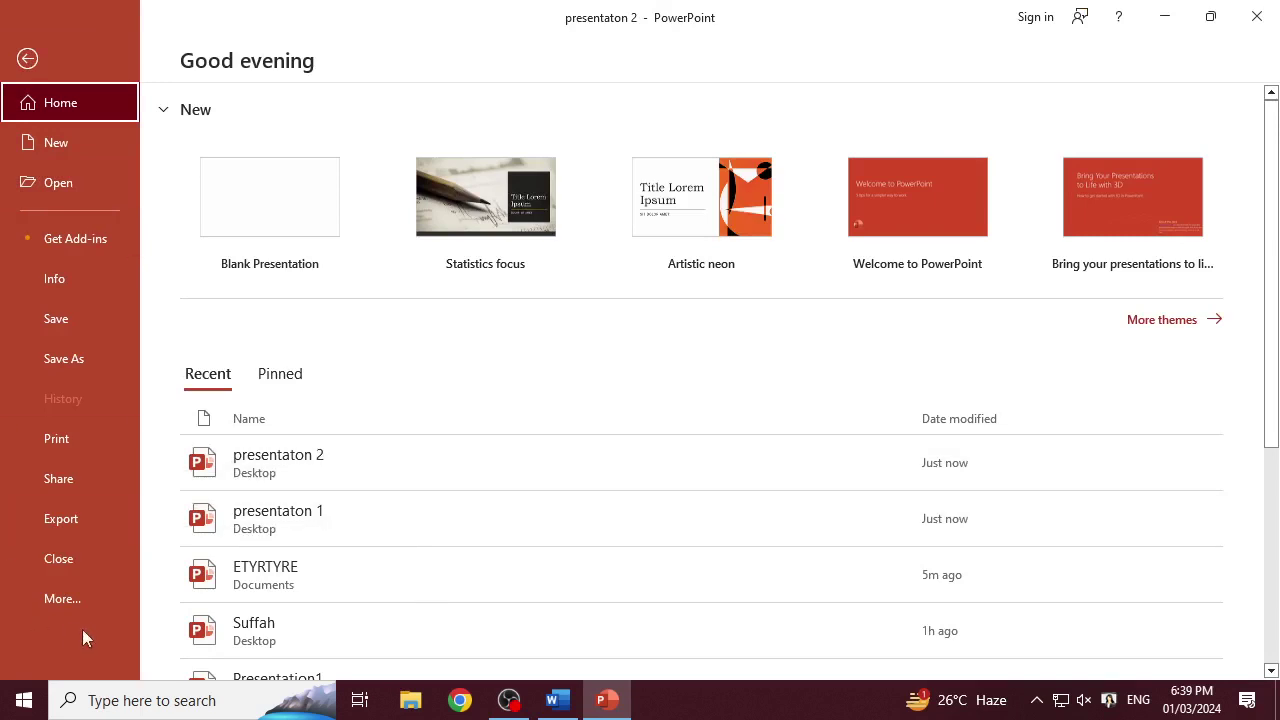
click(71, 360)
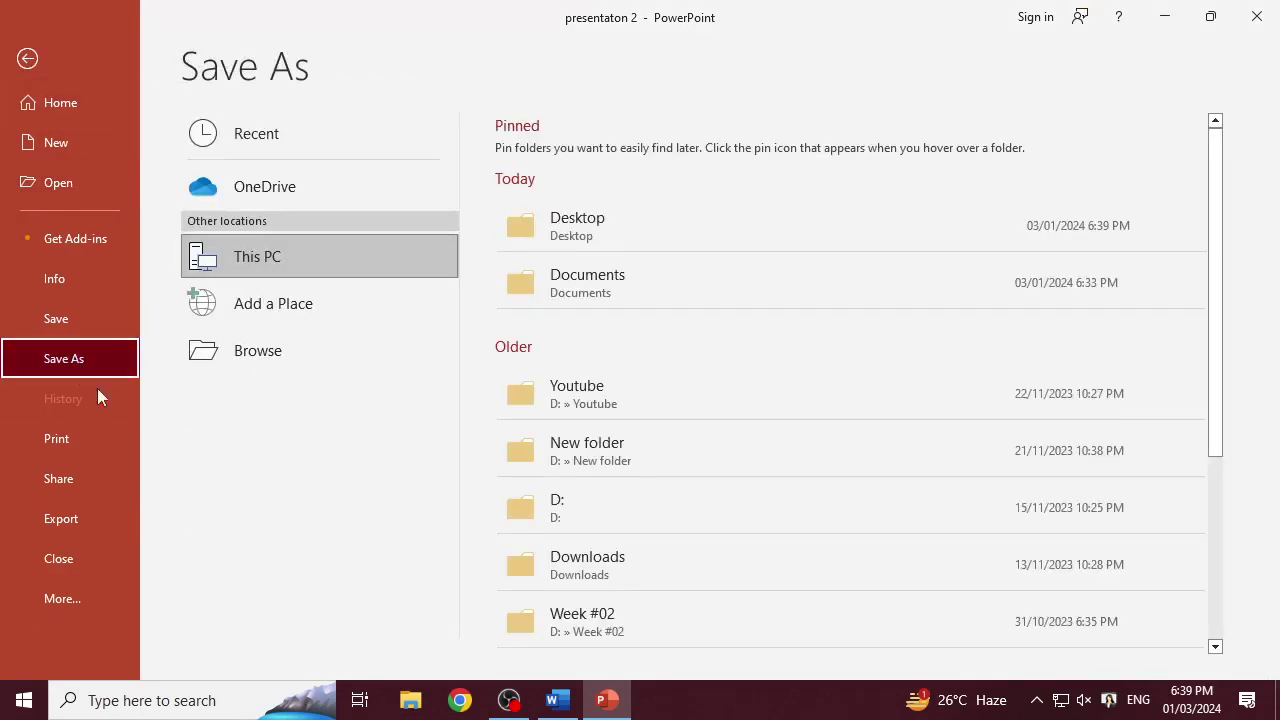
click(266, 364)
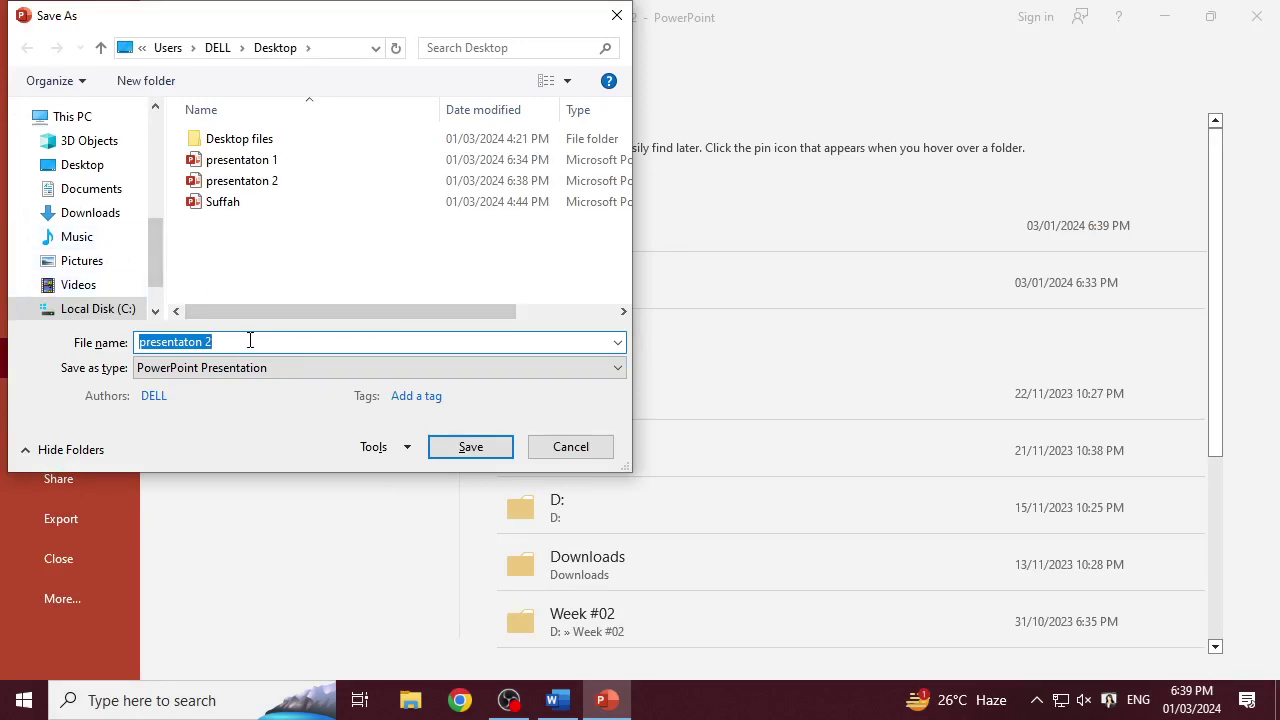
click(277, 368)
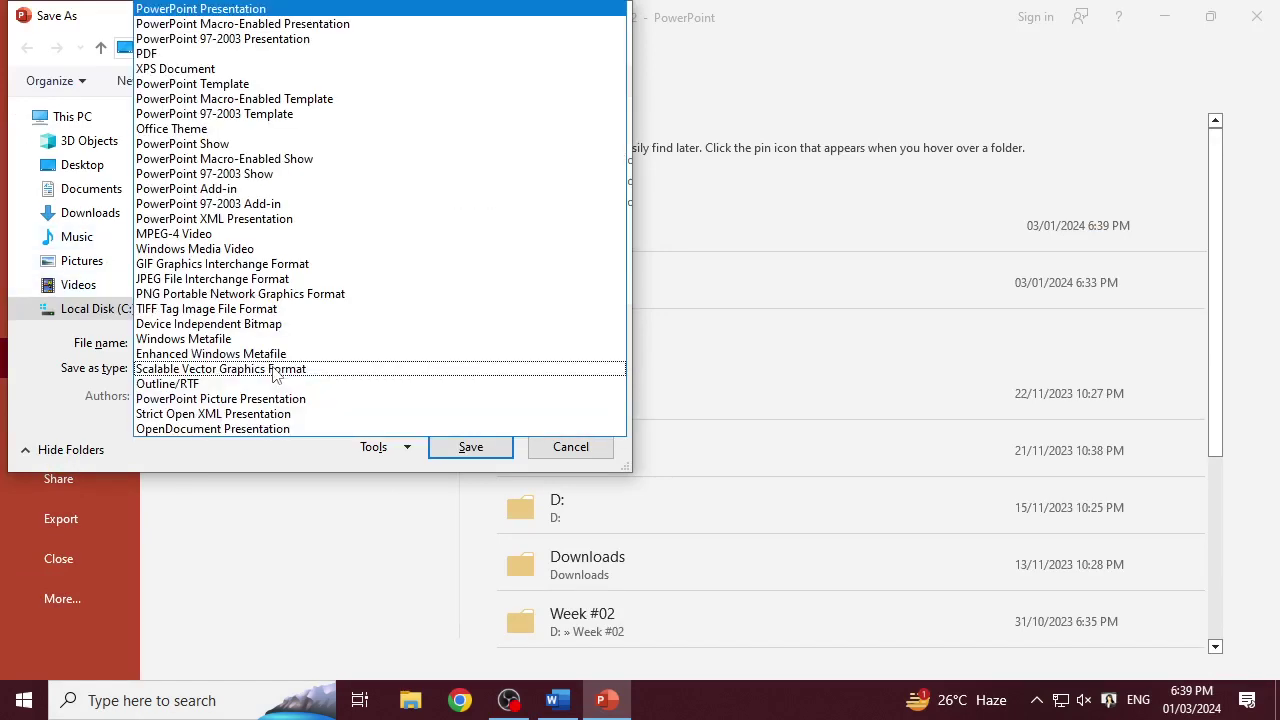
click(275, 371)
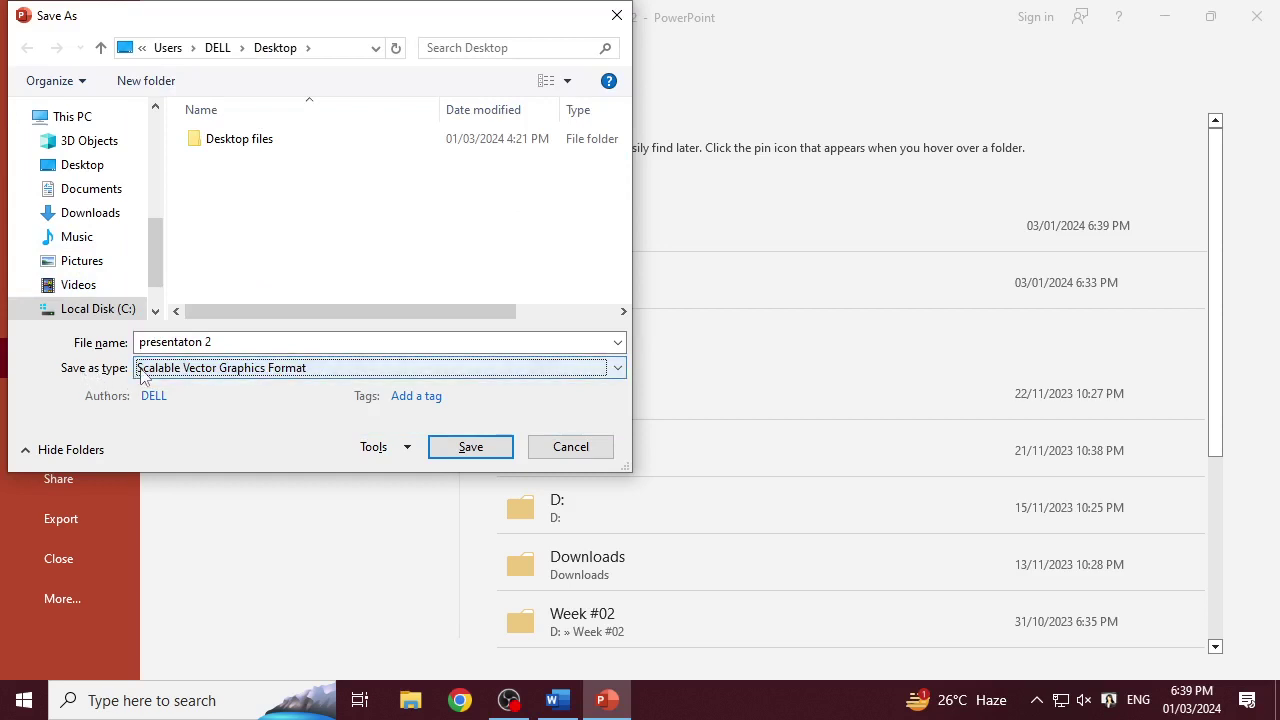
click(302, 372)
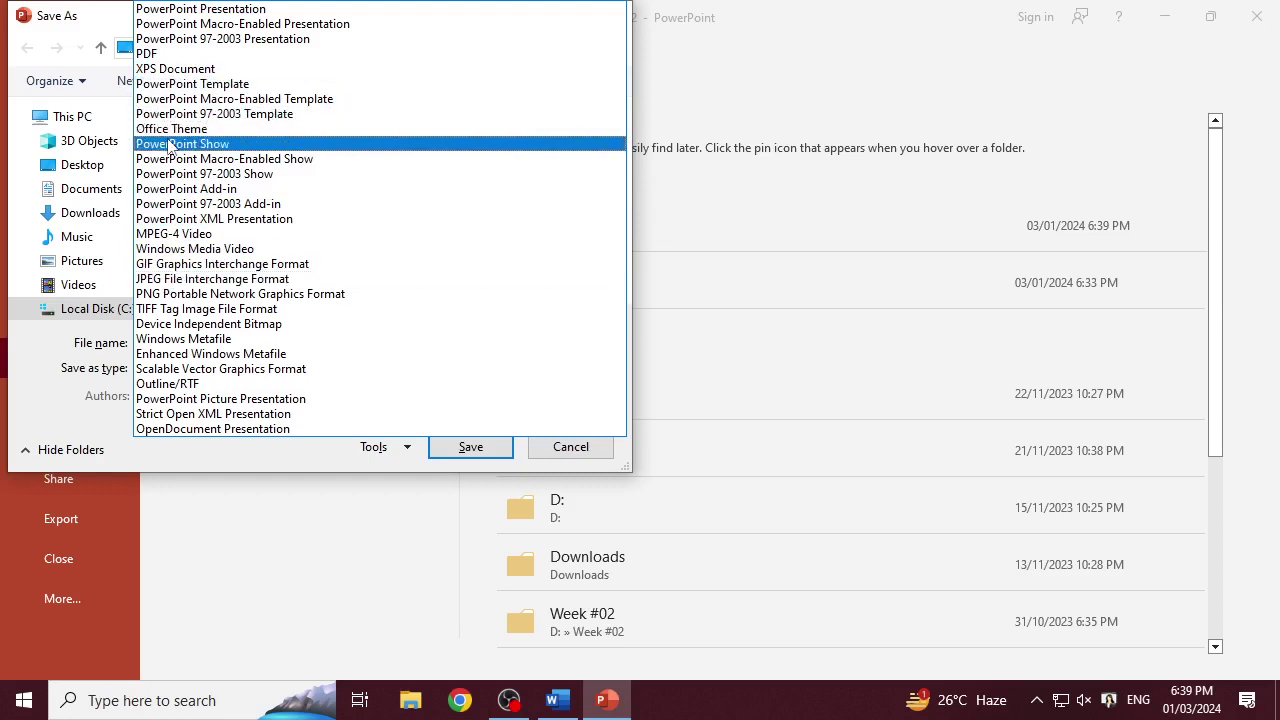
click(160, 54)
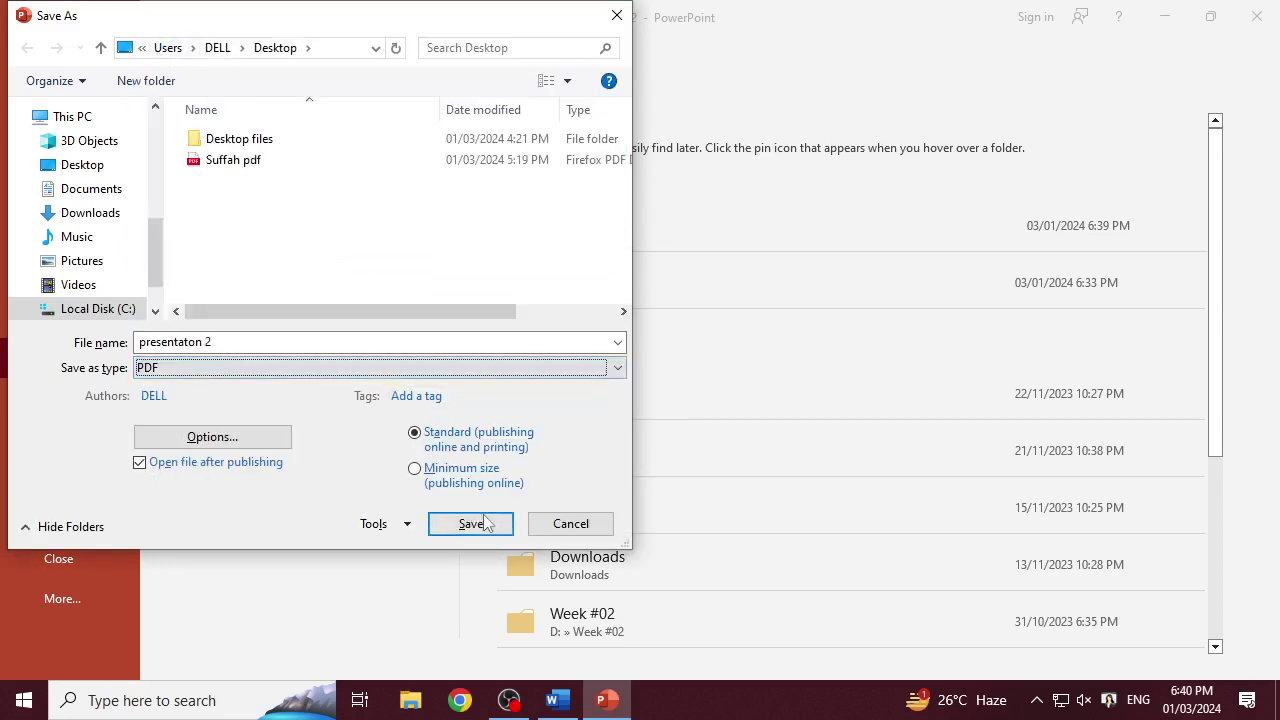
click(275, 337)
double_click(275, 337)
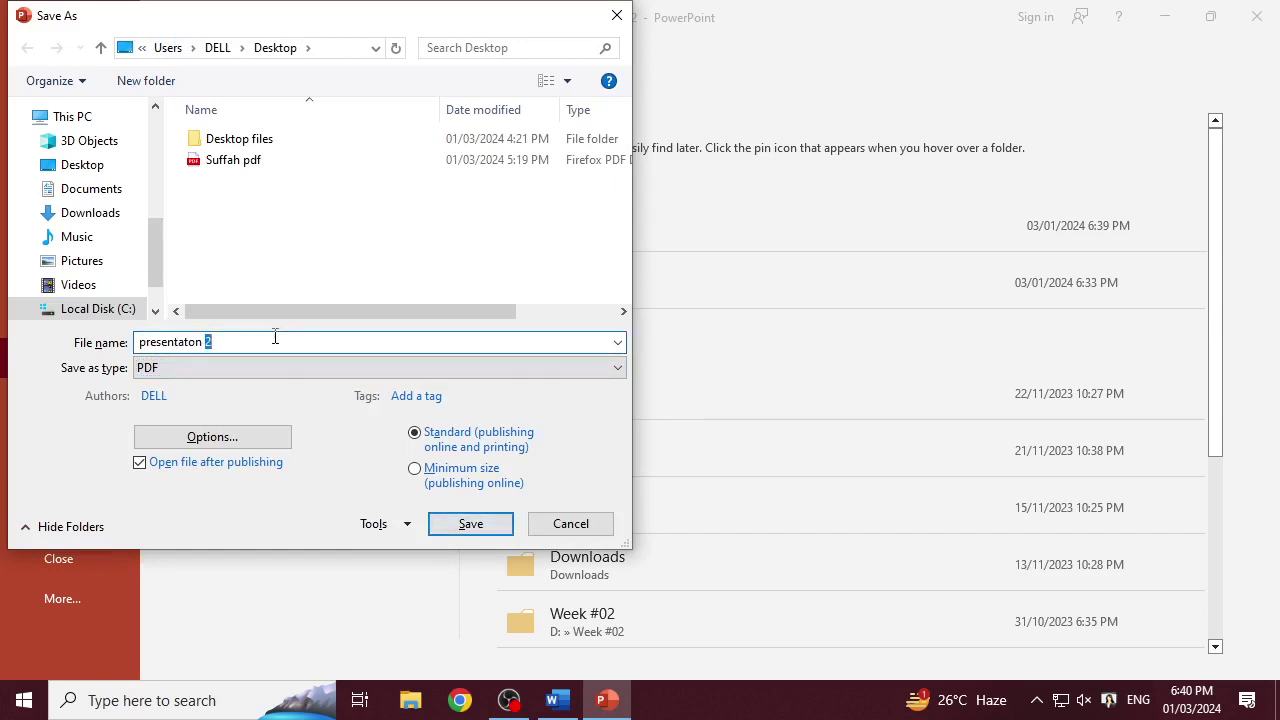
click(275, 337)
- Name the file 'presentaton 2 pdf', publish it, and scroll through the PDF in Firefox
text(p)
text(df)
click(470, 523)
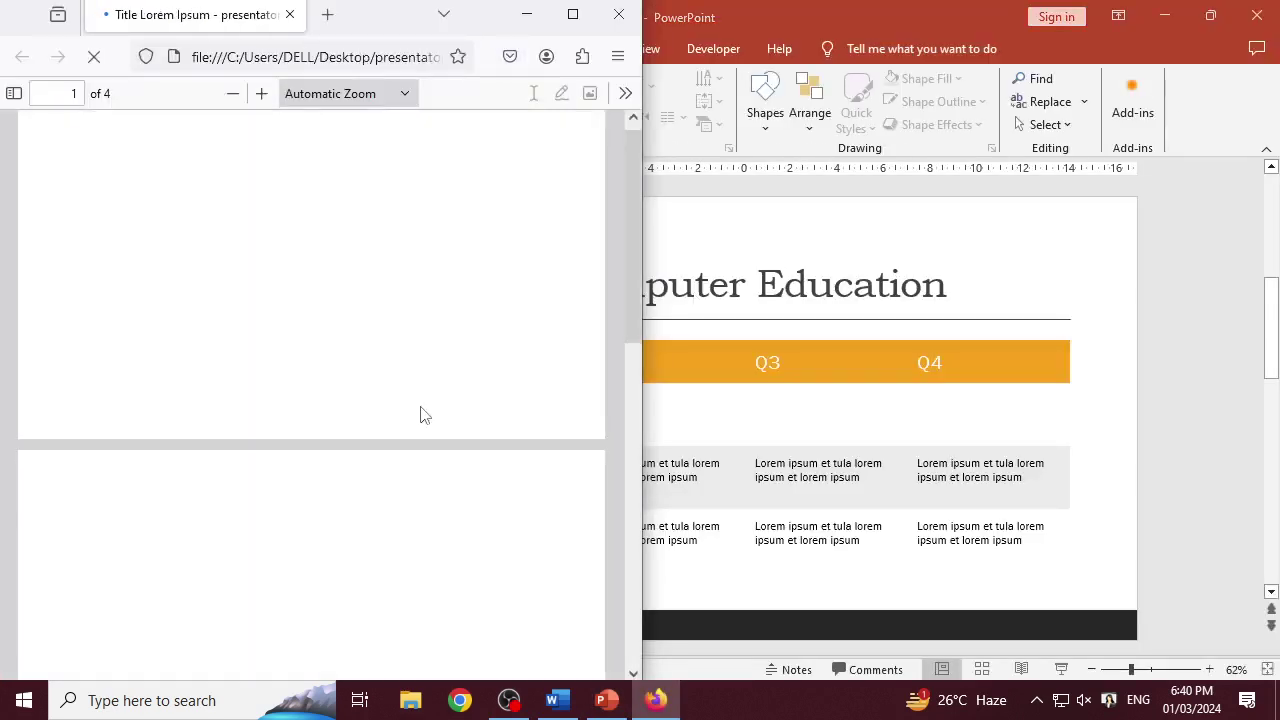
scroll(425, 450, down, 10)
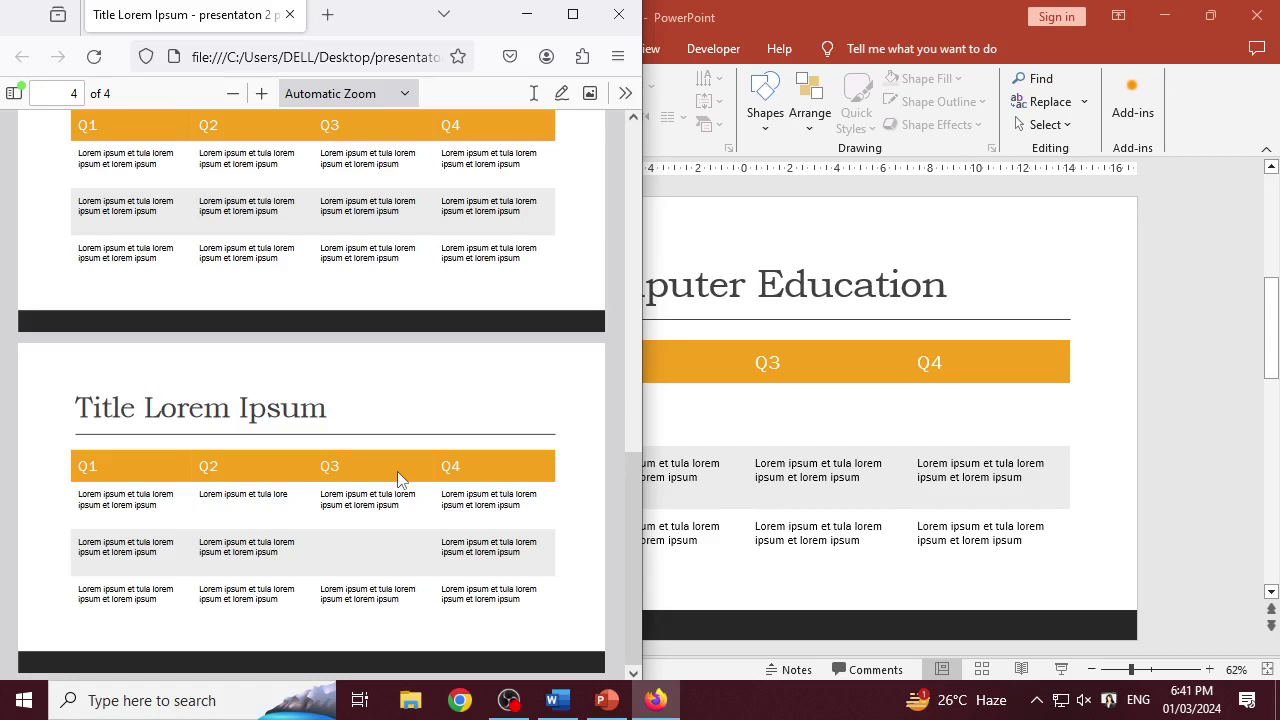
scroll(286, 266, up, 5)
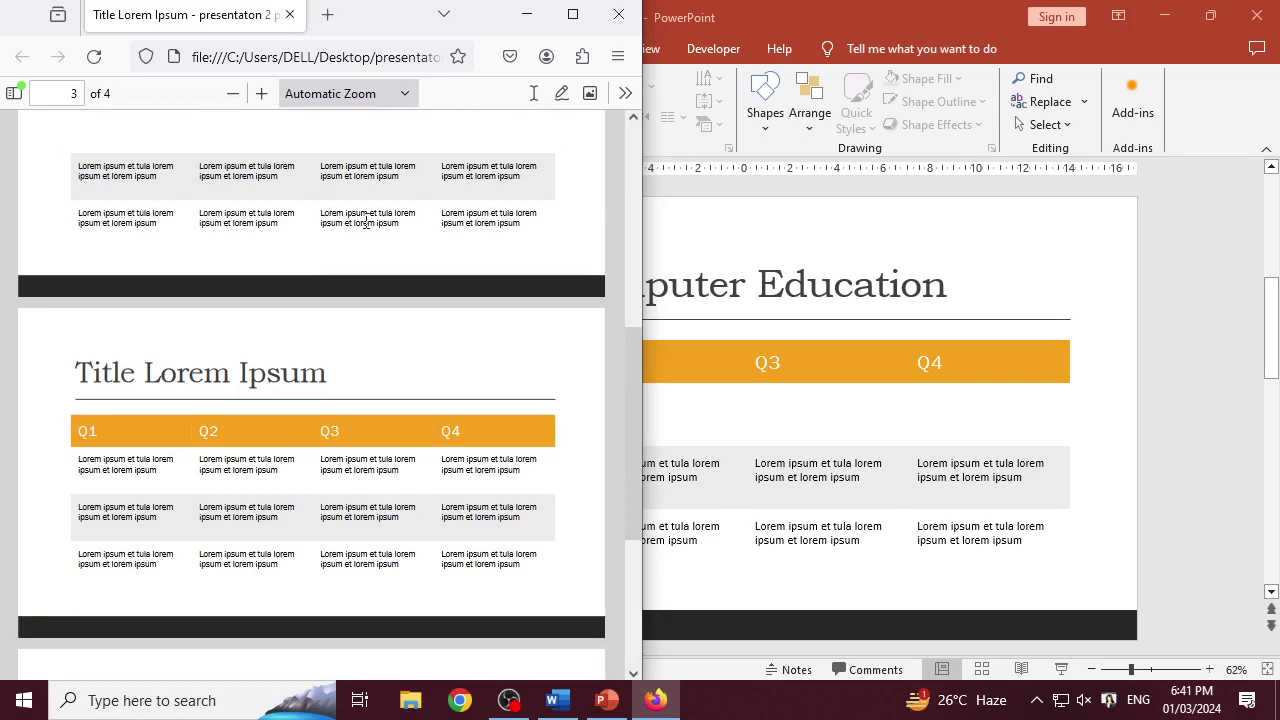
- Close the PDF viewer and bring up General Options in presentaton 2's Save As dialog
click(617, 15)
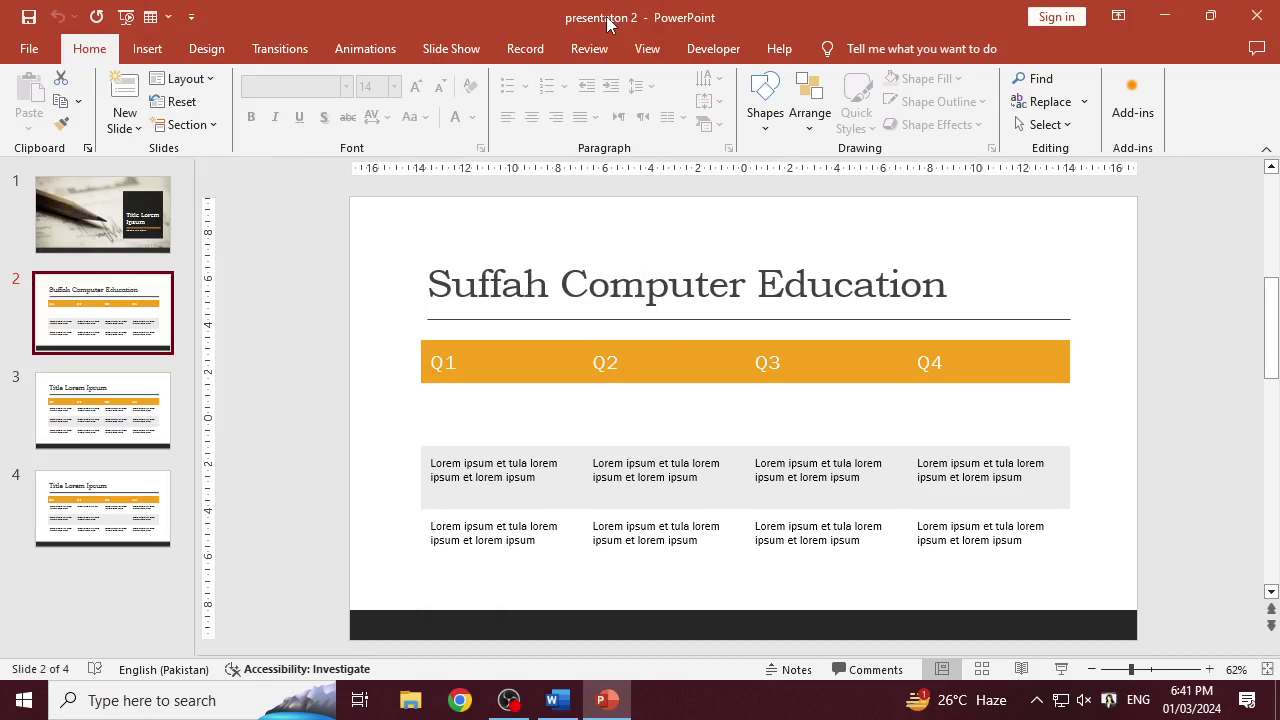
click(29, 48)
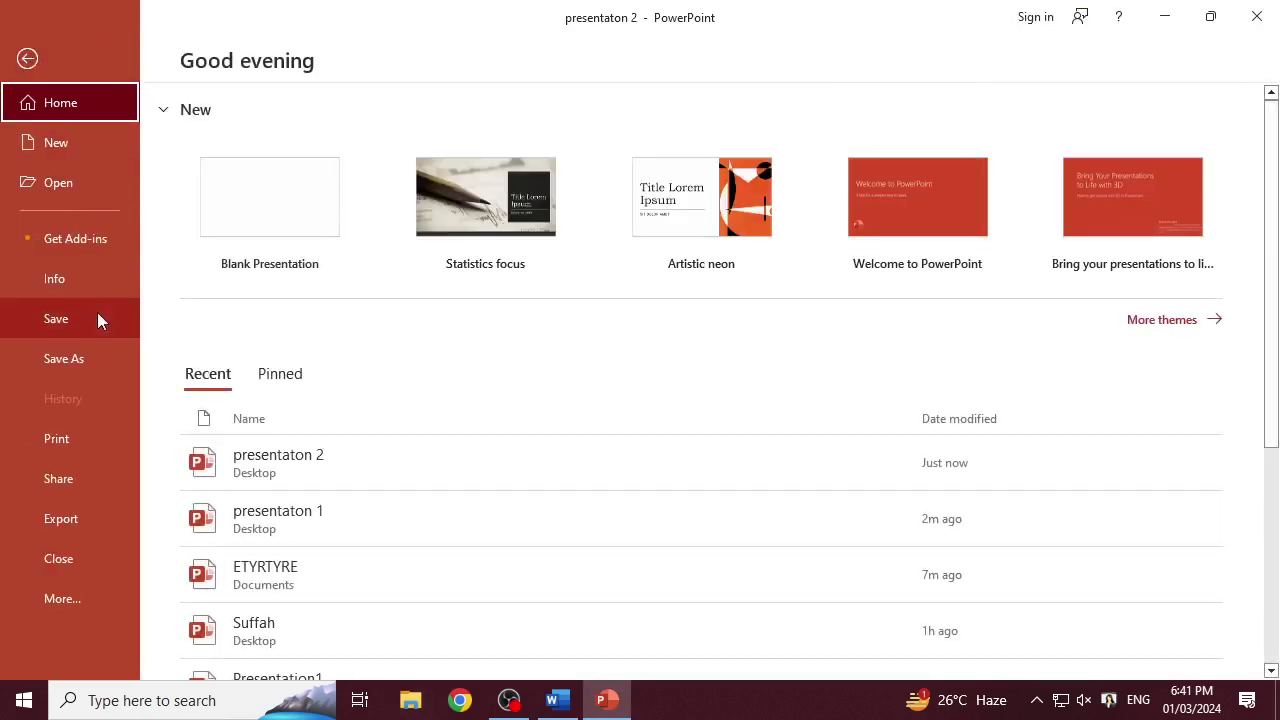
click(91, 356)
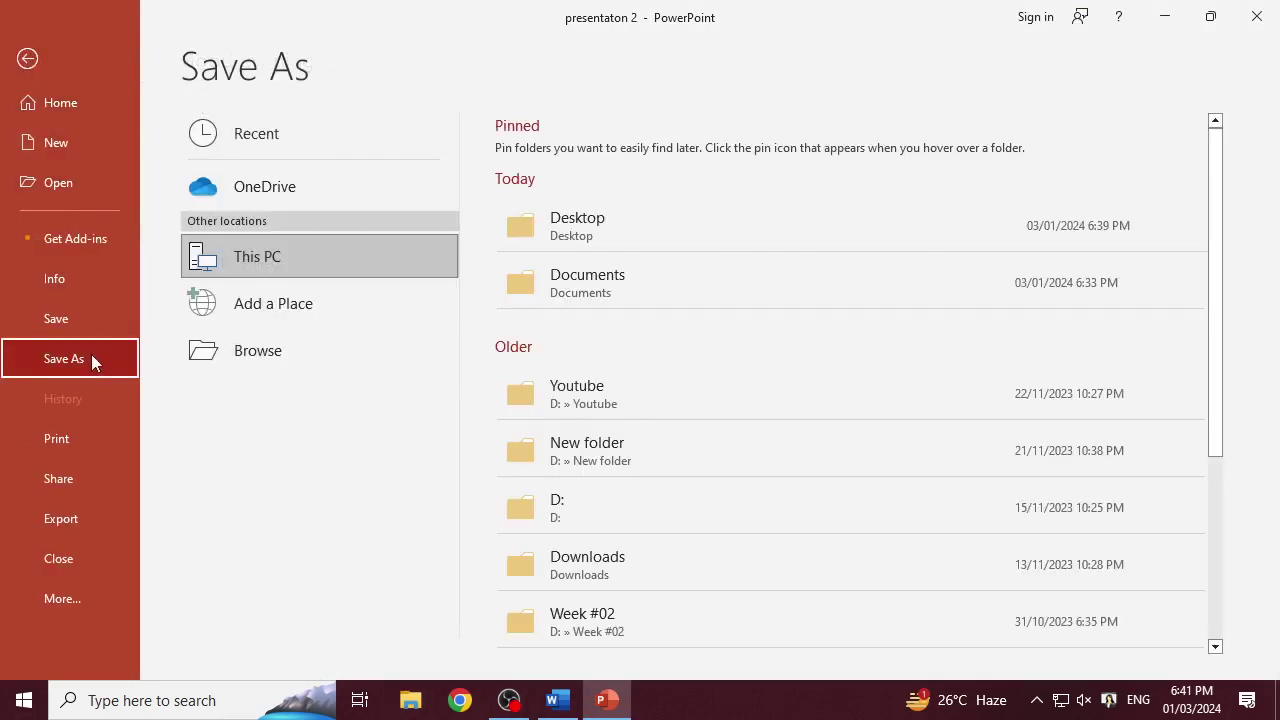
click(232, 352)
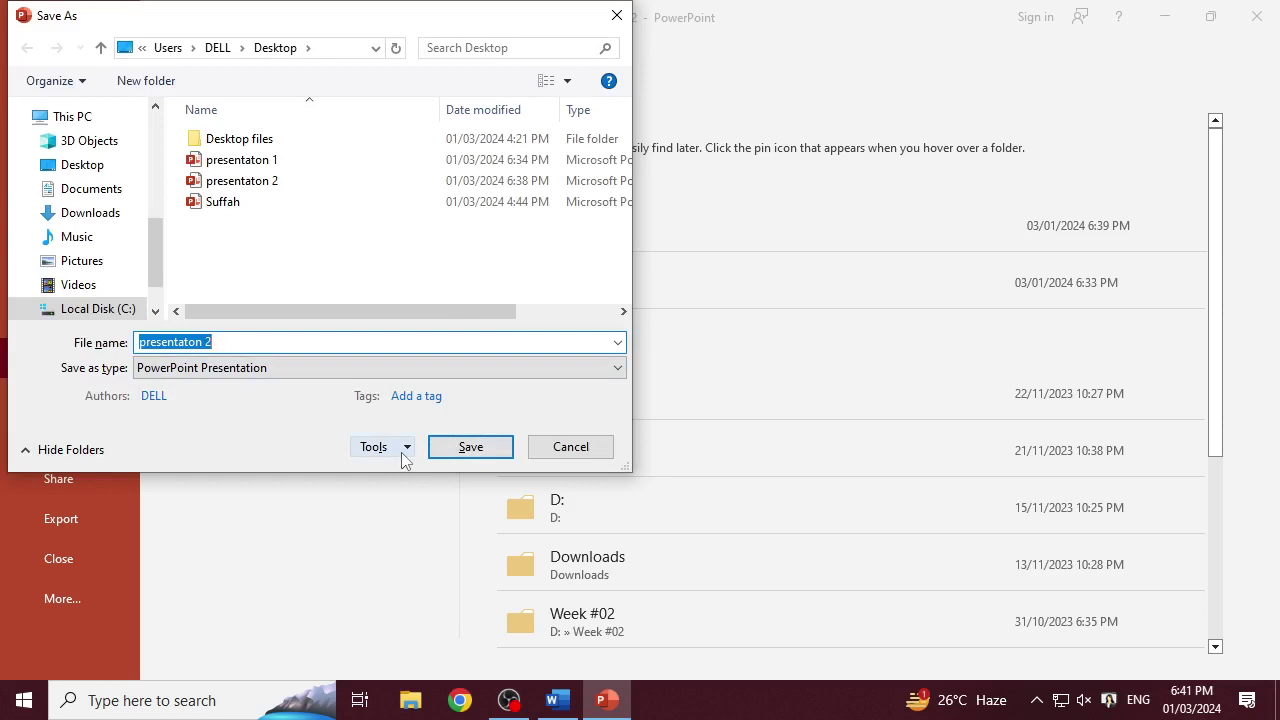
click(404, 456)
click(432, 514)
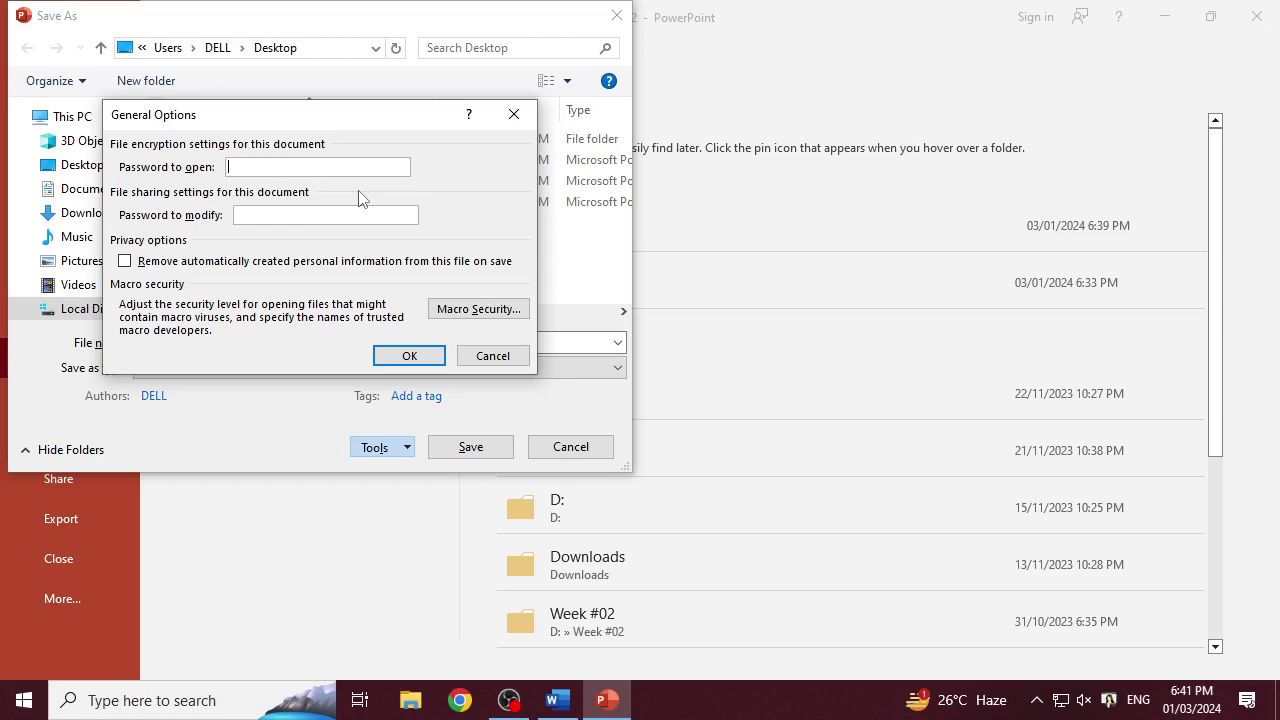
- Set and confirm open and modify passwords, then save over the existing presentaton 2
click(328, 216)
click(385, 362)
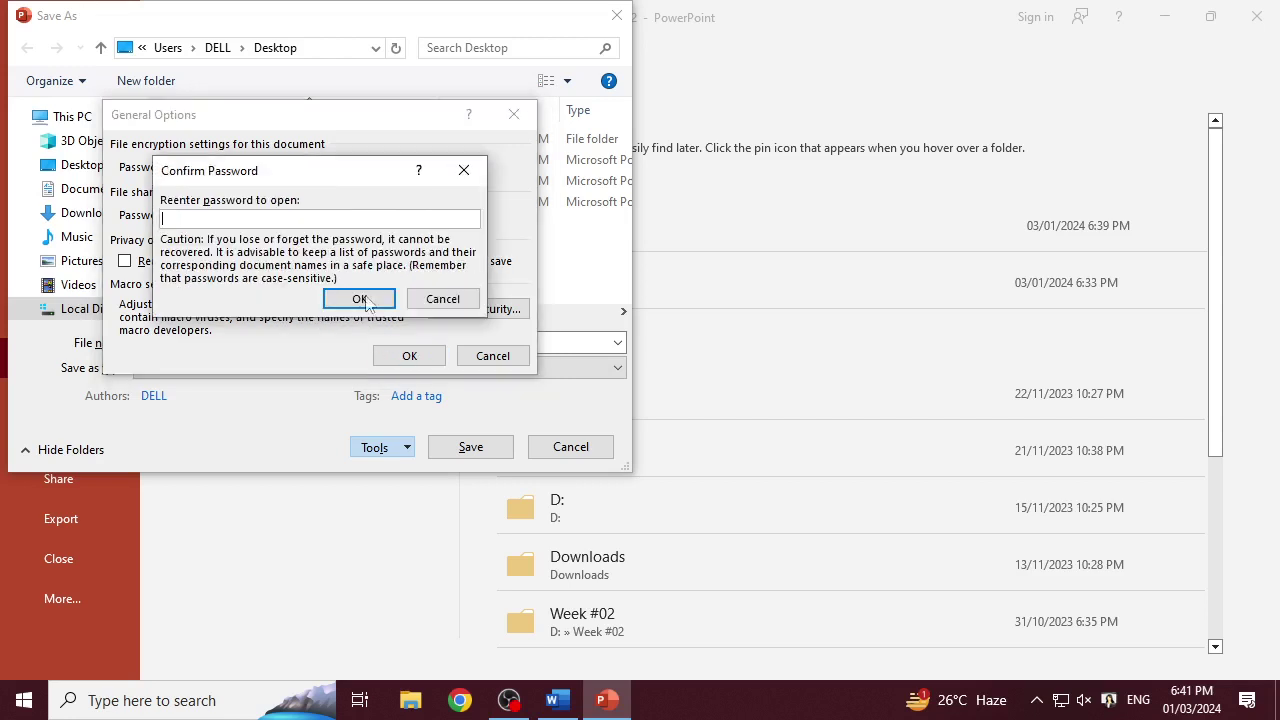
click(359, 299)
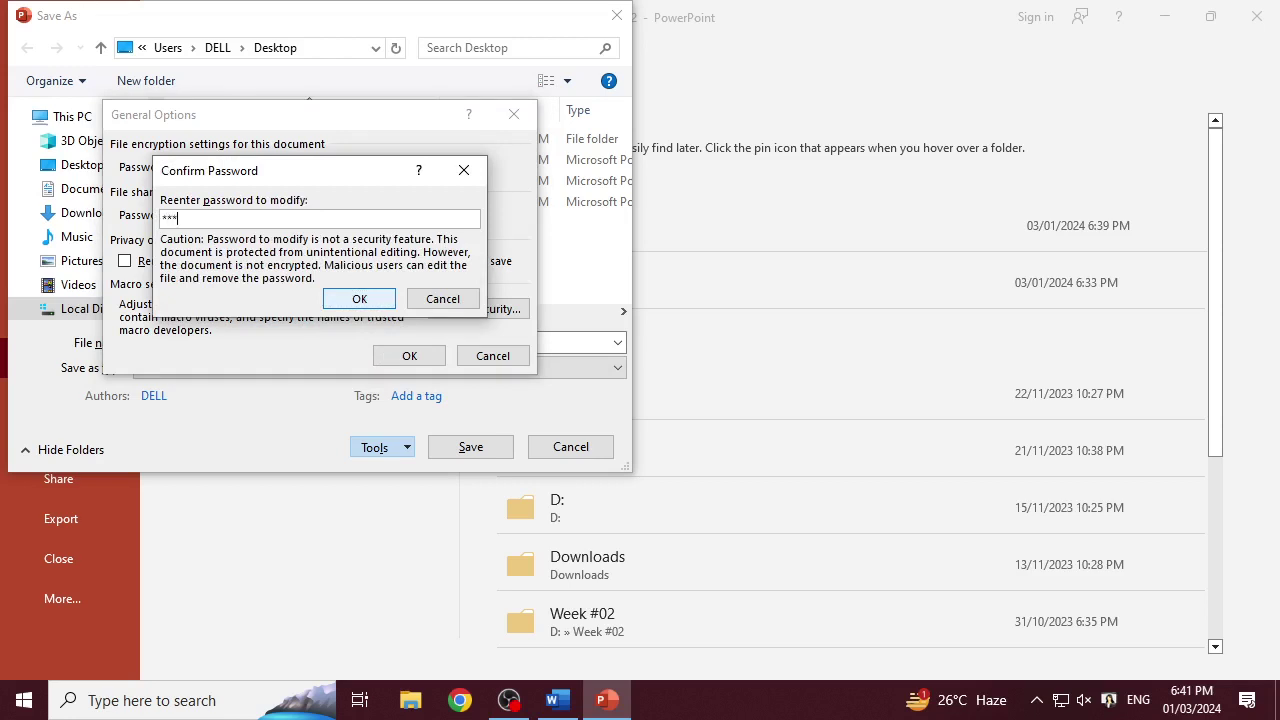
click(340, 301)
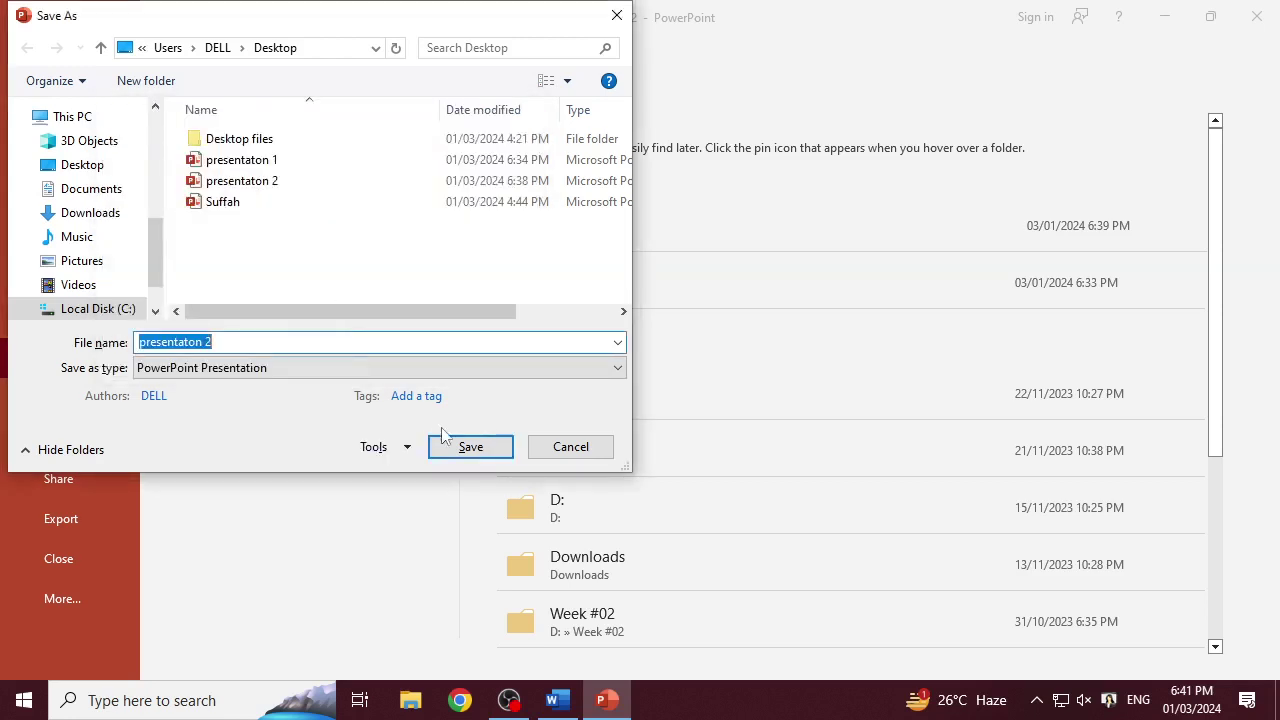
click(471, 447)
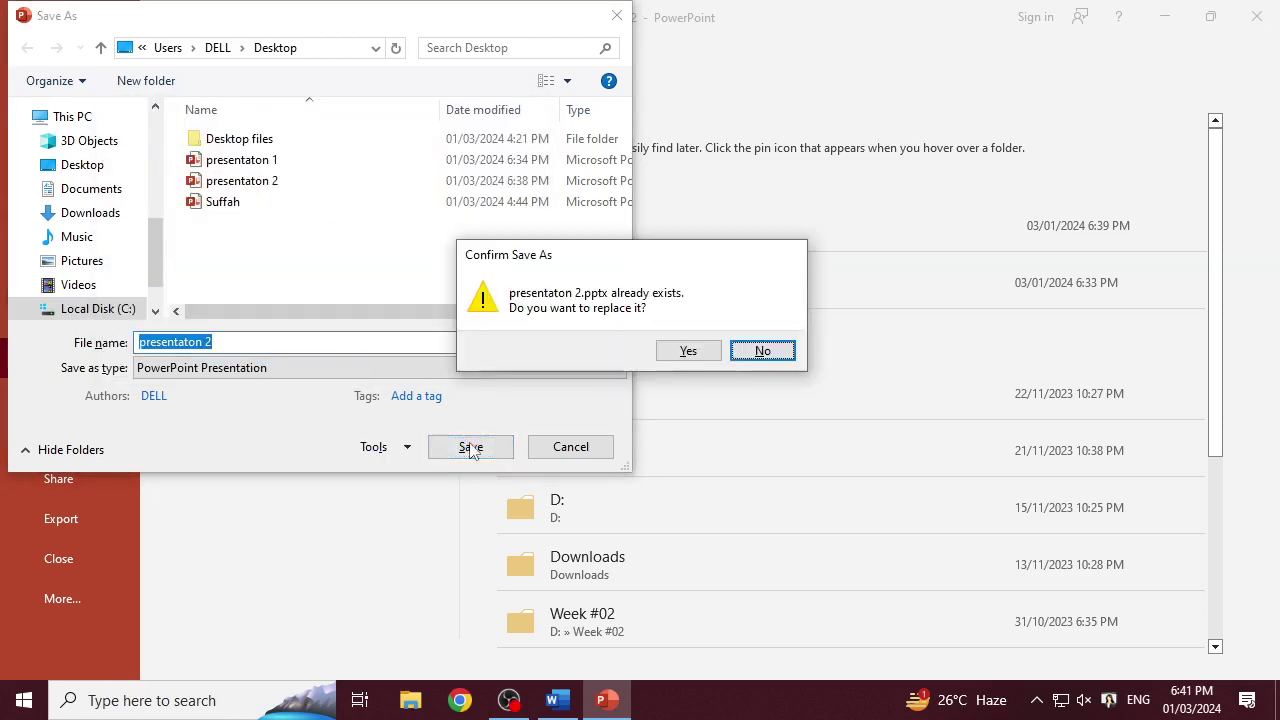
click(684, 352)
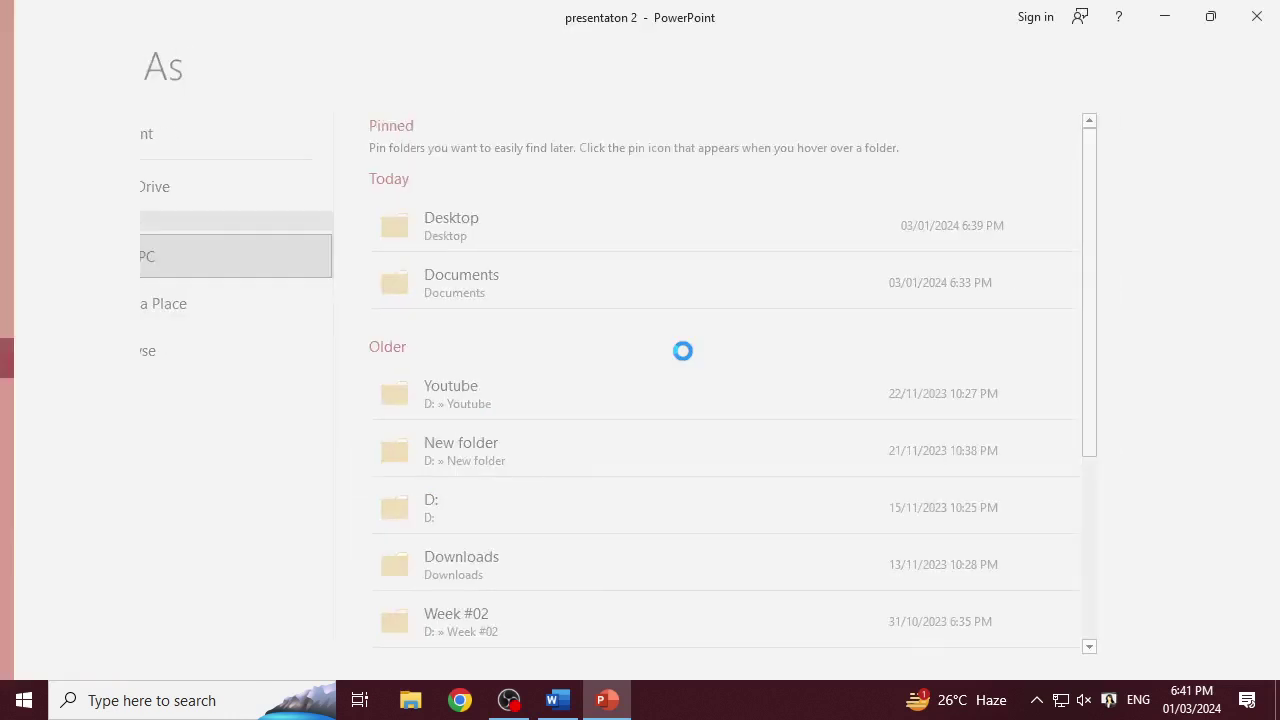
- Close presentaton 2 and try reopening it, but the open password is rejected
scroll(499, 361, down, 2)
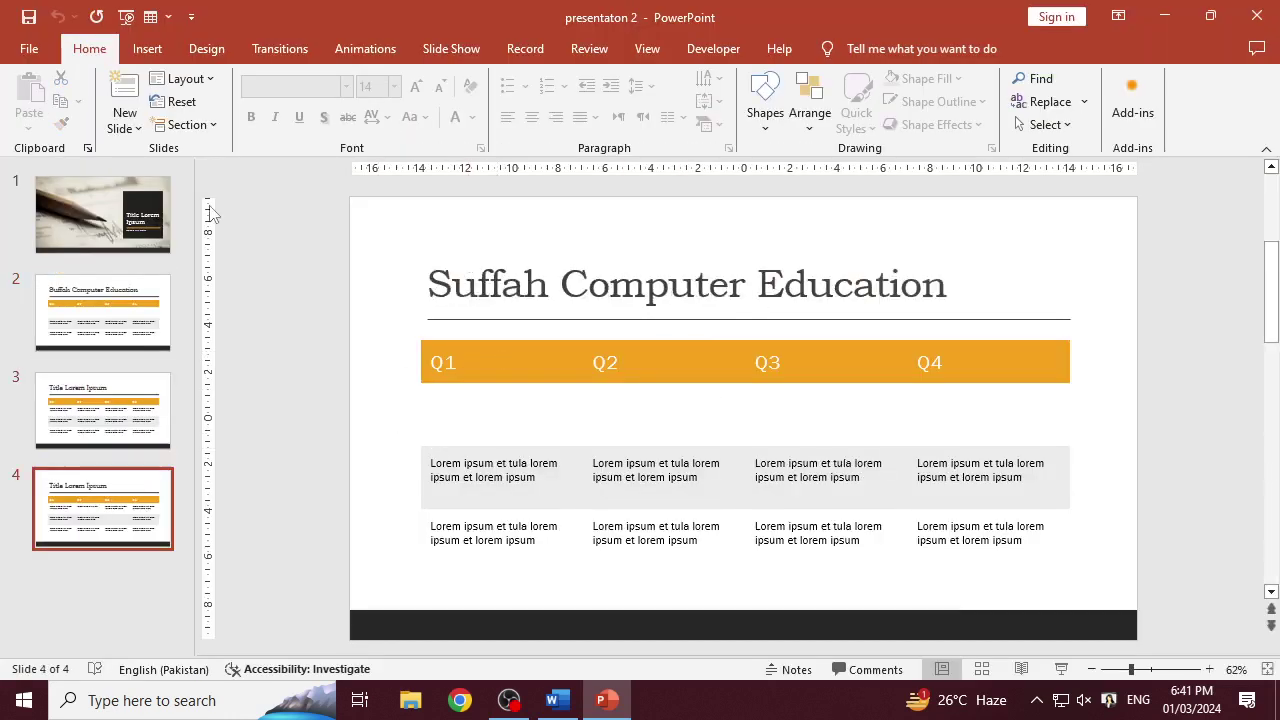
scroll(499, 361, up, 3)
click(29, 48)
click(52, 568)
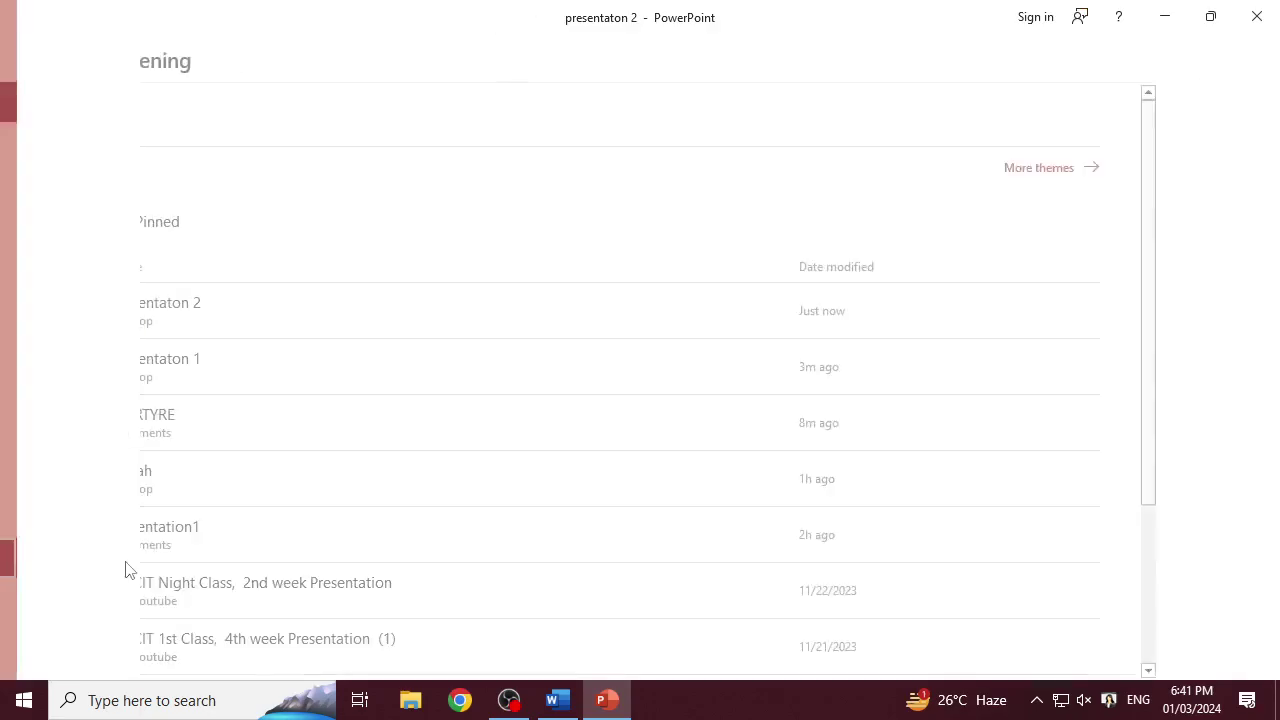
click(30, 50)
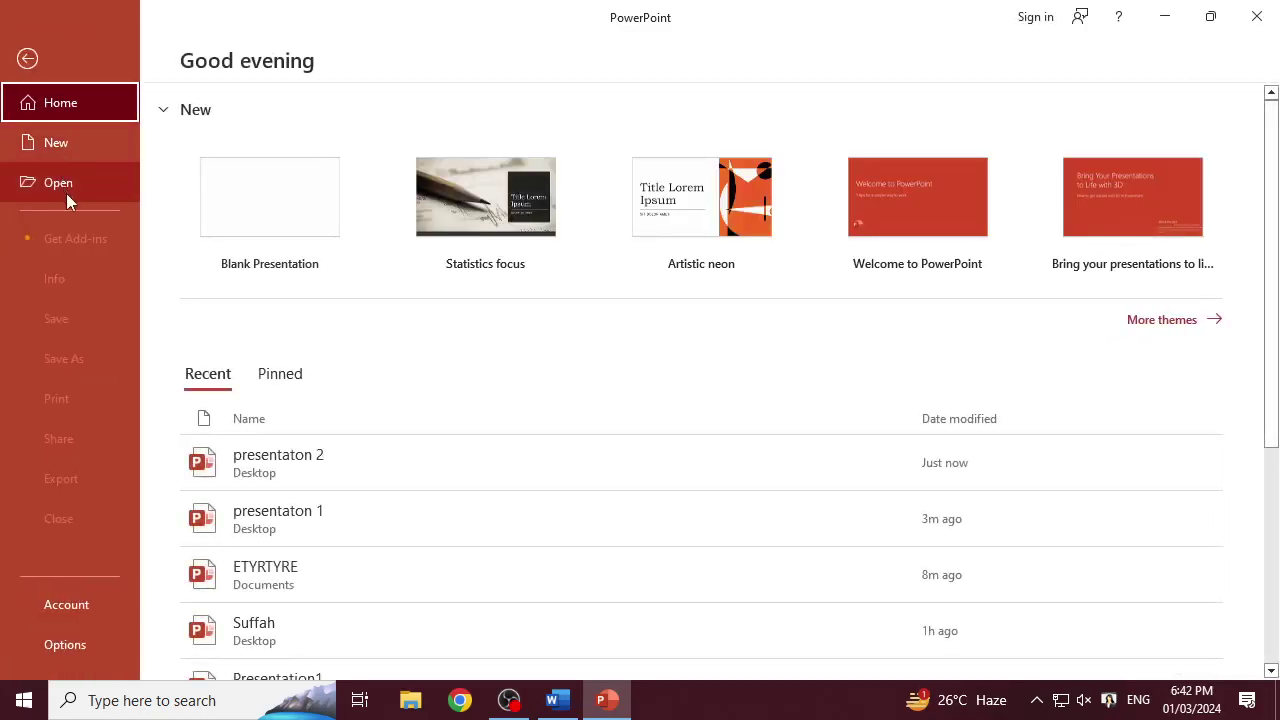
click(66, 190)
click(305, 362)
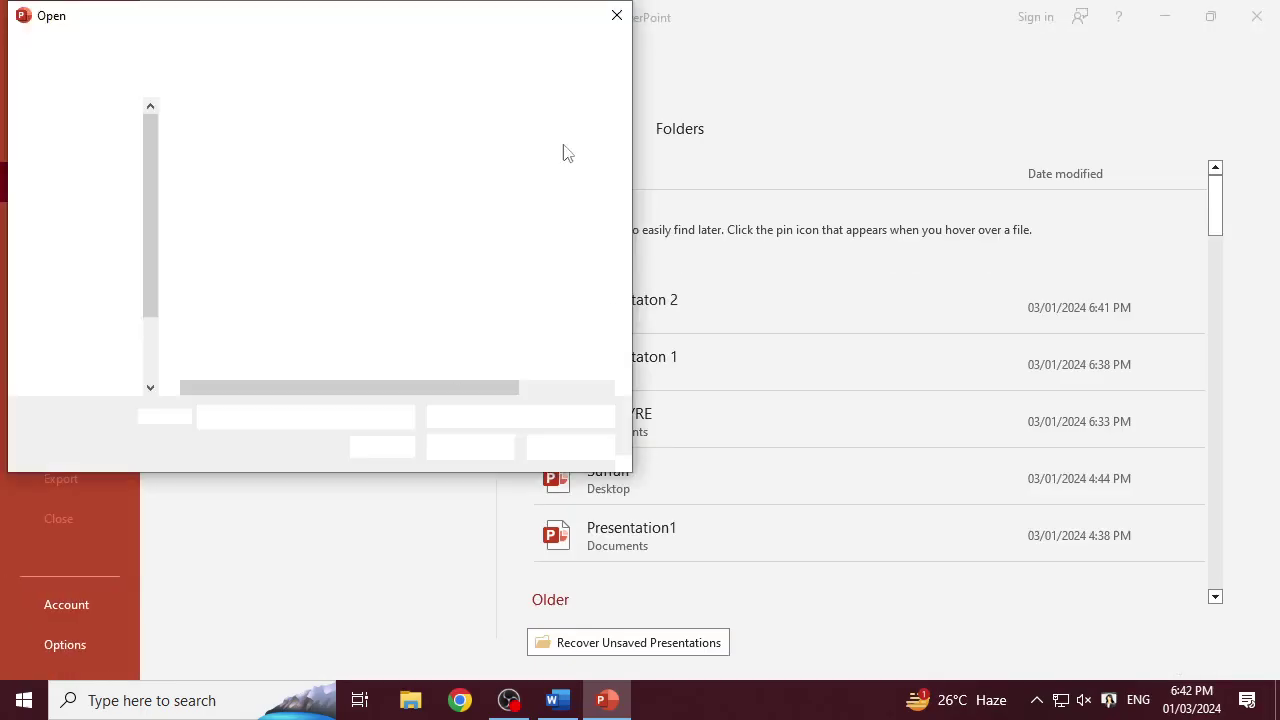
click(240, 181)
click(462, 447)
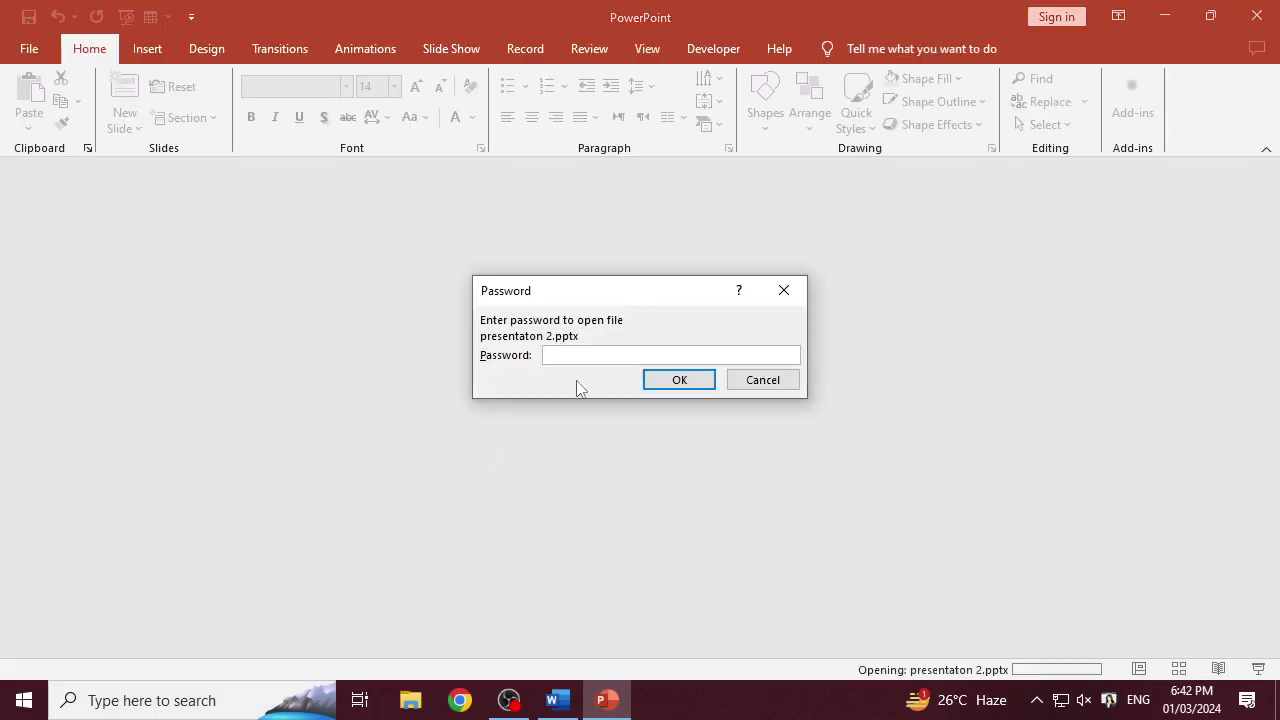
click(677, 381)
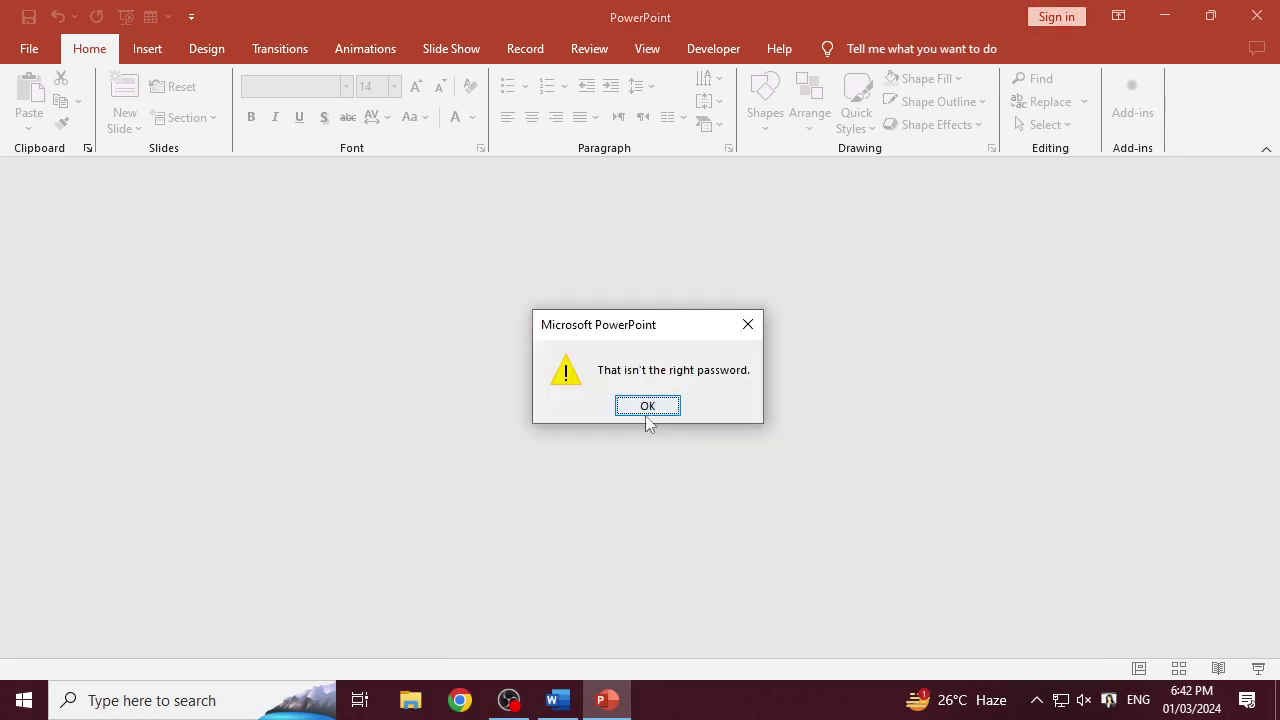
click(652, 407)
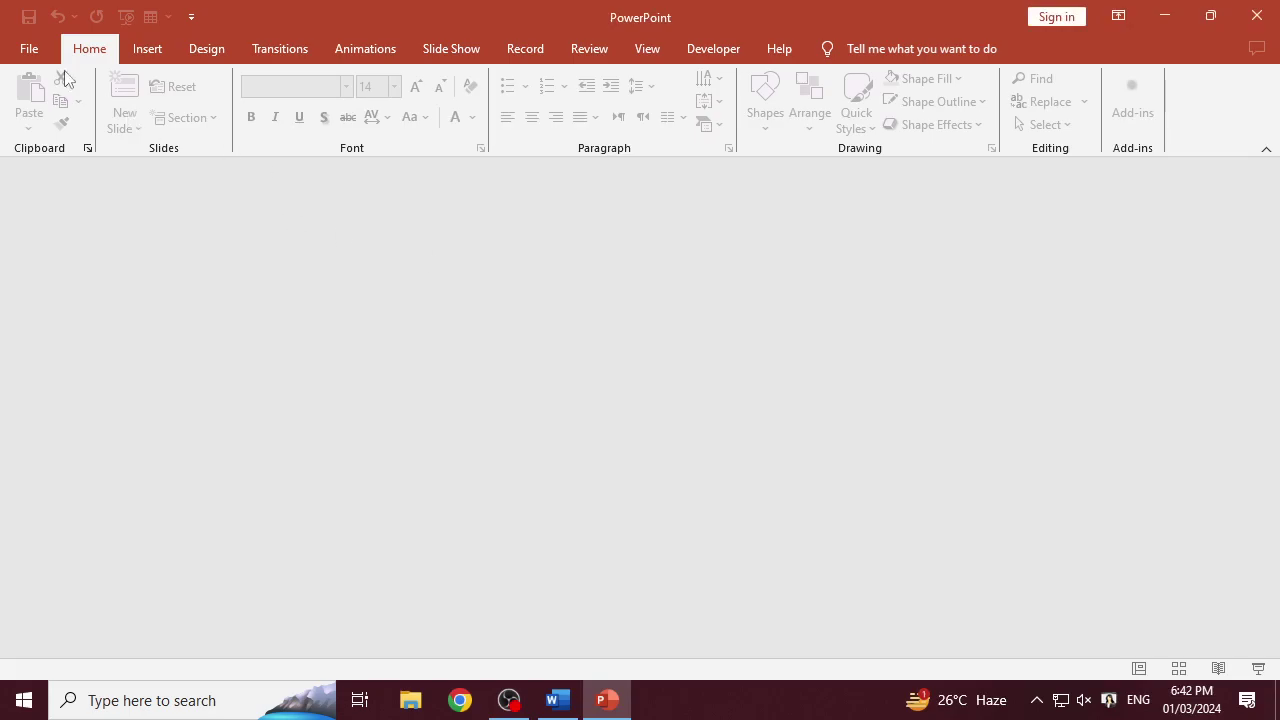
- Reopen presentaton 2 from the Desktop, entering its open and modify passwords
click(32, 50)
click(98, 182)
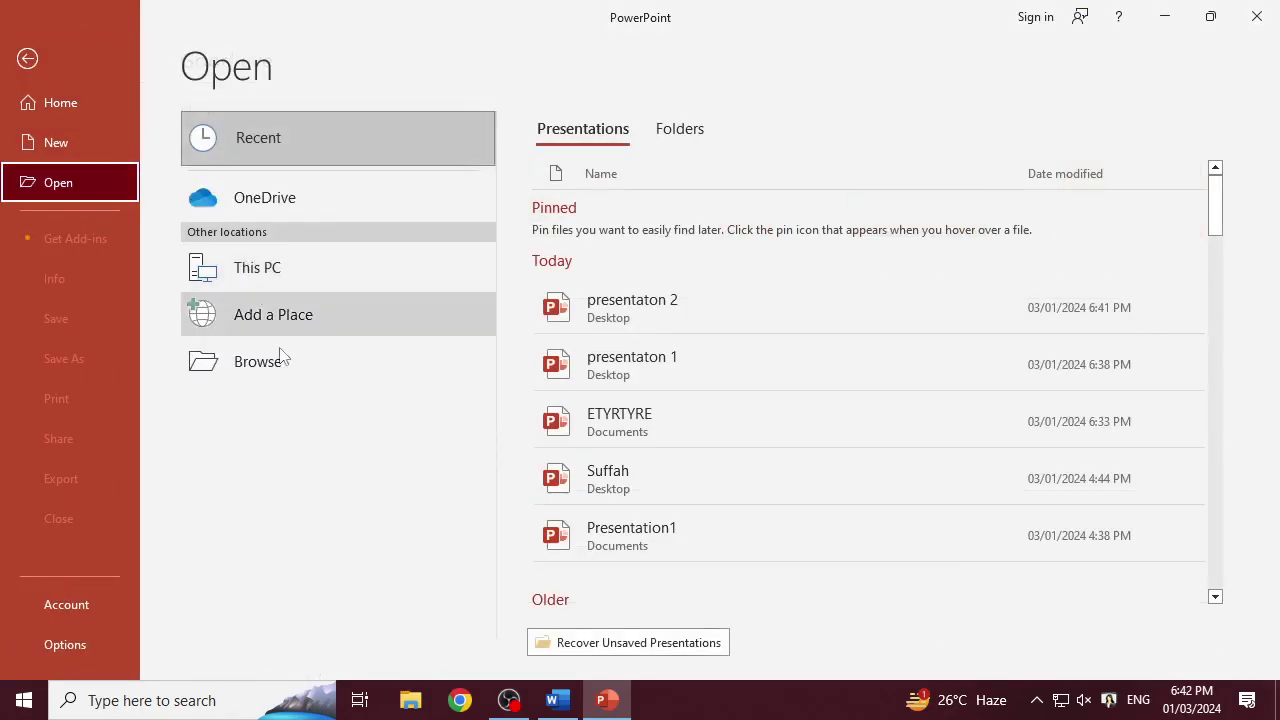
click(265, 361)
click(236, 181)
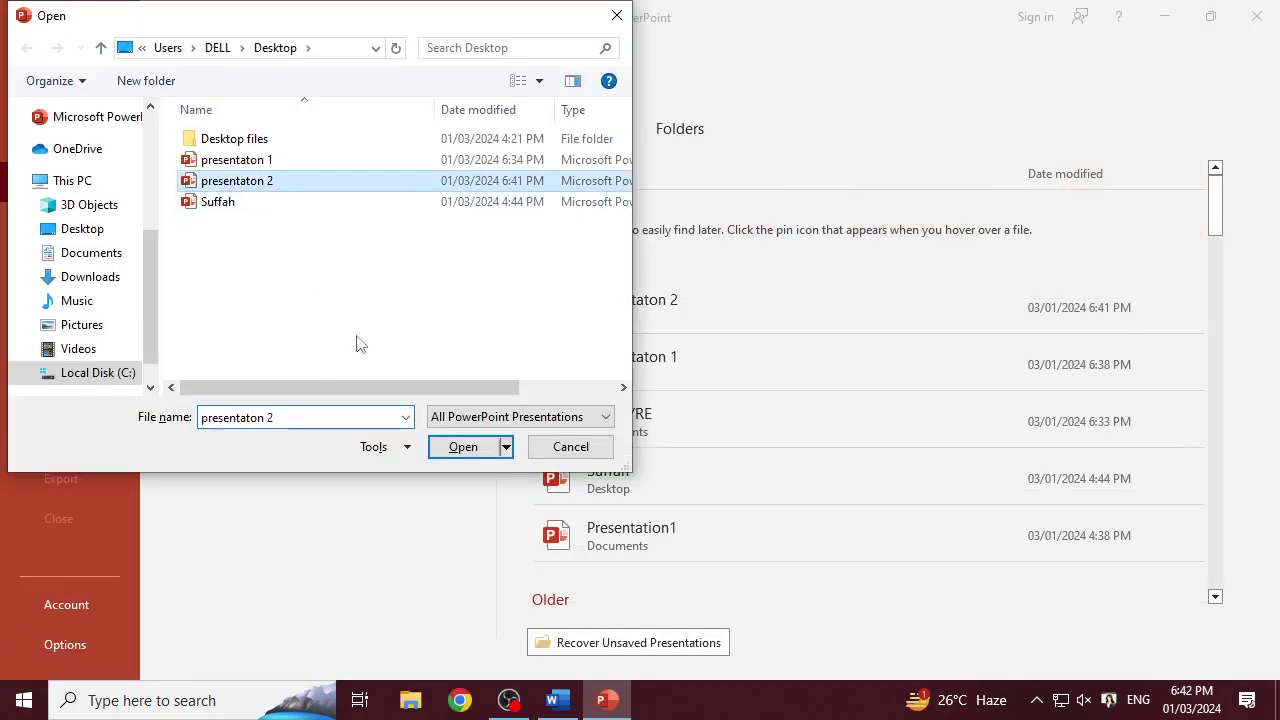
click(463, 447)
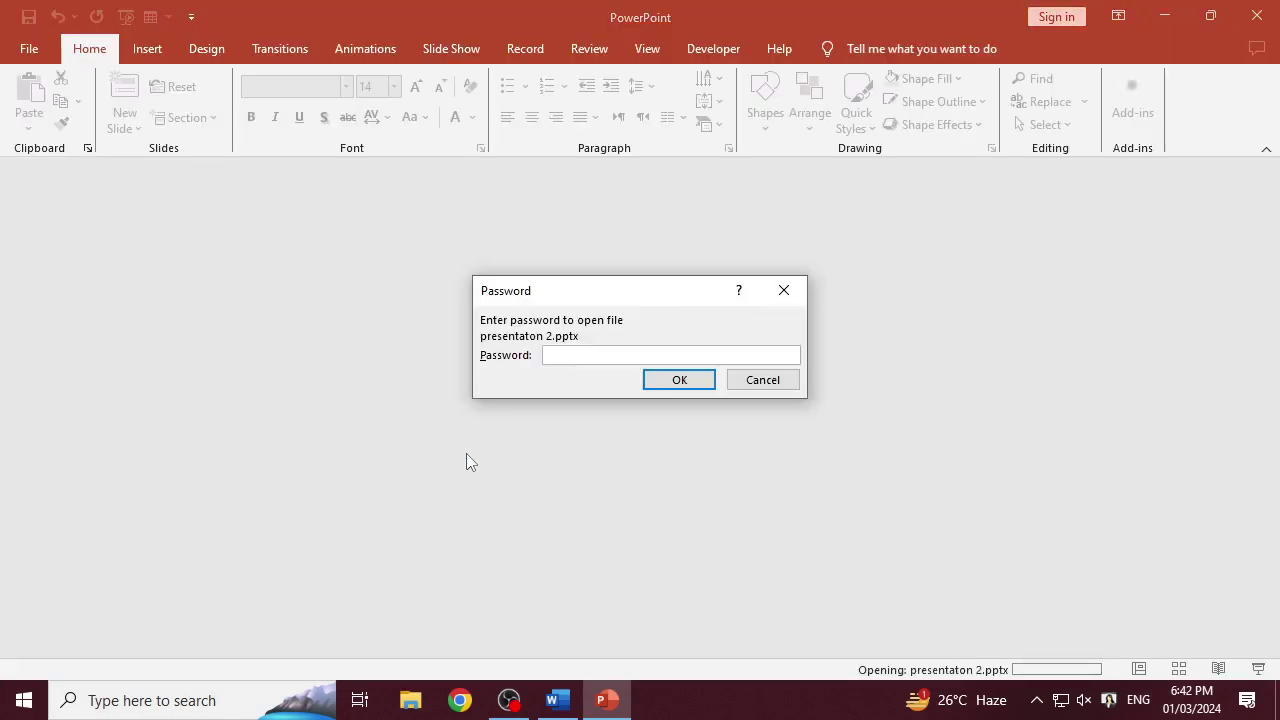
click(689, 384)
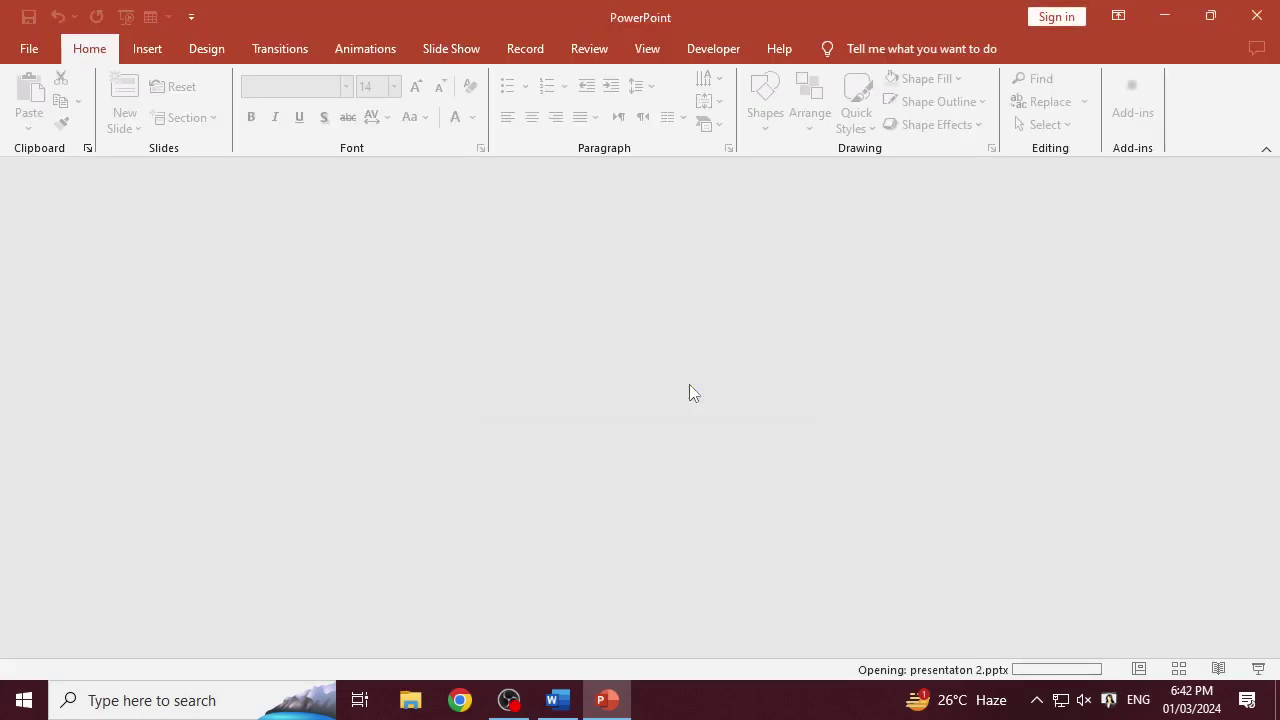
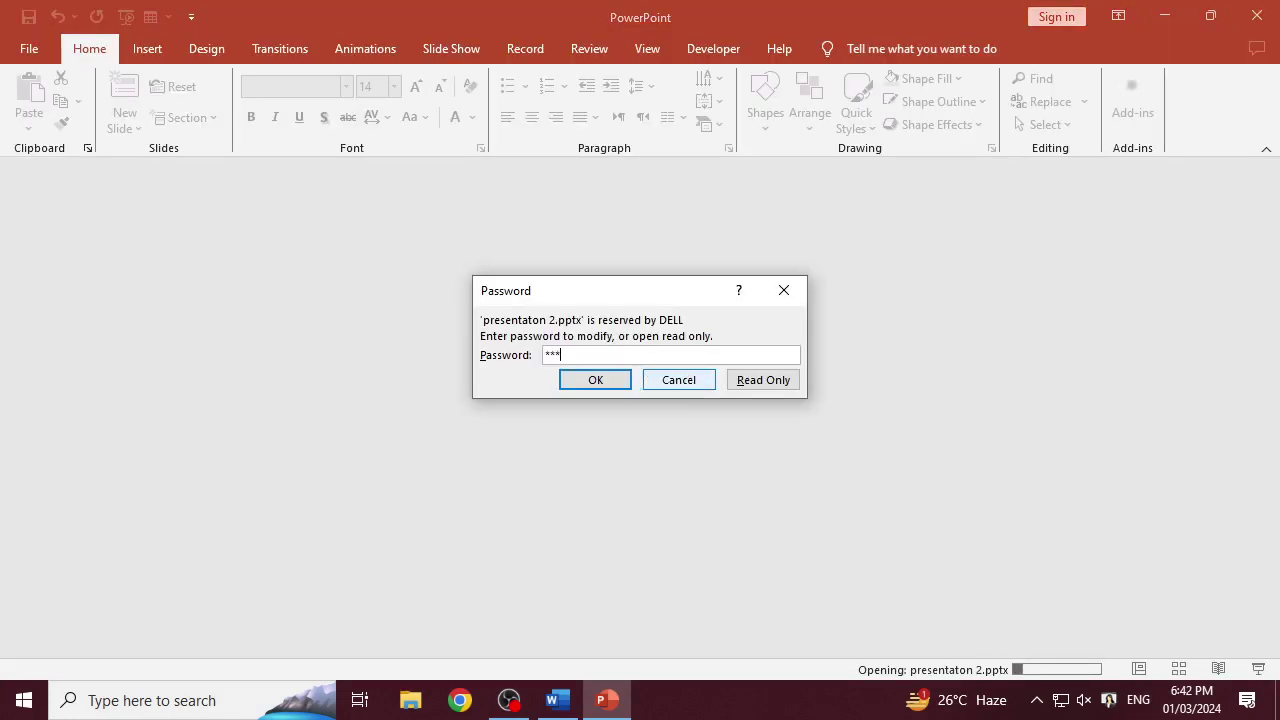
click(572, 378)
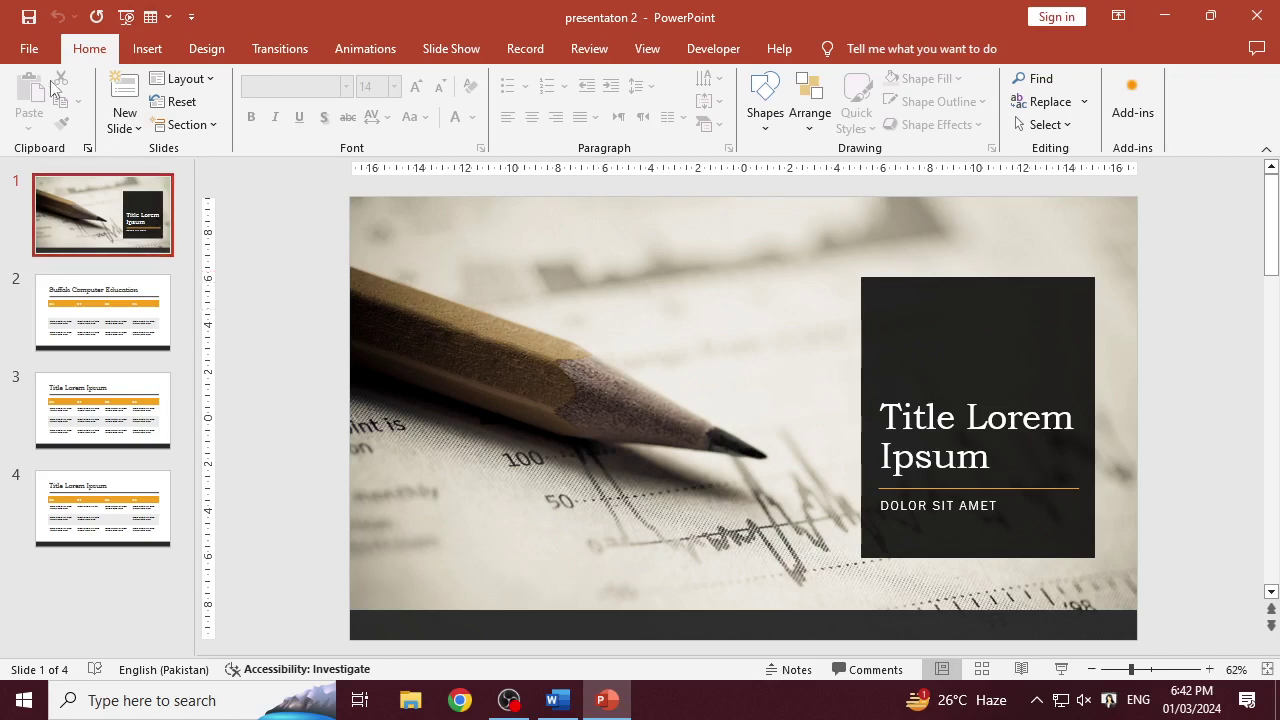
- Clear both passwords in General Options and save over presentaton 2 on the Desktop
click(29, 50)
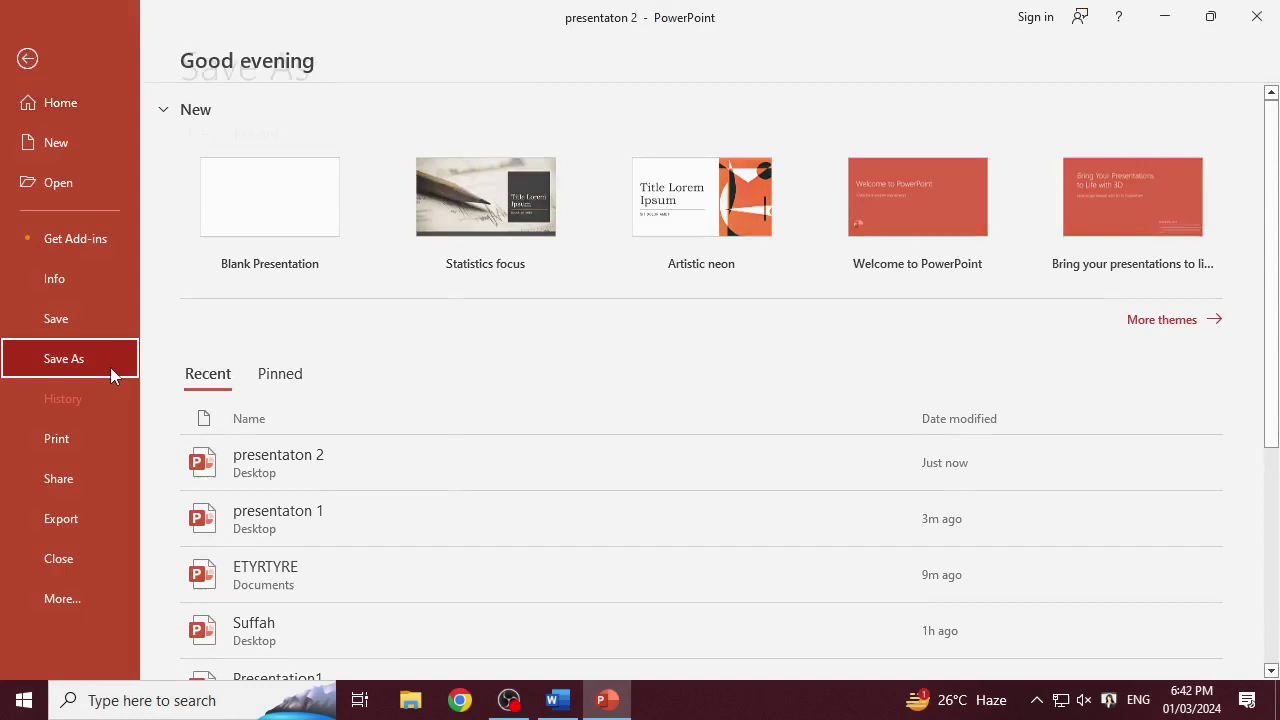
click(110, 367)
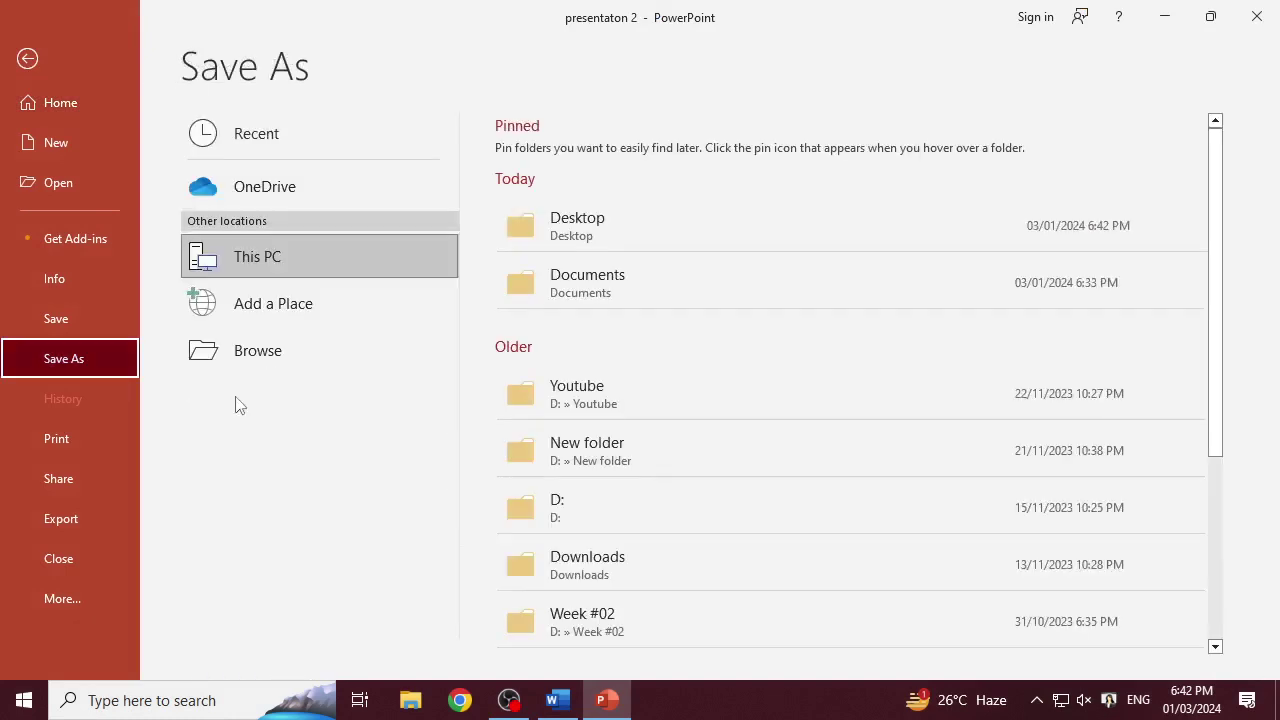
click(295, 370)
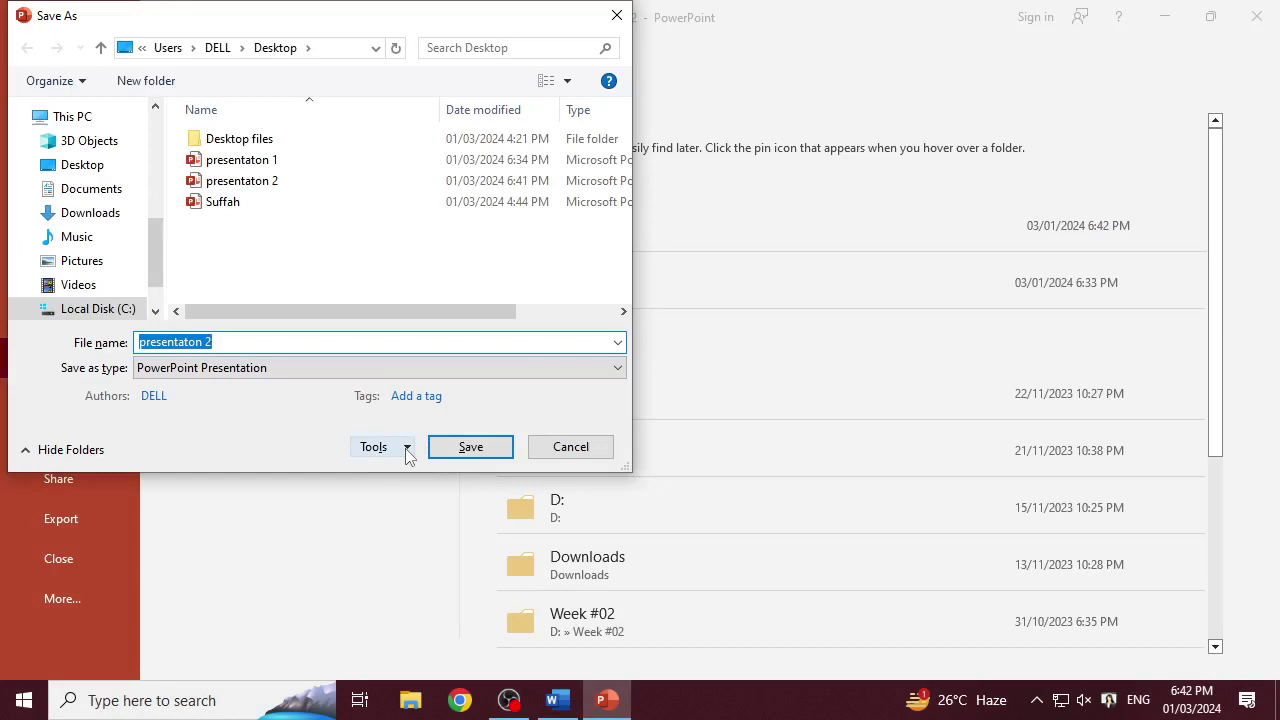
click(407, 454)
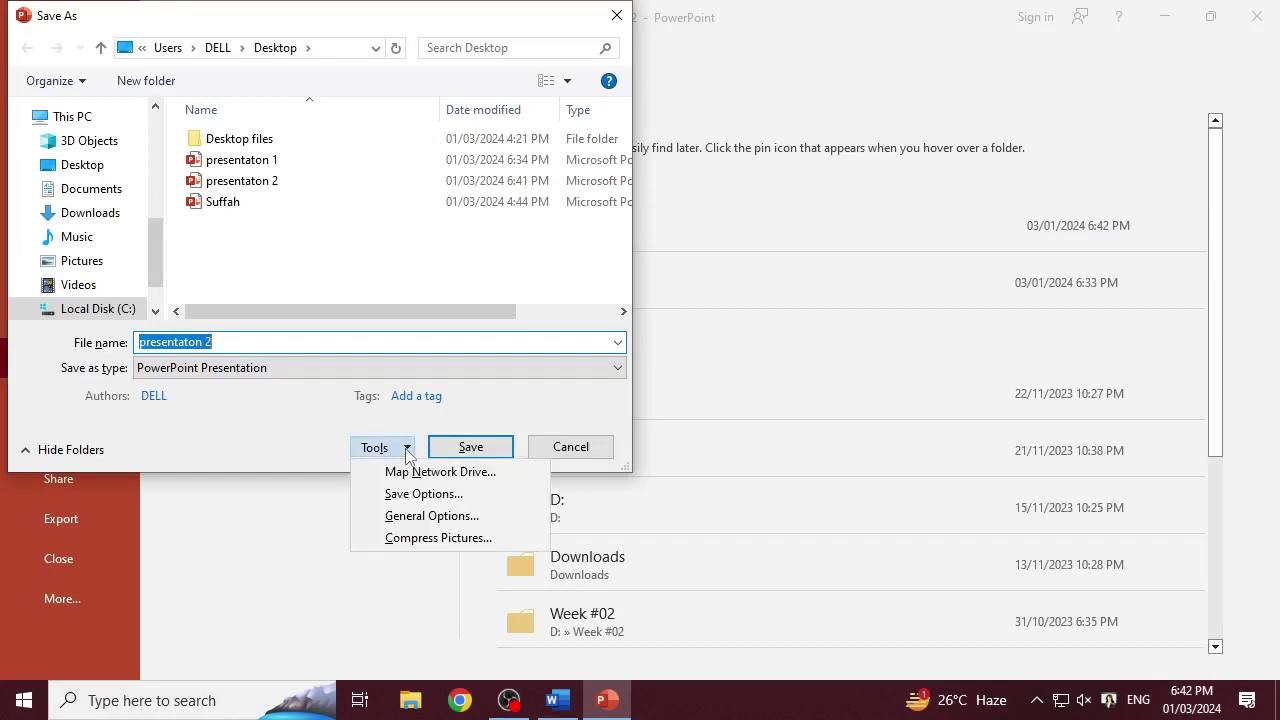
click(412, 515)
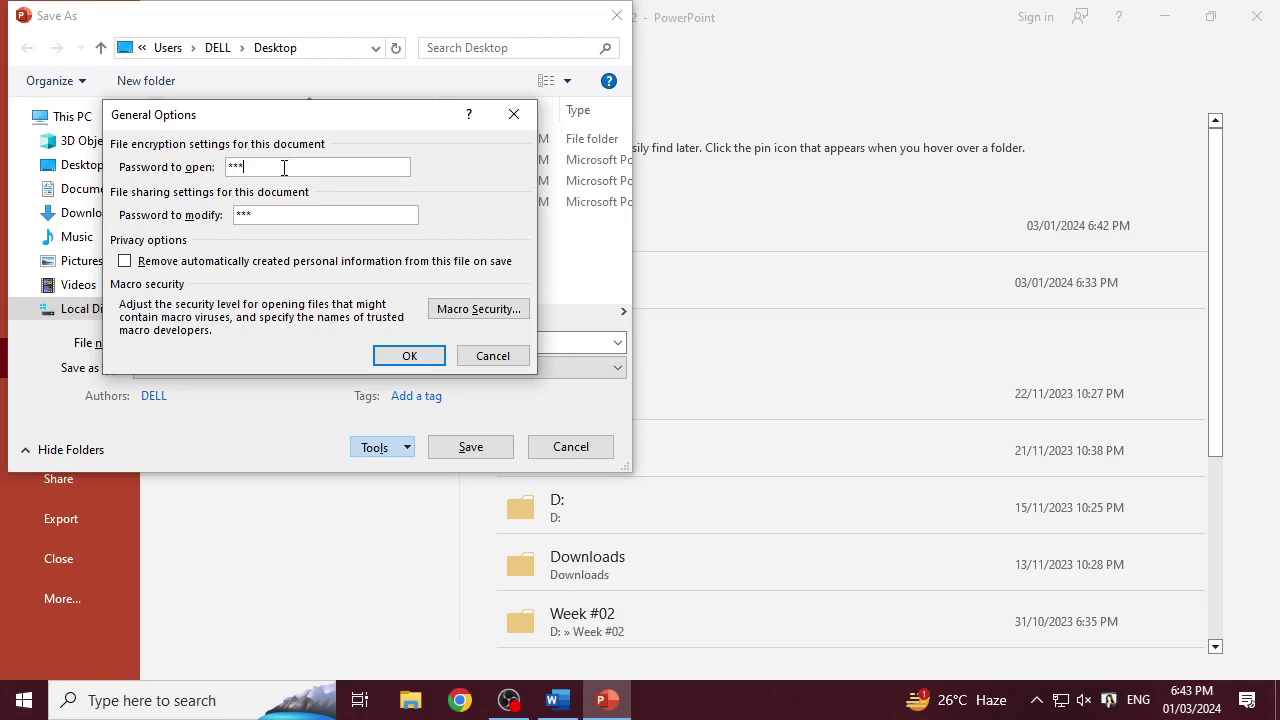
key(BackSpace)
key(BackSpace)
key(BackSpace)
click(283, 215)
key(BackSpace)
key(BackSpace)
key(BackSpace)
click(398, 358)
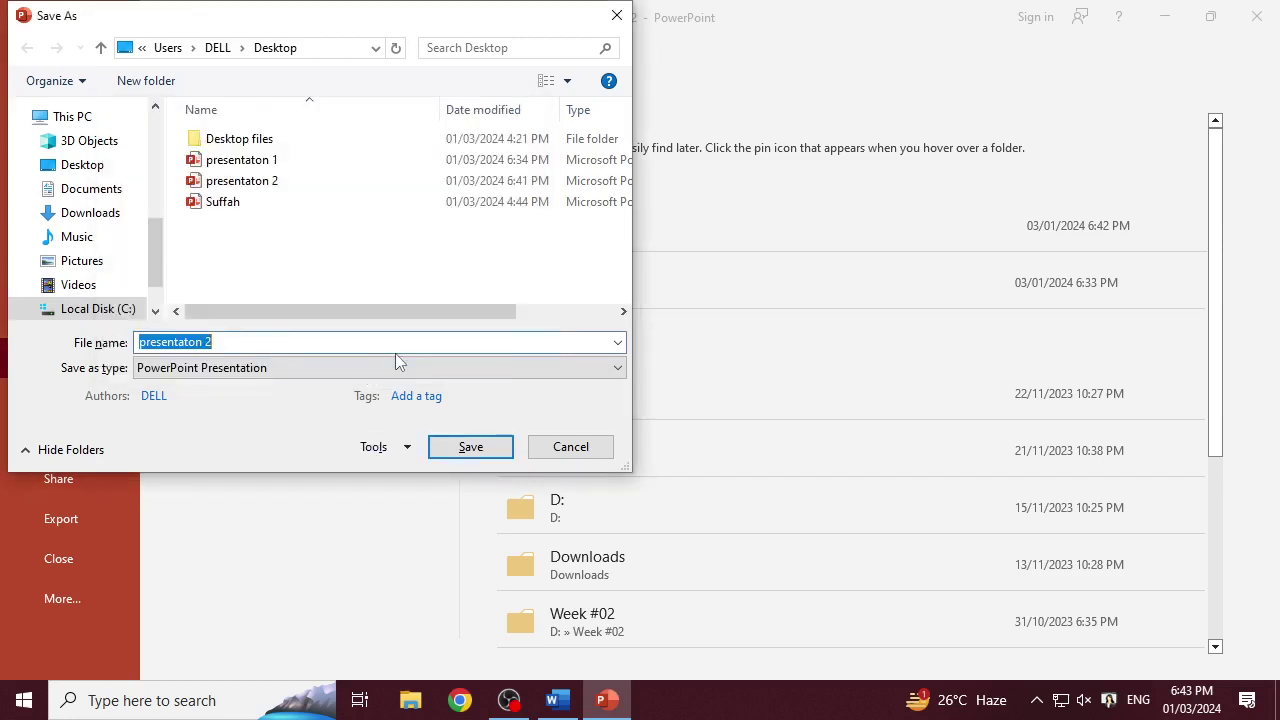
click(489, 446)
click(671, 345)
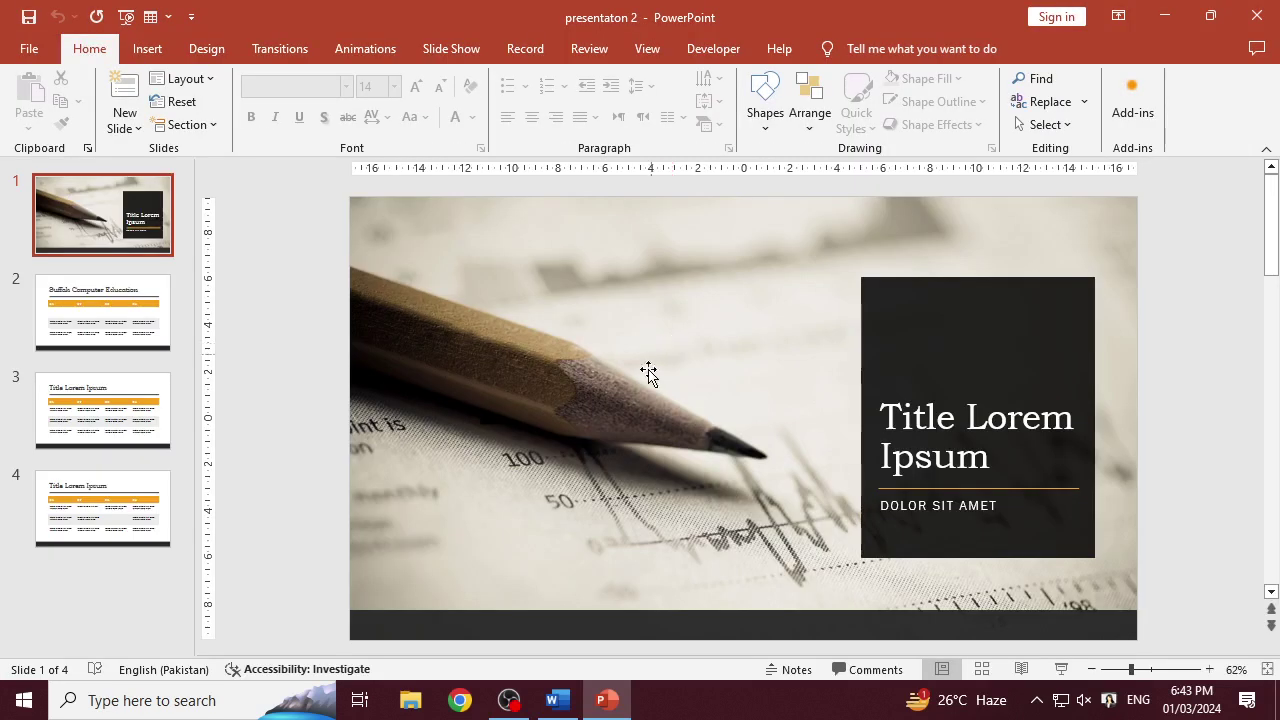
- Close presentaton 2 and go to the Open page
click(35, 48)
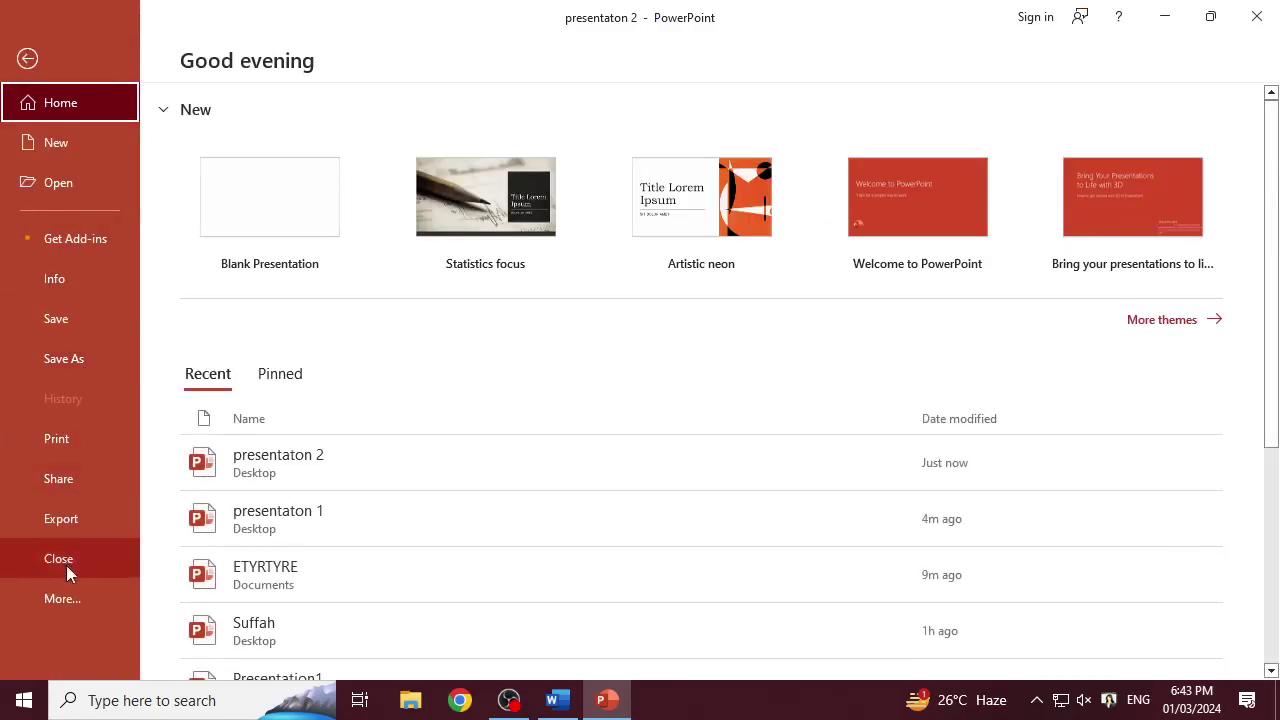
click(72, 565)
click(29, 50)
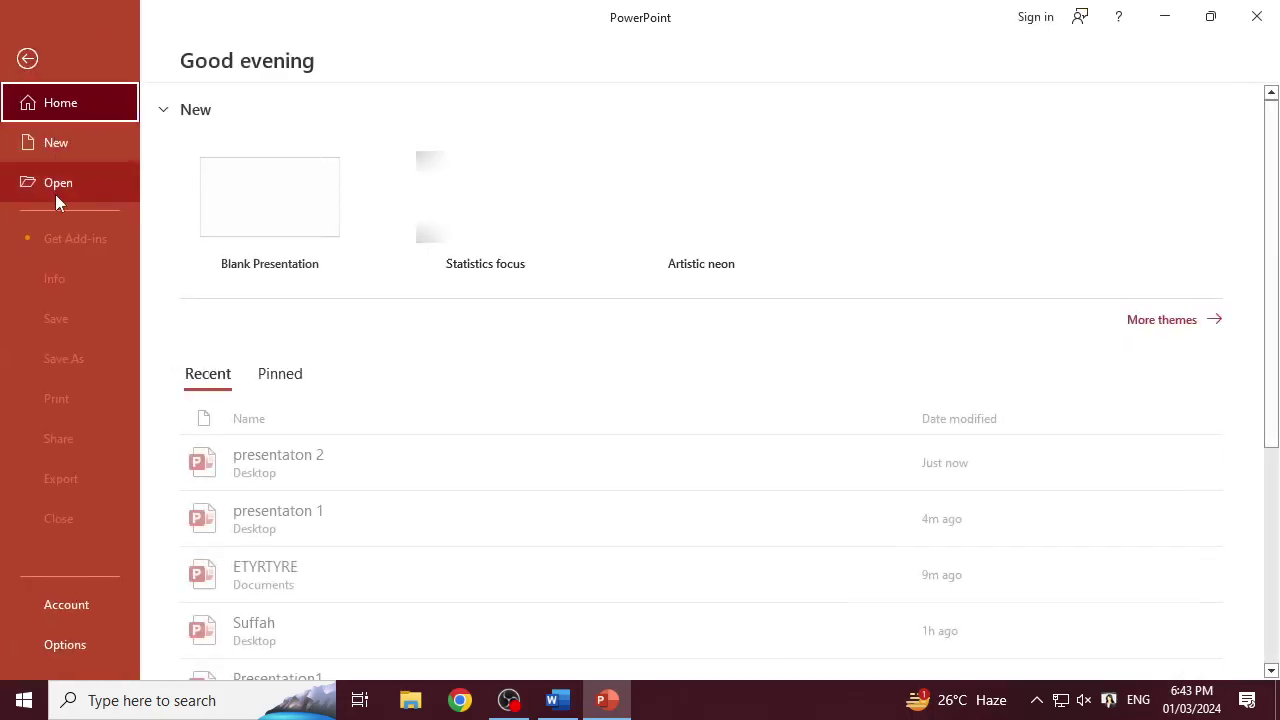
click(58, 186)
- Open presentaton 2 from the Desktop
click(252, 367)
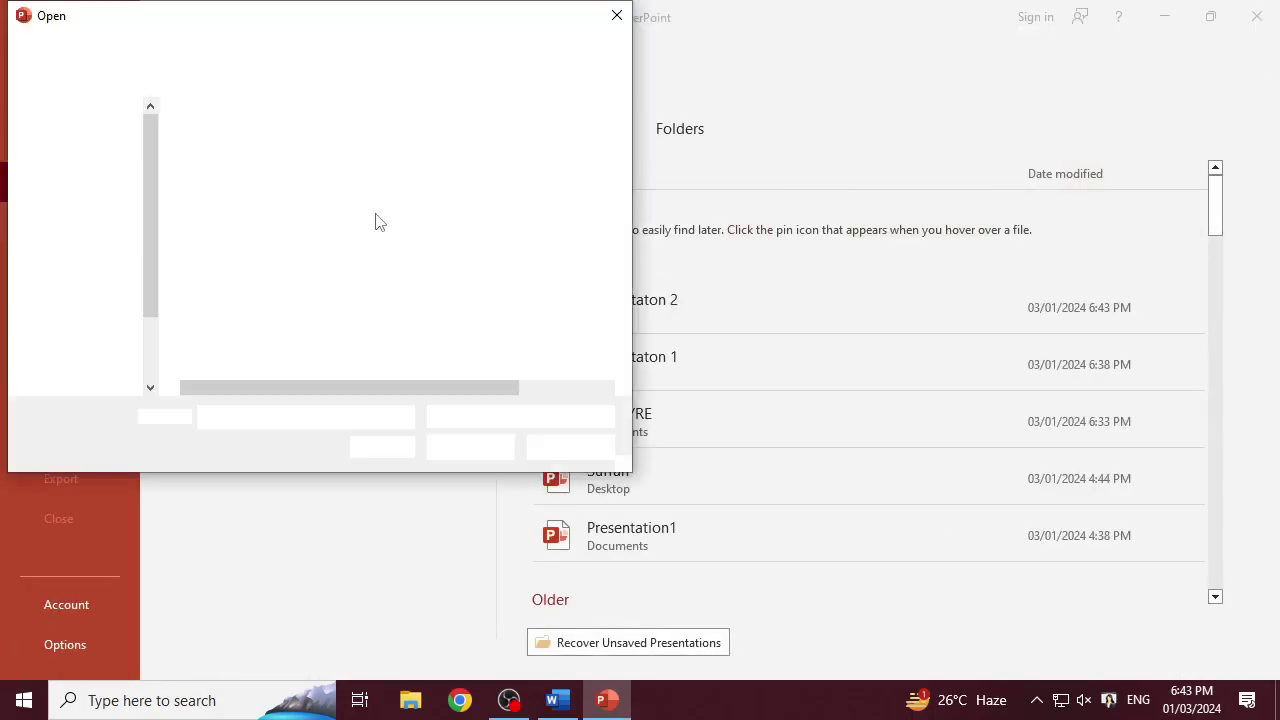
click(237, 180)
click(462, 447)
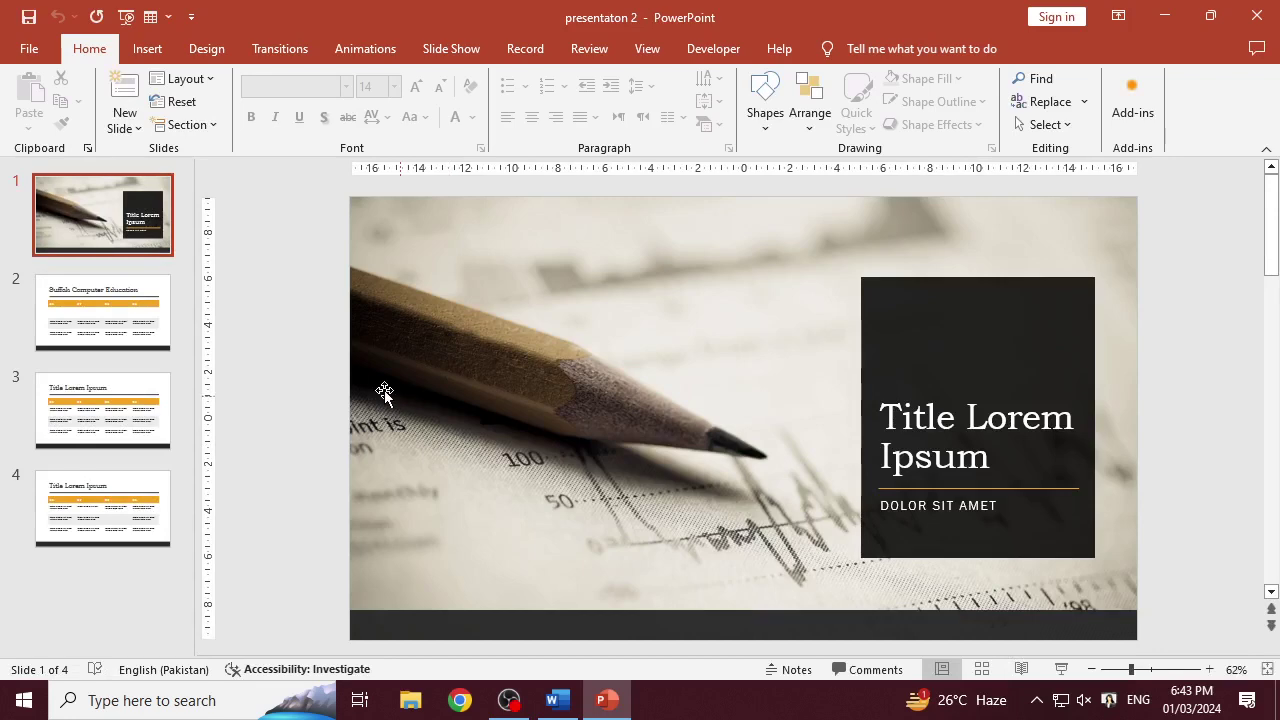
- Show the Print preview and page through slides 2 and 3, then back to slide 1
click(29, 48)
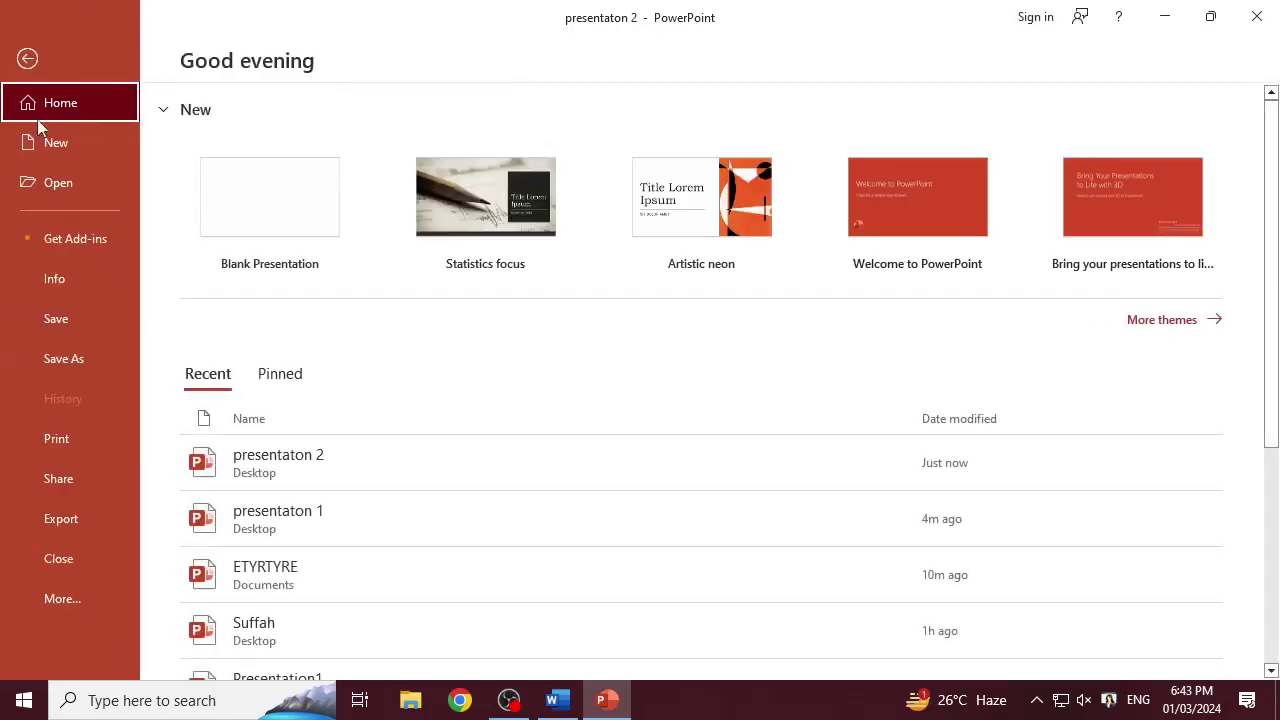
click(78, 446)
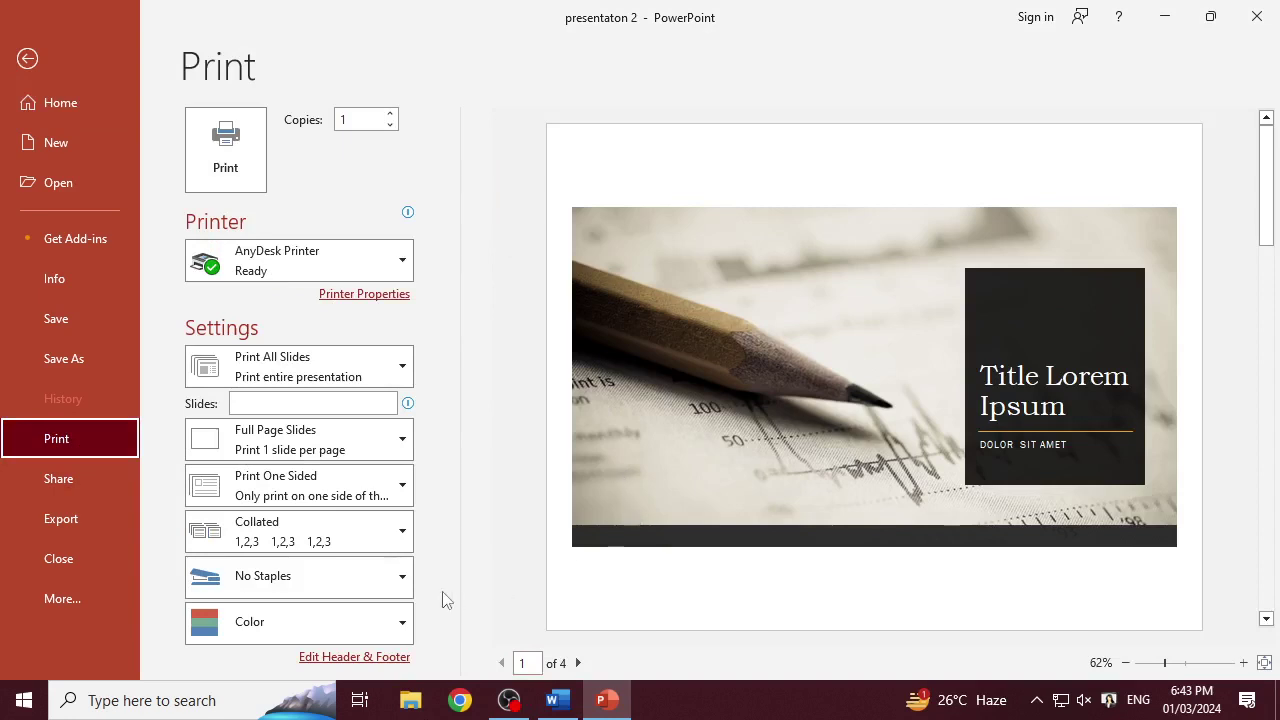
click(579, 663)
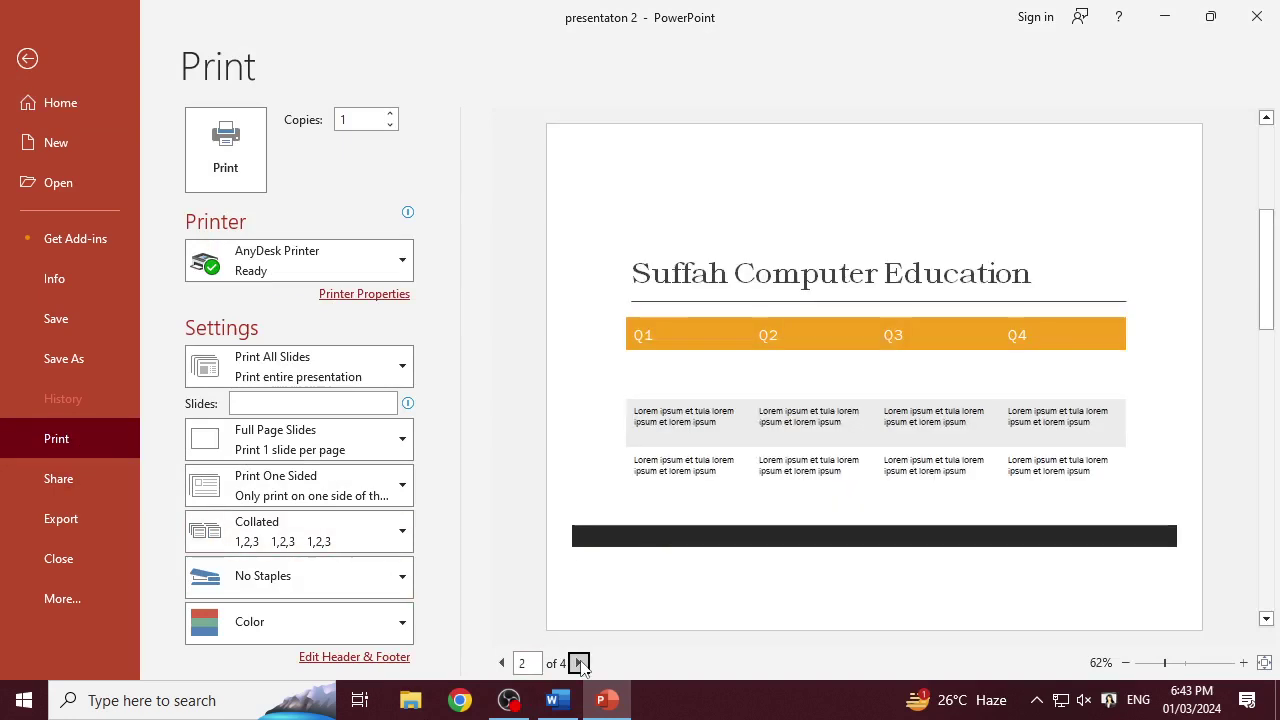
click(579, 663)
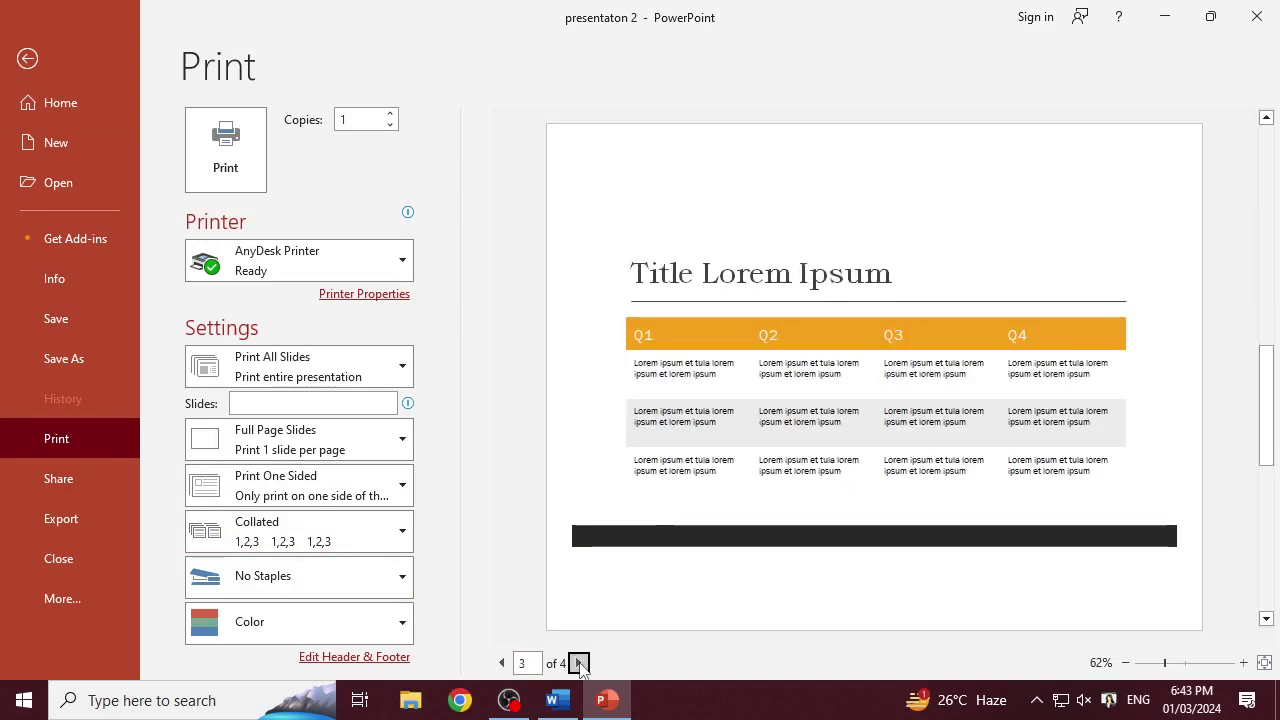
click(502, 663)
click(502, 663)
click(509, 331)
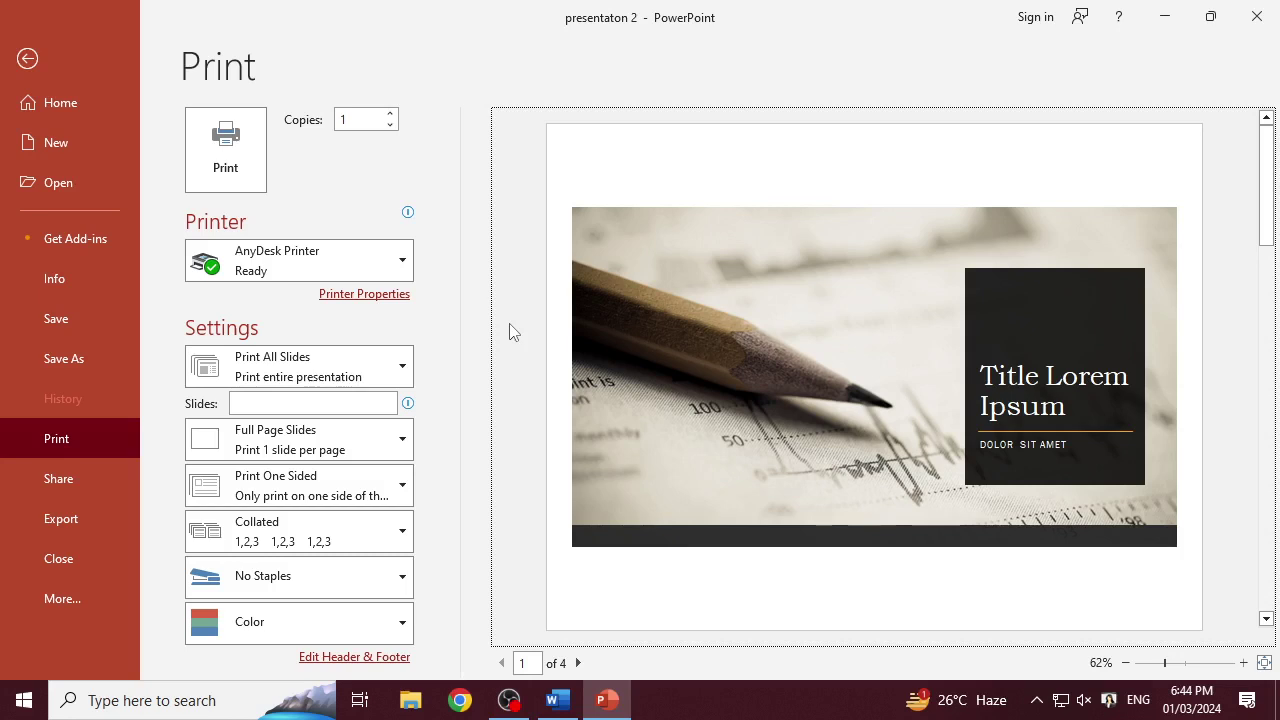
- Set the number of print copies to 3
click(389, 116)
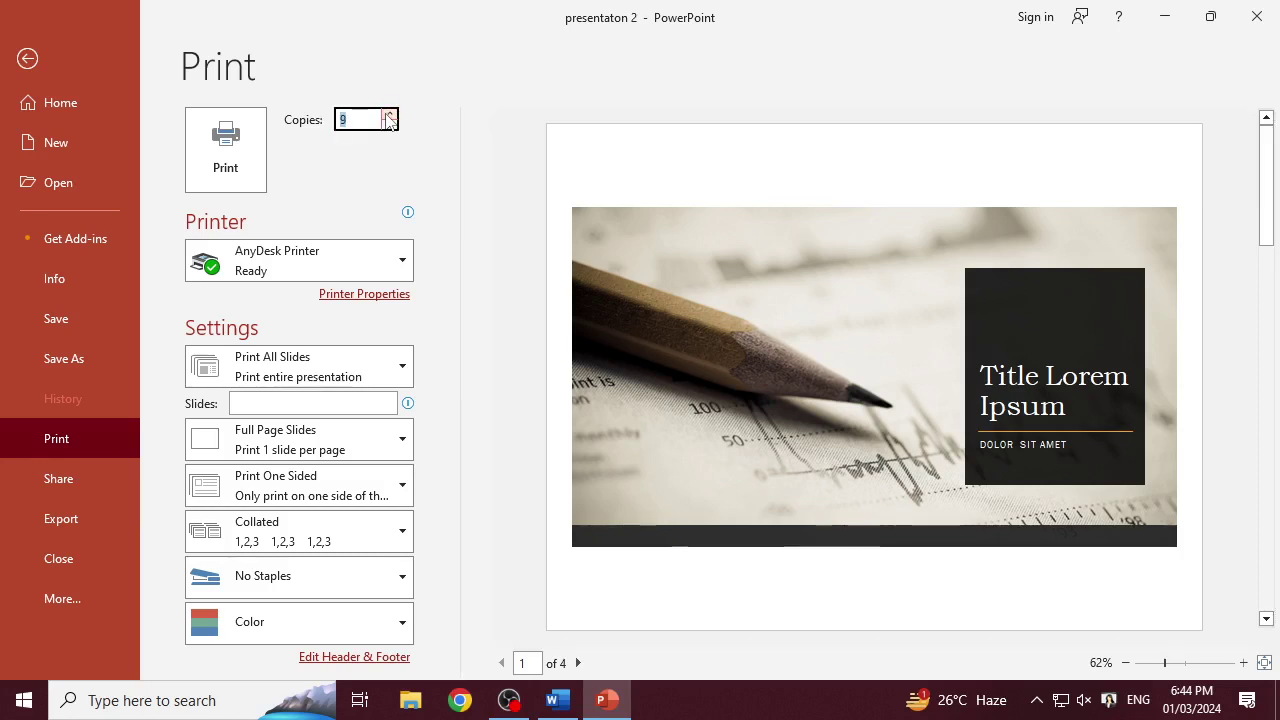
click(390, 125)
click(390, 125)
double_click(393, 126)
click(390, 114)
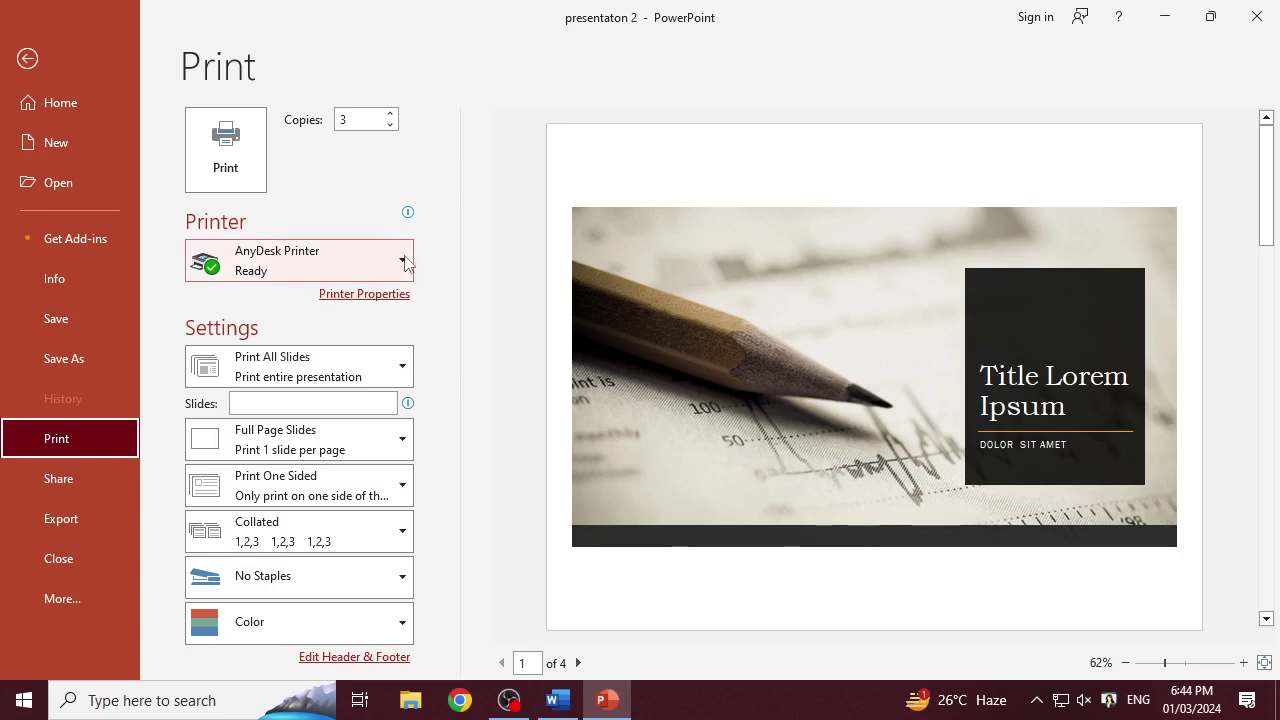
- Review the available printers, leaving AnyDesk Printer selected
click(411, 252)
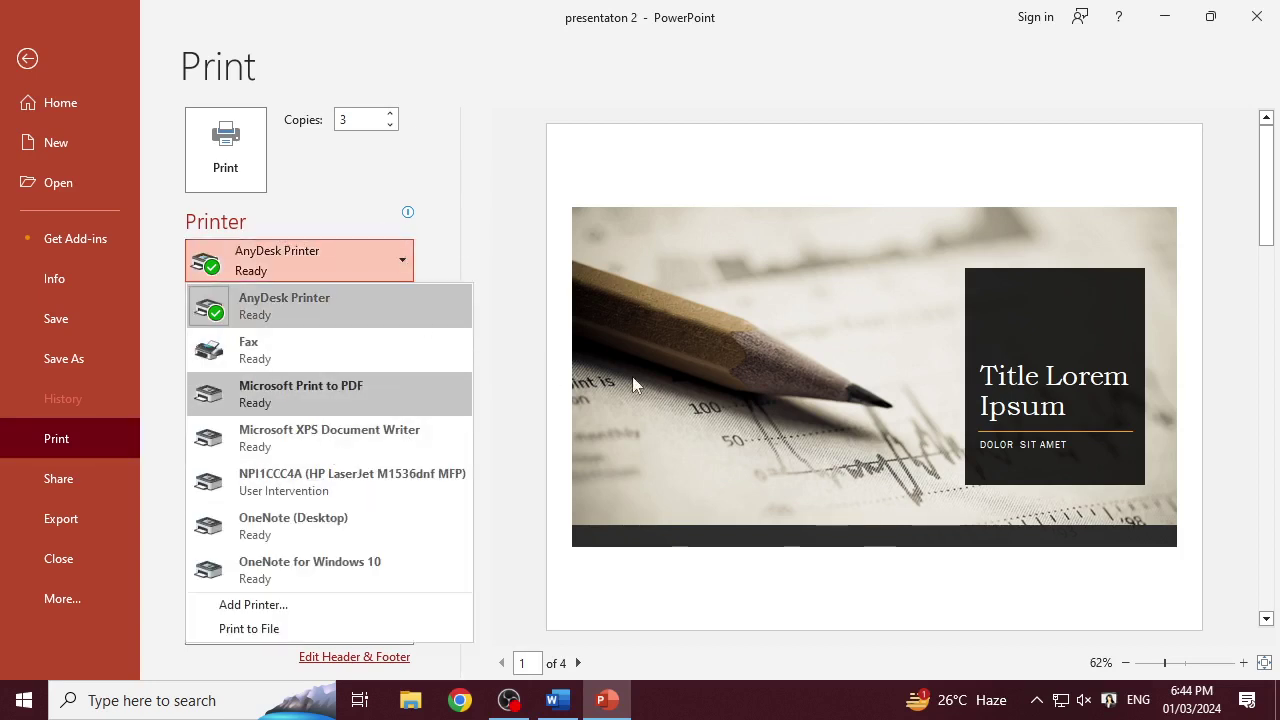
click(475, 217)
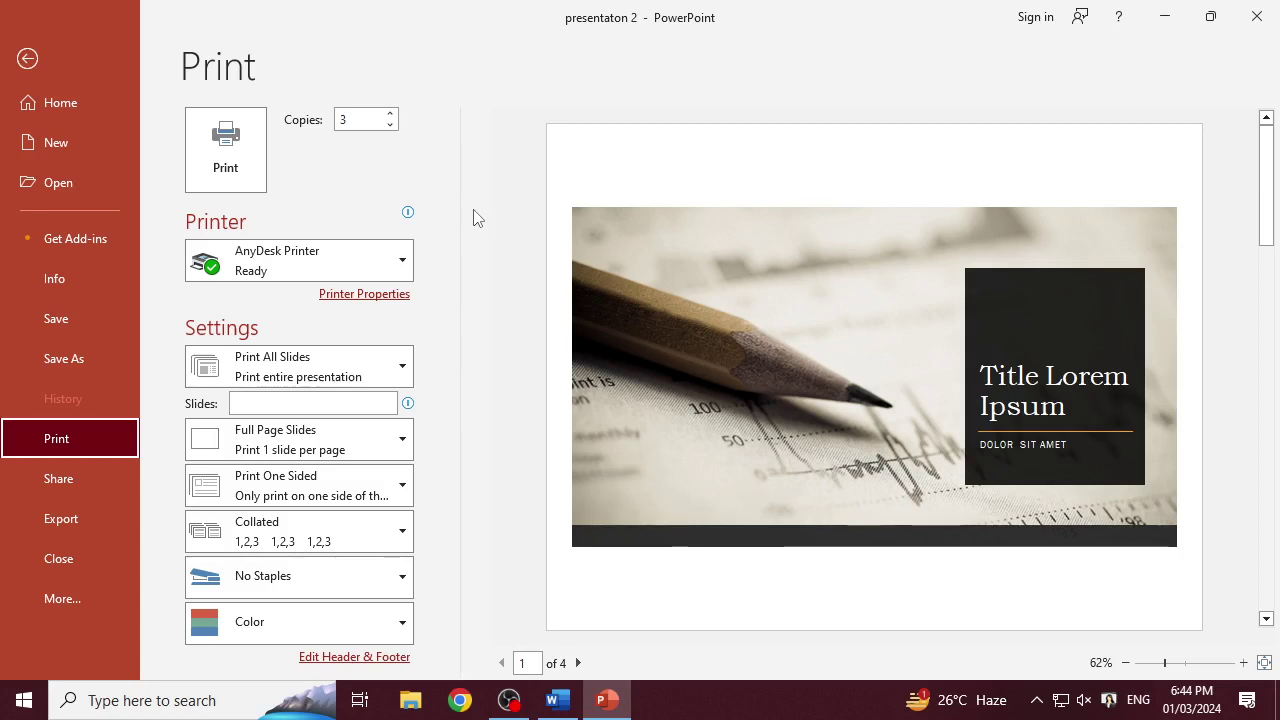
click(398, 255)
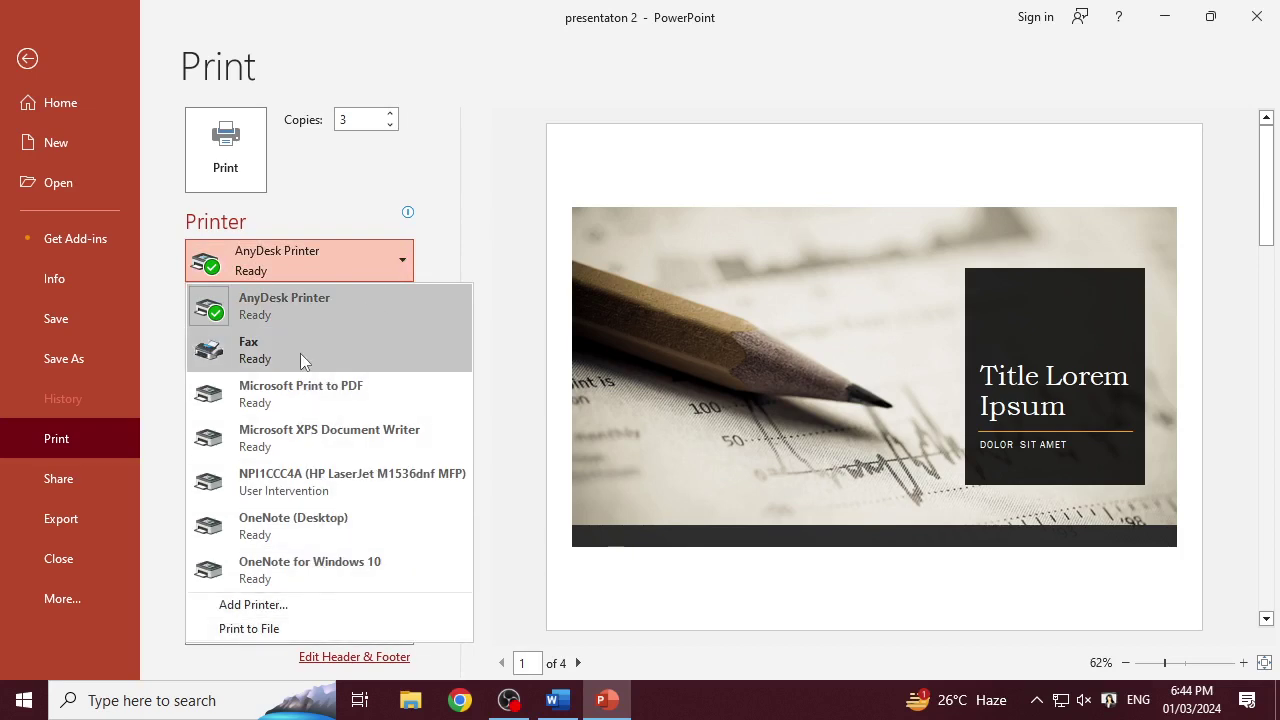
click(476, 180)
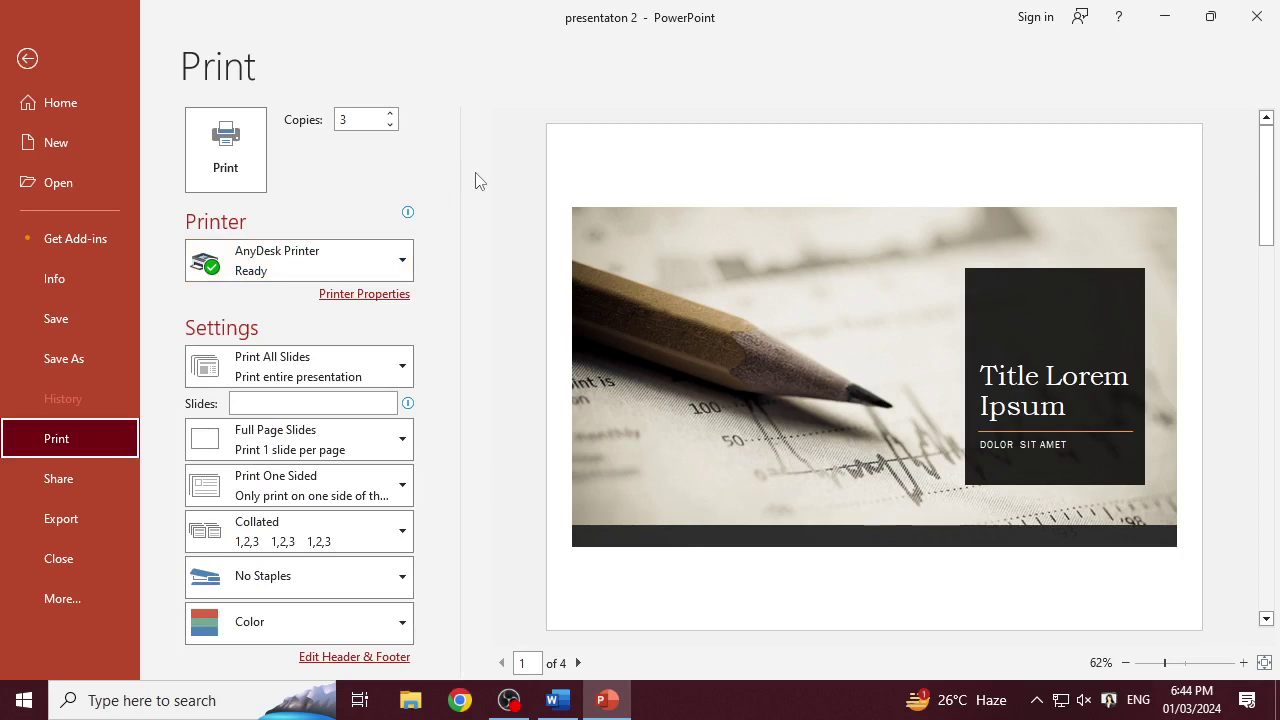
click(406, 258)
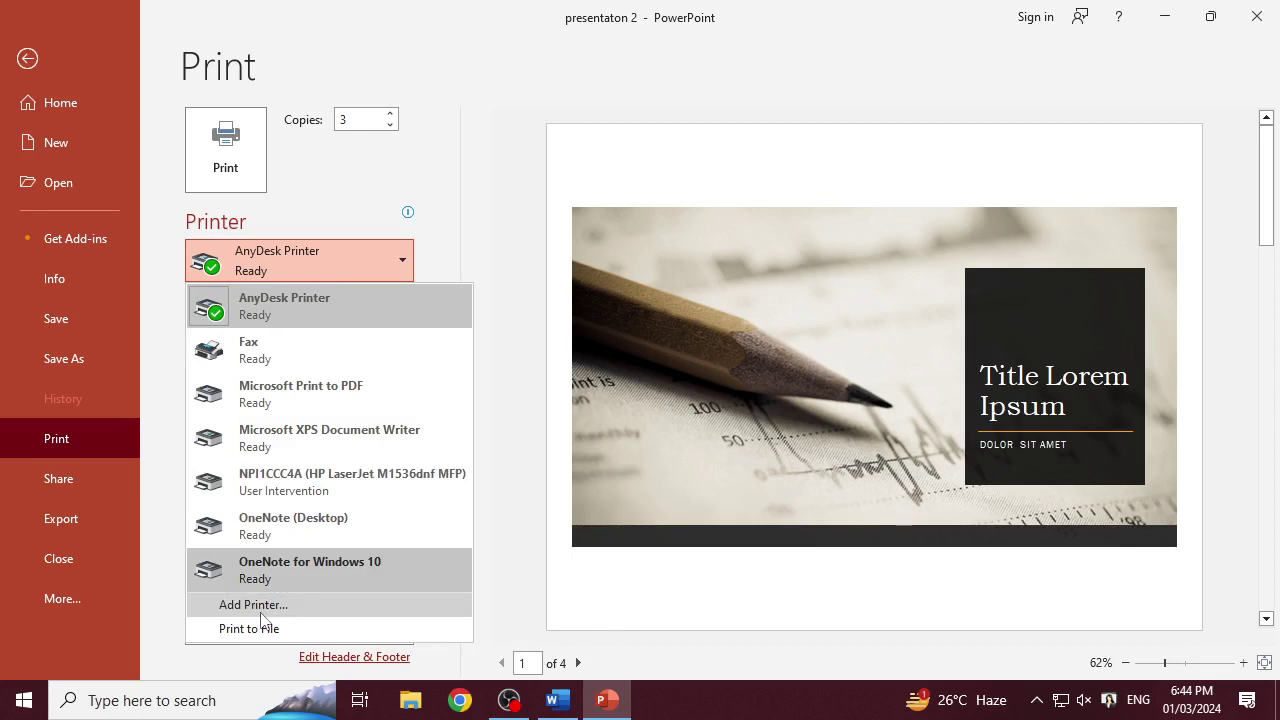
click(526, 259)
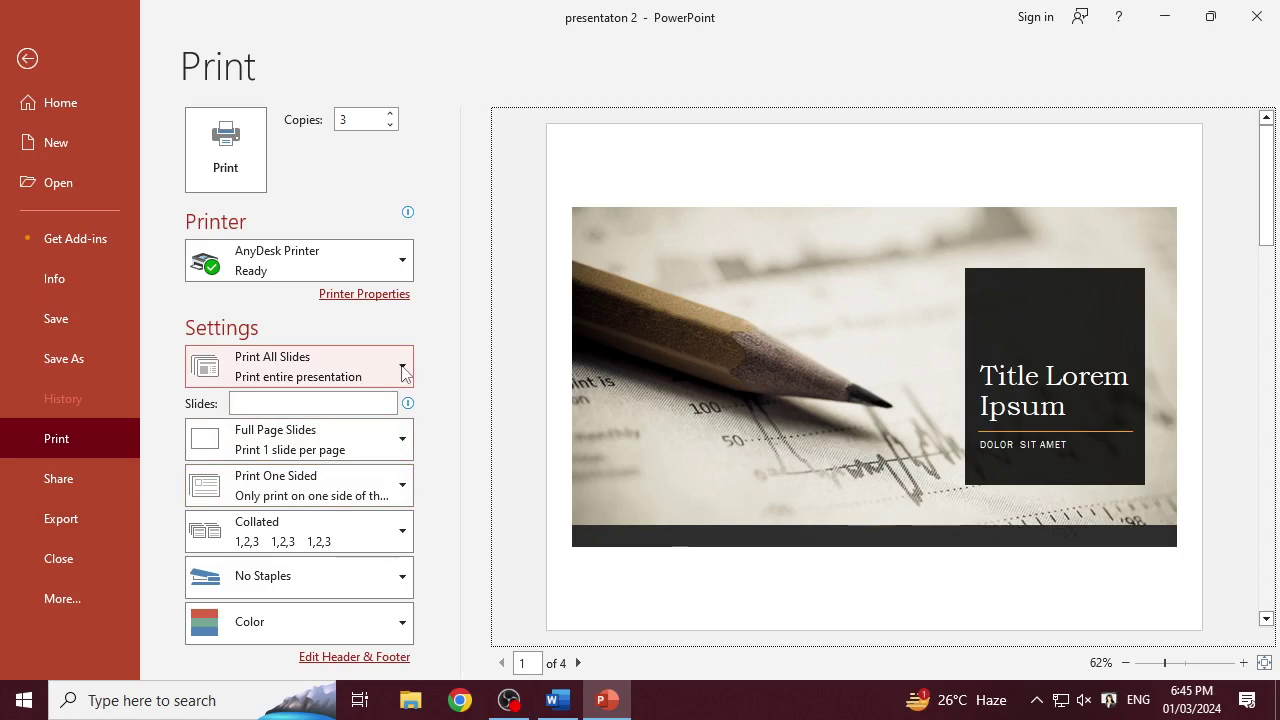
key(Tab)
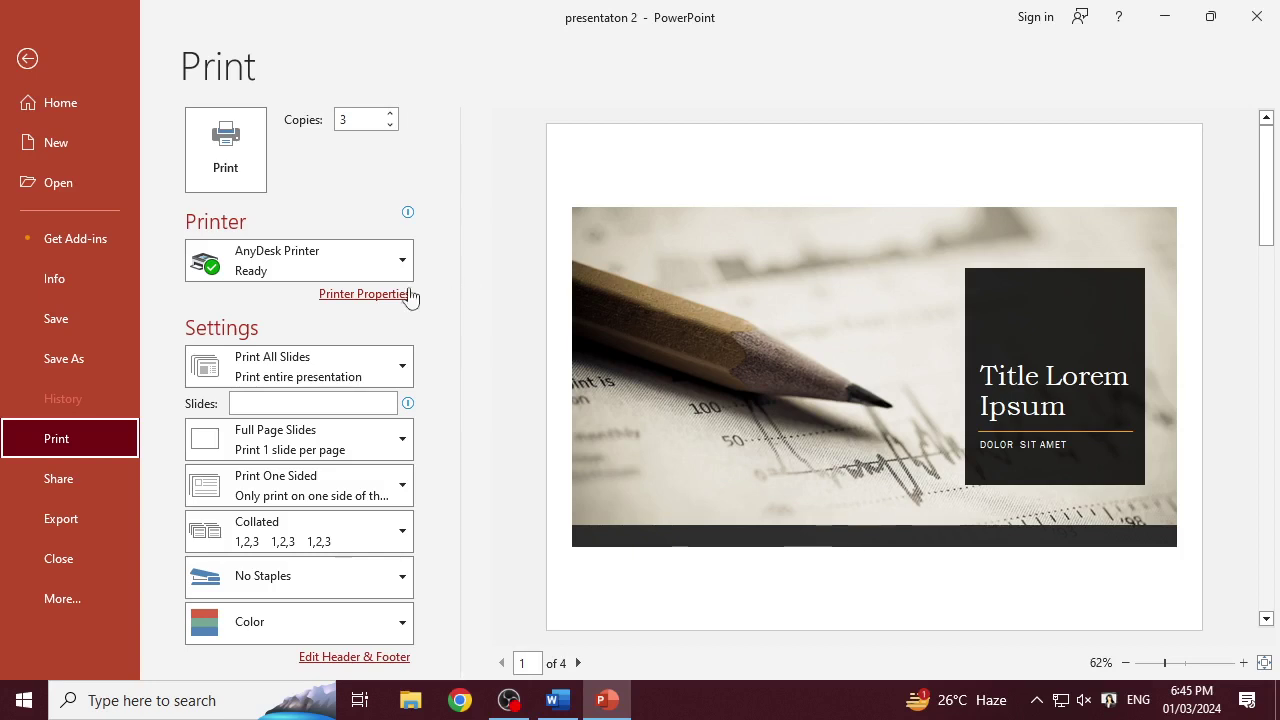
click(398, 378)
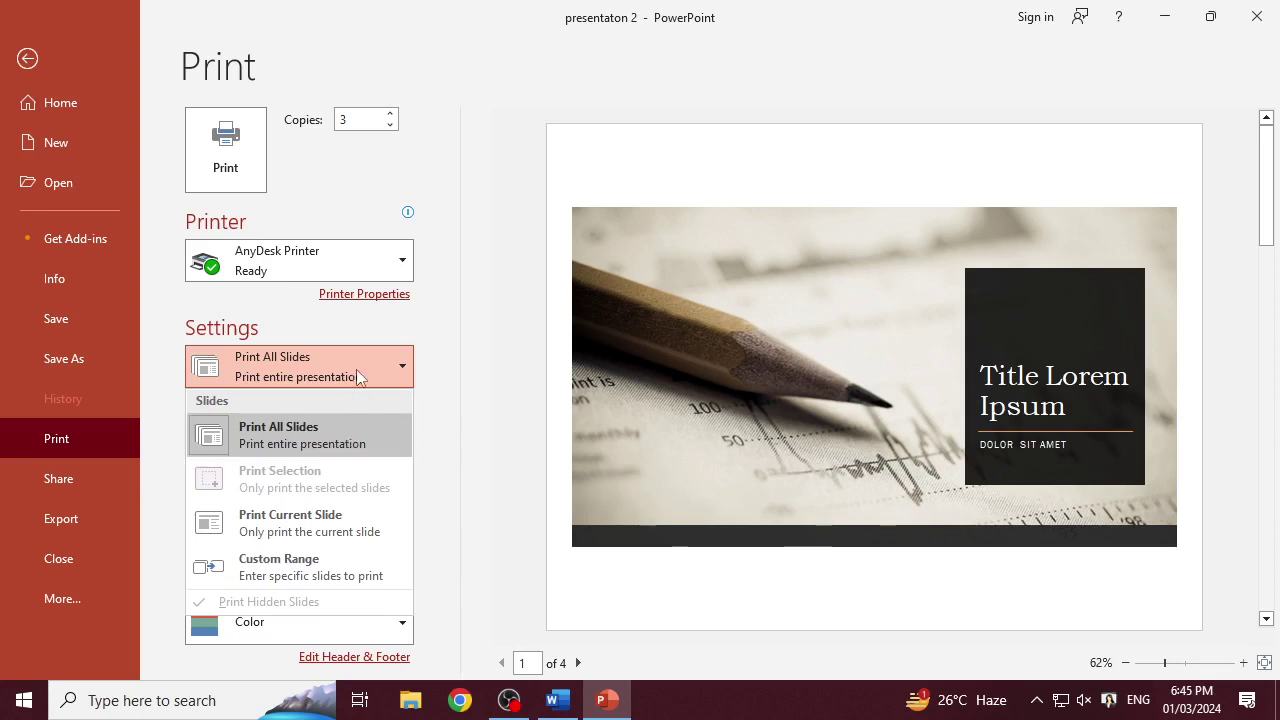
click(484, 335)
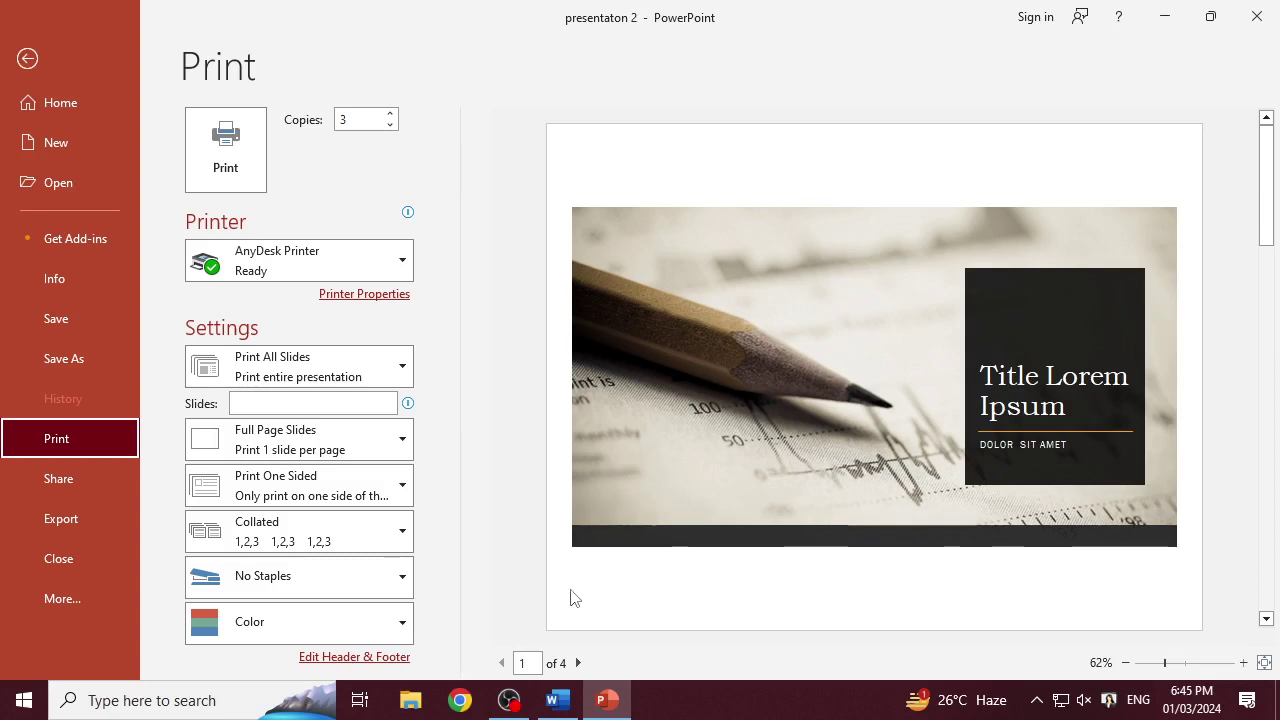
- Try the custom slide ranges 1,3 and 1,3-9, then clear the range
click(302, 402)
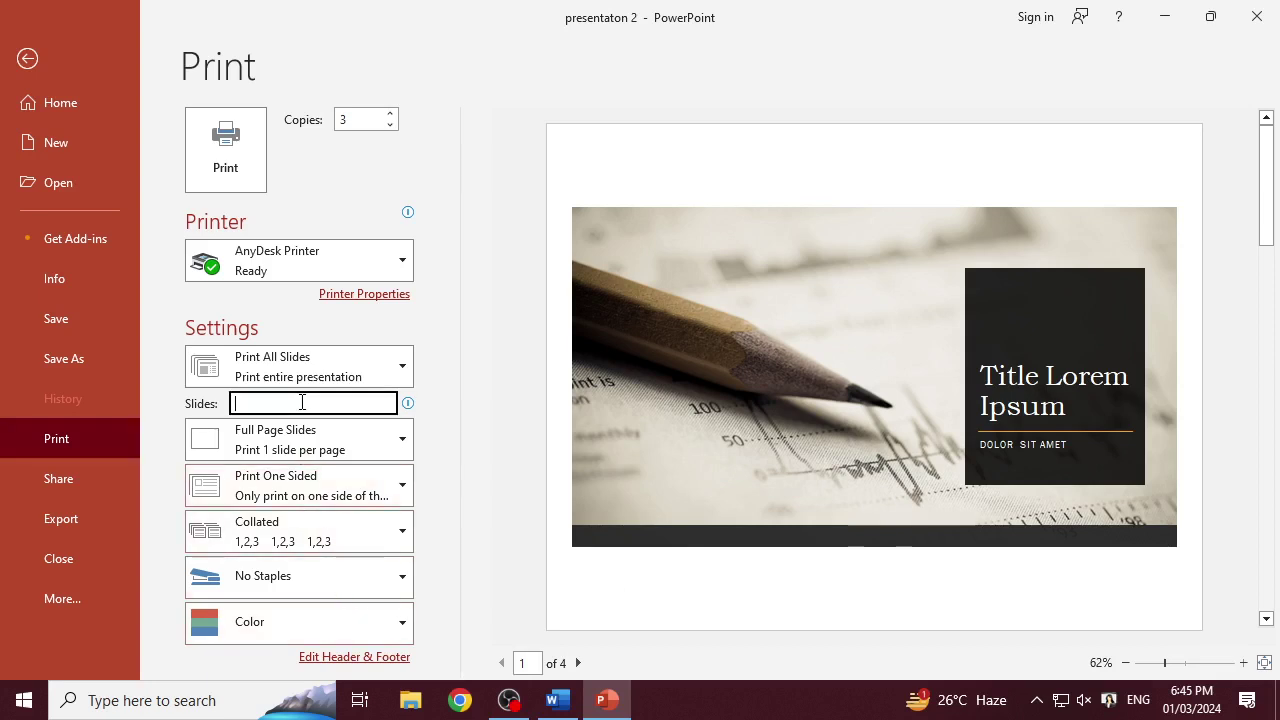
text(1)
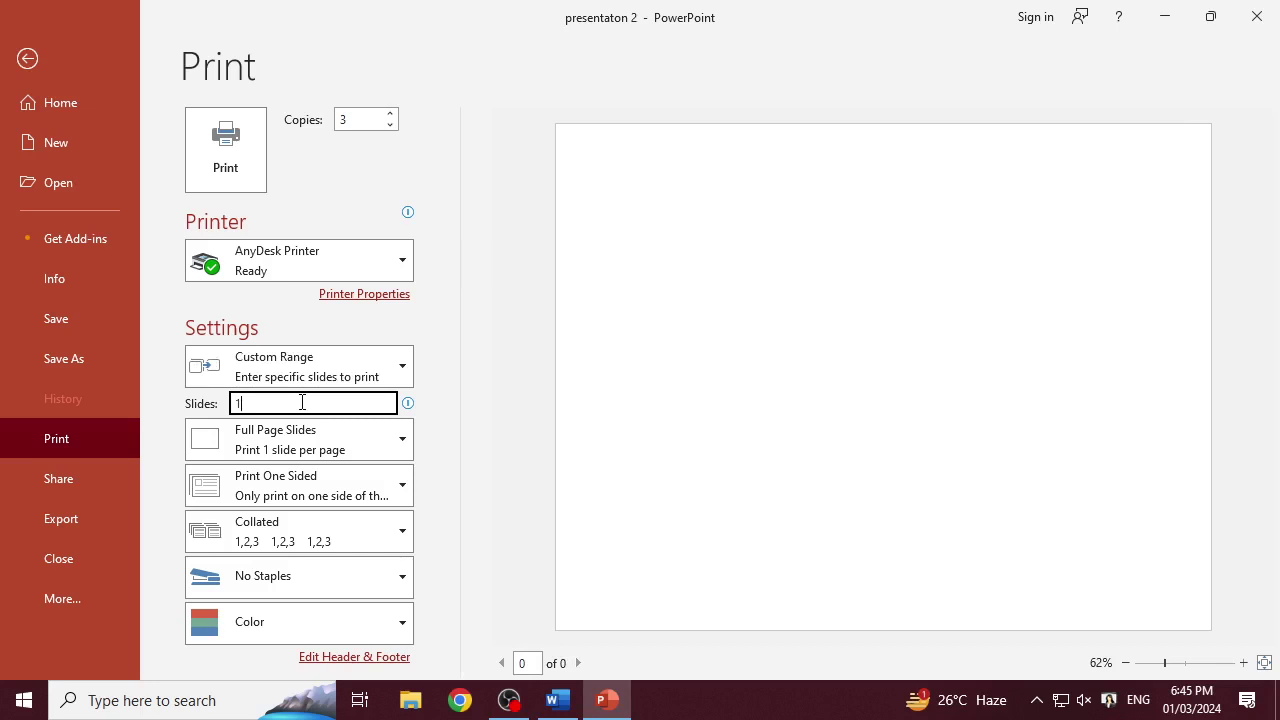
text(,3)
text(5)
key(BackSpace)
text(5)
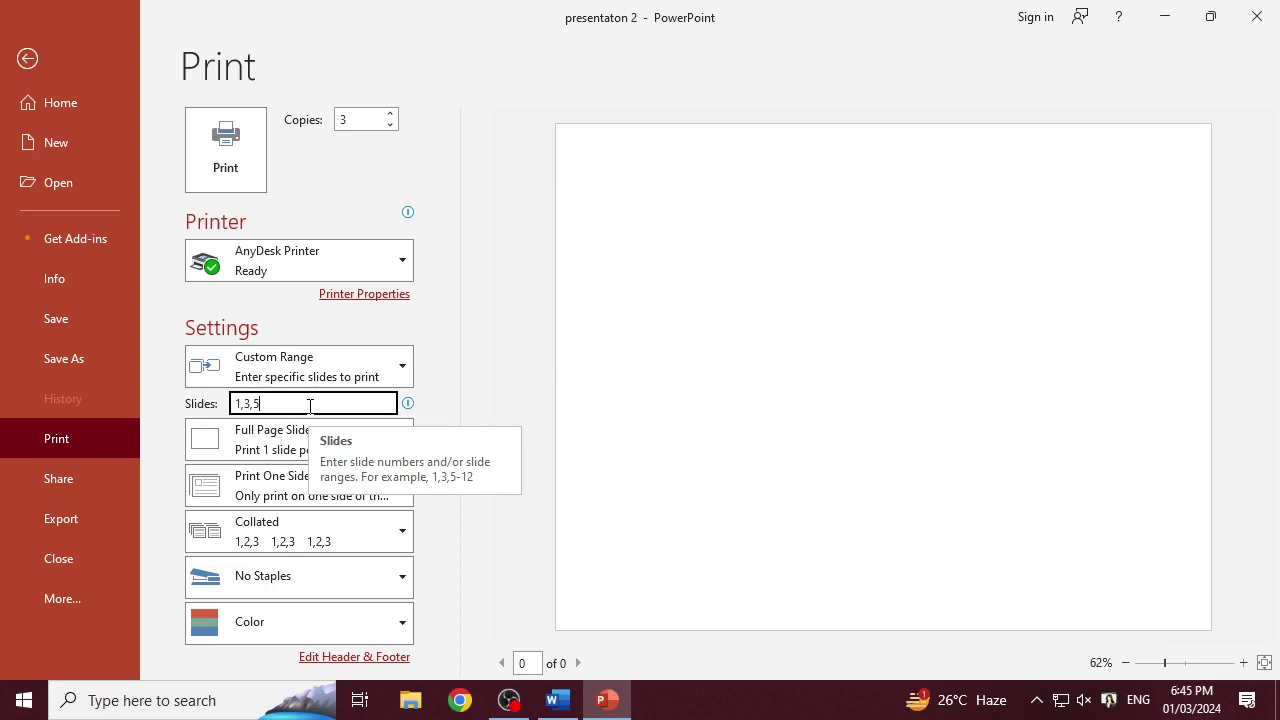
key(BackSpace)
key(BackSpace)
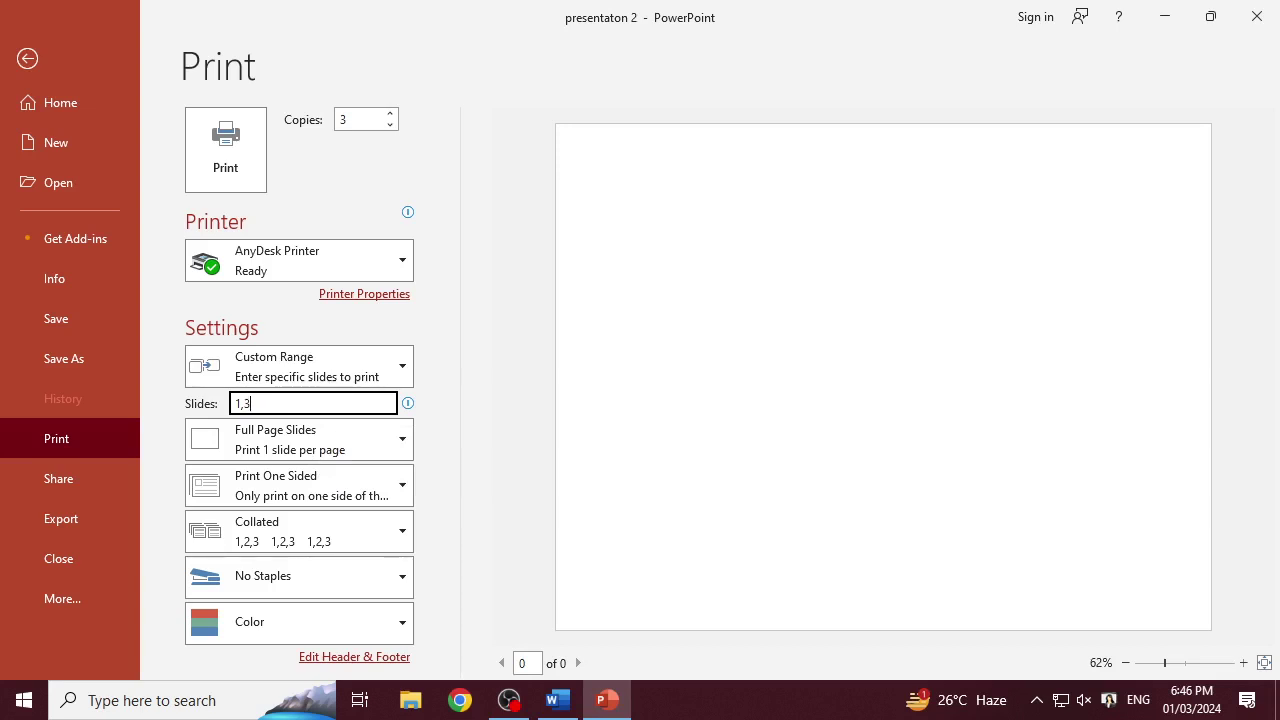
text(-)
text(9)
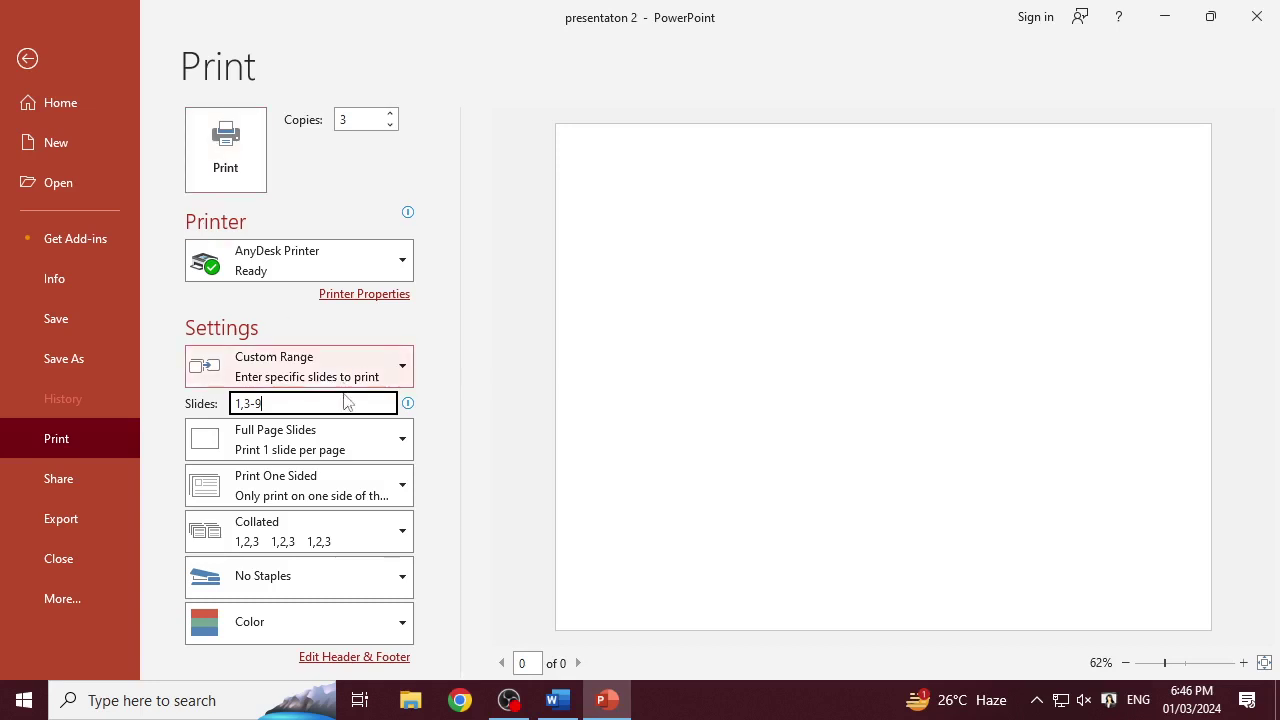
drag(334, 403, 231, 406)
key(BackSpace)
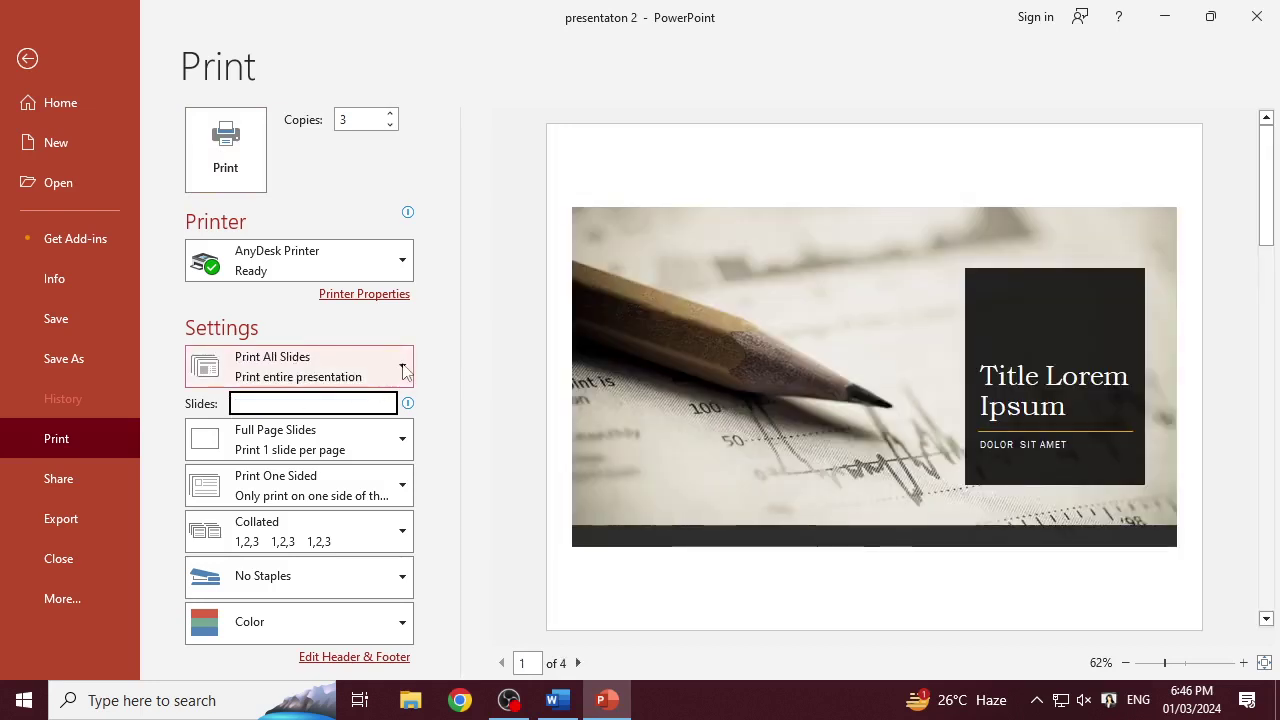
- Confirm all slides will print and return to the slide editor
click(401, 359)
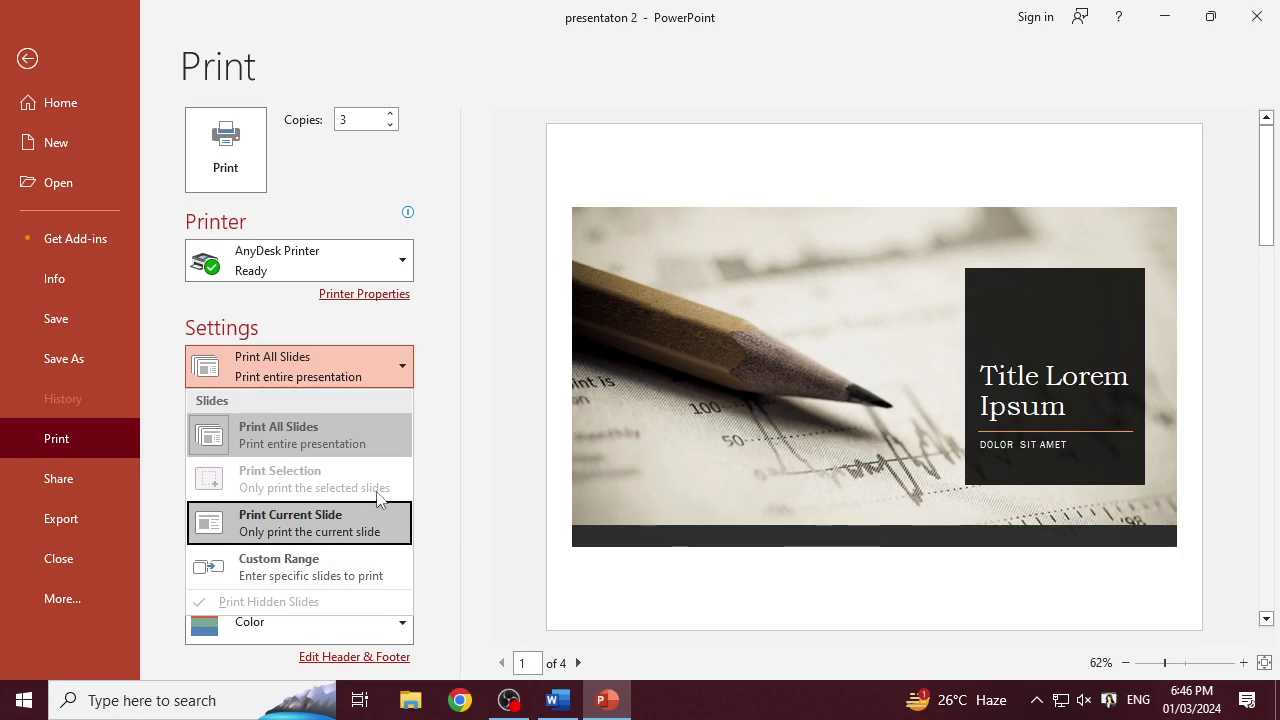
click(484, 226)
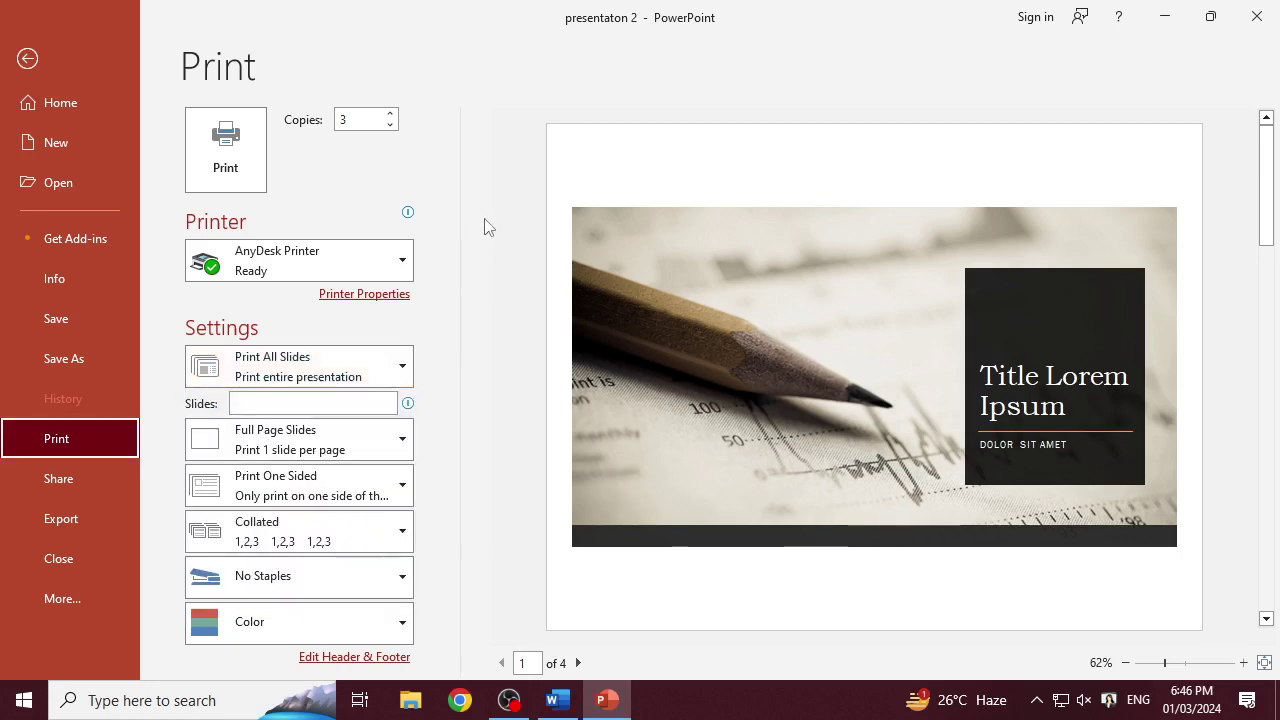
click(27, 58)
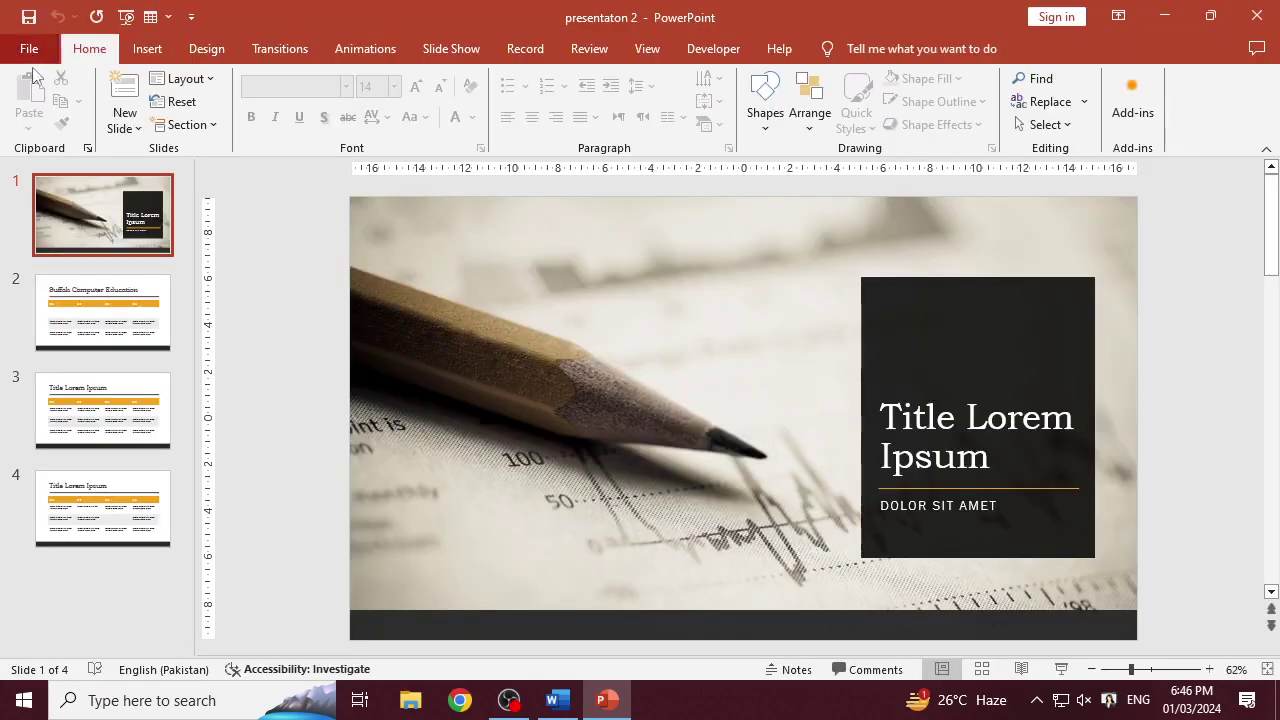
- Pick slides in the slide list and set Slides to Print Selection
click(146, 228)
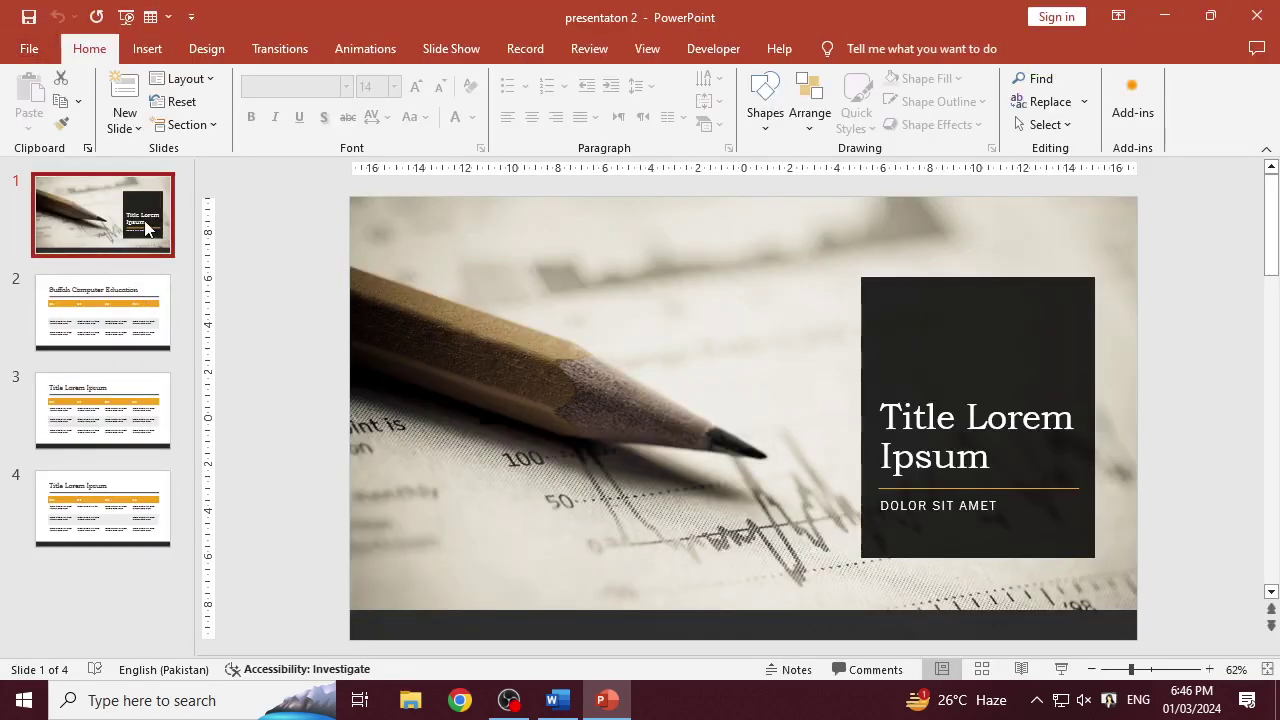
click(90, 395)
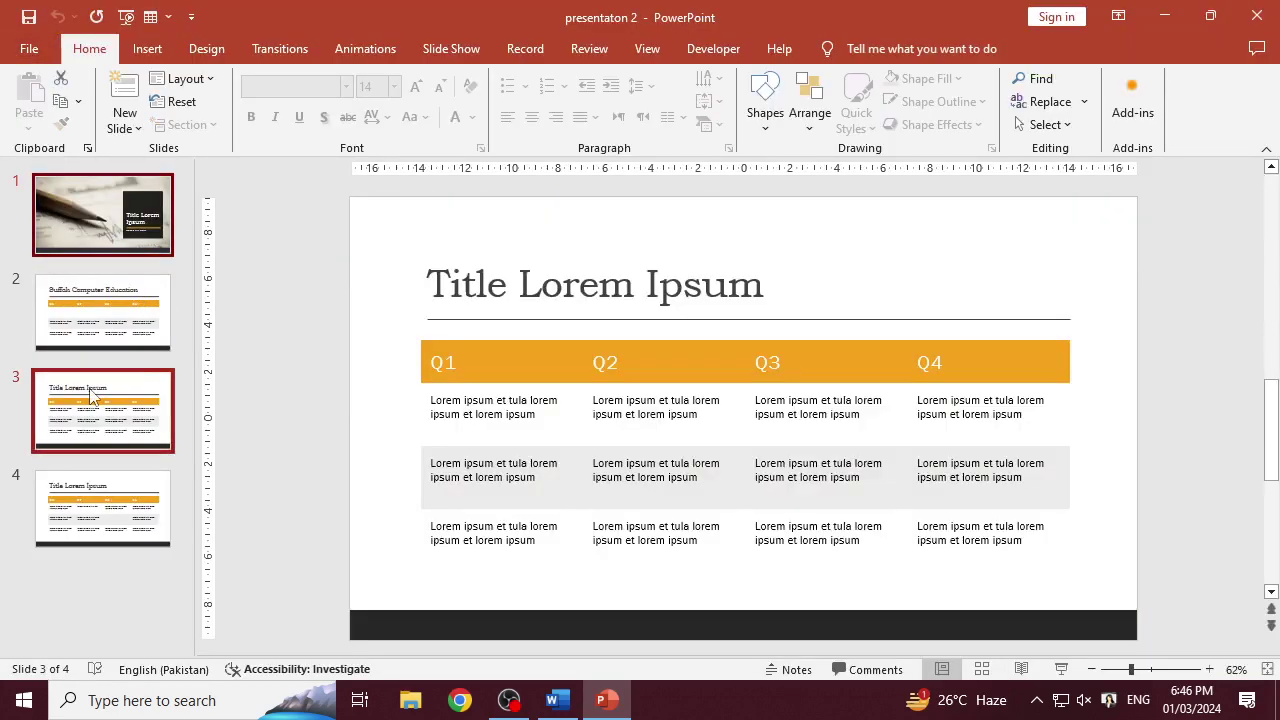
click(36, 49)
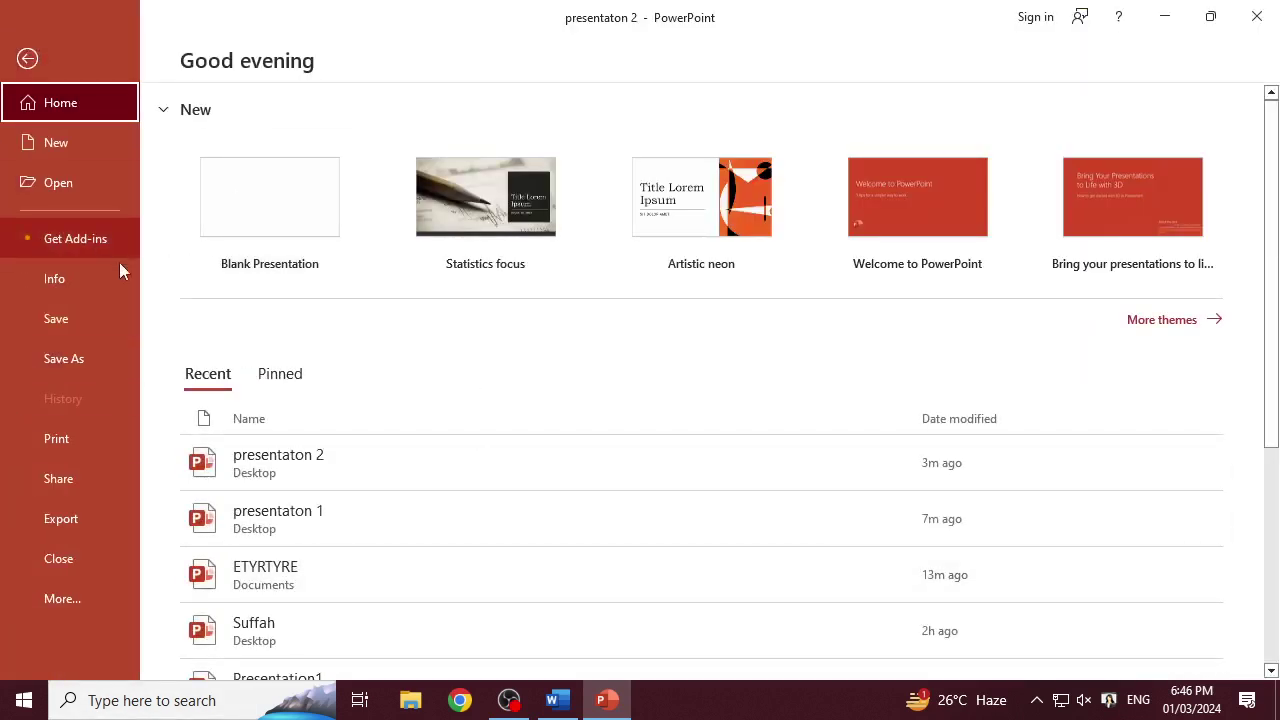
click(68, 440)
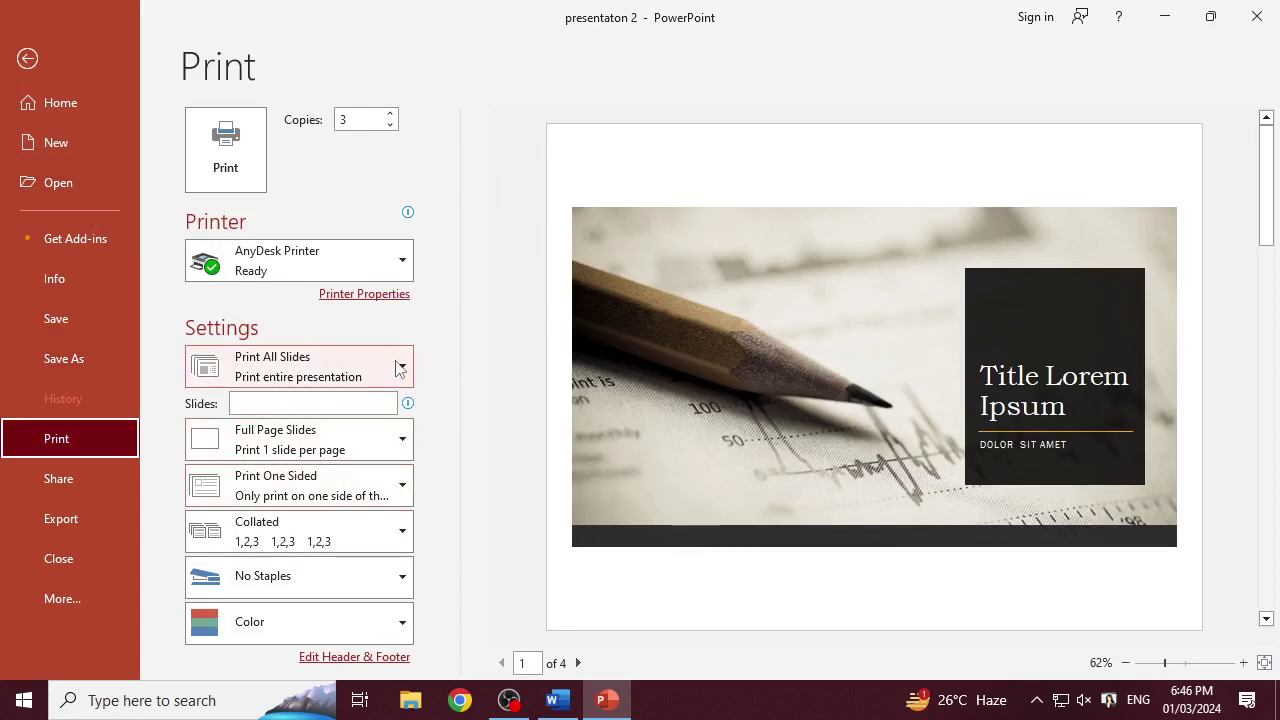
click(398, 367)
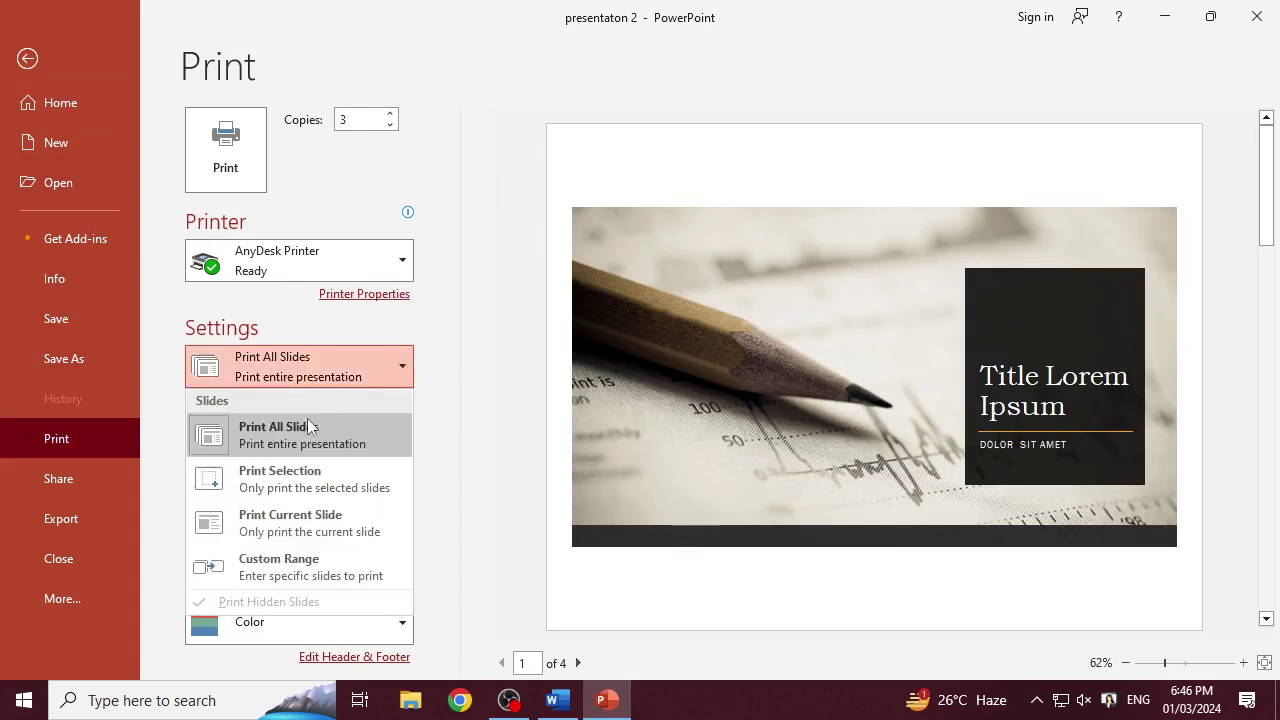
click(298, 485)
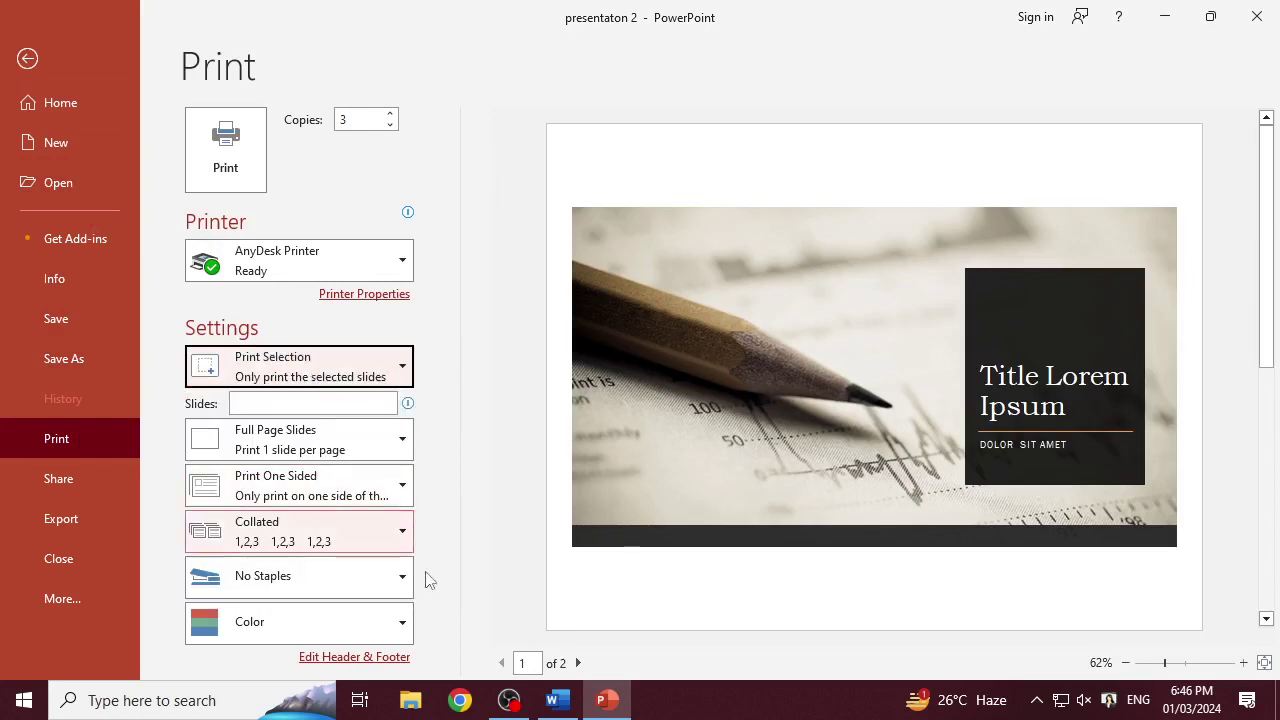
- Page through both preview pages and recheck the slide print choices unchanged
click(578, 663)
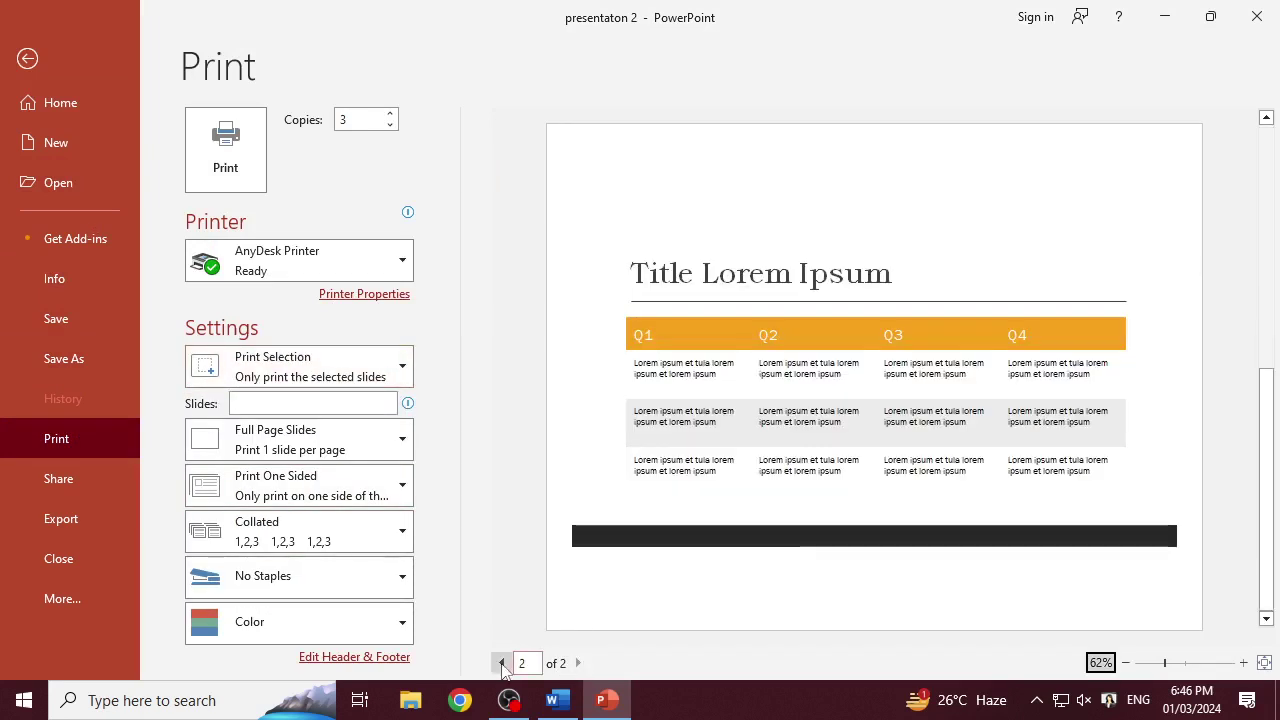
click(502, 663)
click(578, 663)
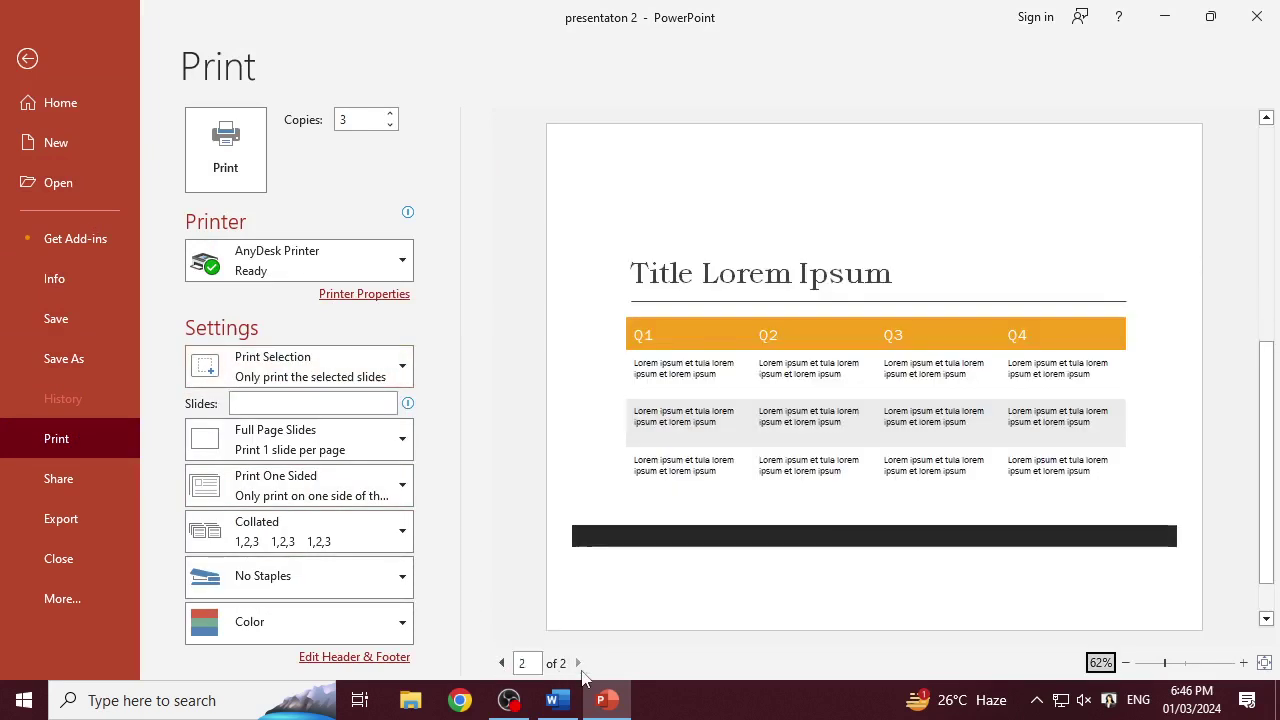
click(502, 663)
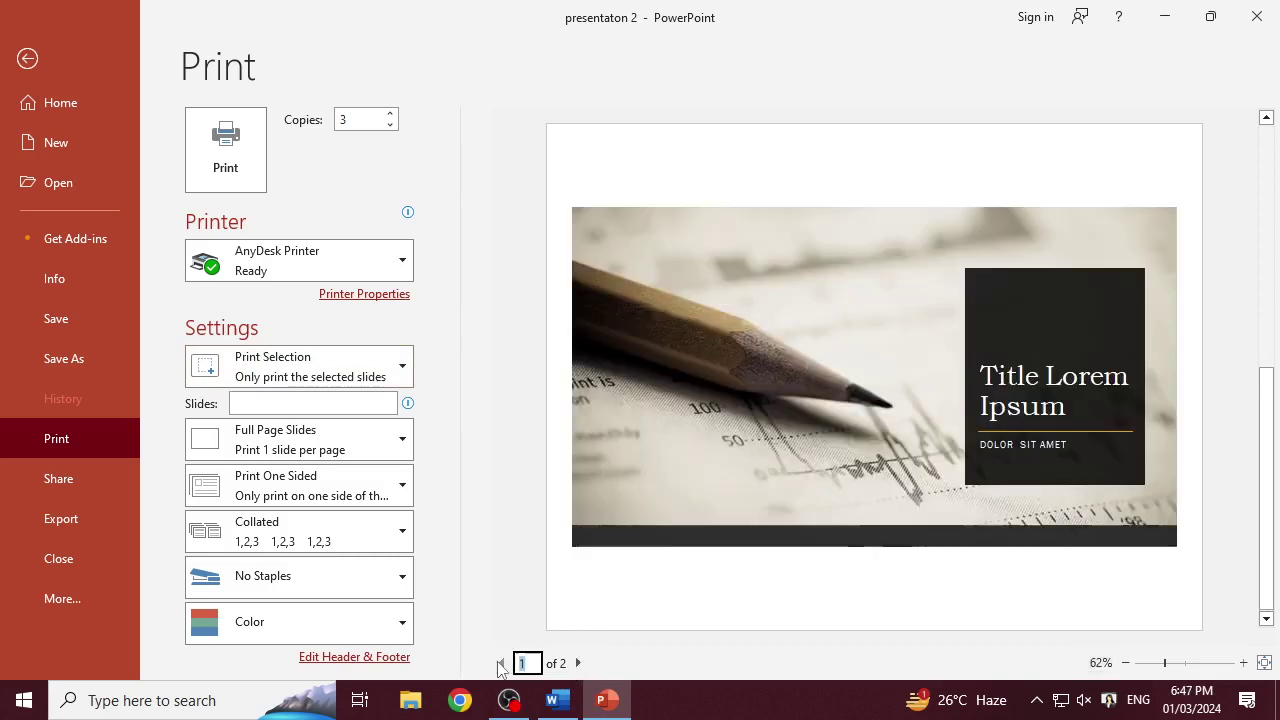
click(404, 366)
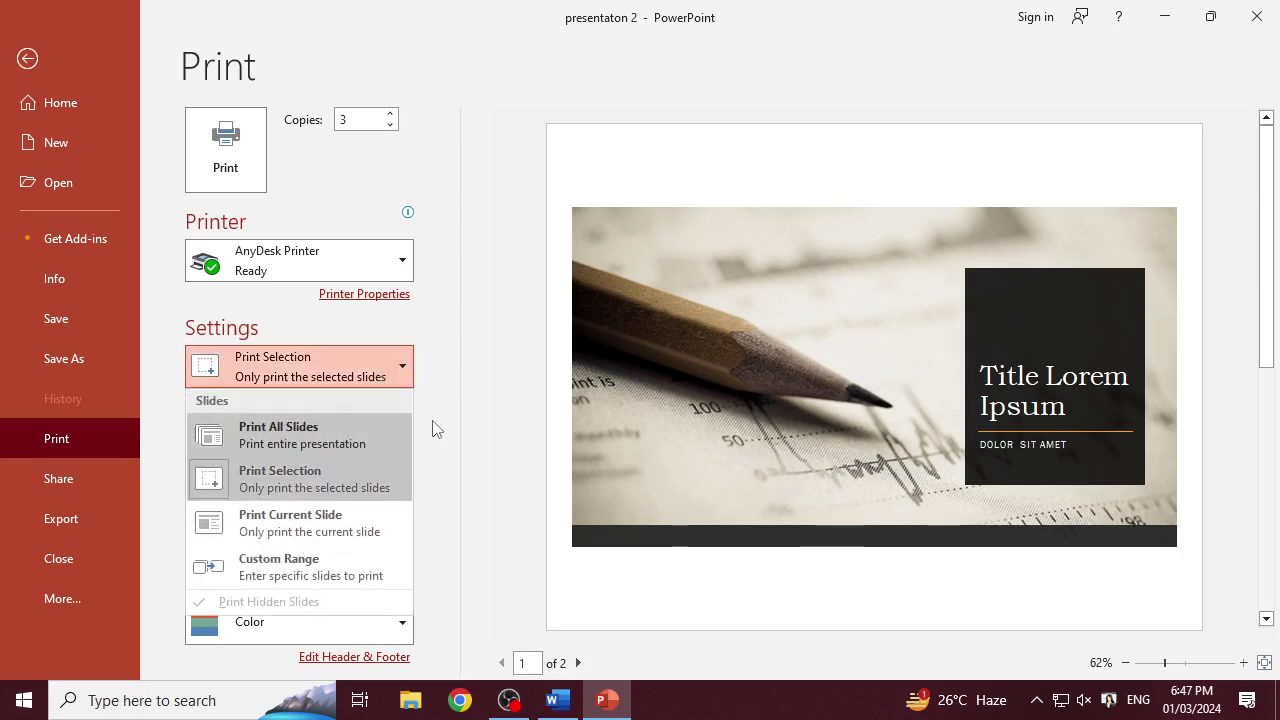
click(462, 400)
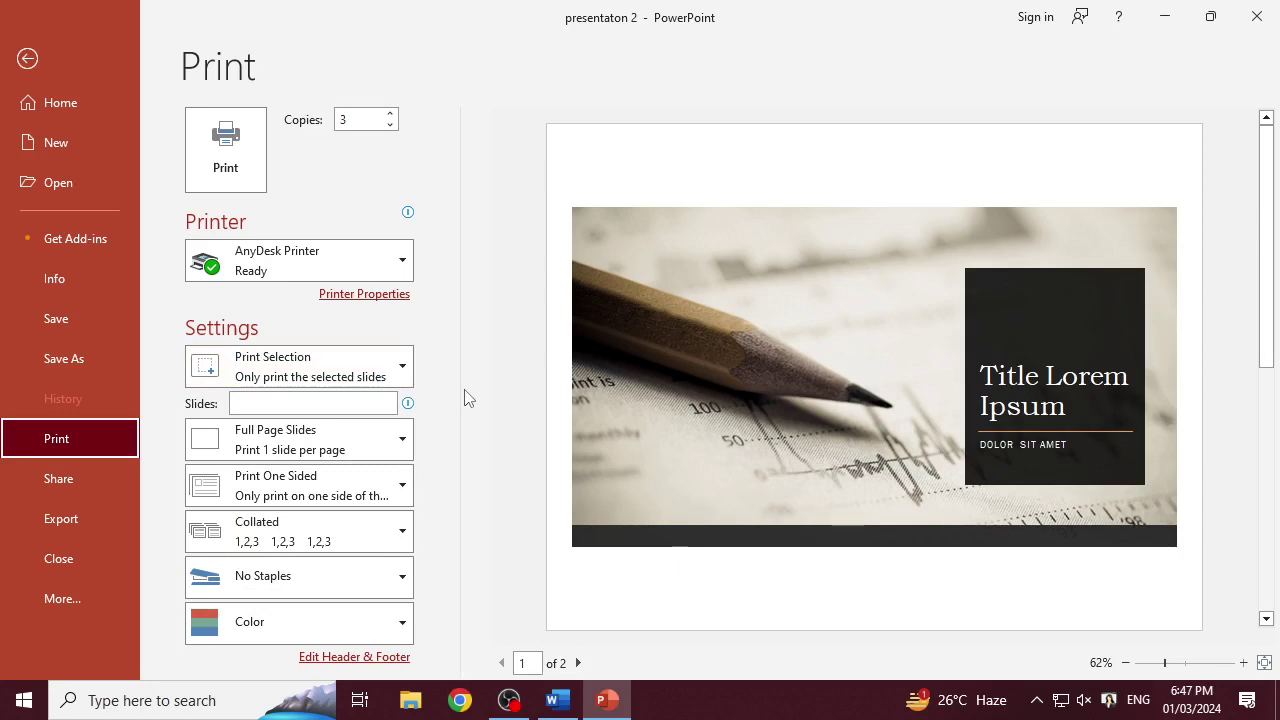
- Select the Suffah Computer Education slide and choose Print Current Slide
click(22, 60)
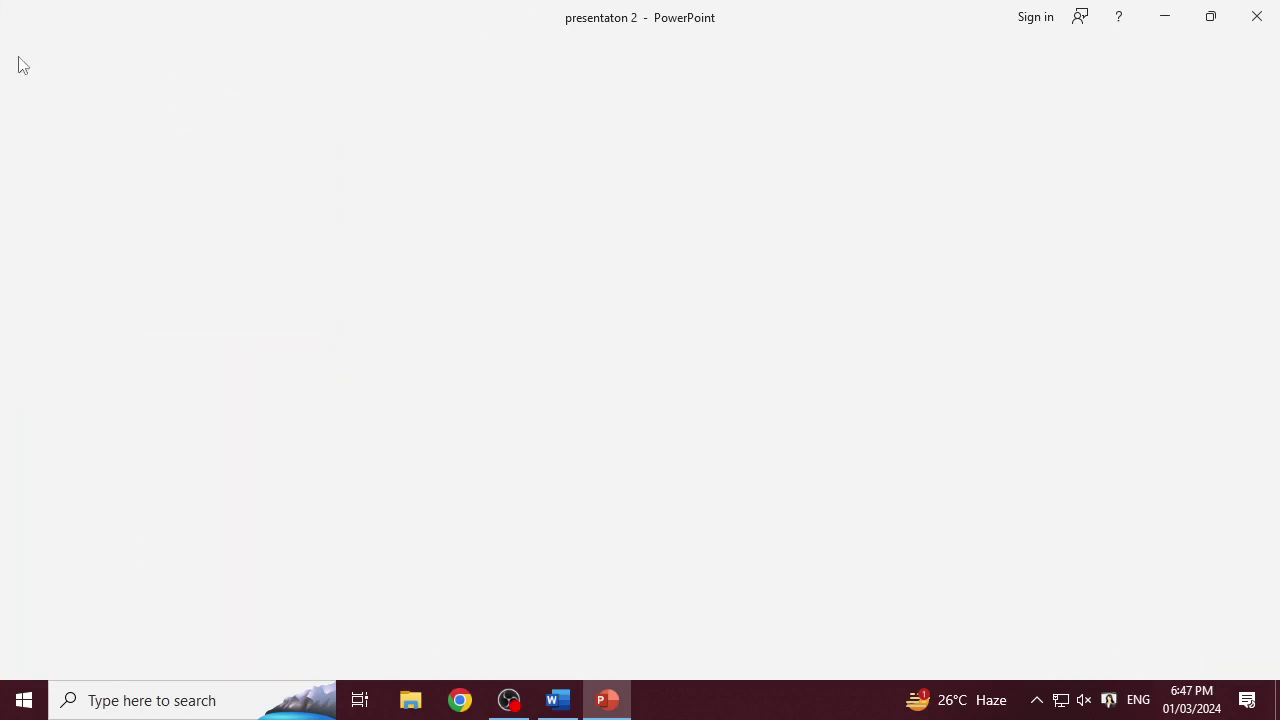
click(140, 318)
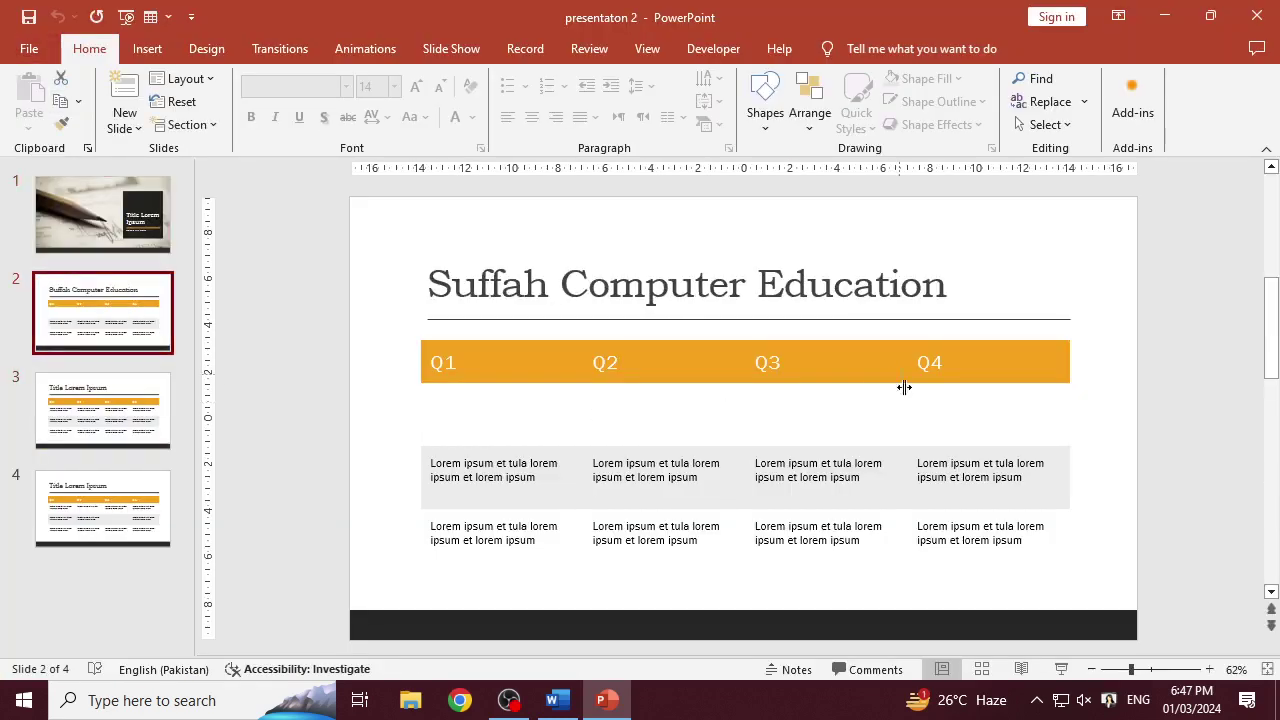
click(45, 50)
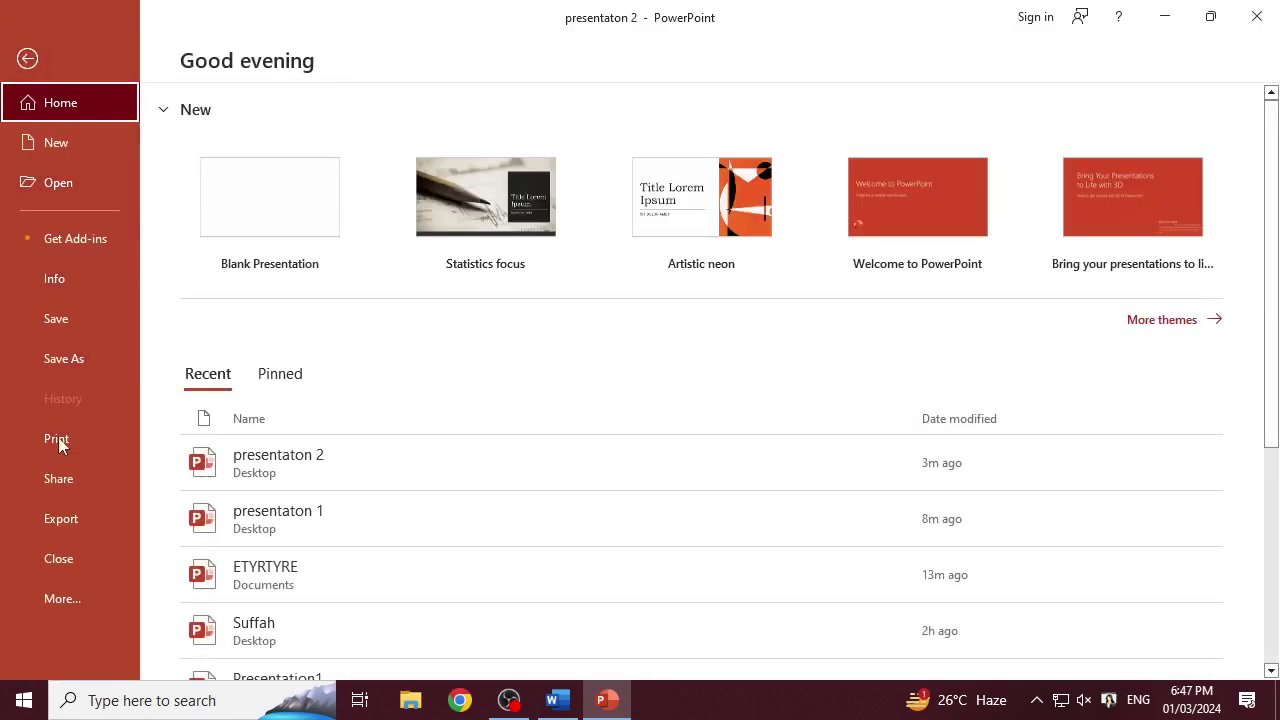
click(57, 440)
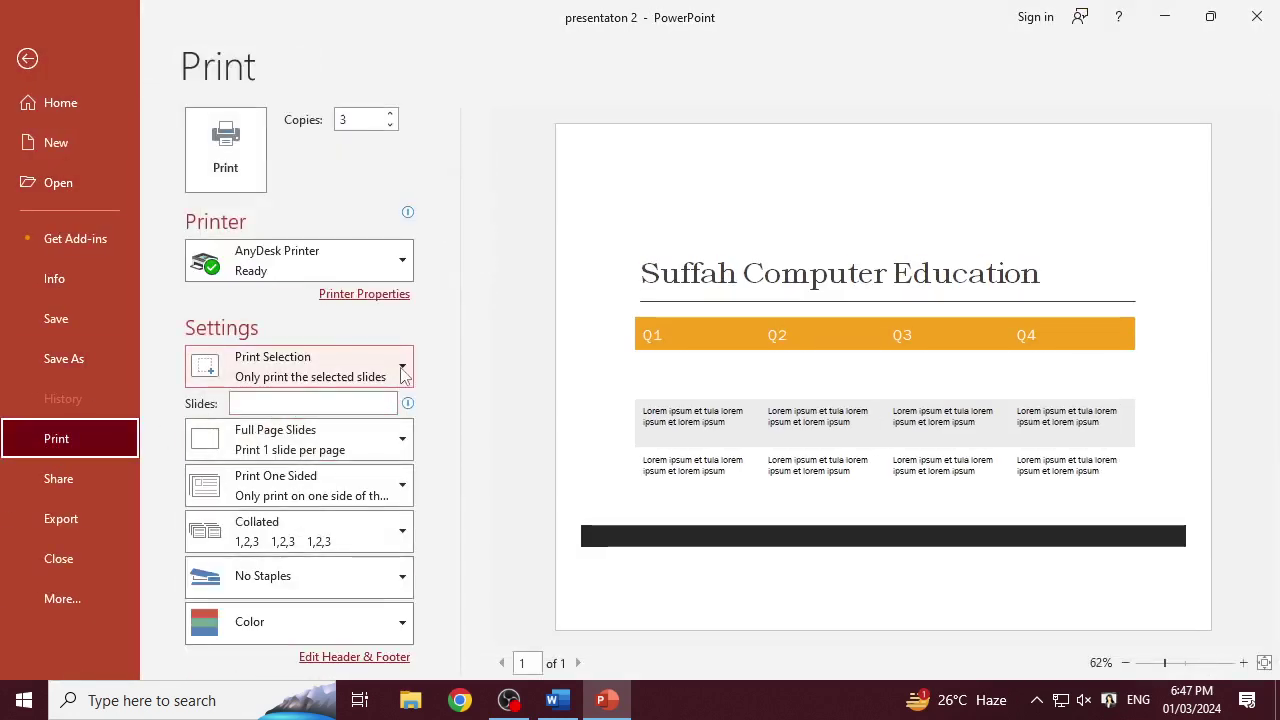
click(403, 372)
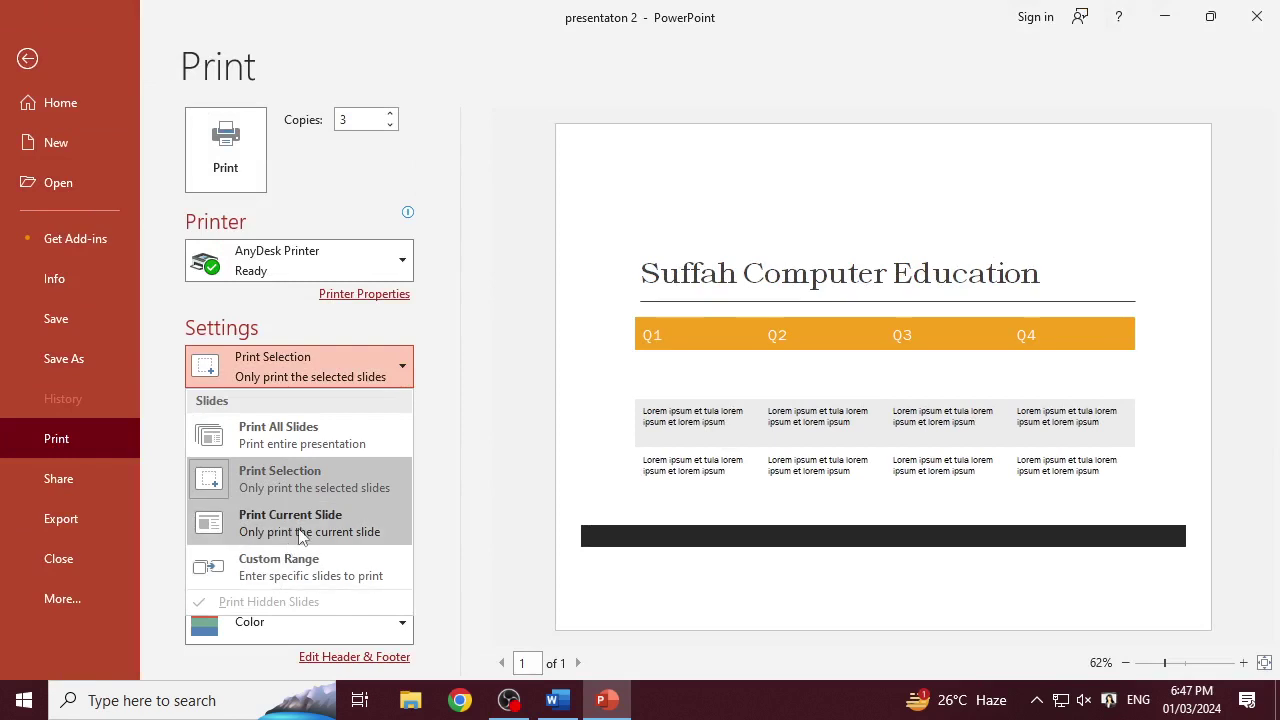
click(297, 528)
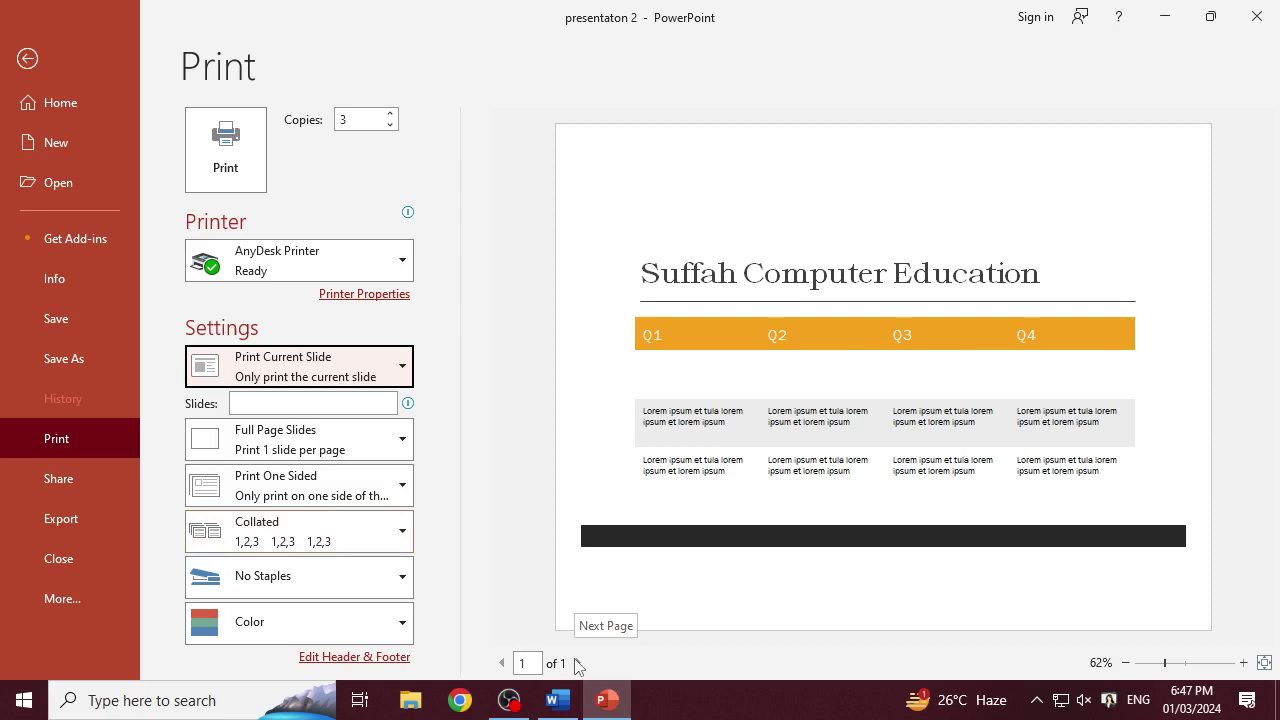
- Enter custom range 1,2,5, dismiss the invalid-range error, and delete the range
click(403, 370)
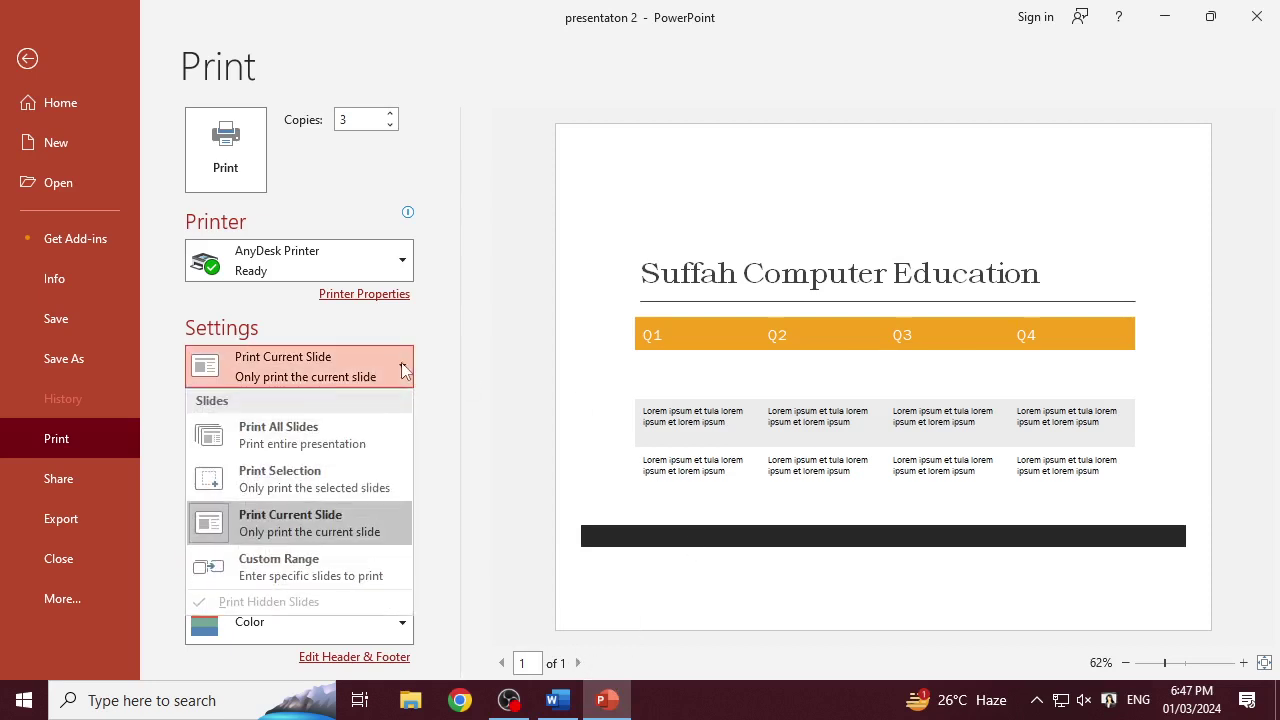
click(330, 580)
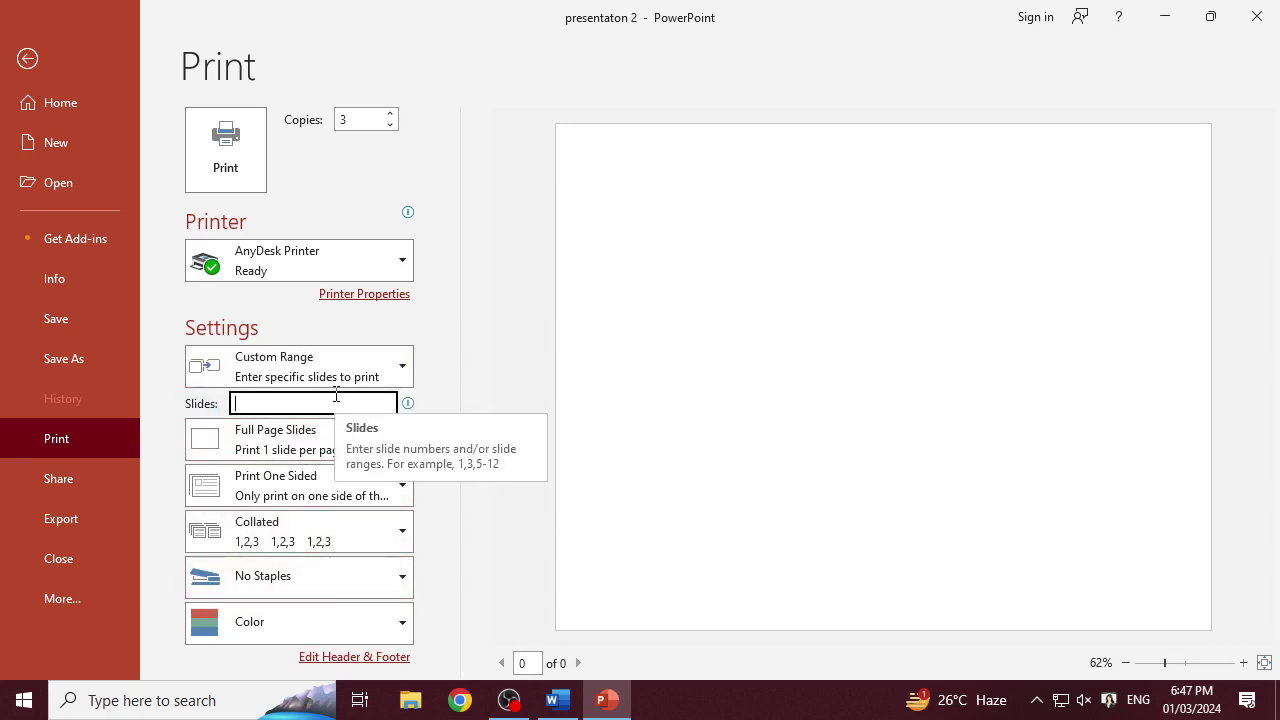
text(1,)
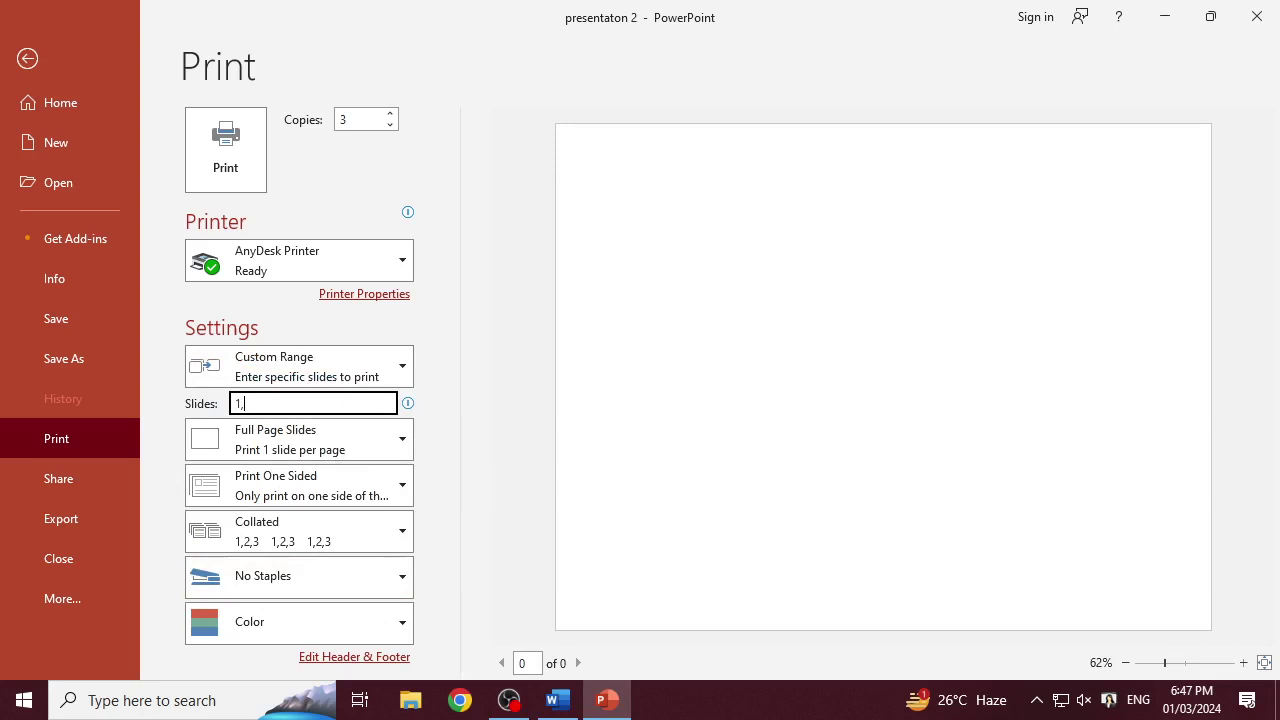
text(2,)
text(5)
click(450, 356)
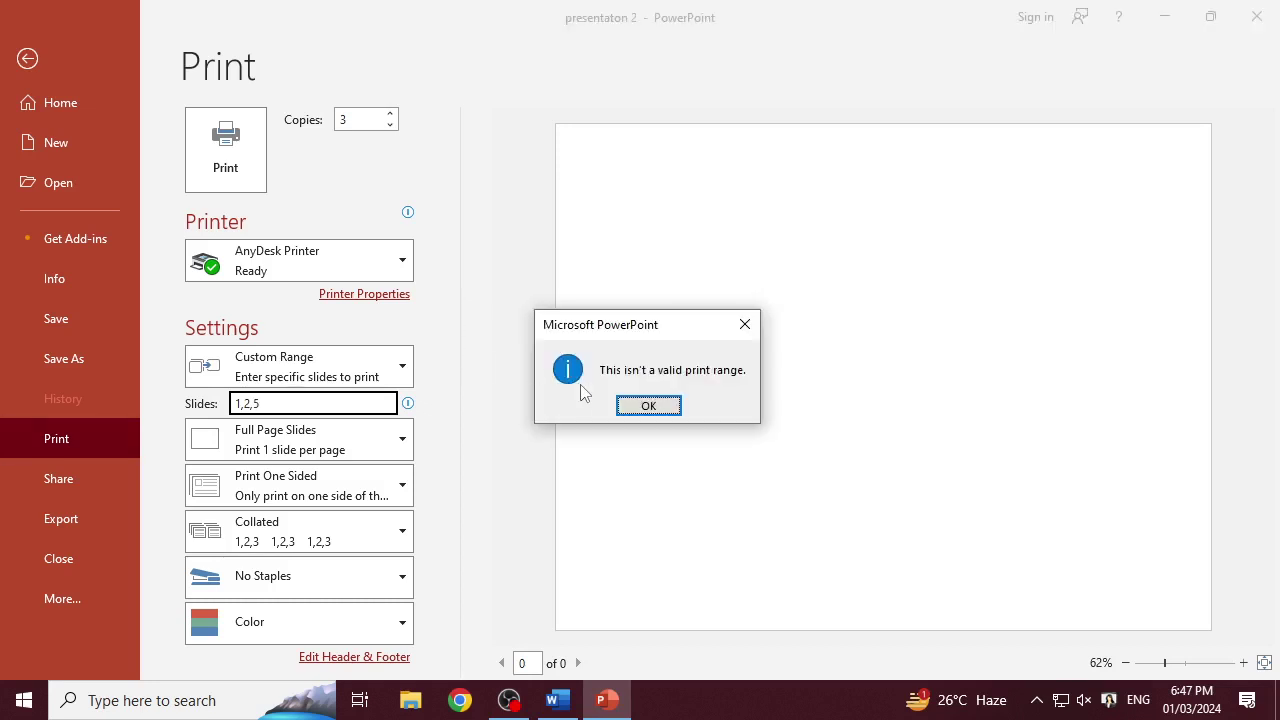
click(649, 406)
double_click(309, 403)
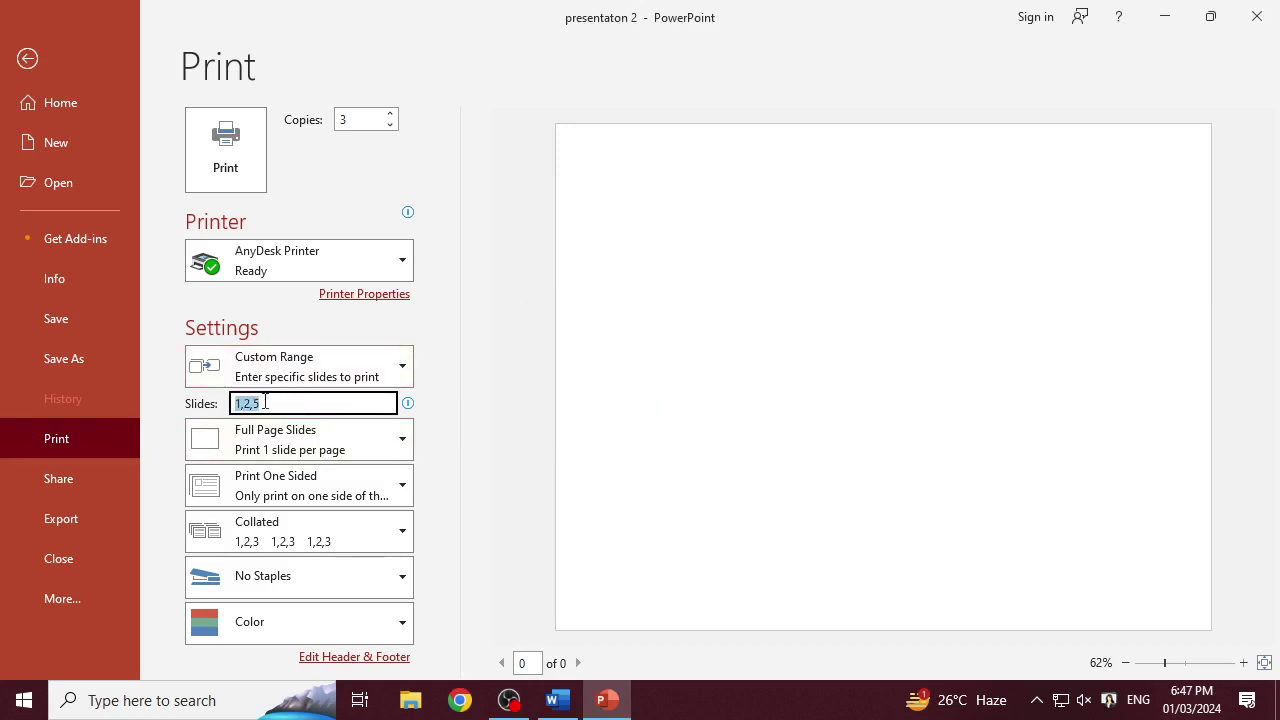
key(BackSpace)
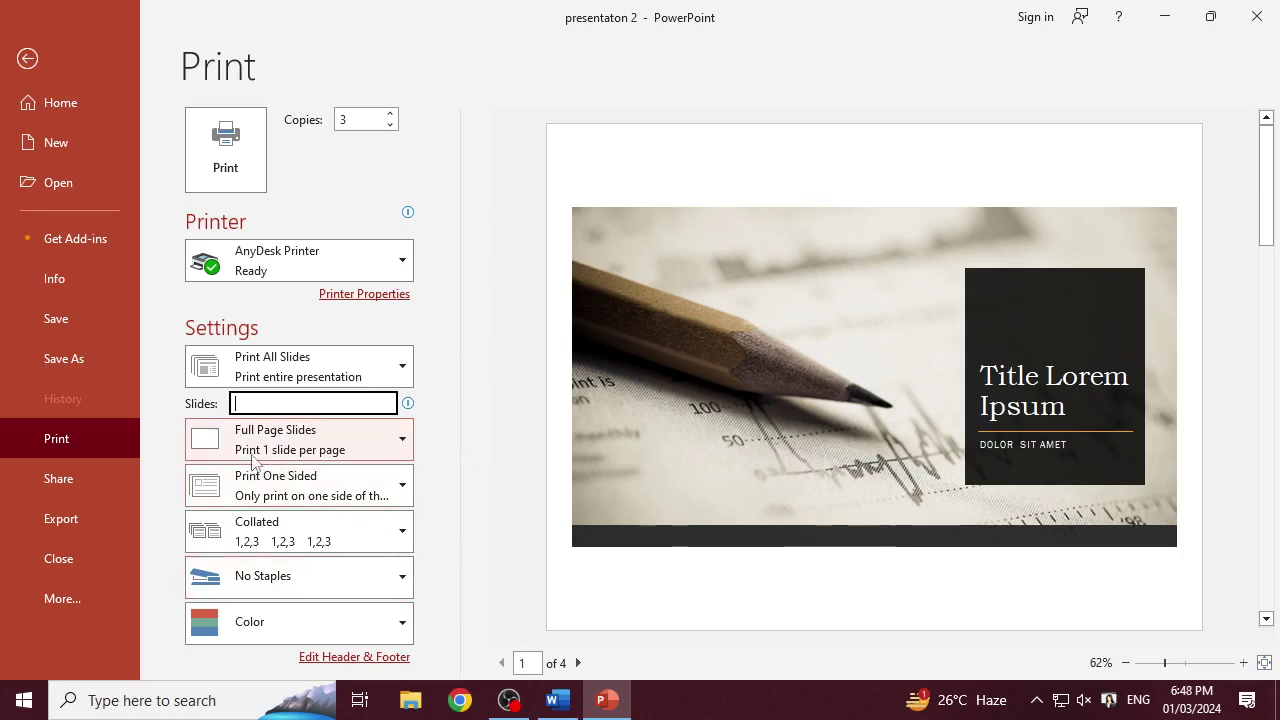
- Change the layout from Full Page Slides to 2 Slides, then 3 Slides handouts
click(403, 441)
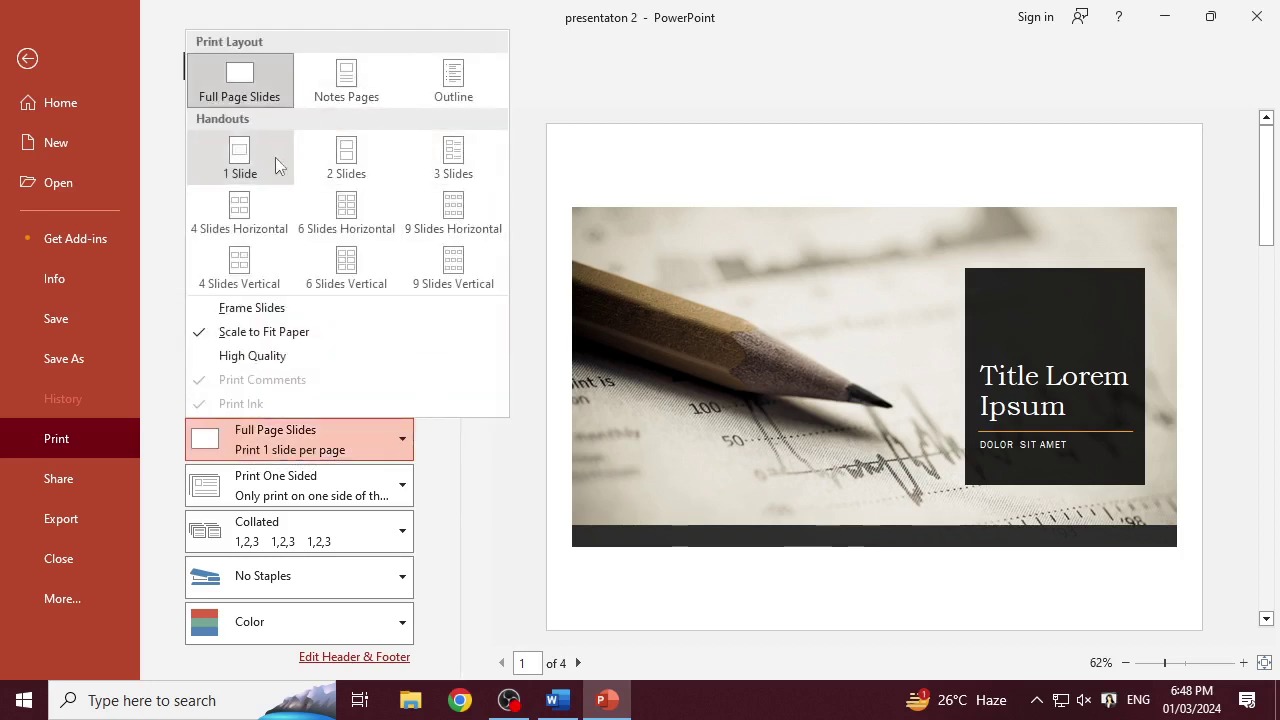
click(356, 172)
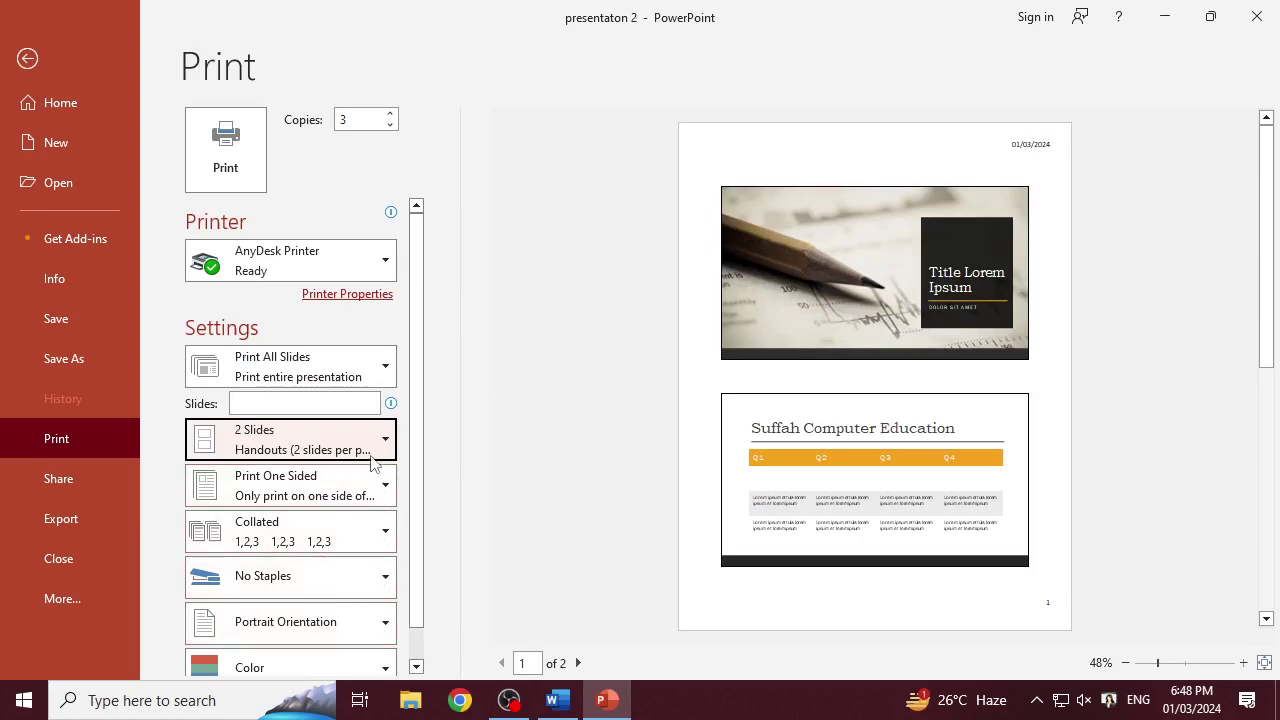
click(383, 488)
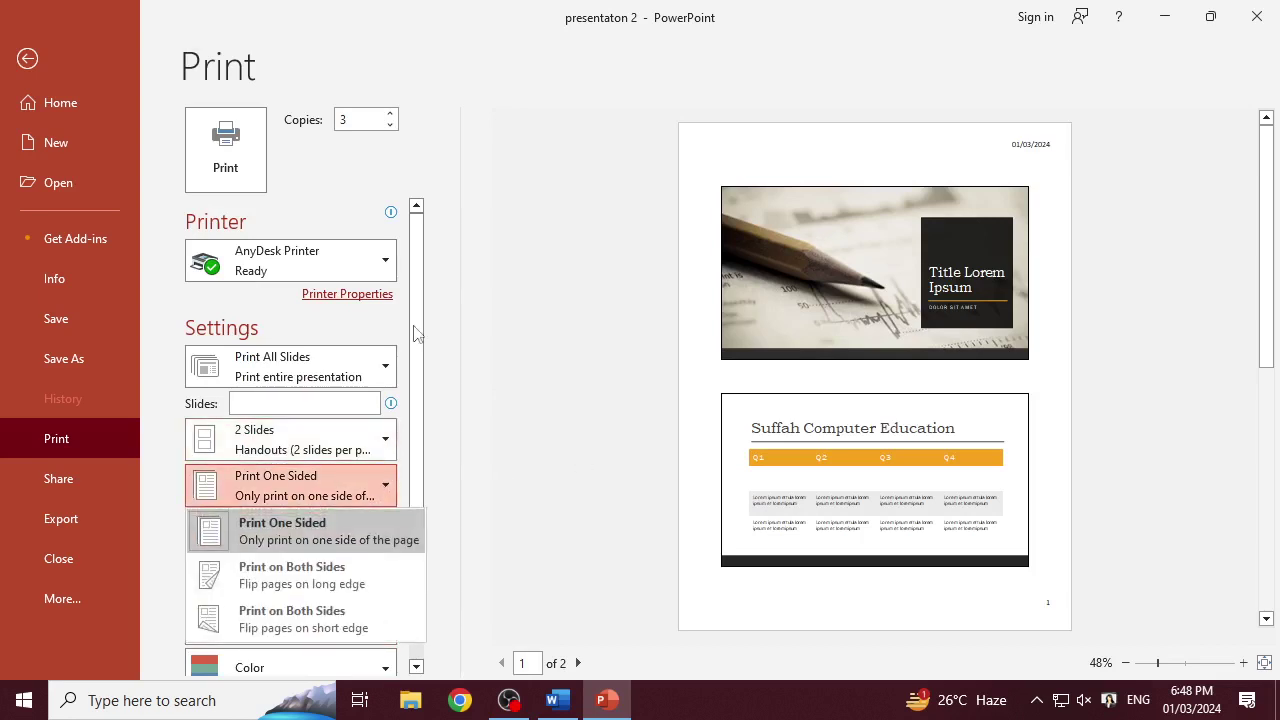
click(405, 488)
click(390, 448)
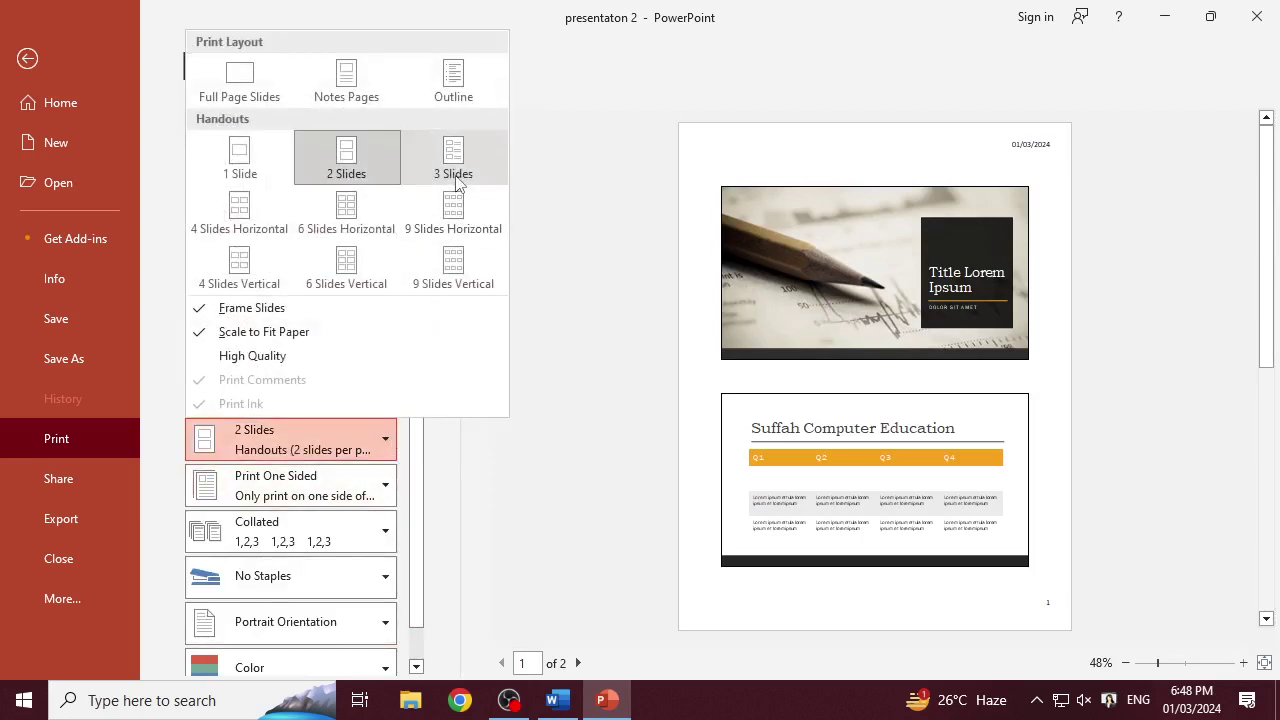
click(454, 165)
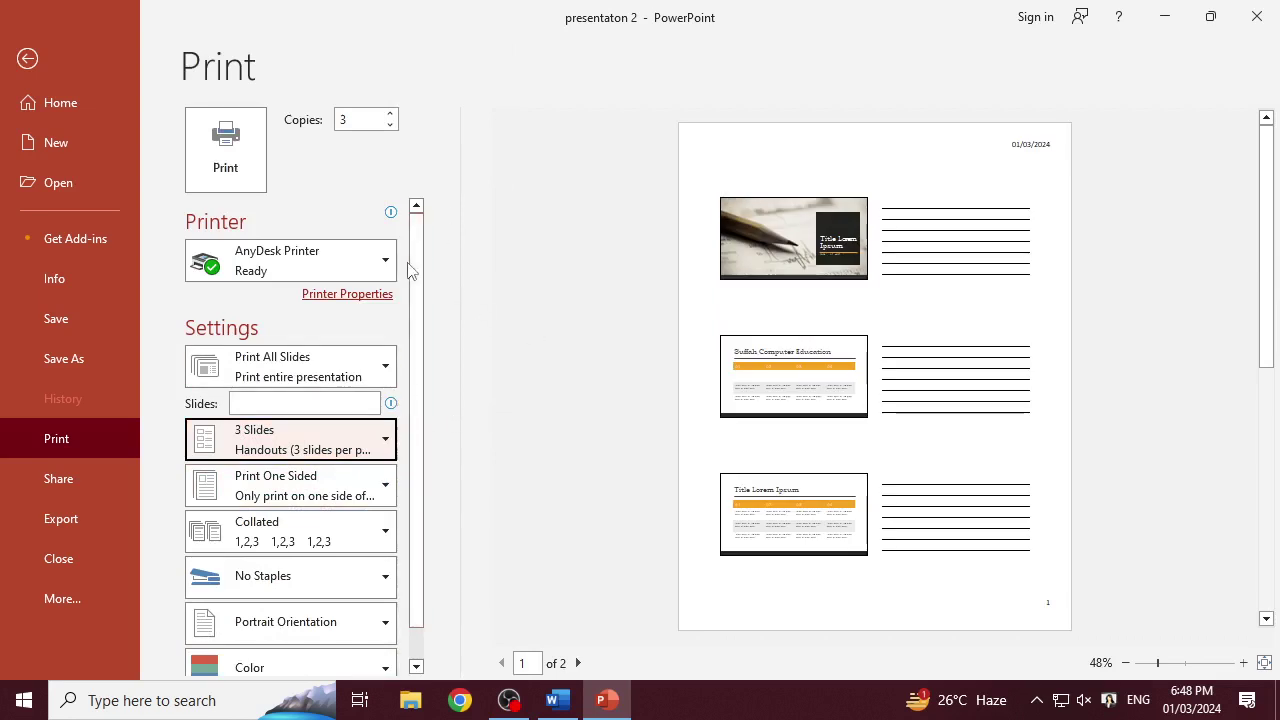
scroll(418, 280, down, 1)
scroll(420, 280, down, 2)
scroll(417, 216, up, 3)
scroll(478, 432, down, 1)
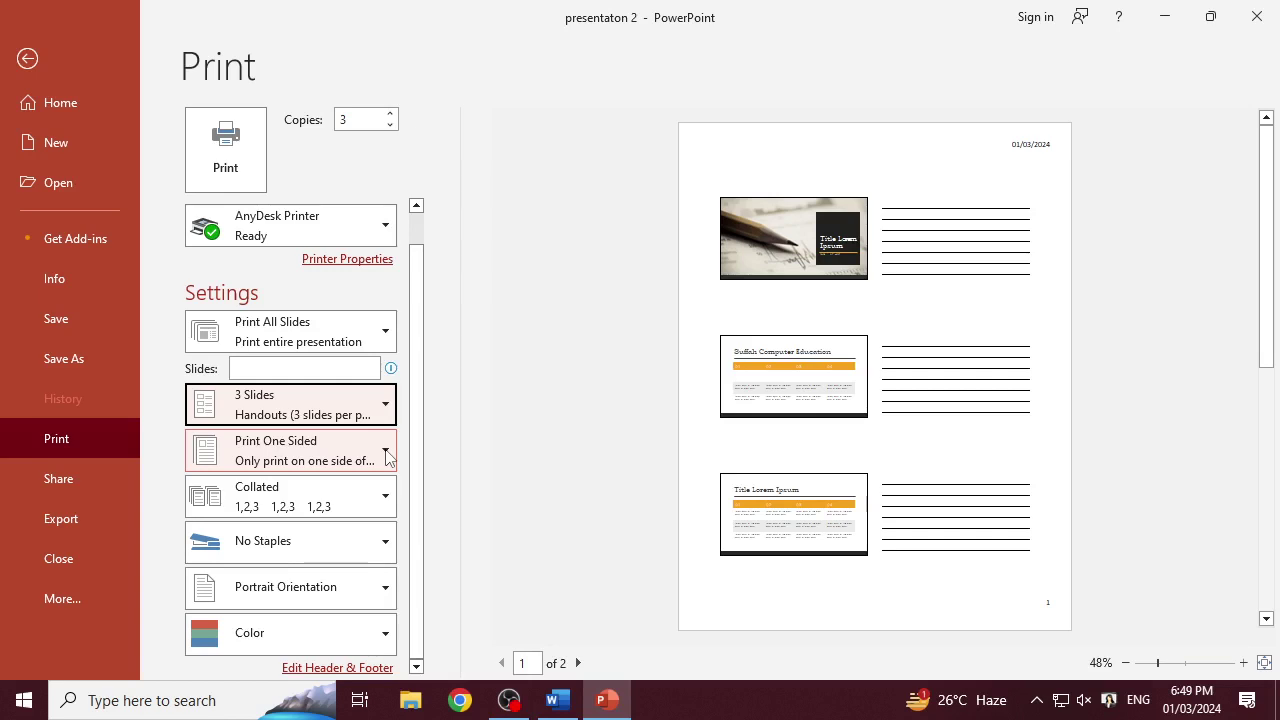
- Choose Print on Both Sides – Flip pages on long edge for the handouts
click(386, 454)
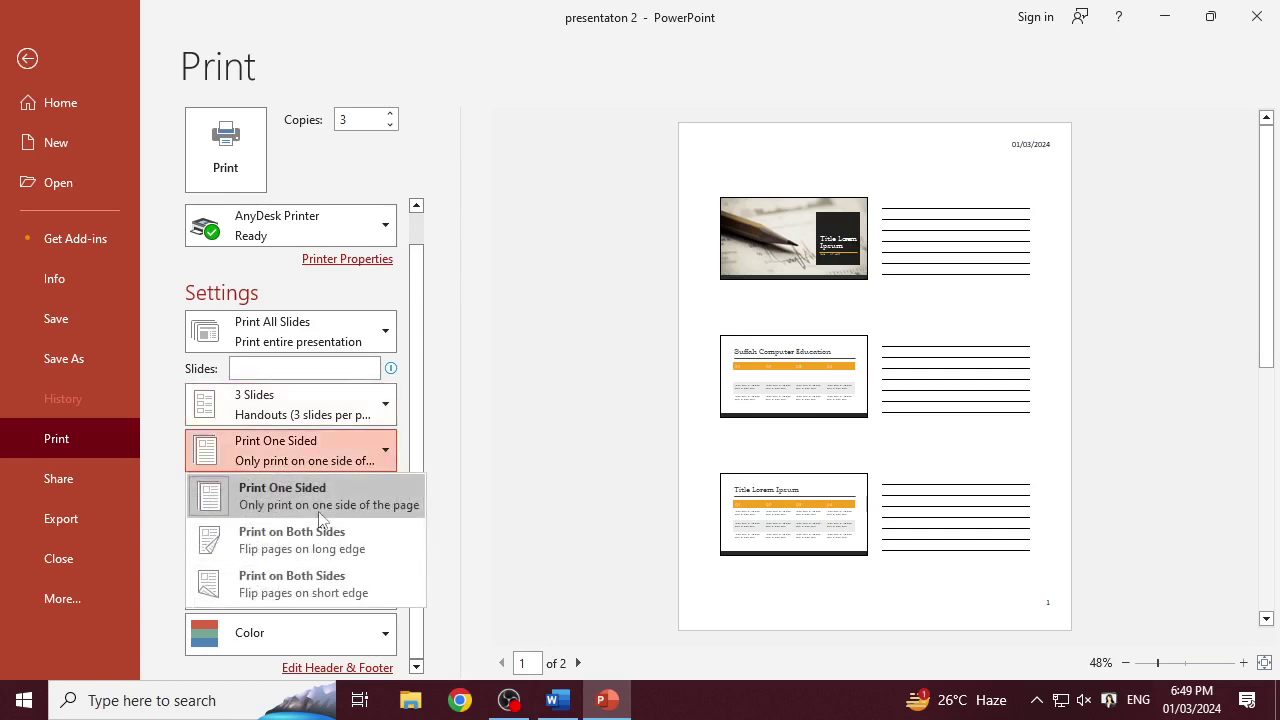
click(478, 416)
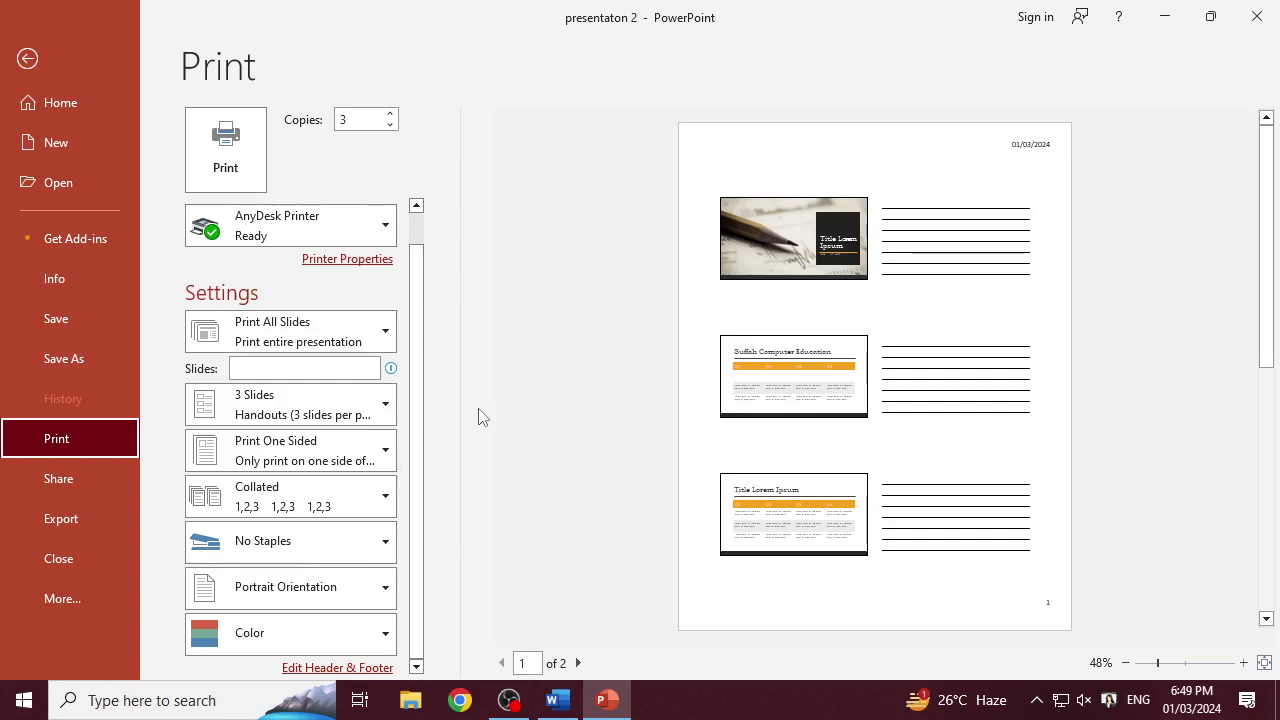
click(363, 409)
click(363, 409)
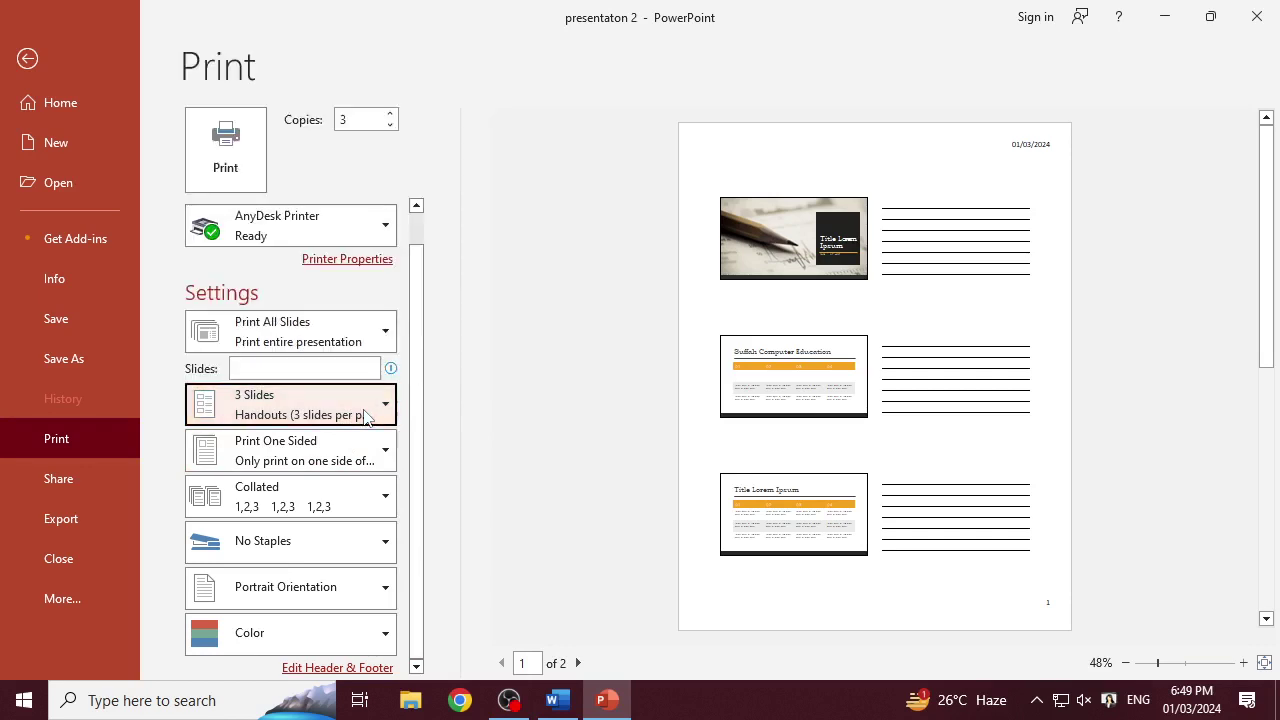
click(375, 452)
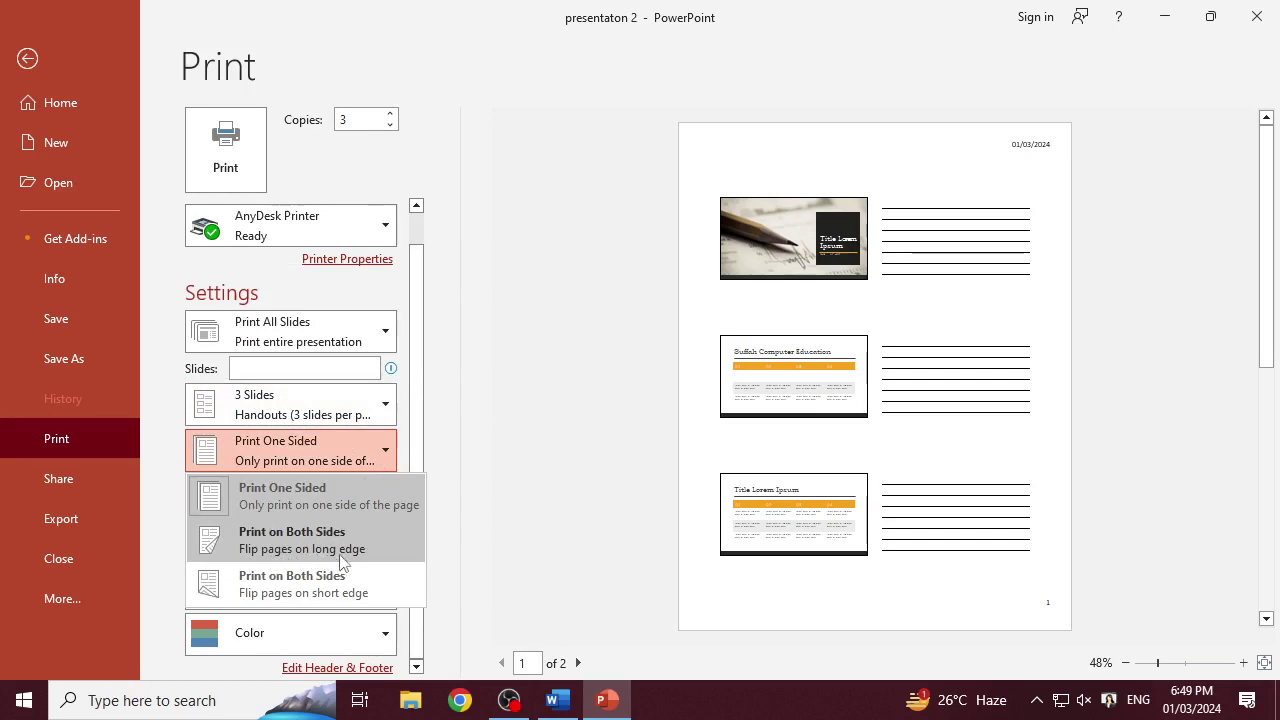
click(288, 552)
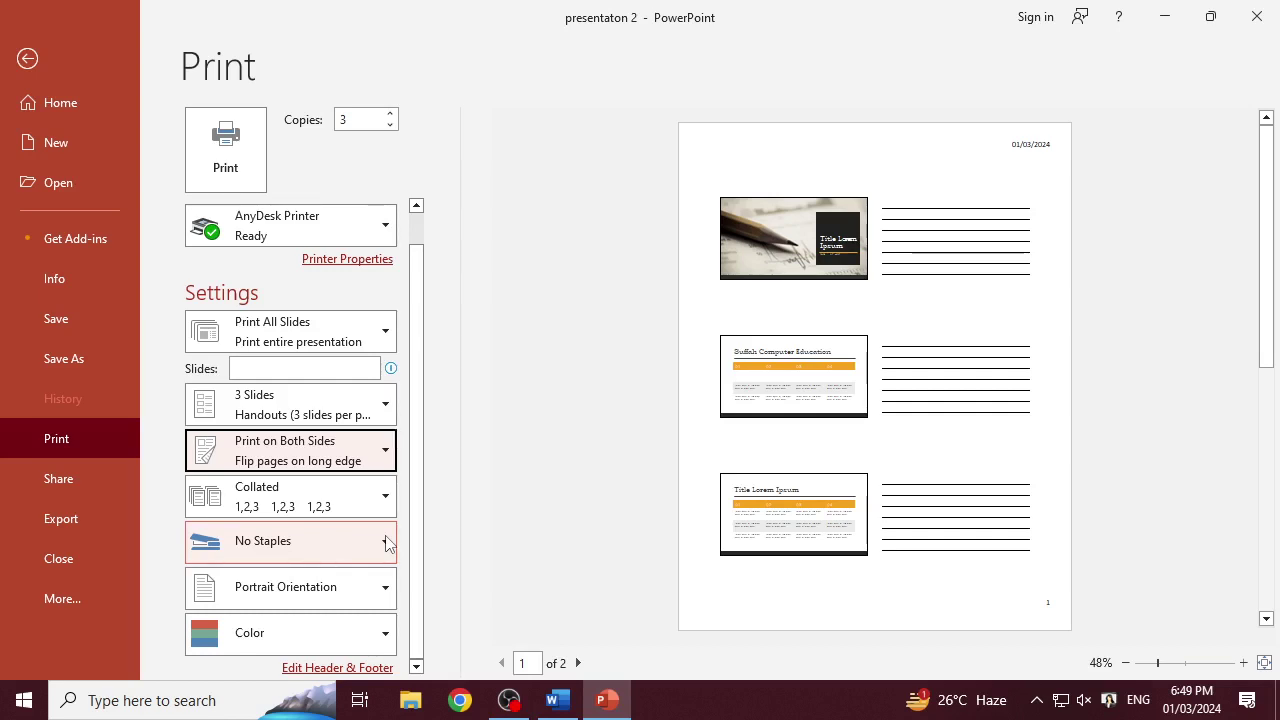
click(379, 460)
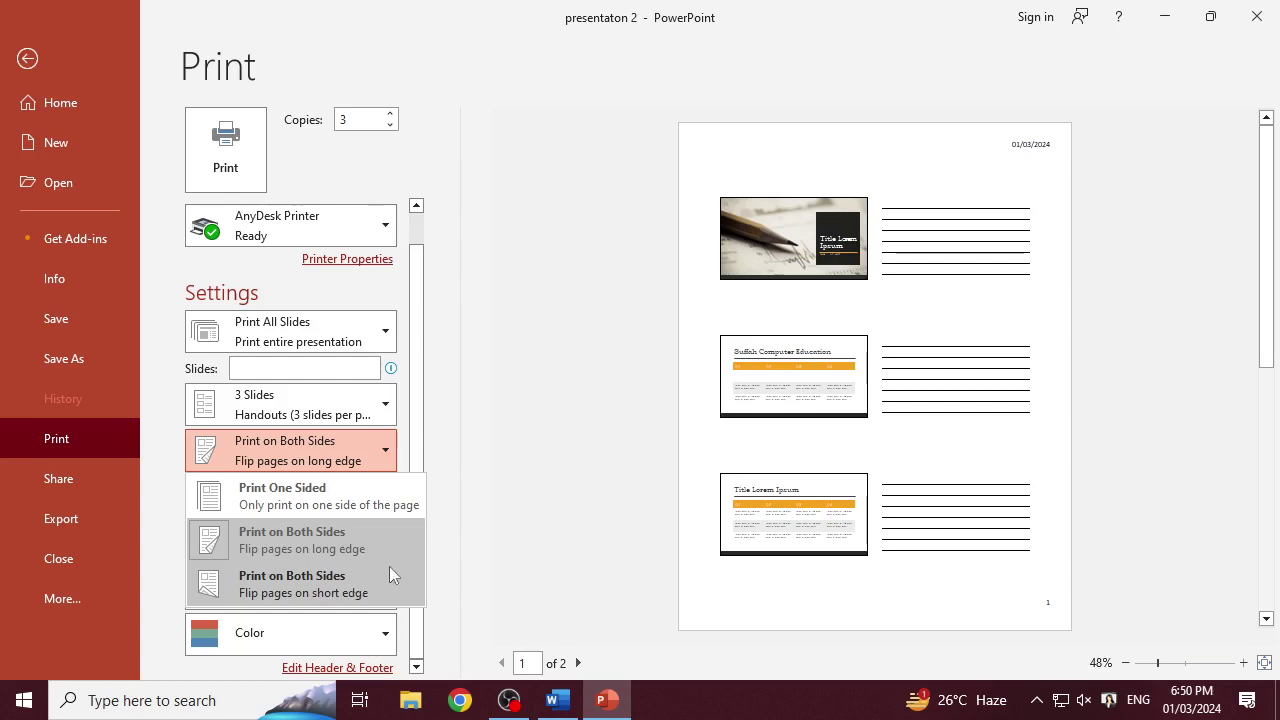
click(603, 498)
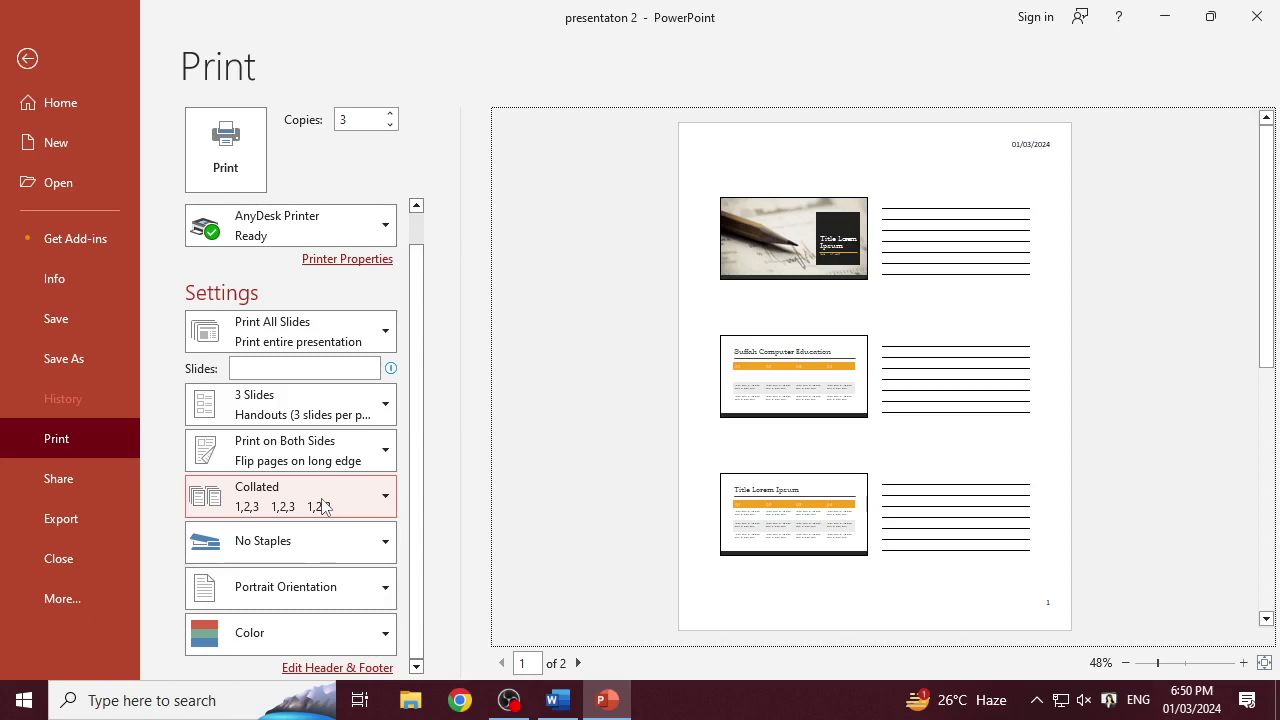
click(413, 475)
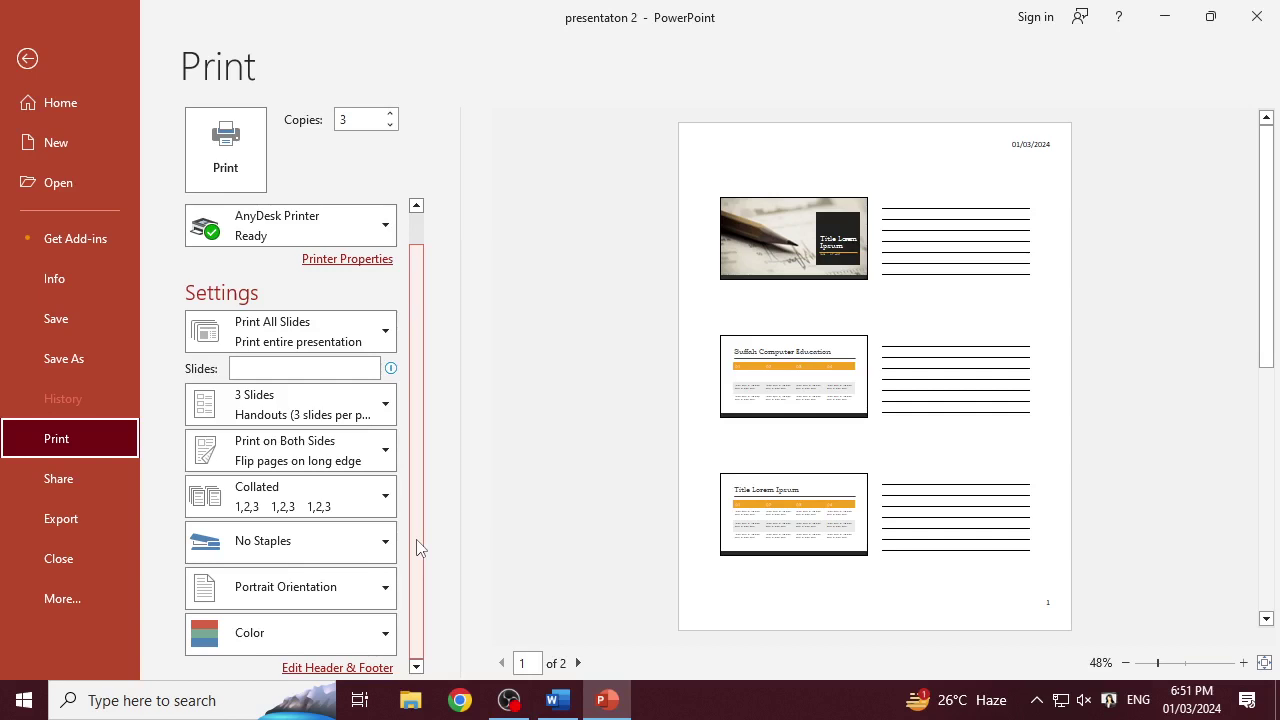
- Set collation to Uncollated (1,1,1 2,2,2 3,3,3)
click(357, 500)
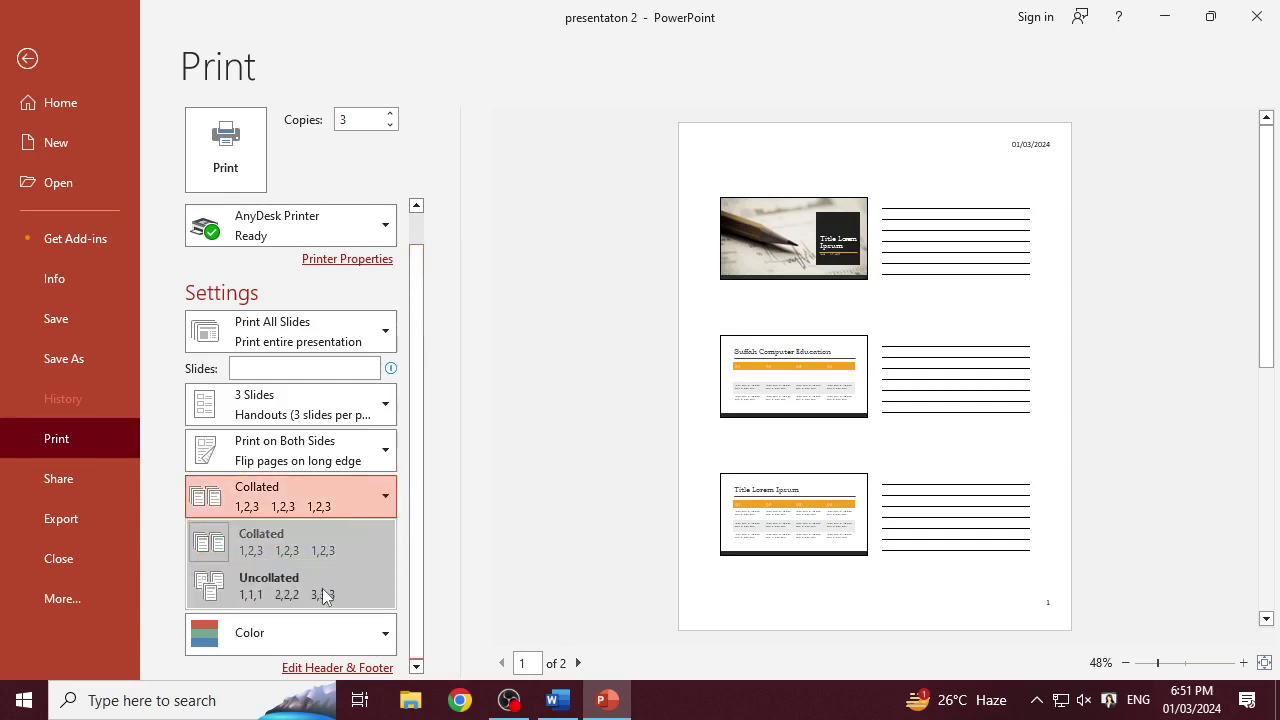
click(322, 588)
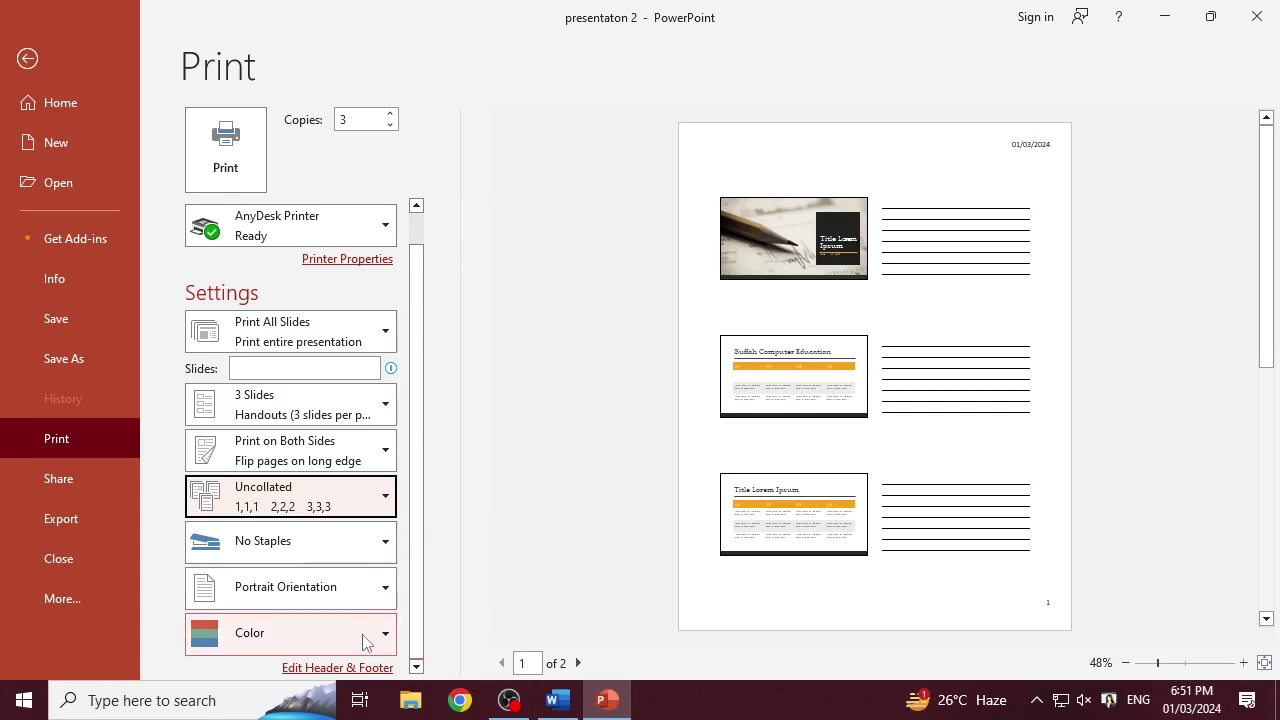
click(386, 590)
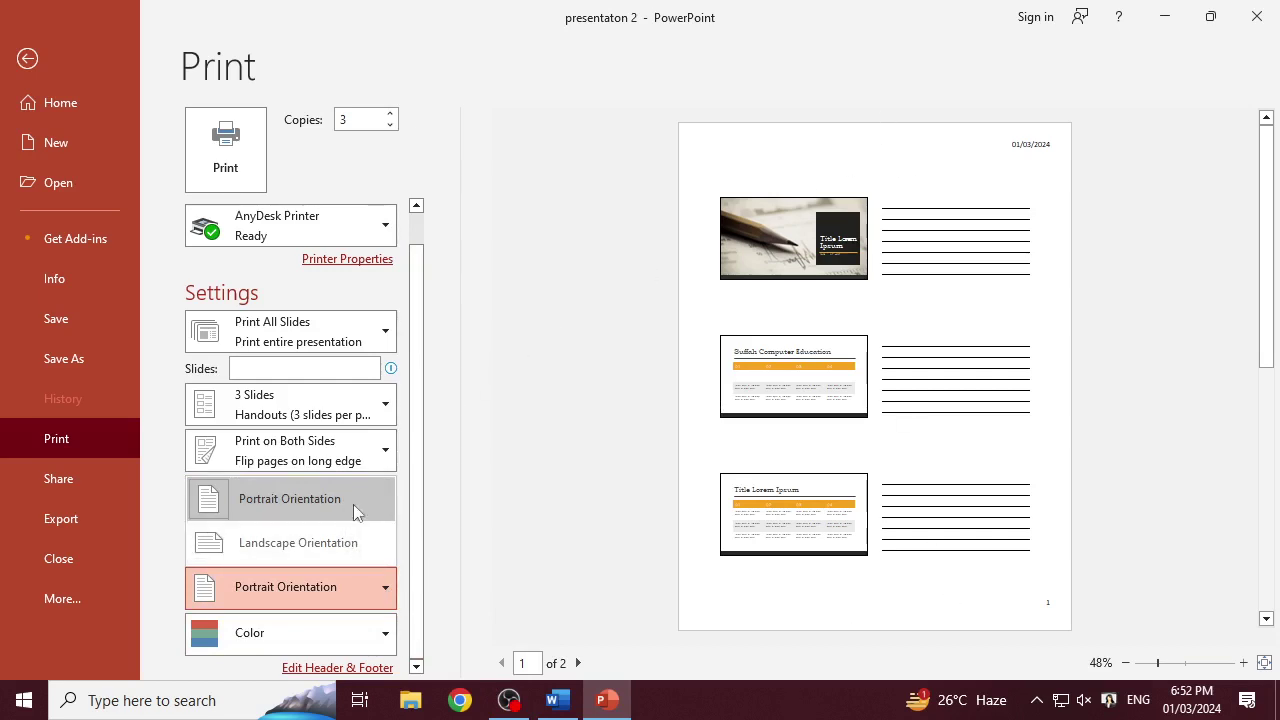
click(344, 540)
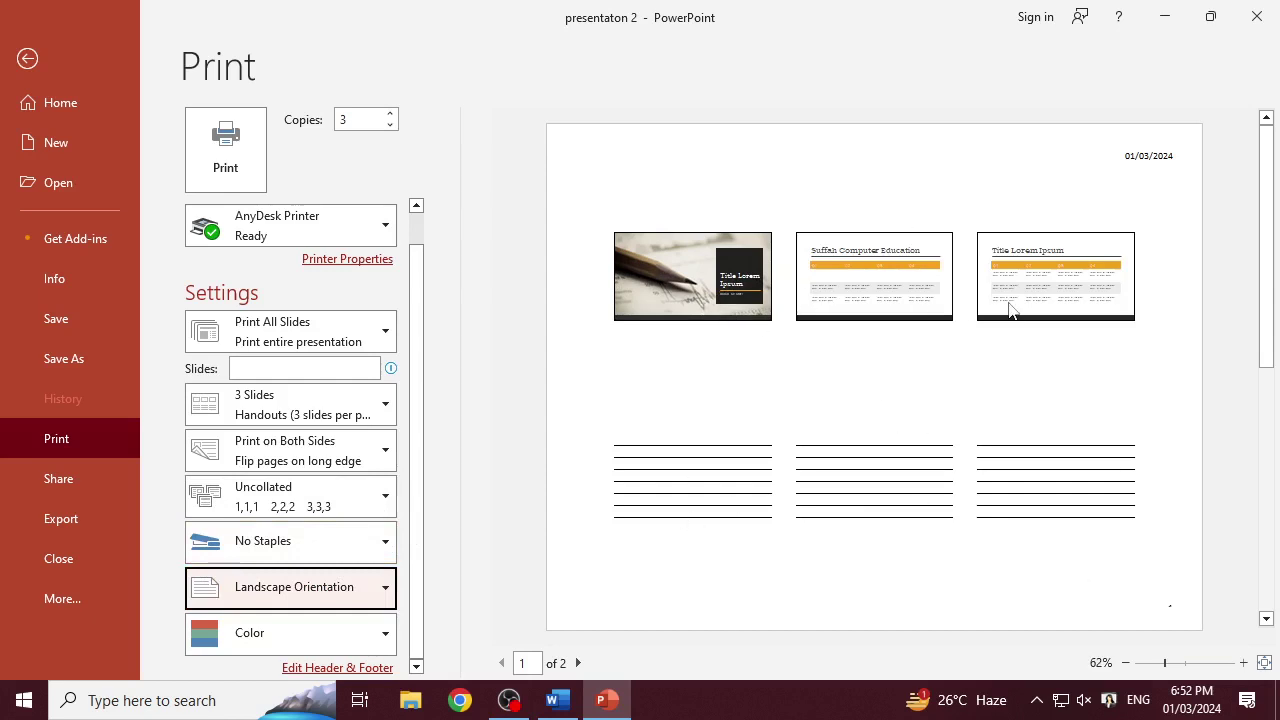
click(383, 590)
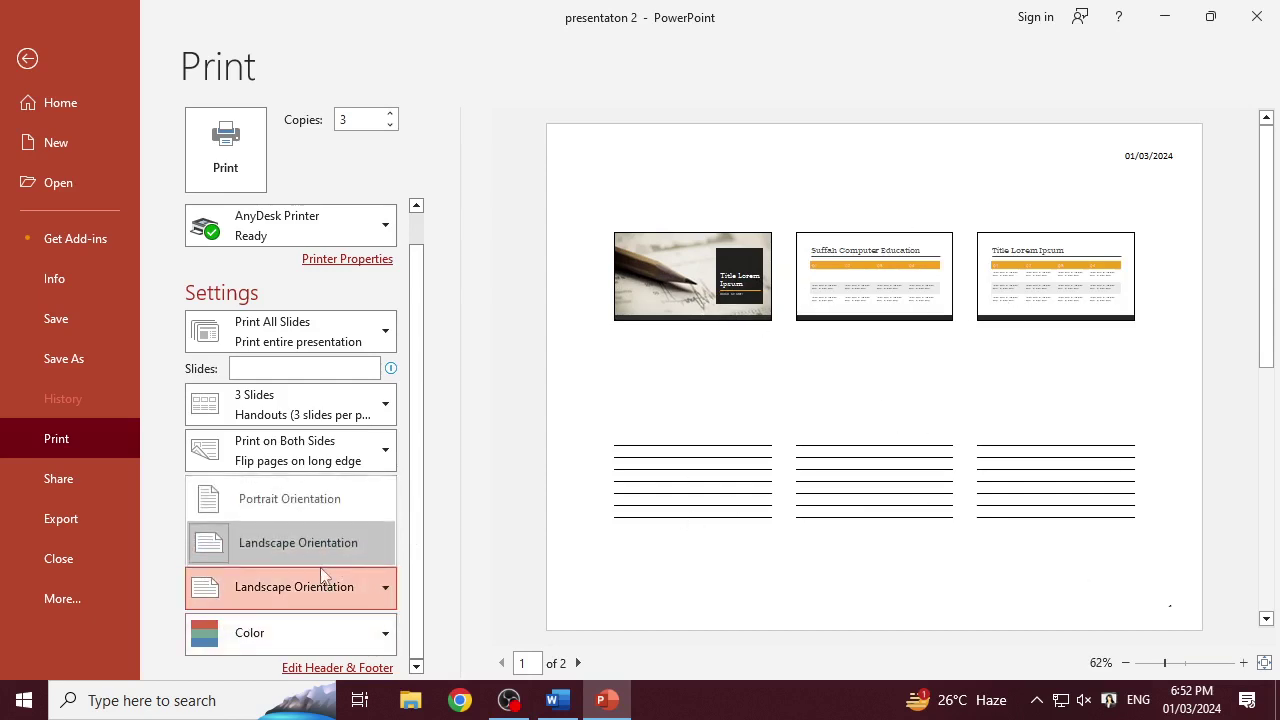
click(282, 507)
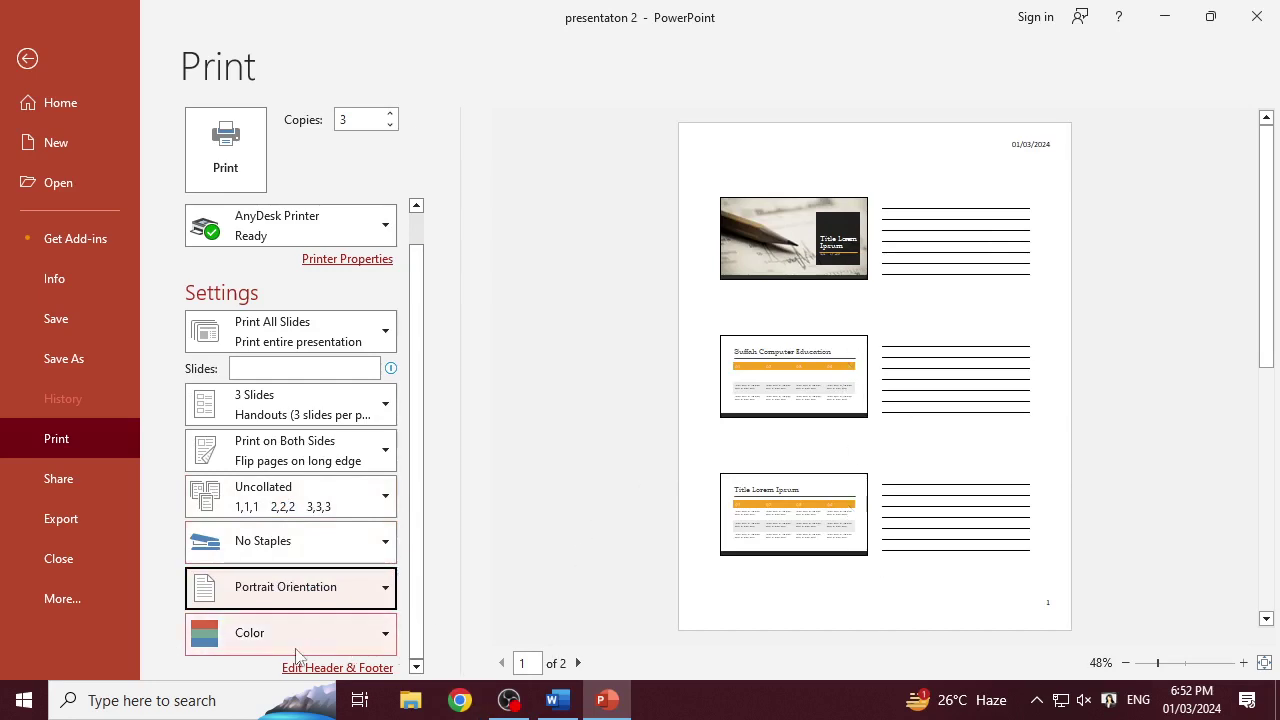
- Go back to slide 1, select its pencil picture, and return to print settings
click(28, 58)
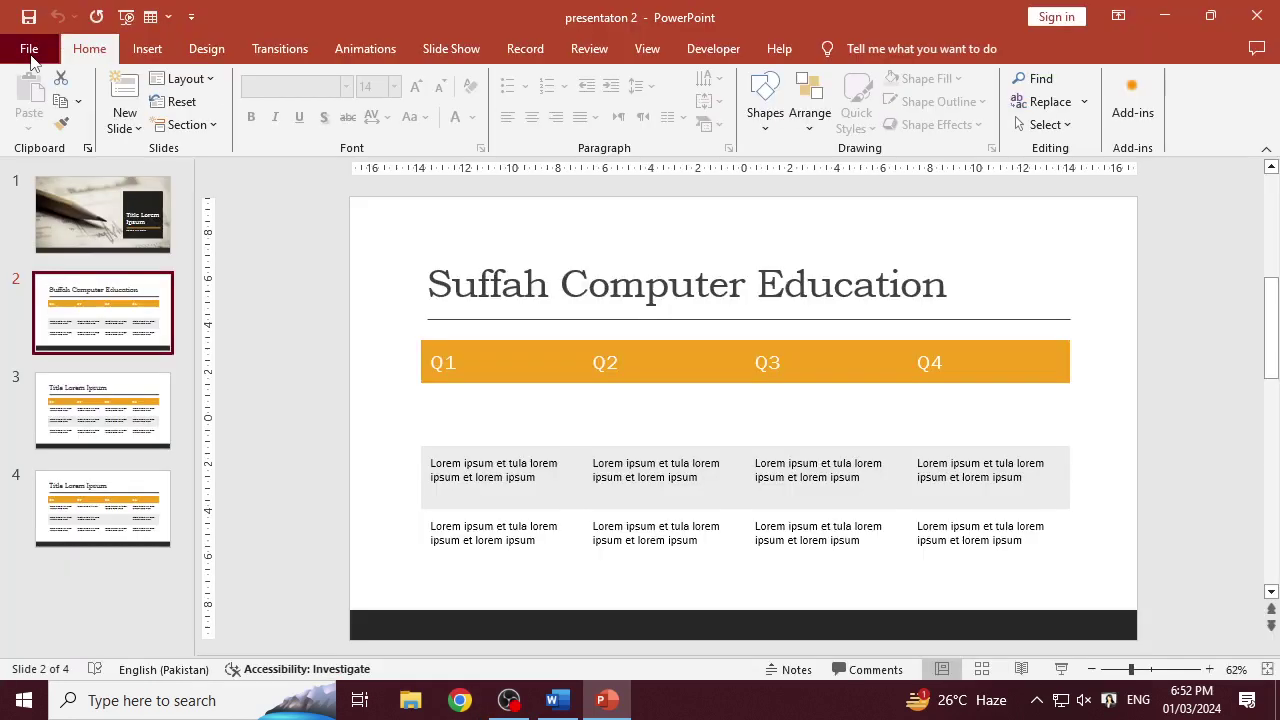
scroll(617, 431, down, 2)
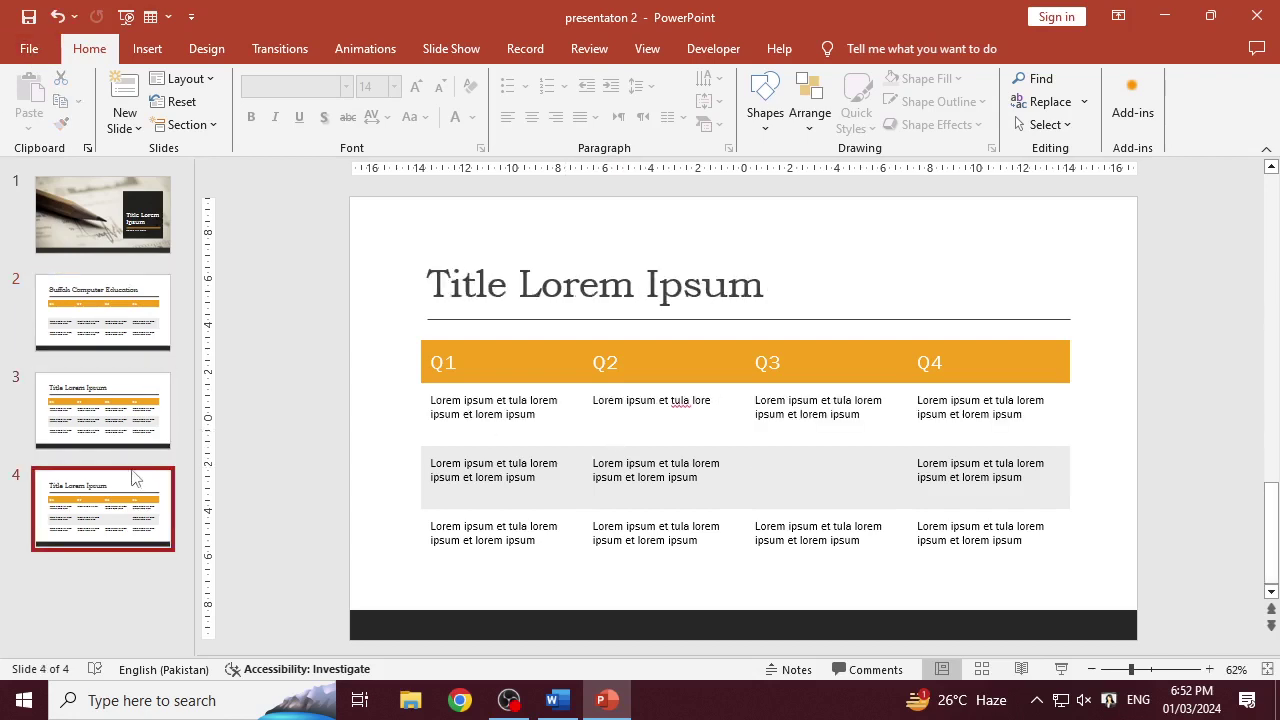
click(110, 207)
click(721, 330)
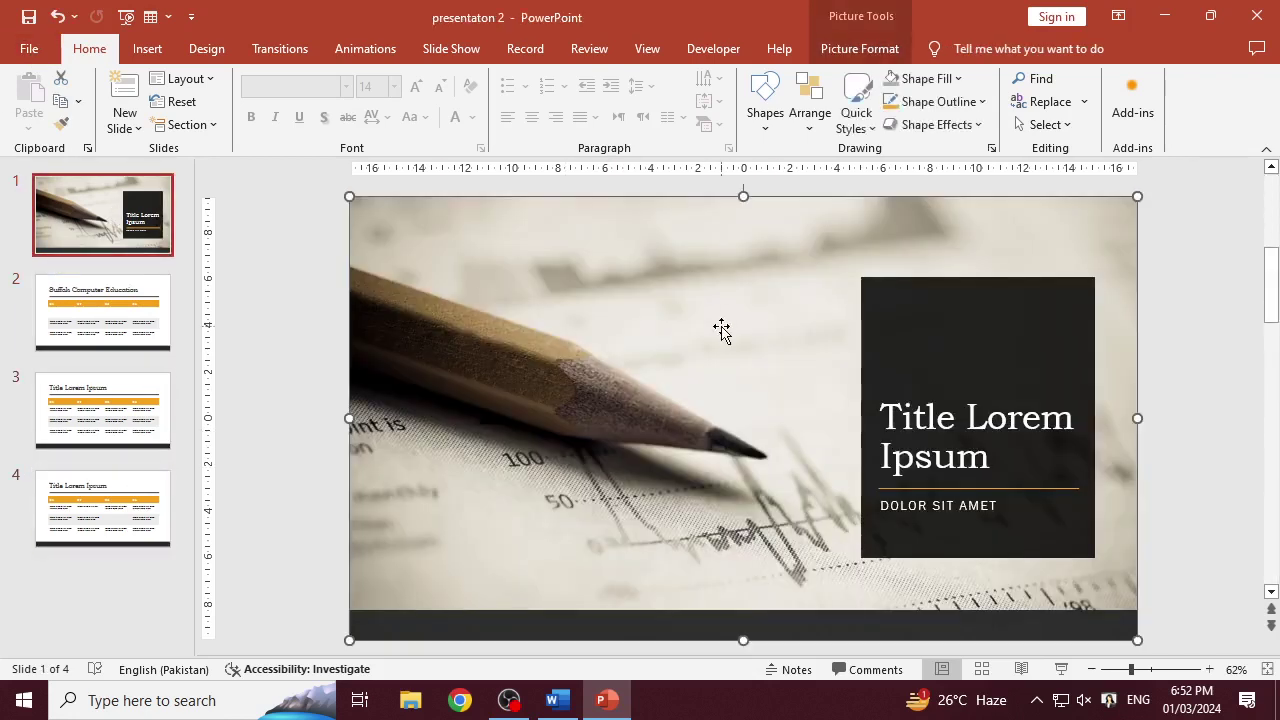
click(29, 48)
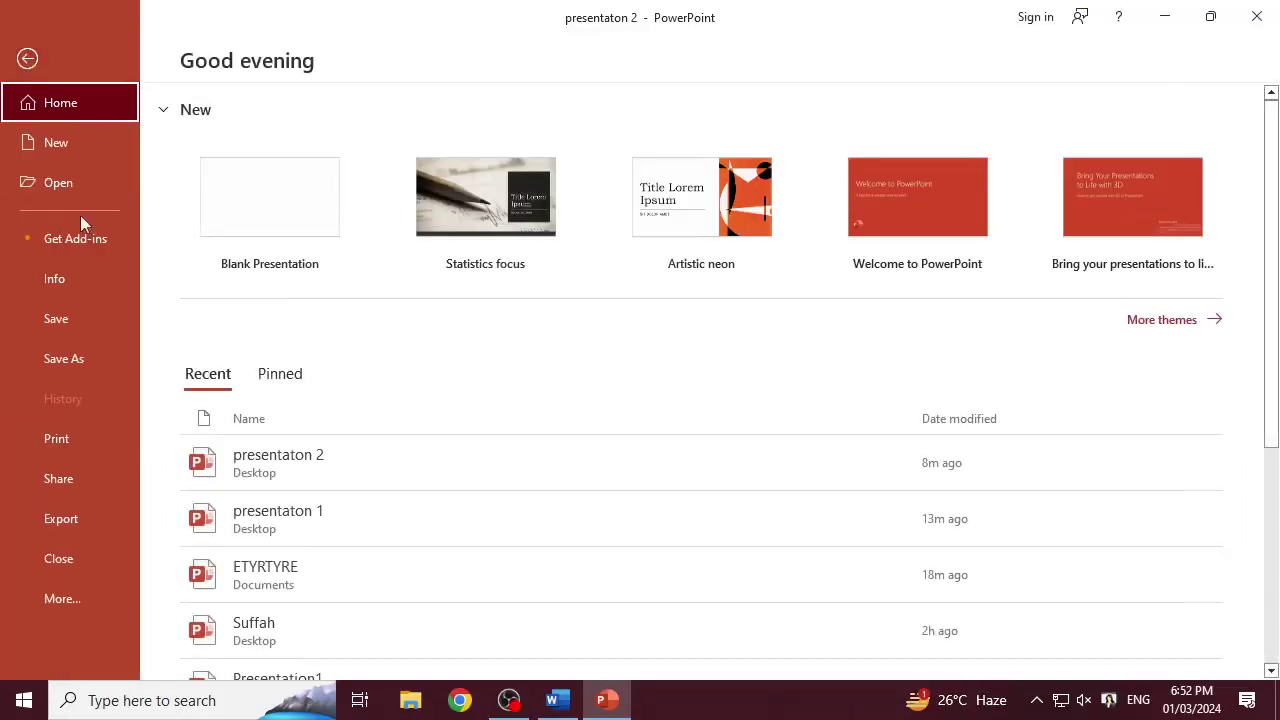
click(83, 448)
- Set the Color option to Grayscale, then to Pure Black and White
scroll(386, 580, down, 1)
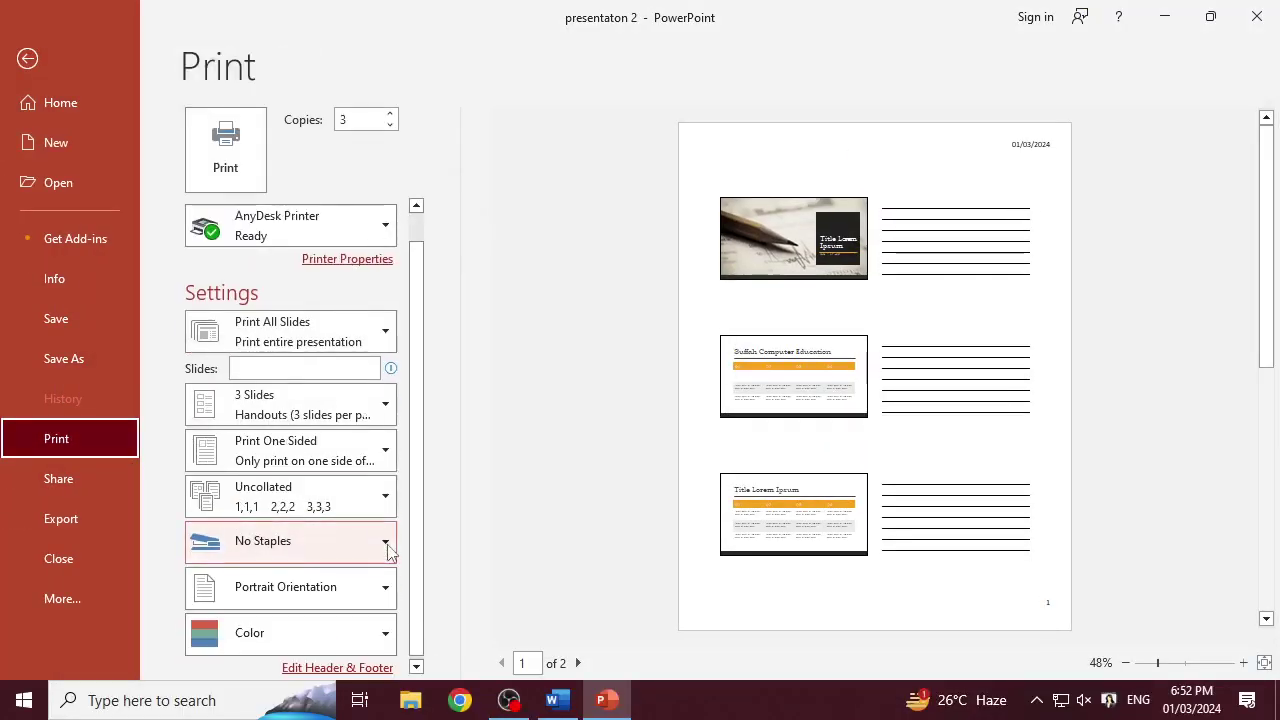
click(387, 647)
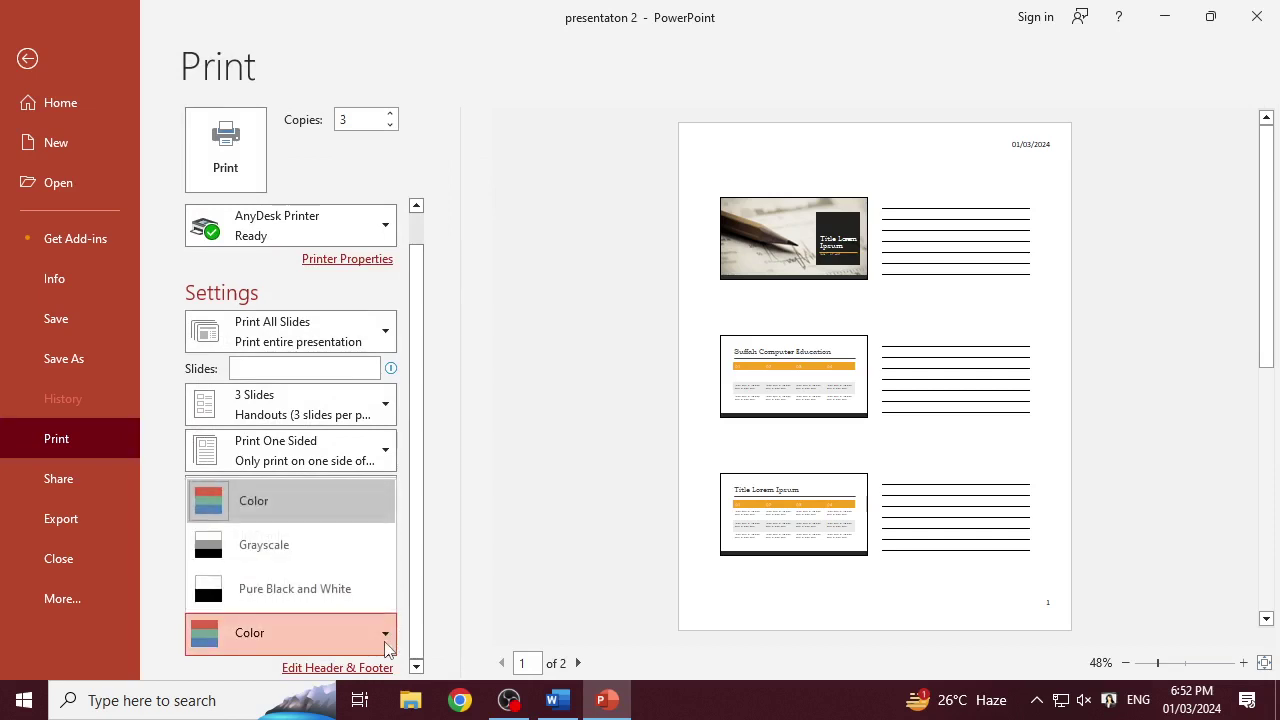
click(577, 347)
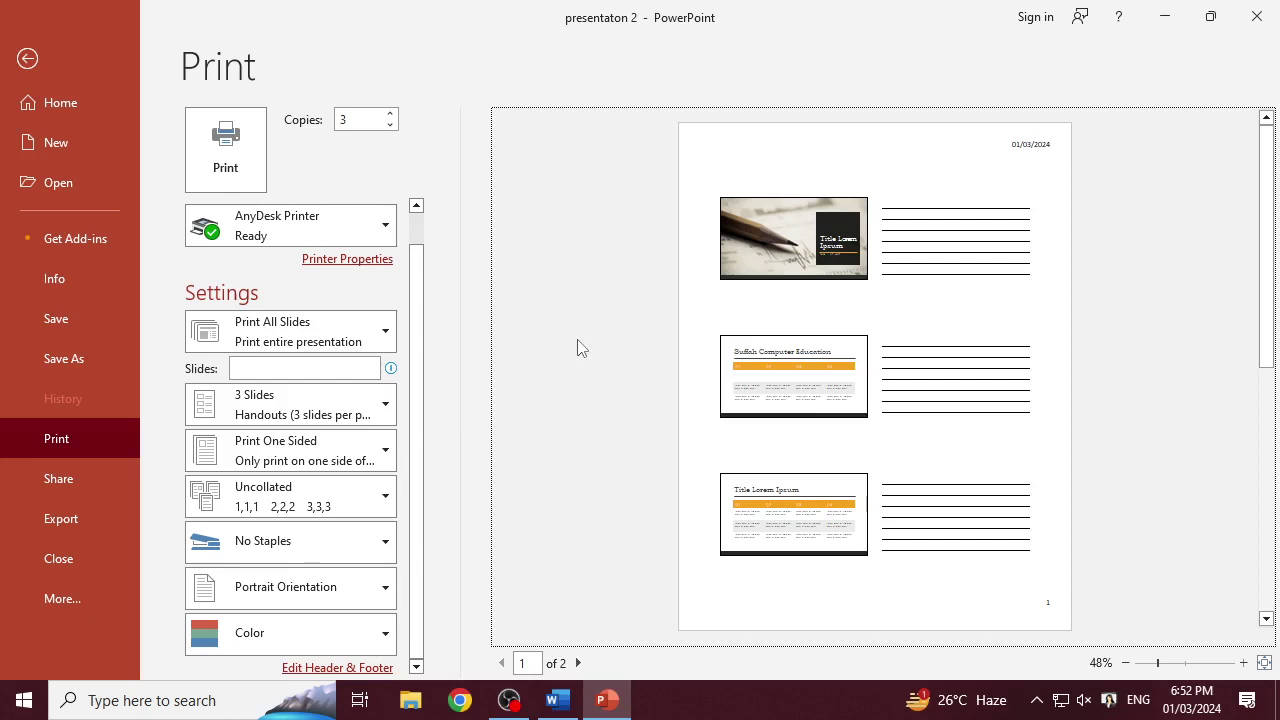
click(392, 628)
click(268, 566)
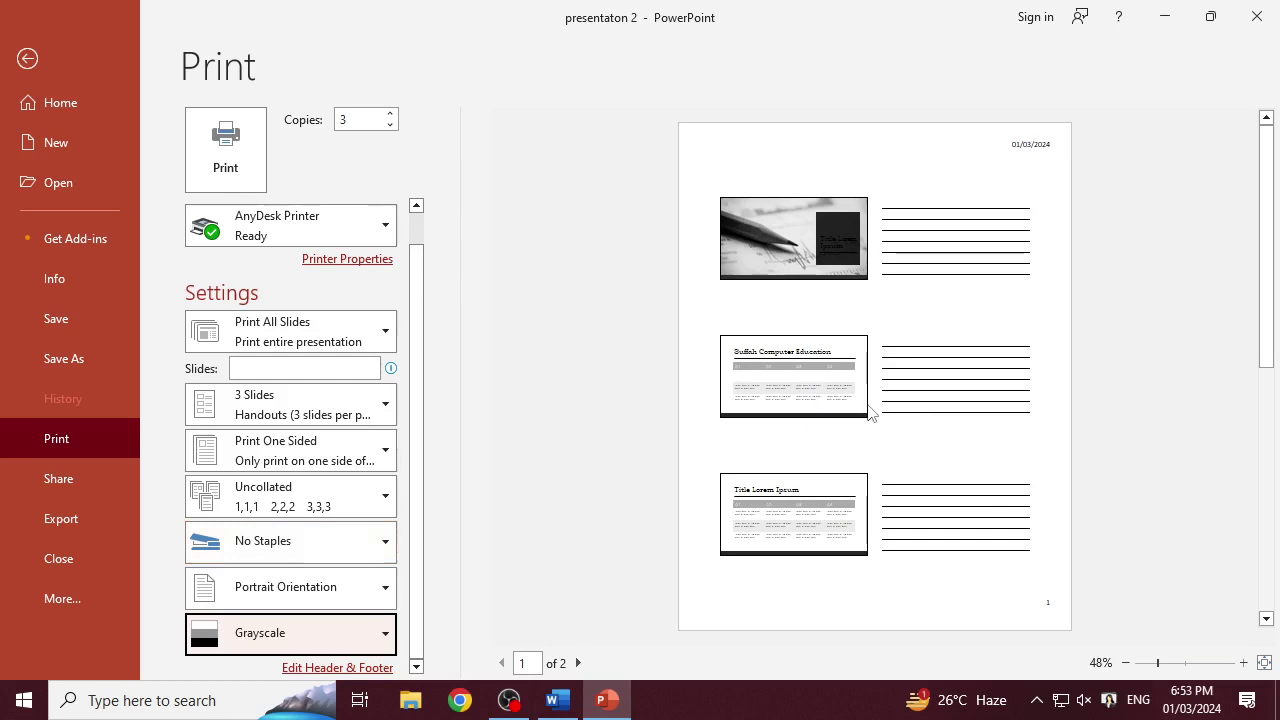
click(386, 633)
click(302, 590)
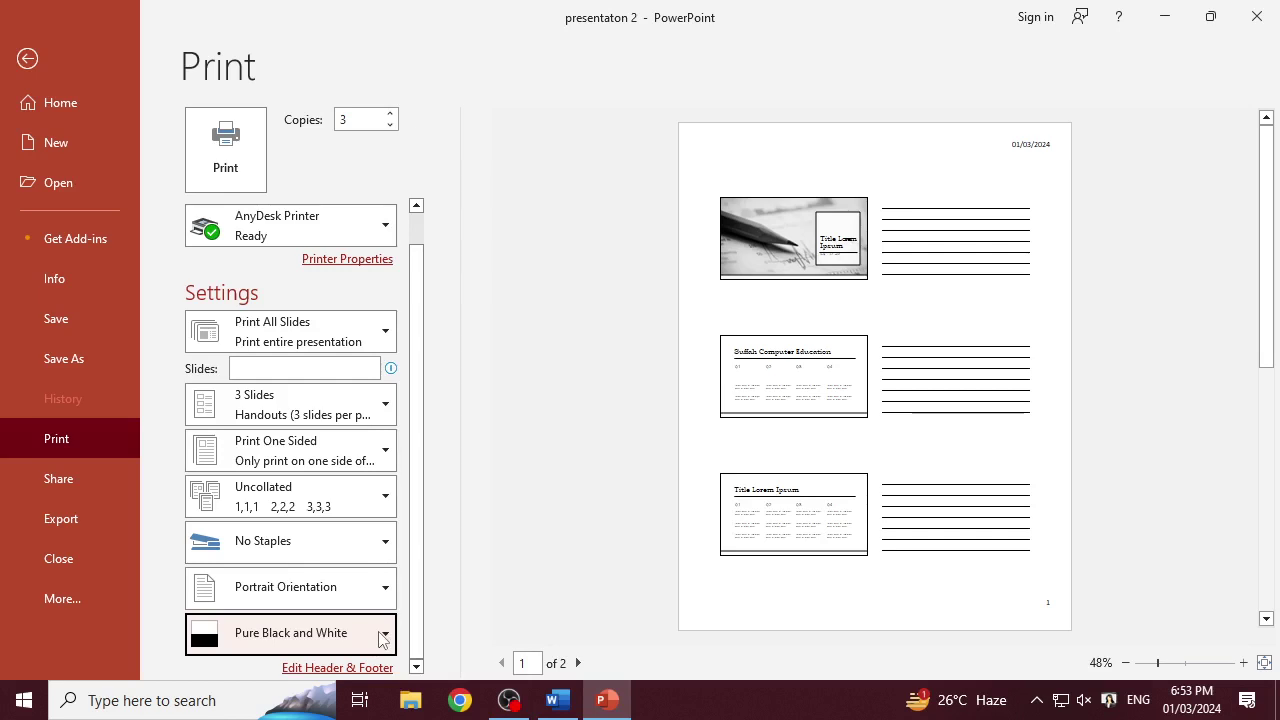
- Switch printing back to Color and go to the Export page
click(383, 638)
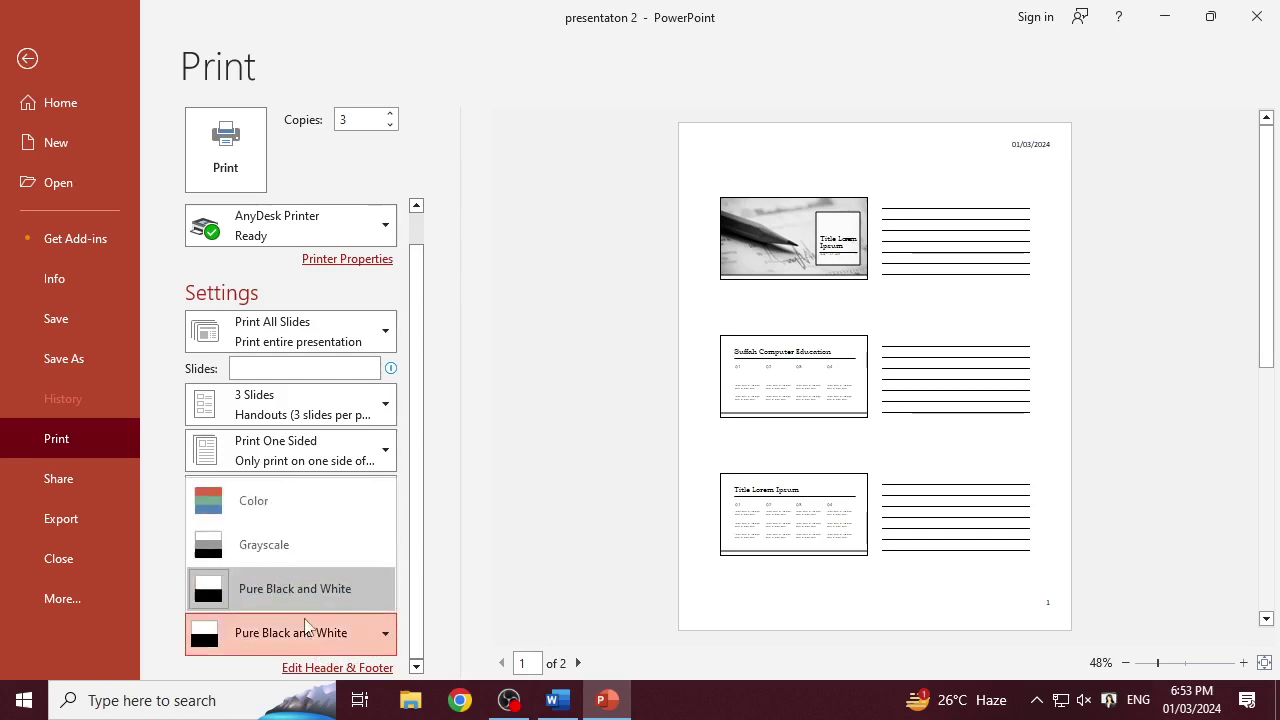
click(306, 502)
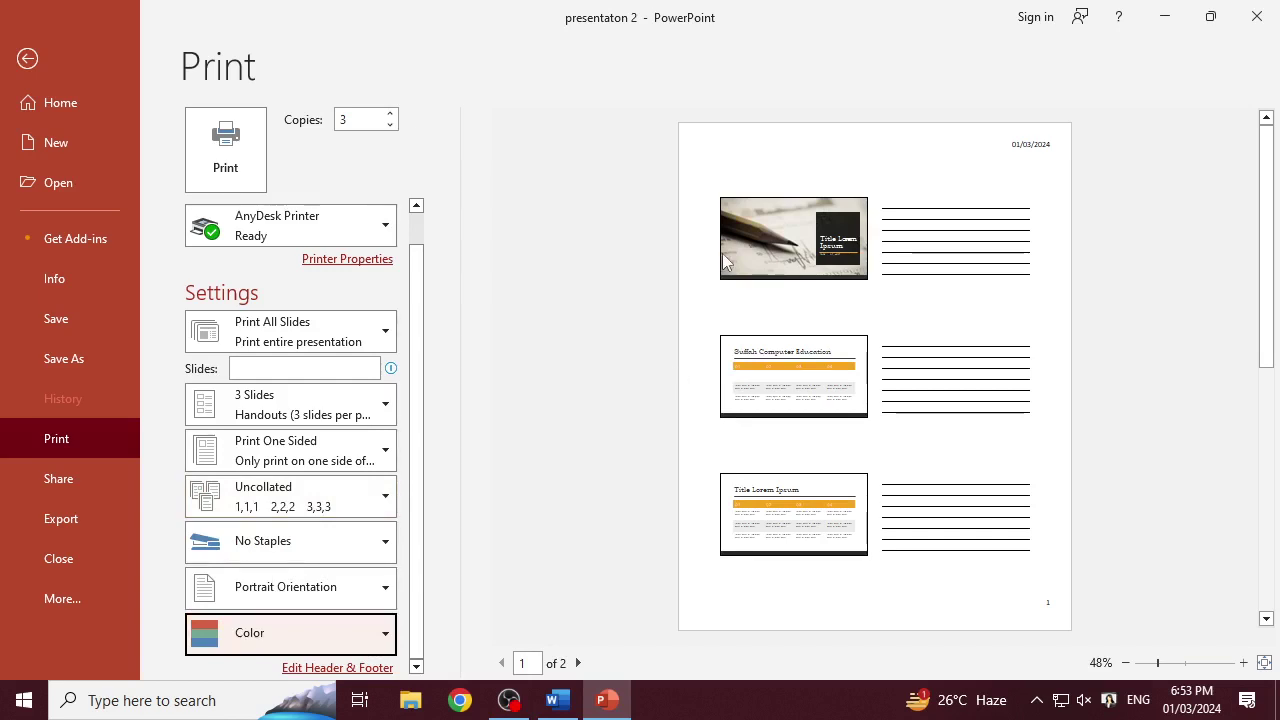
click(89, 533)
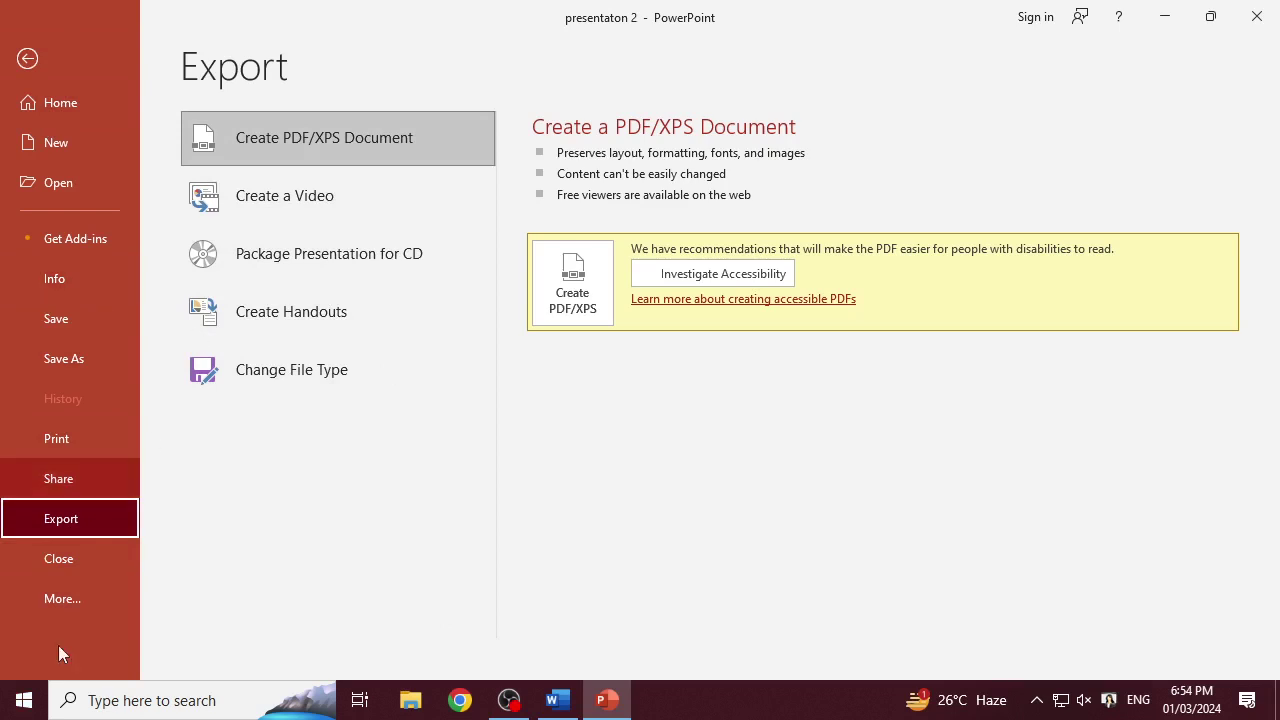
- Start closing 'presentaton 2' from the backstage, then cancel the save prompt to keep it open unsaved
click(77, 558)
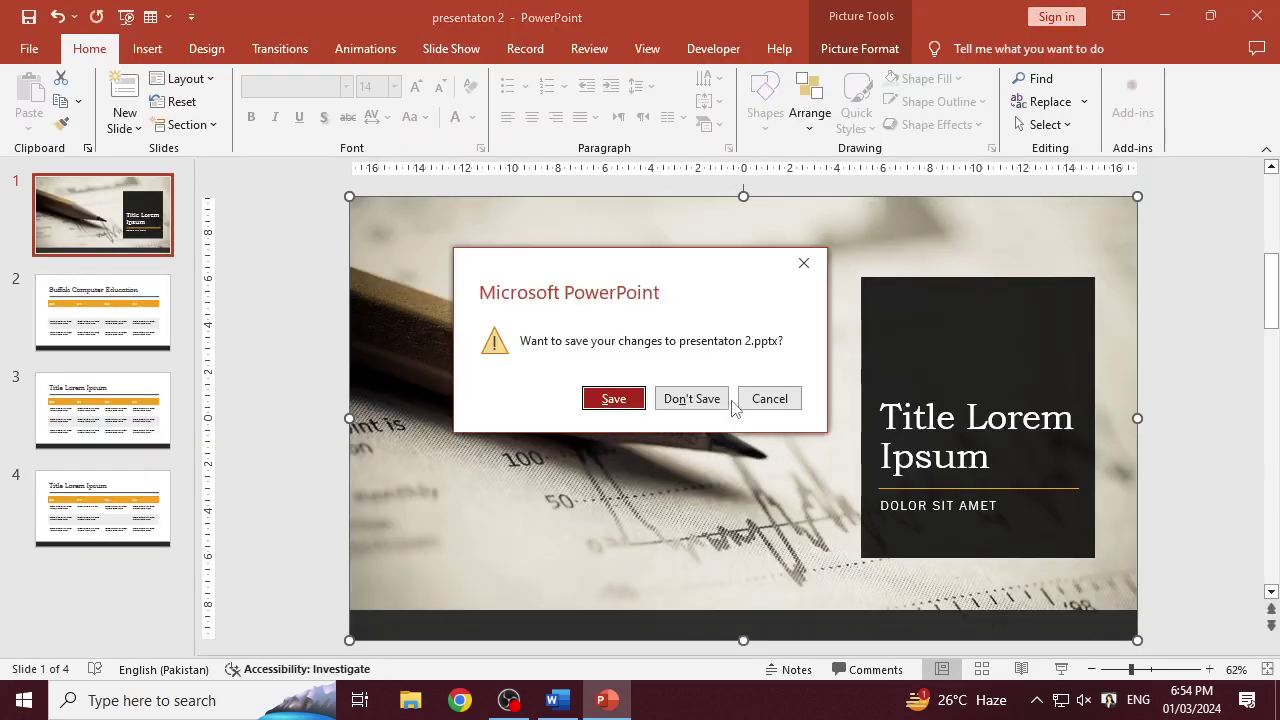
click(778, 400)
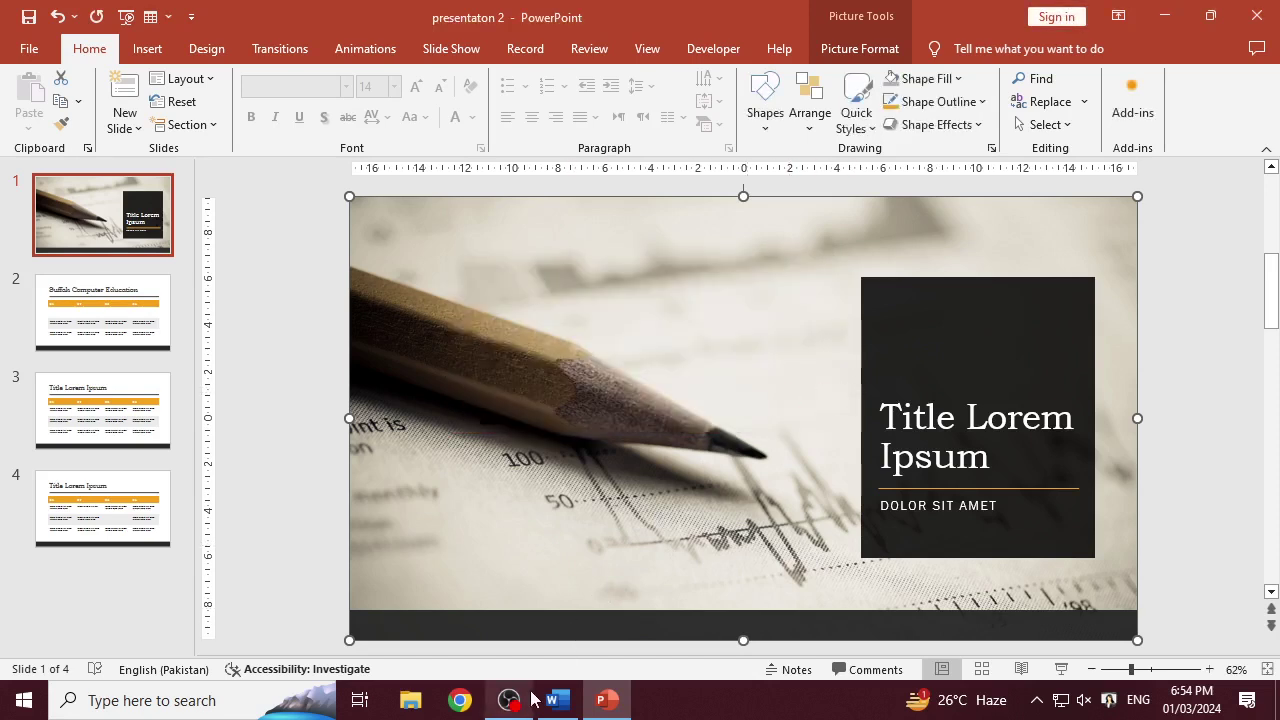
mouse_move(533, 698)
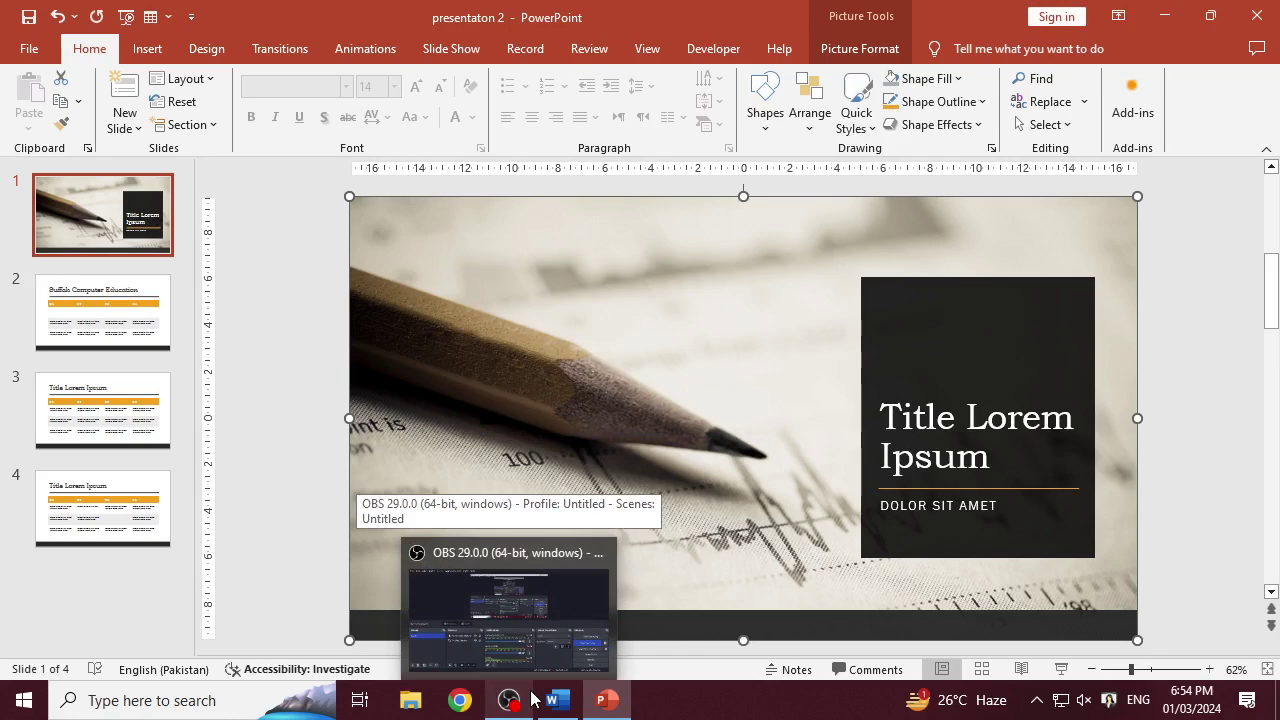